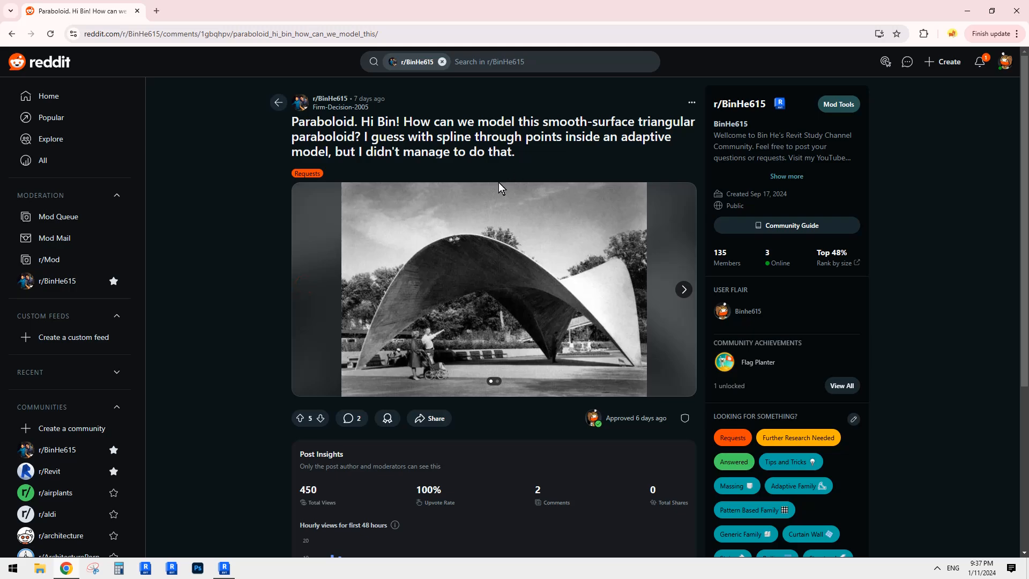
- Switch to Revit and examine the finished triangular paraboloid mass from several sides
click(225, 571)
shift+middle_drag(620, 424, 519, 361)
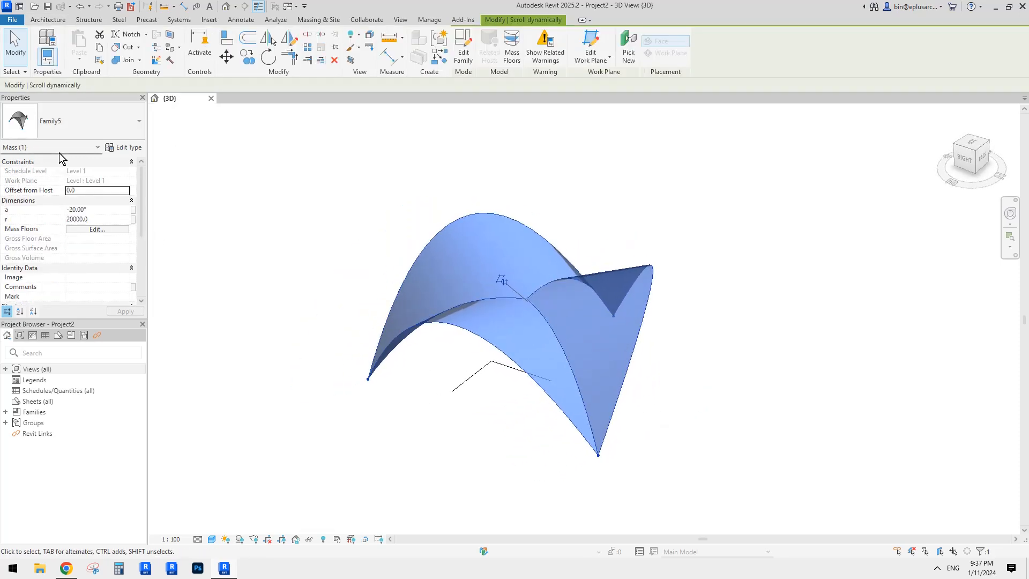
middle_drag(374, 280, 347, 267)
middle_drag(298, 345, 318, 345)
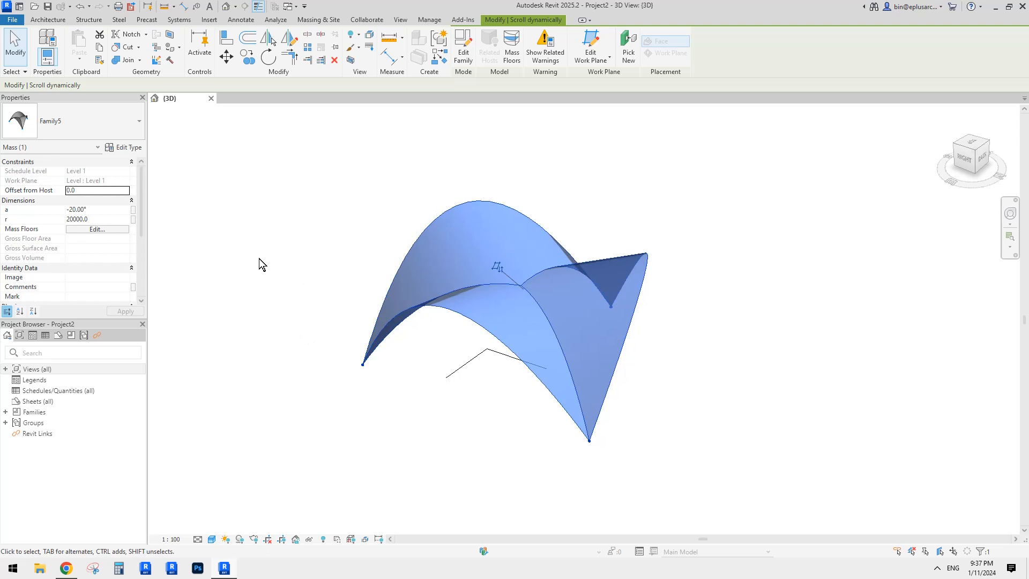
shift+middle_drag(156, 228, 252, 246)
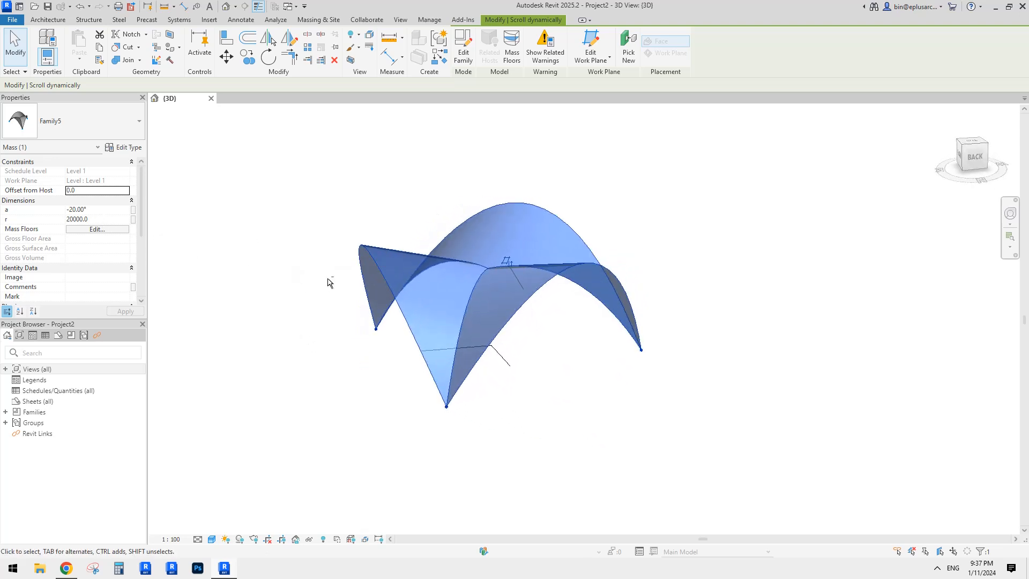
mouse_move(380, 256)
shift+middle_down()
mouse_move(422, 282)
mouse_move(363, 242)
mouse_move(374, 242)
shift+middle_up()
- Set the paraboloid mass's angle parameter a to -10°
click(101, 210)
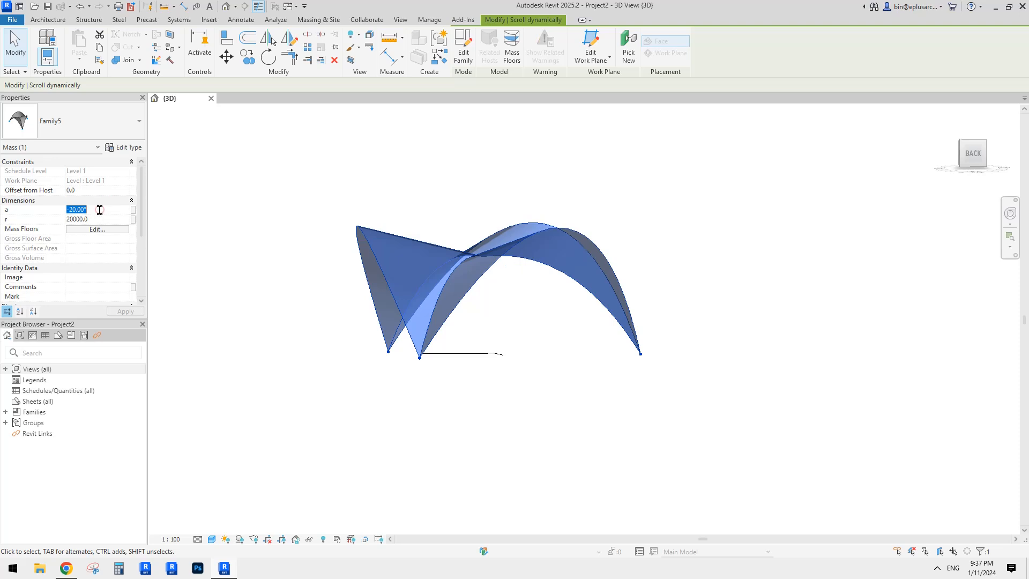
text(-10)
key(Return)
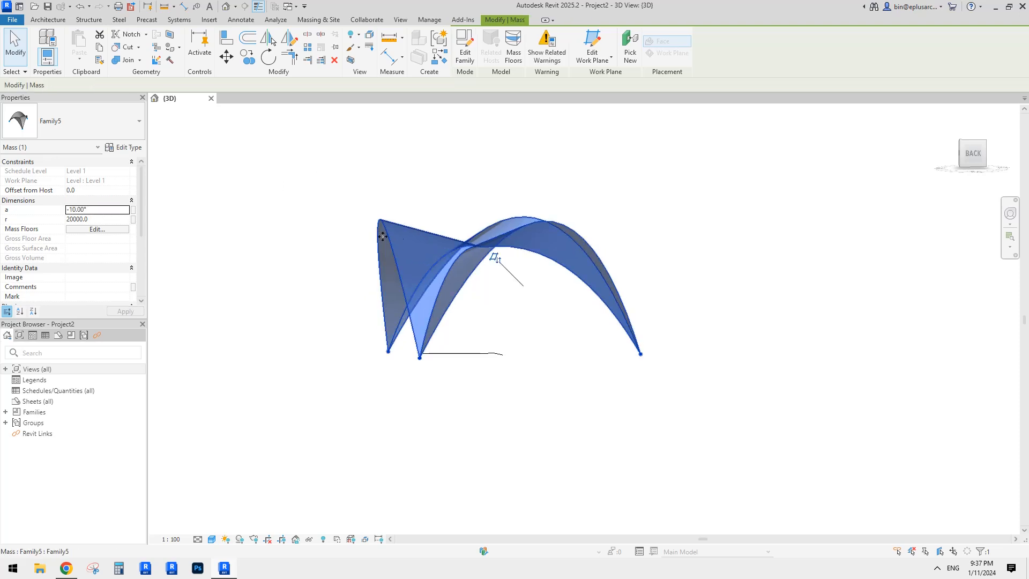
shift+middle_drag(372, 223, 395, 285)
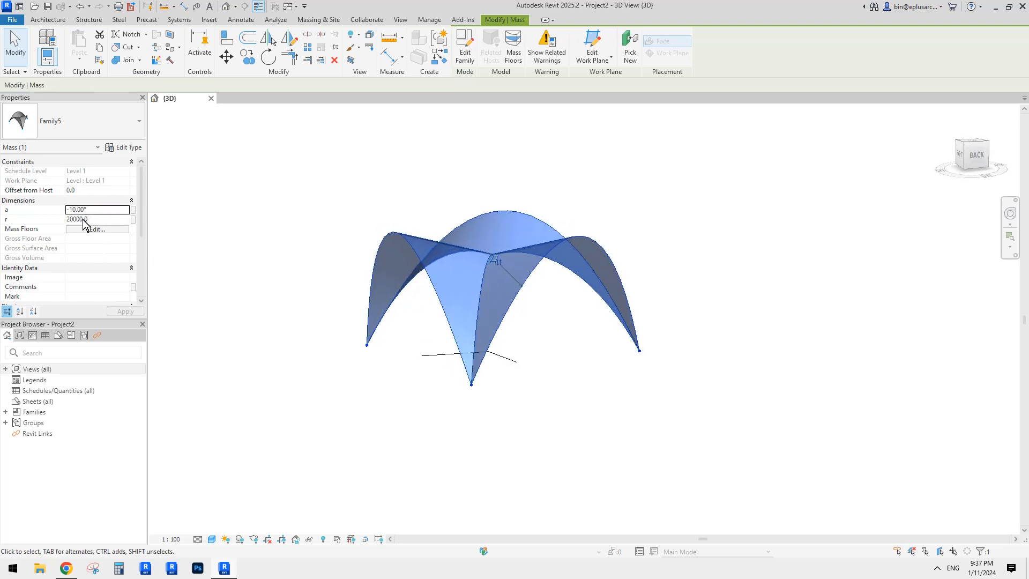
- Set the paraboloid mass's radius parameter r to 15000
shift+middle_drag(470, 349, 465, 387)
scroll(441, 330, down, 1)
shift+middle_drag(441, 331, 456, 370)
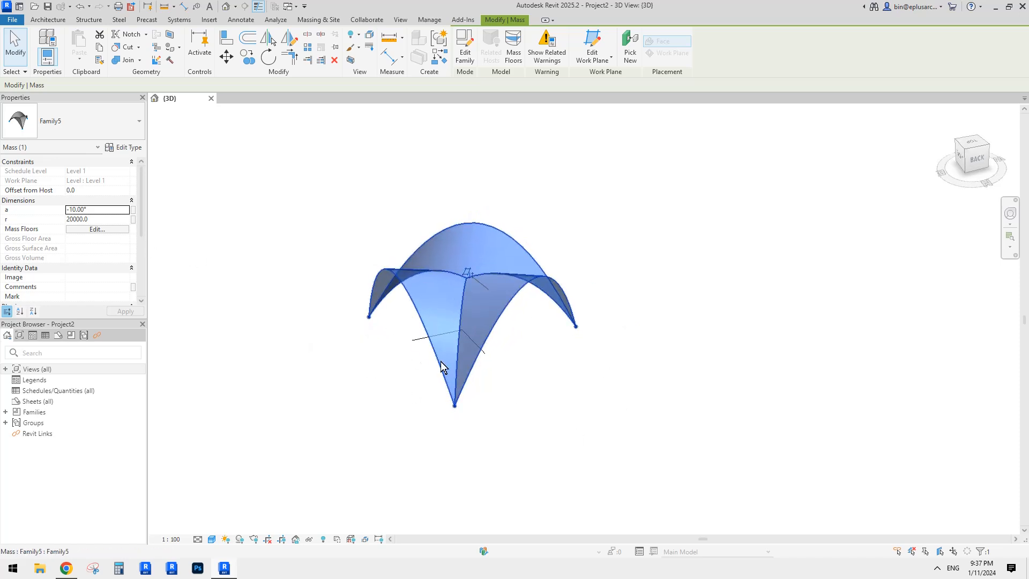
click(104, 221)
text(16)
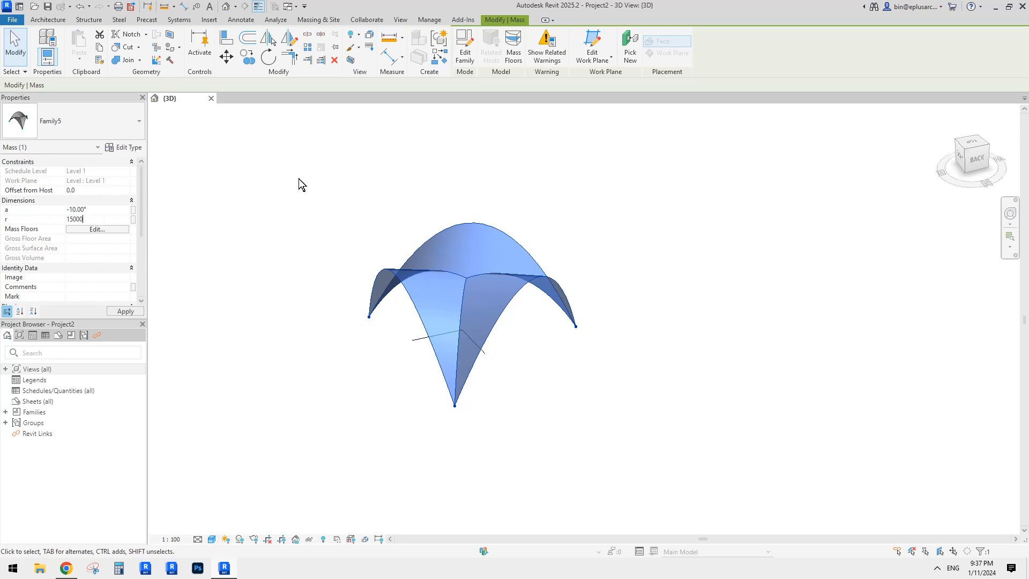
key(Return)
scroll(480, 290, up, 2)
shift+middle_drag(429, 307, 499, 225)
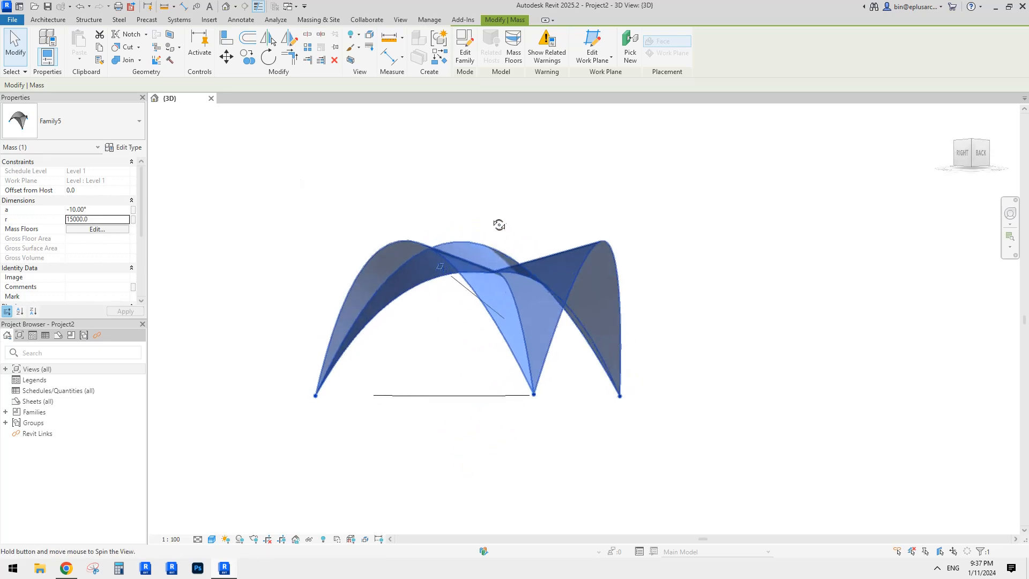
click(124, 147)
drag(390, 160, 208, 134)
scroll(216, 320, down, 3)
key(Escape)
- Try the mass's n1 parameter at 0.8, and set it back to 0.5
scroll(104, 266, down, 4)
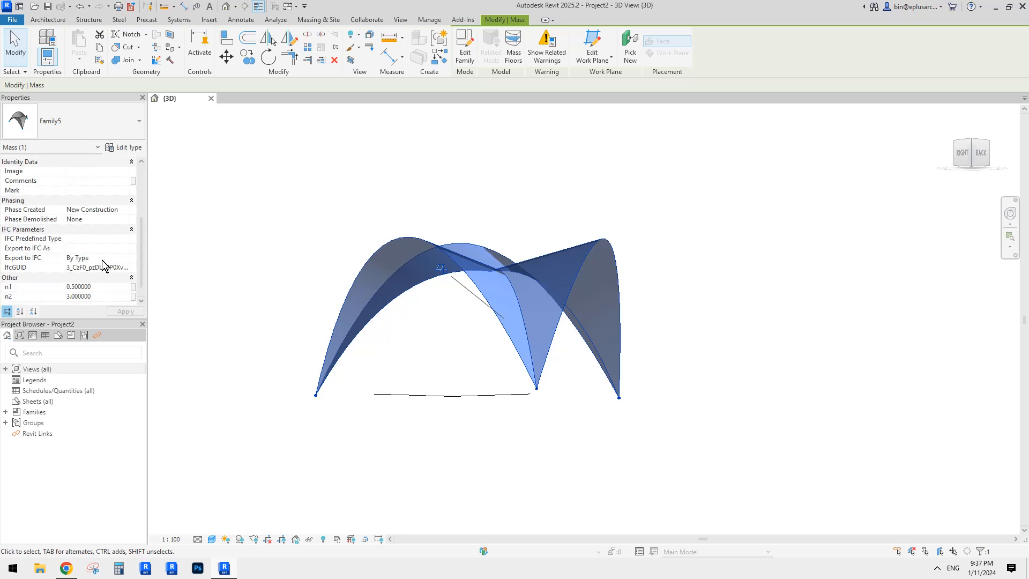
scroll(102, 273, down, 1)
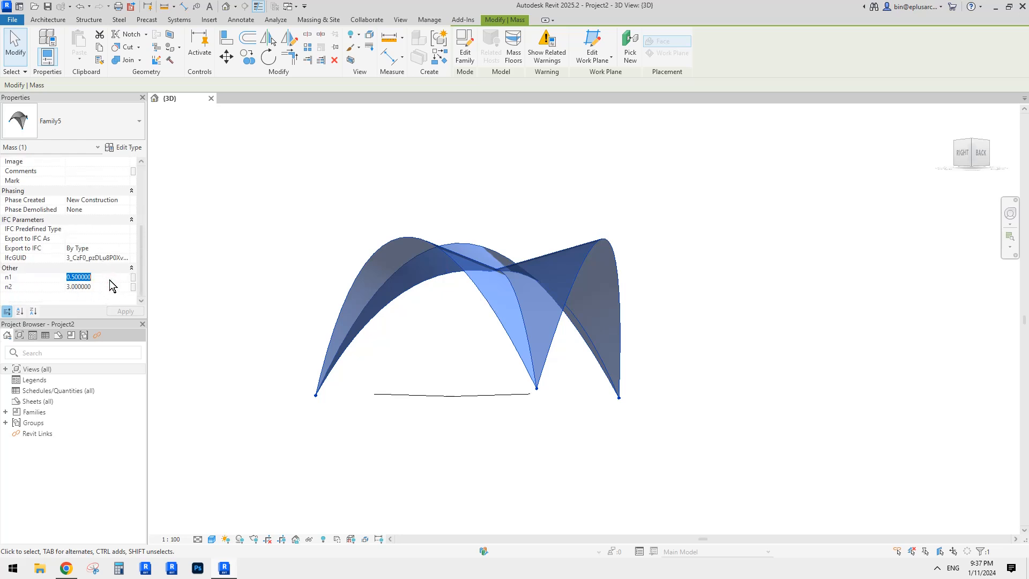
text(0.)
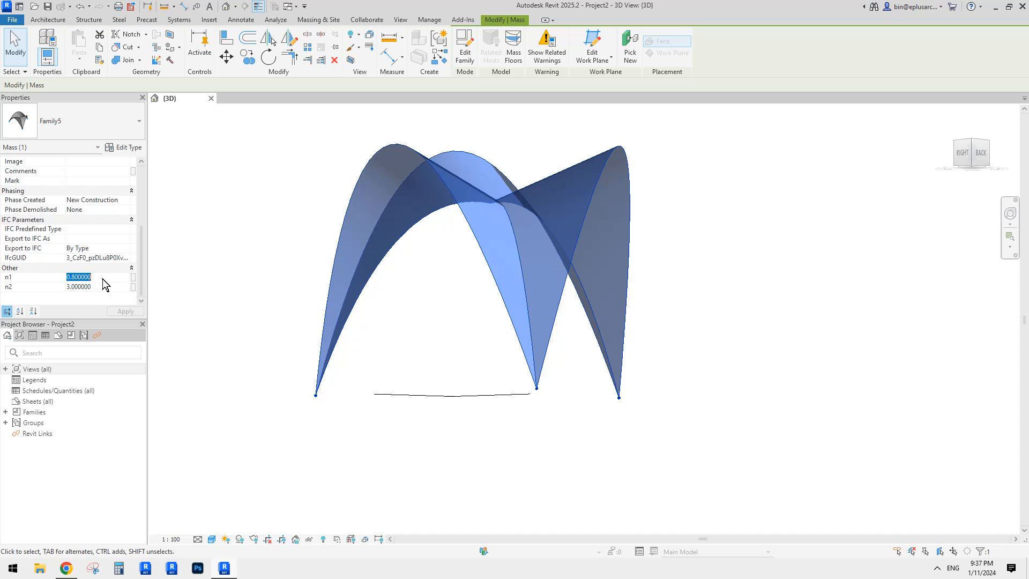
text(0.)
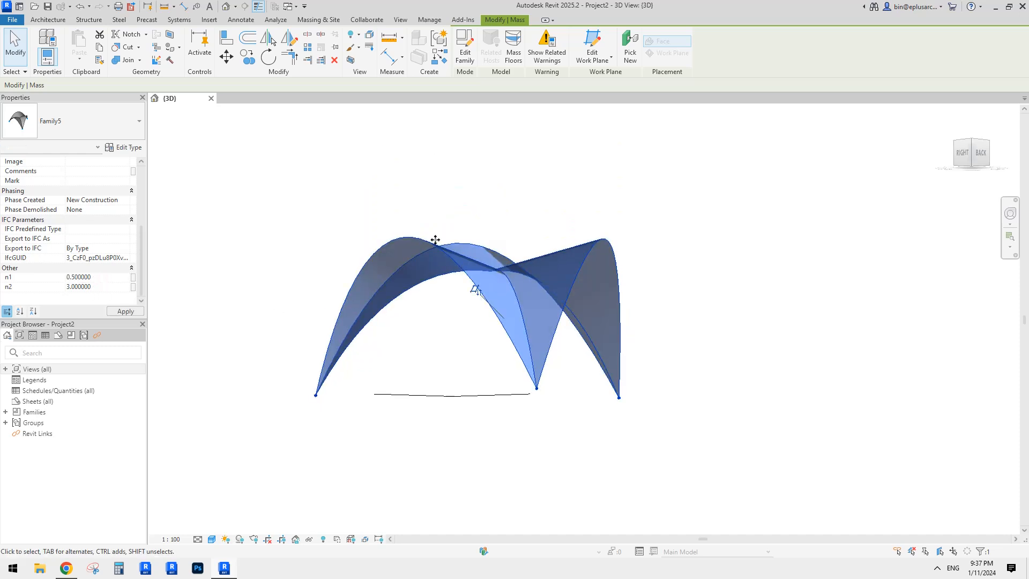
- Test the mass's n2 parameter with the values 4, 2 and 1.5, and return it to 3
shift+middle_drag(473, 287, 484, 380)
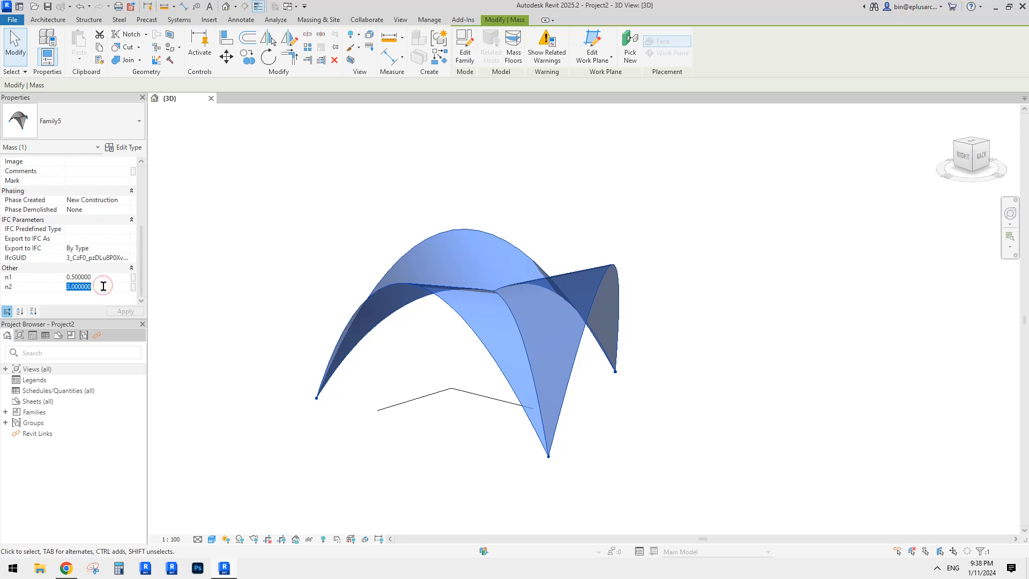
text(4)
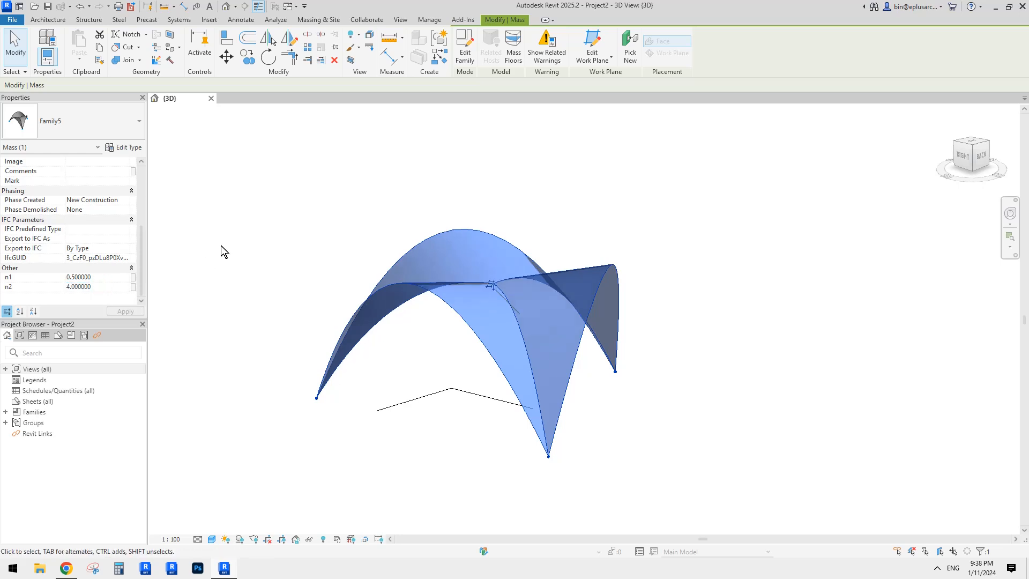
shift+middle_drag(321, 235, 471, 271)
click(70, 286)
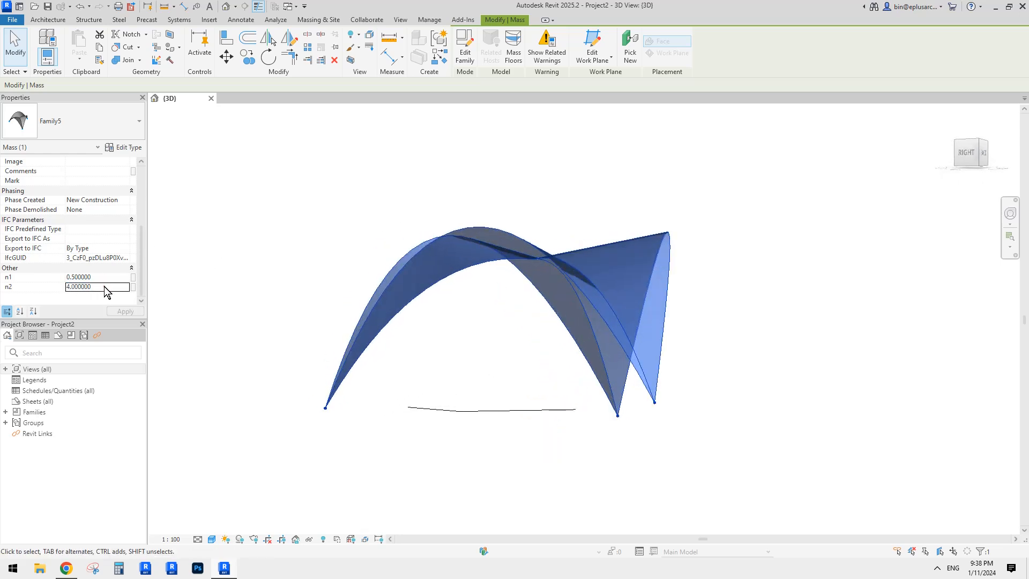
text(2)
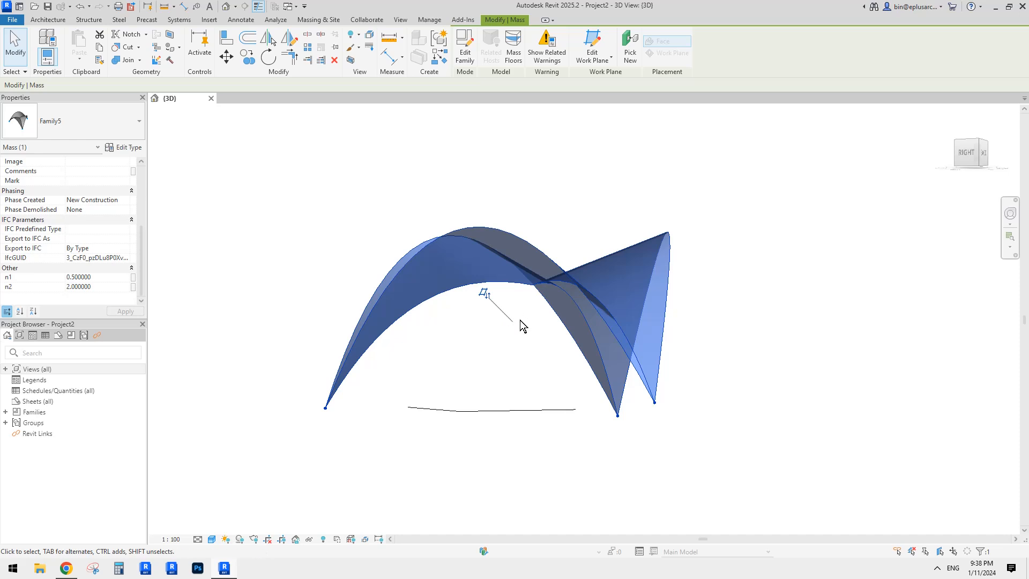
shift+middle_drag(519, 321, 471, 287)
text(1.5)
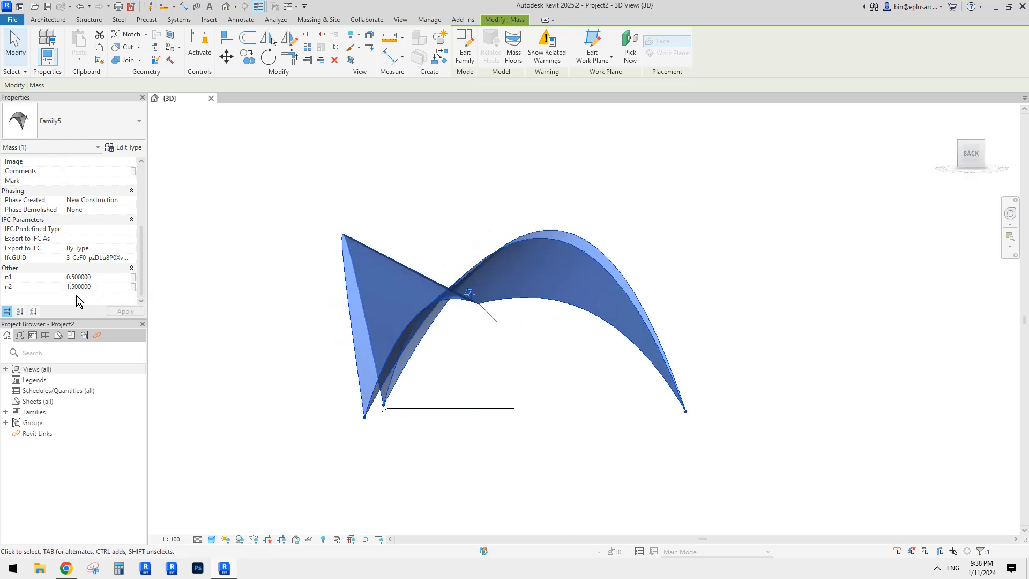
text(3)
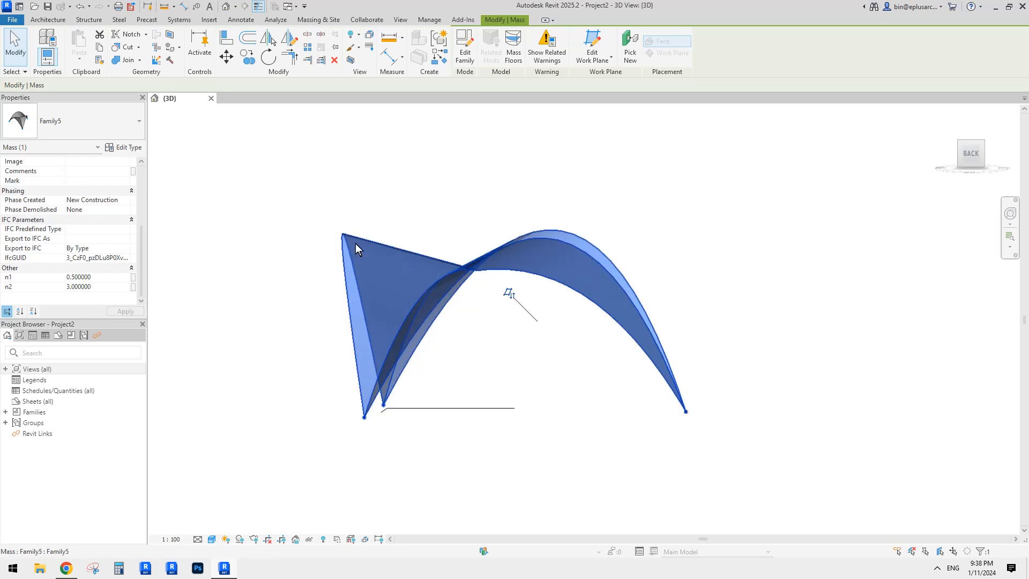
shift+middle_drag(356, 243, 448, 321)
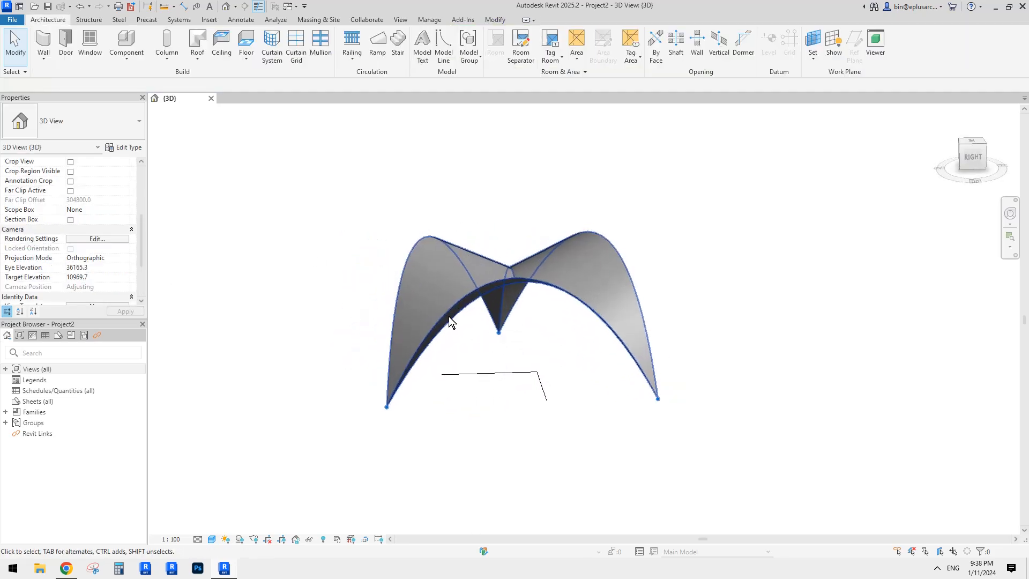
- Close Project2 without saving its changes
click(211, 98)
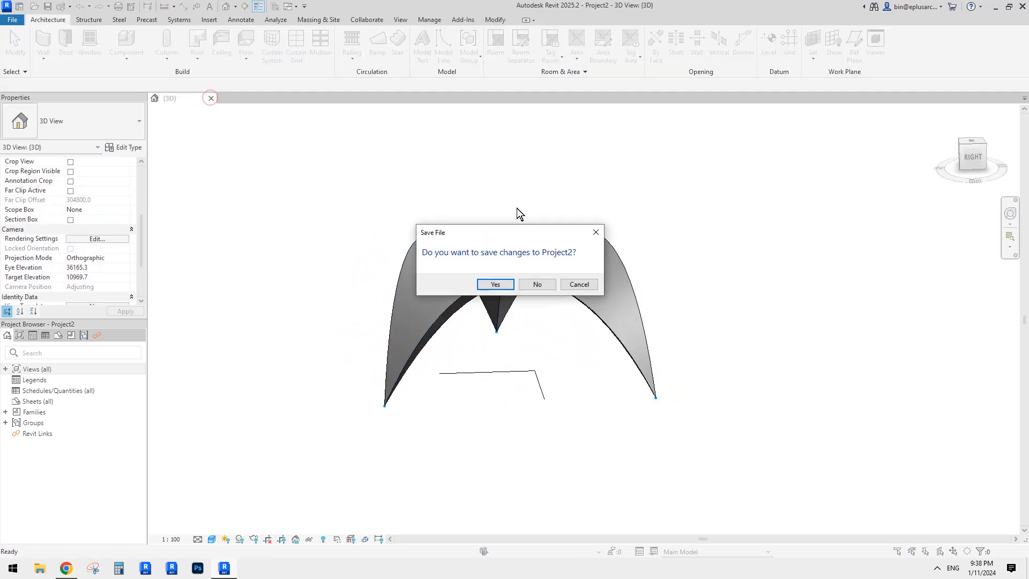
click(537, 284)
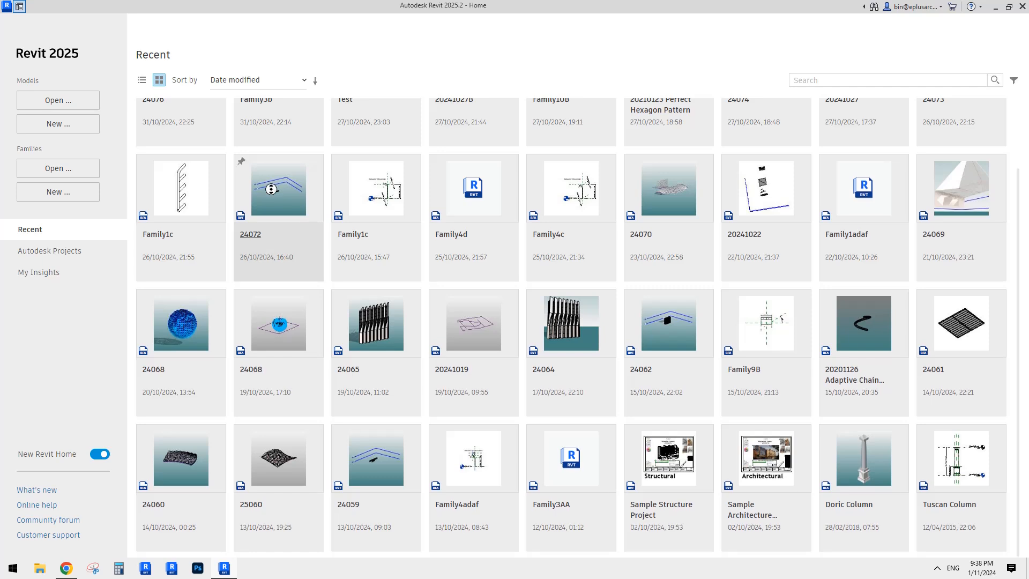
scroll(234, 175, up, 3)
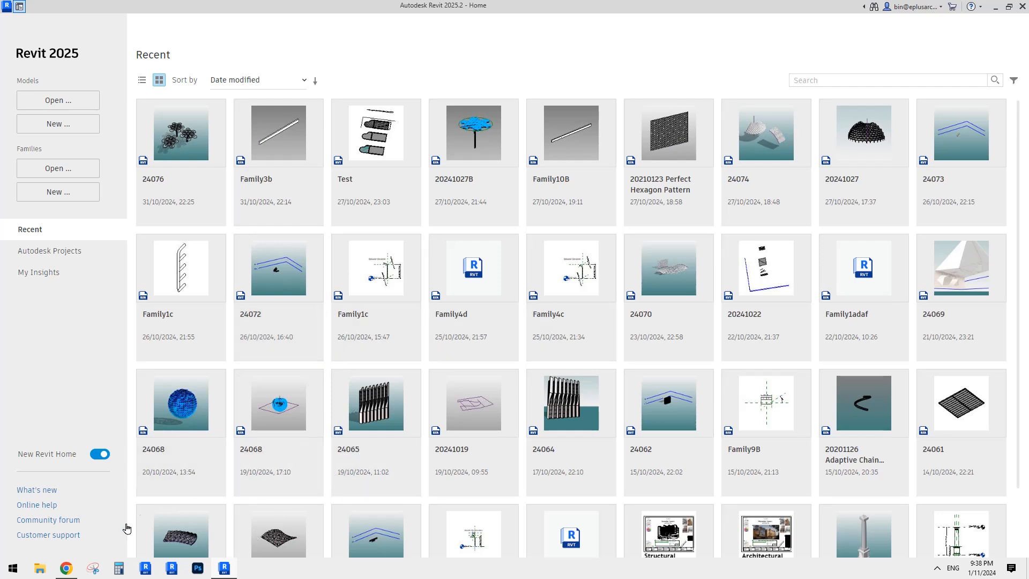
- Create a new family from the Metric Mass.rft template in the Conceptual Mass folder
click(65, 198)
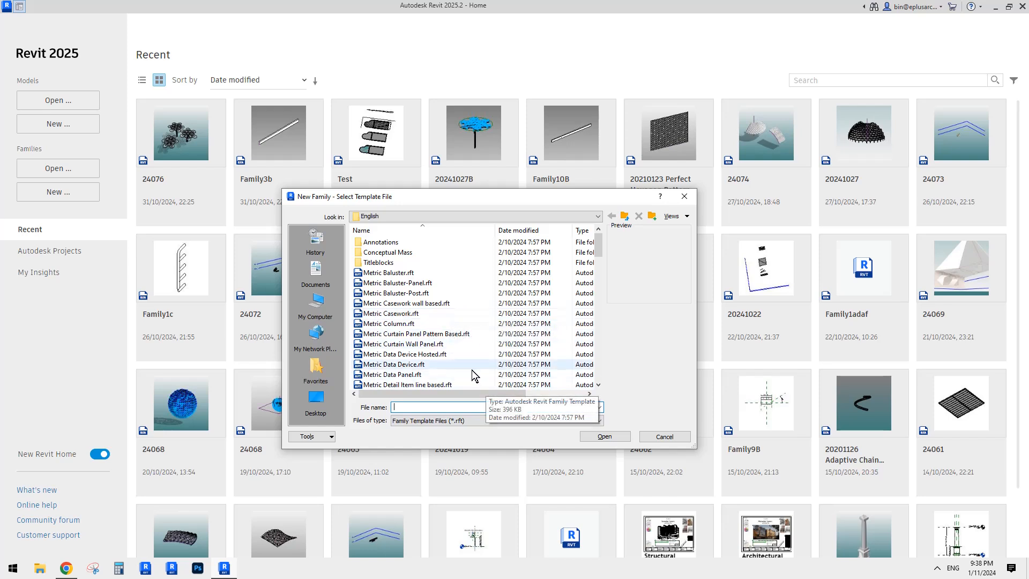
drag(471, 198, 485, 217)
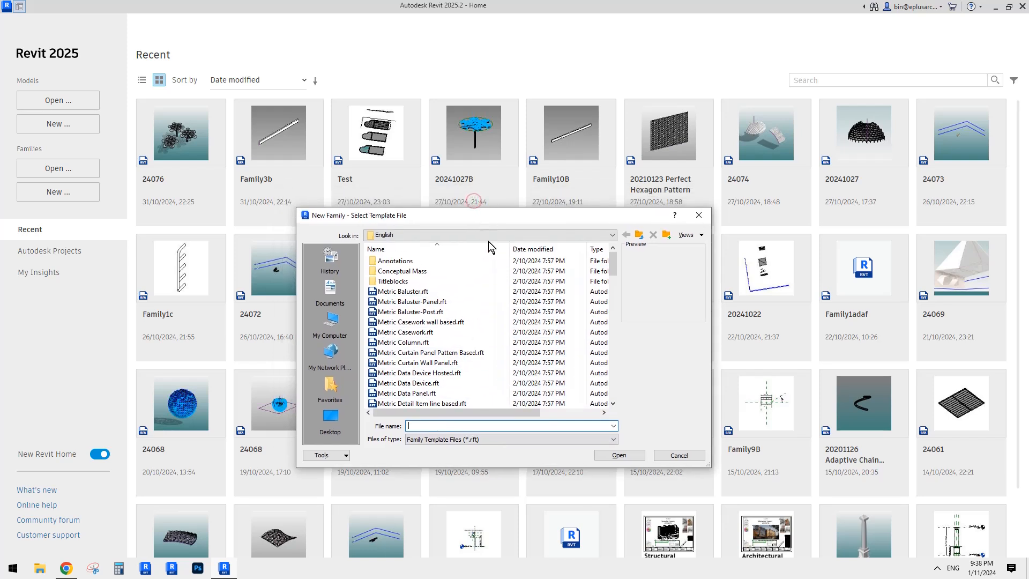
double_click(403, 271)
click(400, 261)
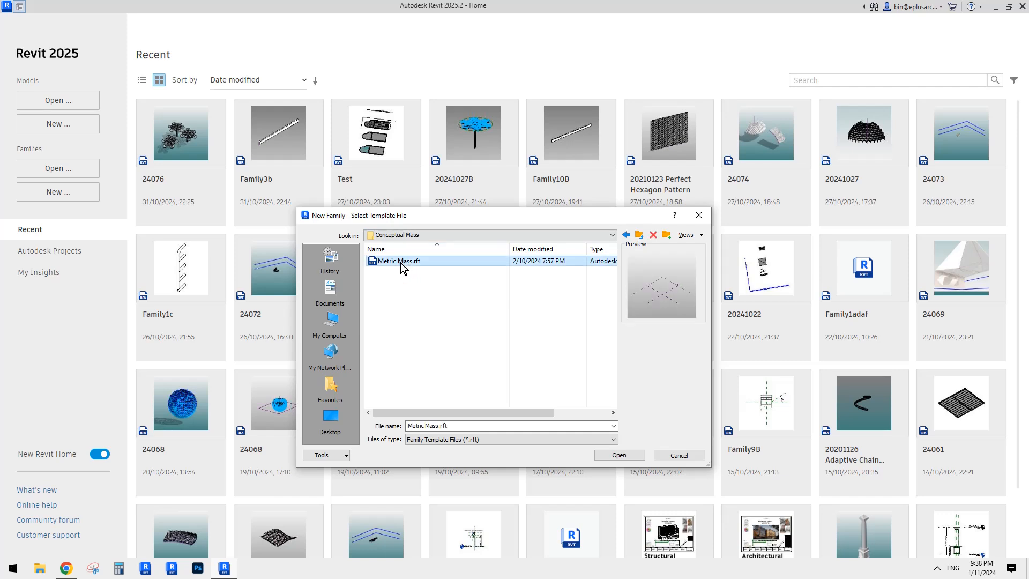
double_click(401, 263)
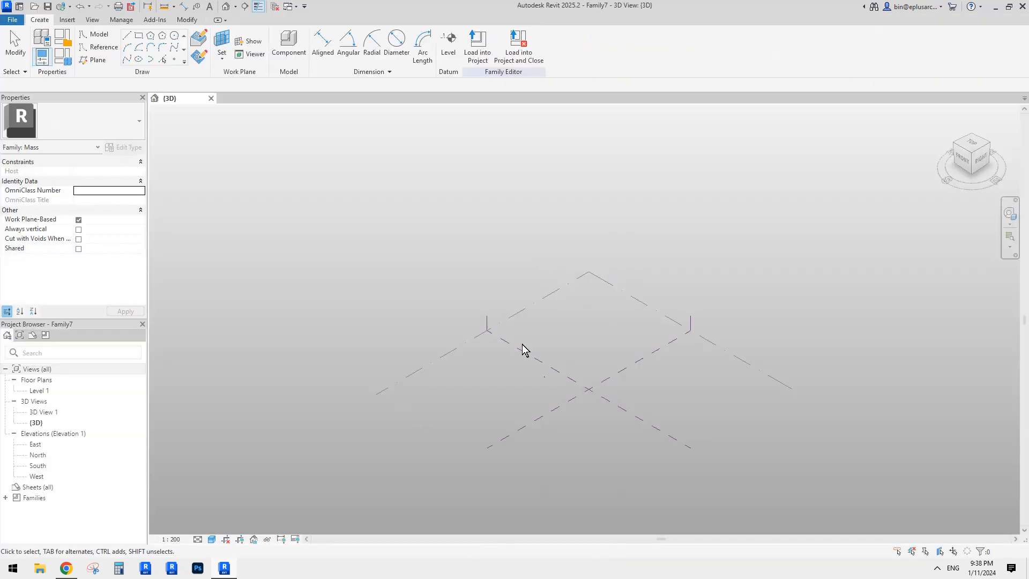
- Switch to Chrome to examine the paraboloid reference photo in the Reddit post, and return to Revit
mouse_move(571, 367)
shift+middle_down()
mouse_move(580, 363)
mouse_move(566, 353)
shift+middle_up()
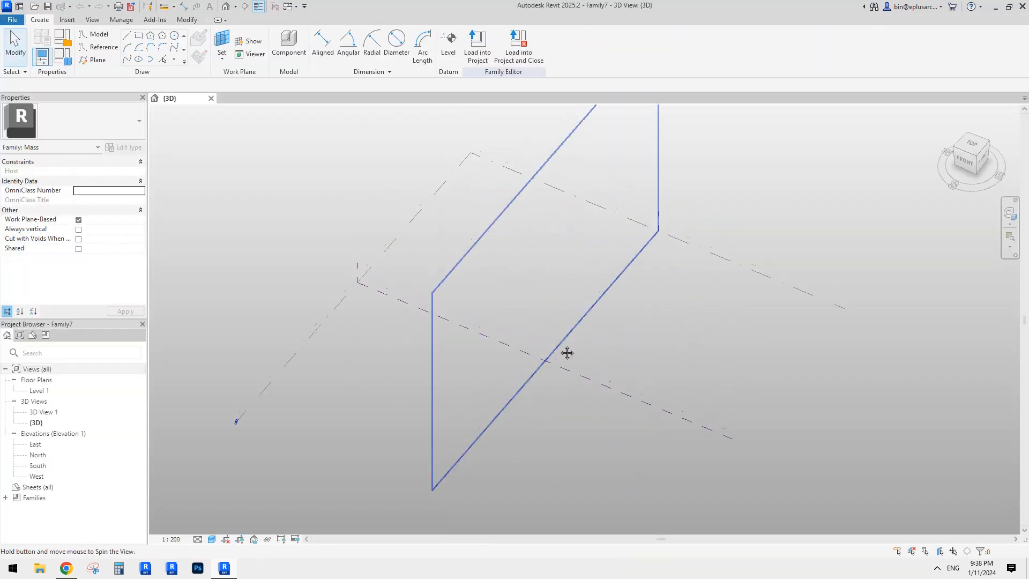
click(67, 568)
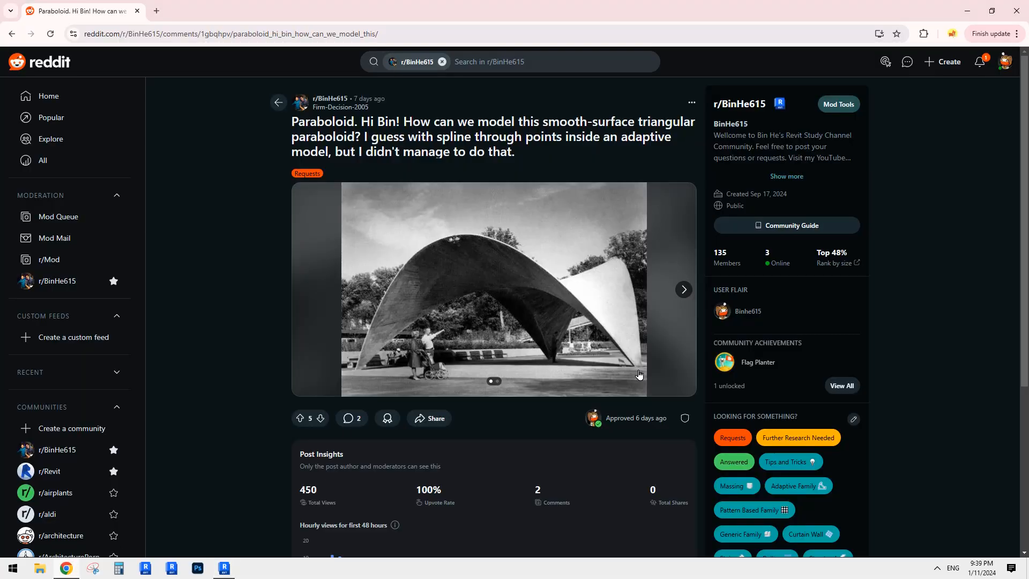
click(224, 567)
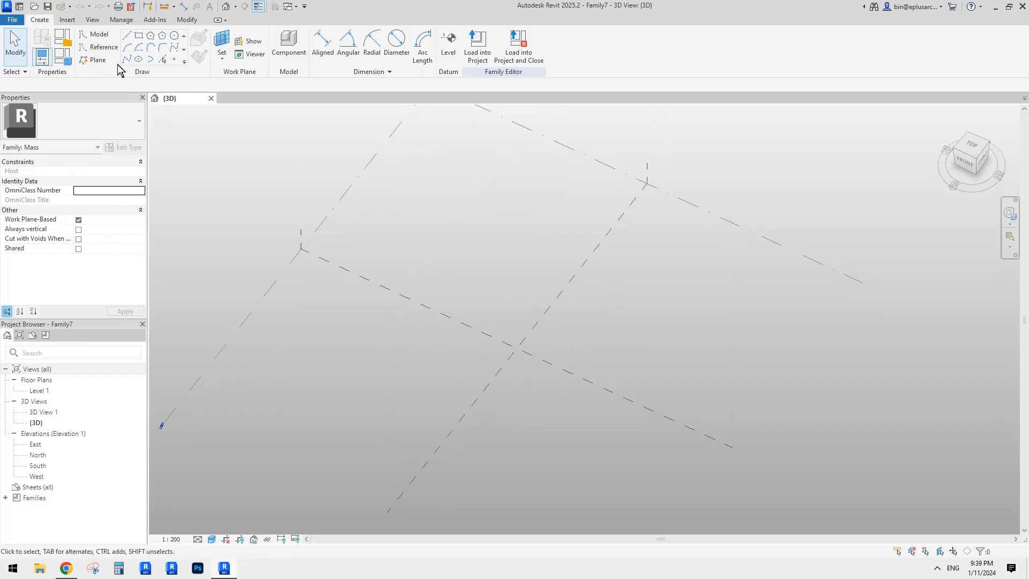
- Draw a reference-line circle with a radius of about 22000 on the Level 1 work plane, centred on the reference planes' intersection
click(98, 47)
click(174, 36)
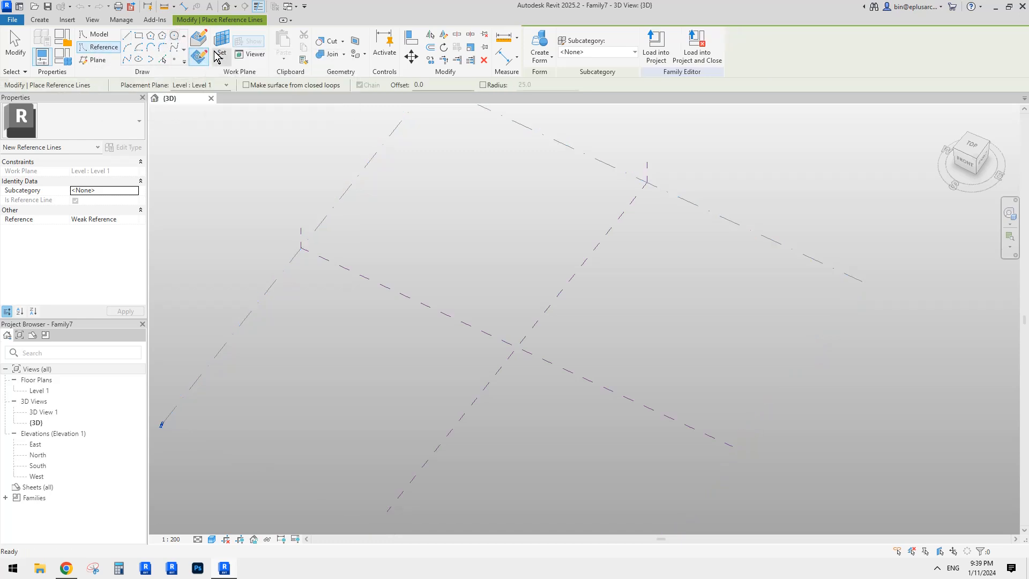
click(200, 56)
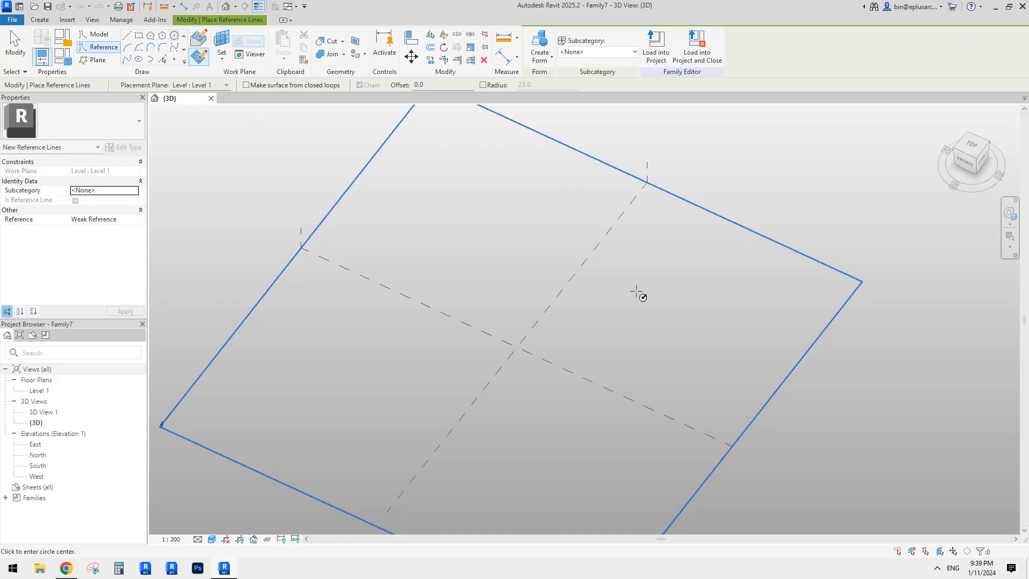
click(516, 347)
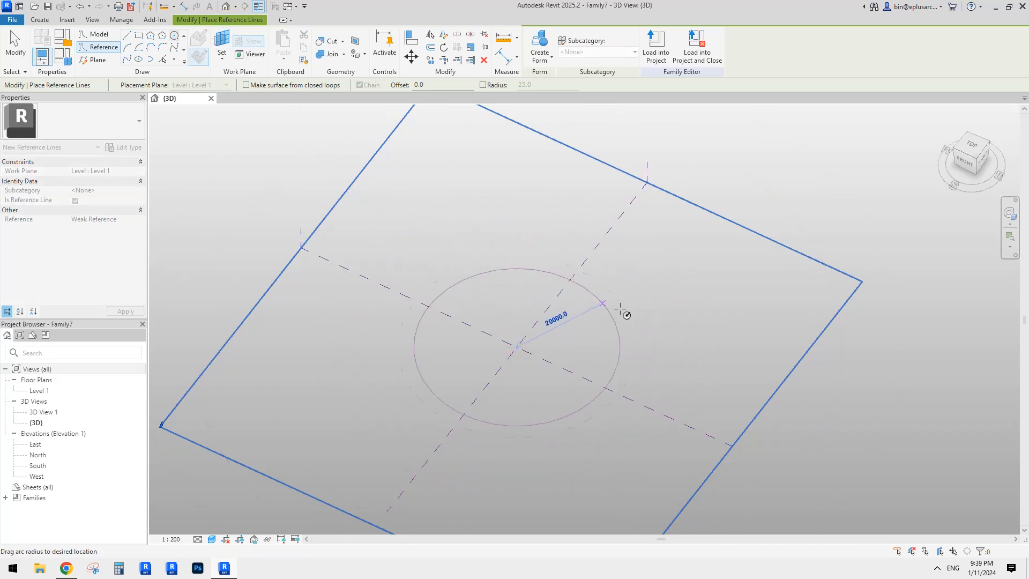
click(627, 330)
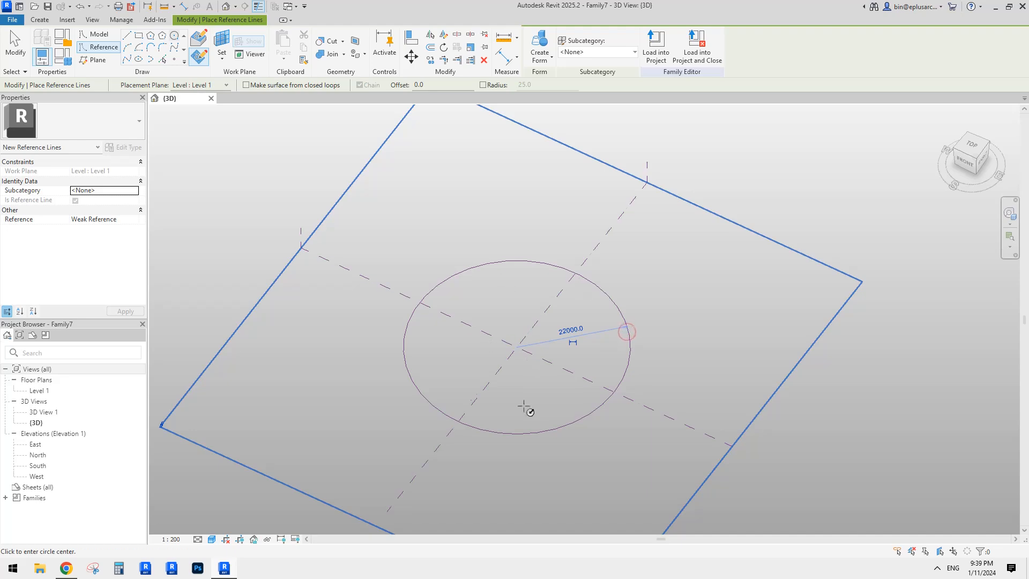
key(Escape)
key(Escape)
- Turn the circle's temporary radius dimension into a permanent radial dimension and select it
click(746, 228)
shift+middle_drag(760, 333, 720, 212)
scroll(654, 332, up, 3)
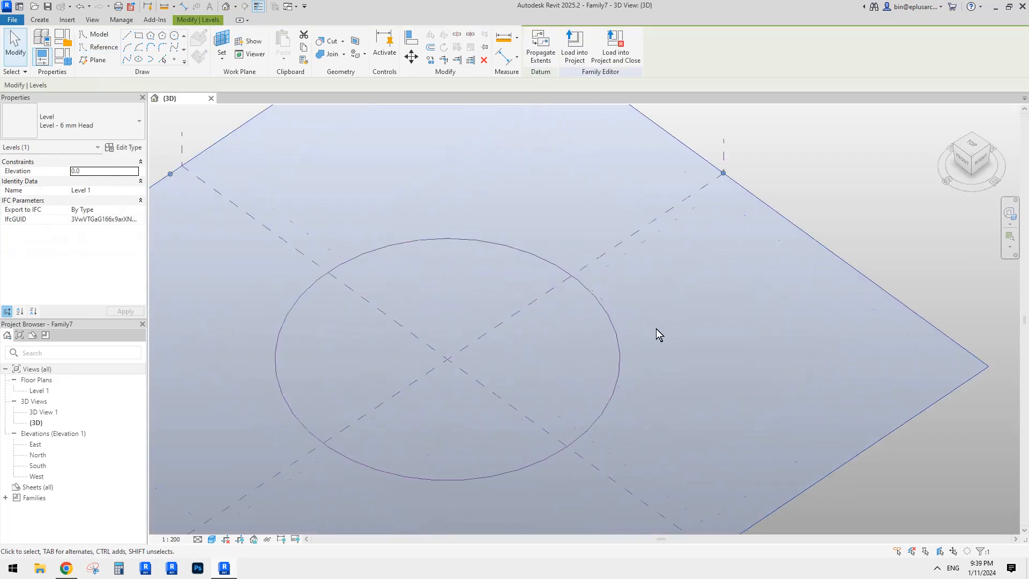
key(Escape)
click(607, 312)
click(547, 346)
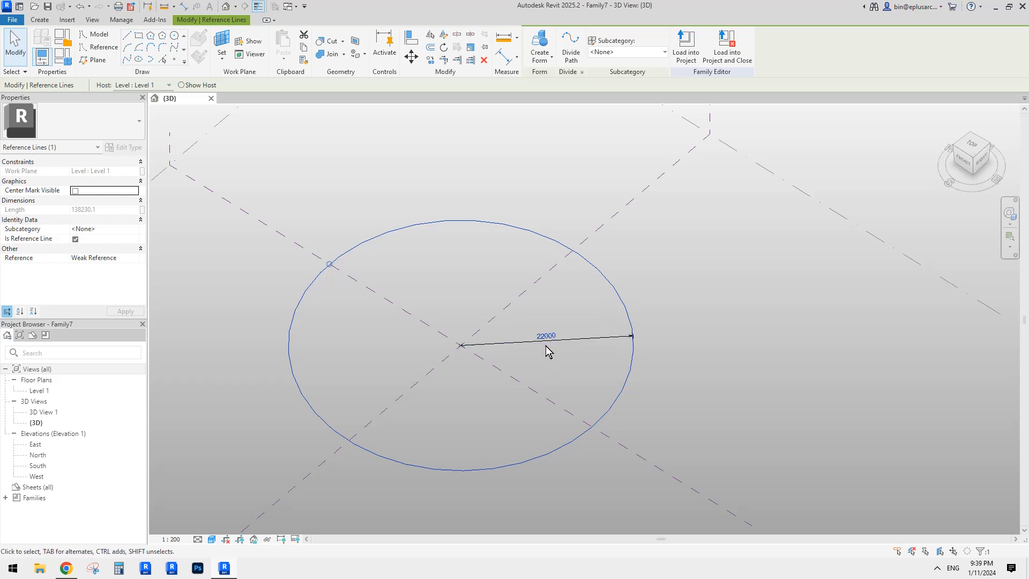
click(569, 349)
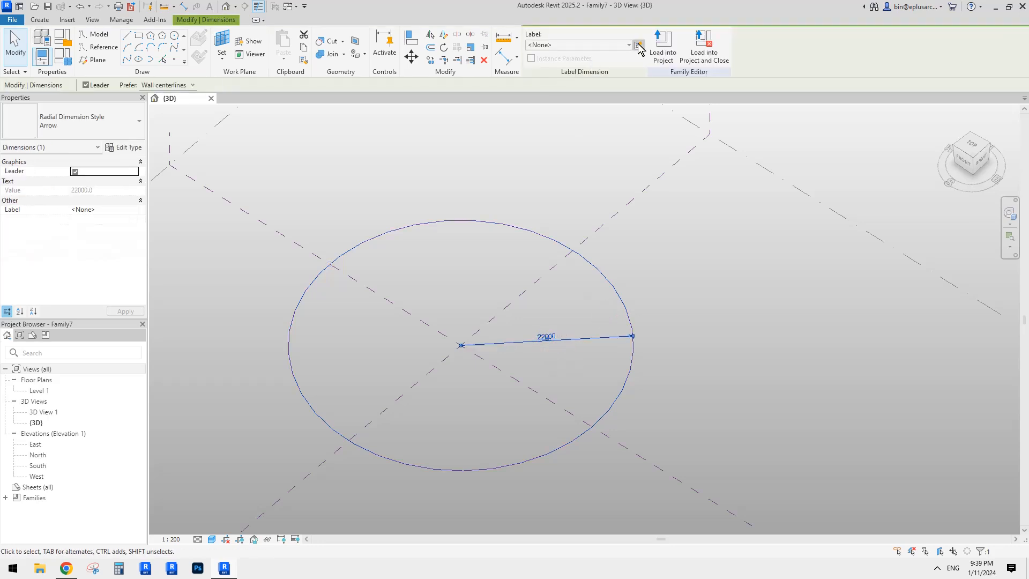
- Label the circle's radius dimension with a new instance family parameter named r
click(637, 44)
text(r)
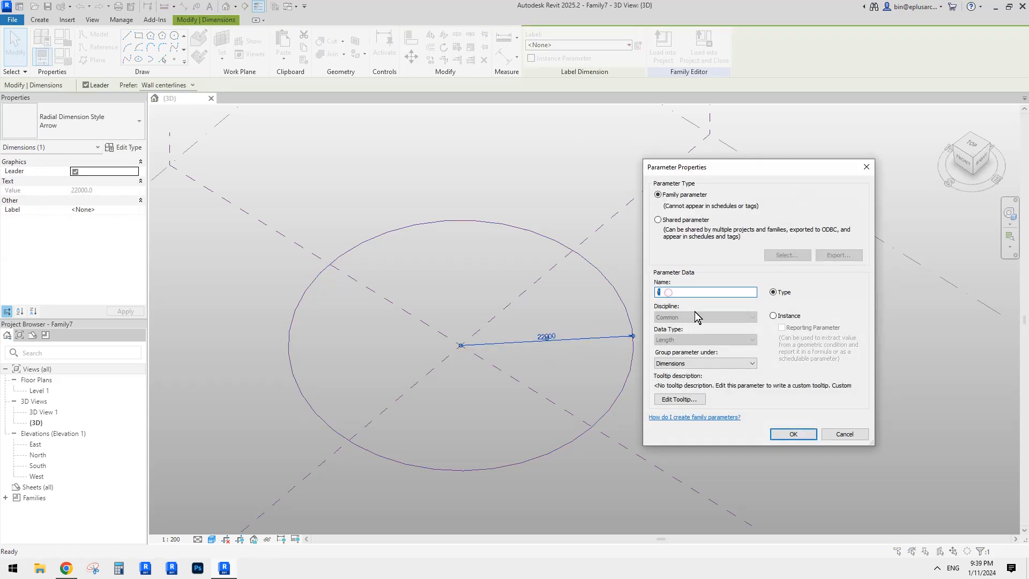
click(773, 316)
click(791, 434)
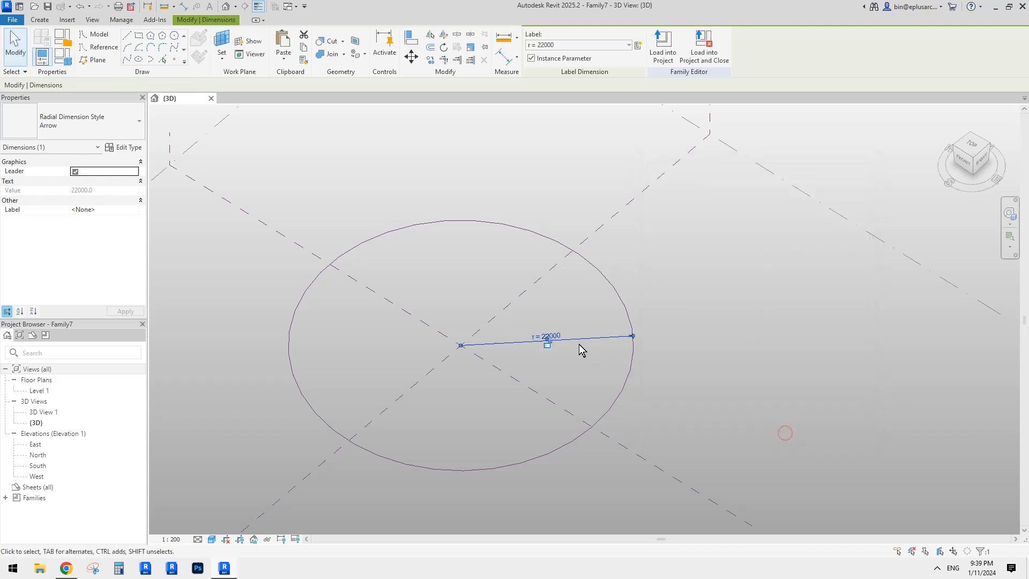
- Divide the reference circle's path with a fixed number of 3 nodes
scroll(557, 359, up, 2)
scroll(472, 351, down, 2)
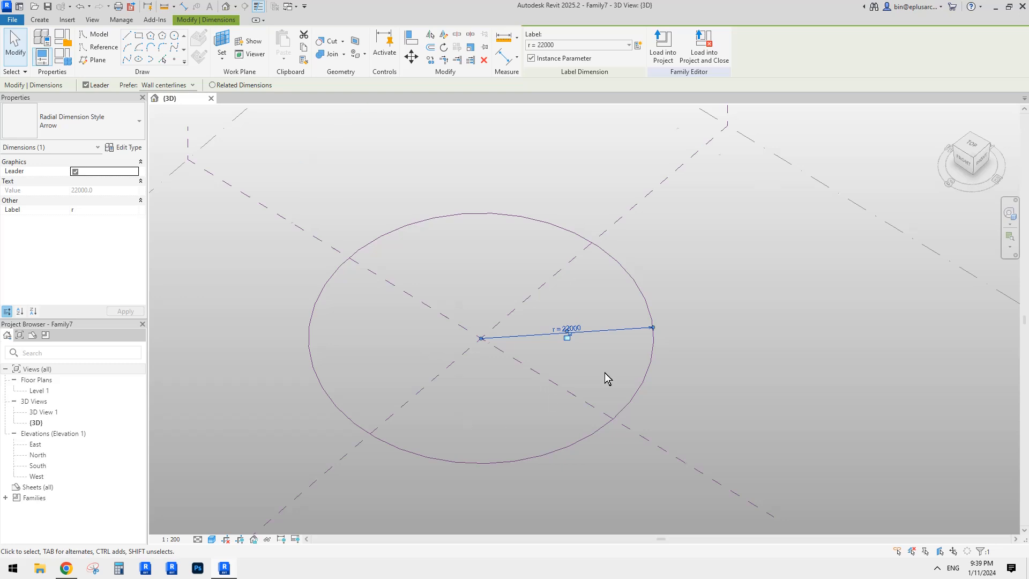
scroll(590, 292, down, 1)
middle_drag(592, 333, 631, 324)
shift+middle_drag(631, 323, 662, 321)
shift+middle_drag(577, 319, 664, 400)
click(743, 343)
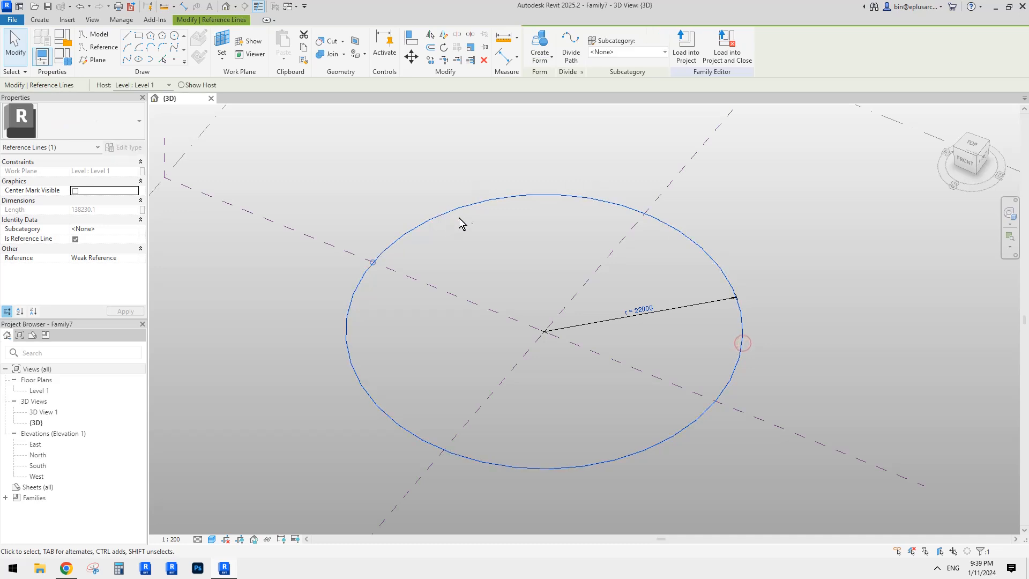
scroll(471, 233, up, 1)
click(570, 51)
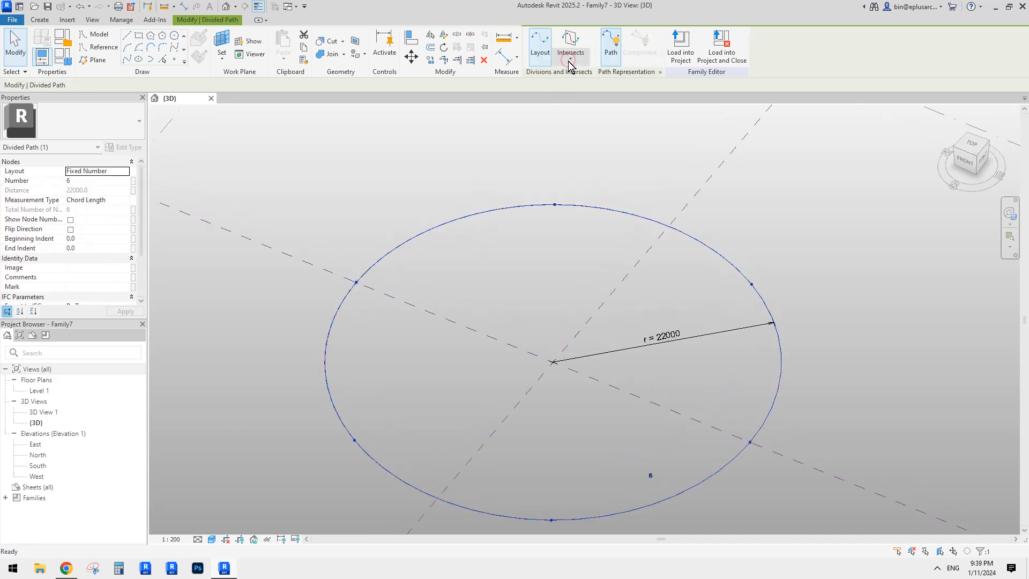
scroll(569, 179, down, 1)
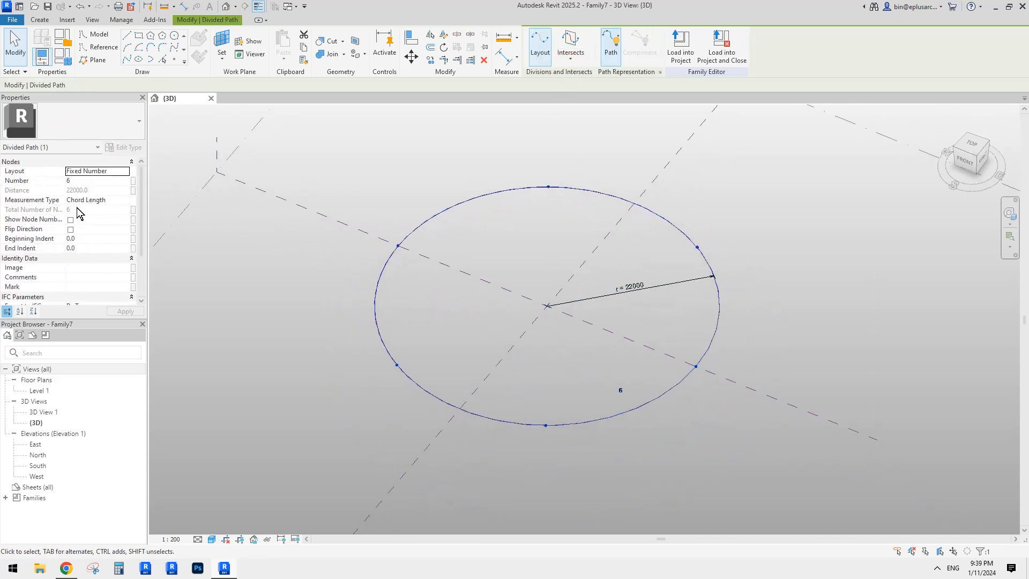
click(78, 180)
text(3)
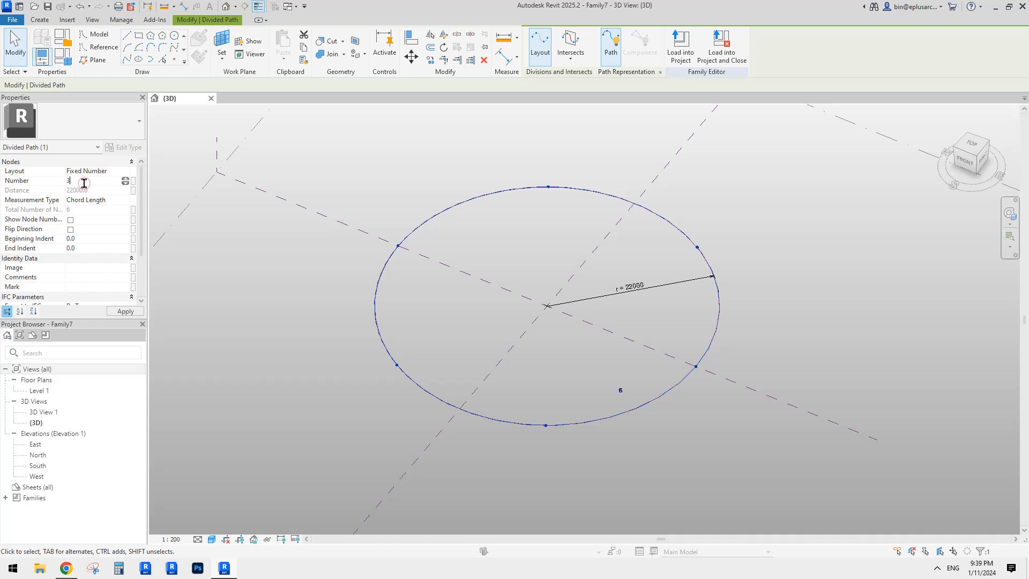
click(838, 214)
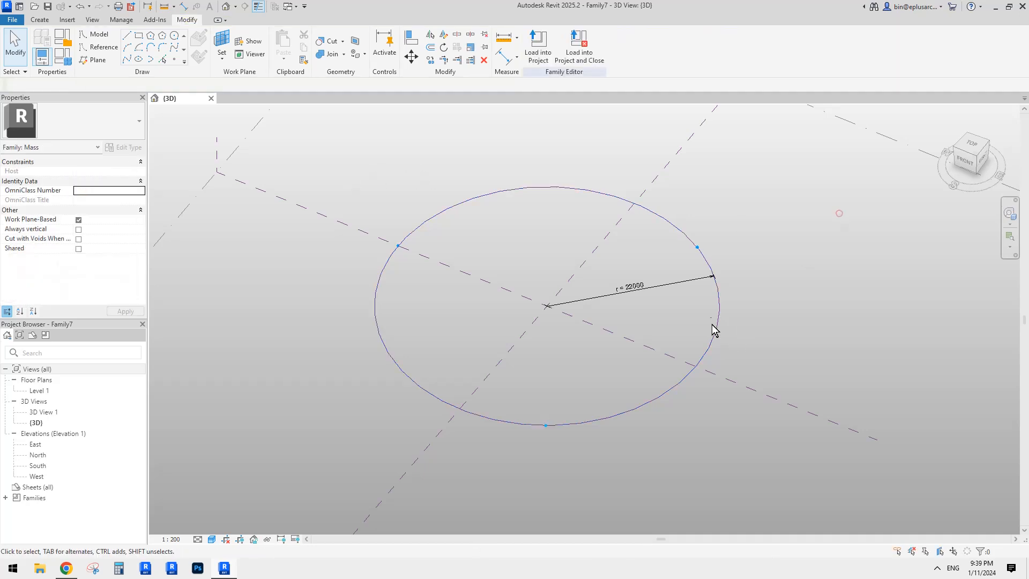
- Switch to Chrome to compare the paraboloid reference photo with the circle's division nodes, returning to Revit
click(662, 217)
shift+middle_drag(693, 288, 677, 302)
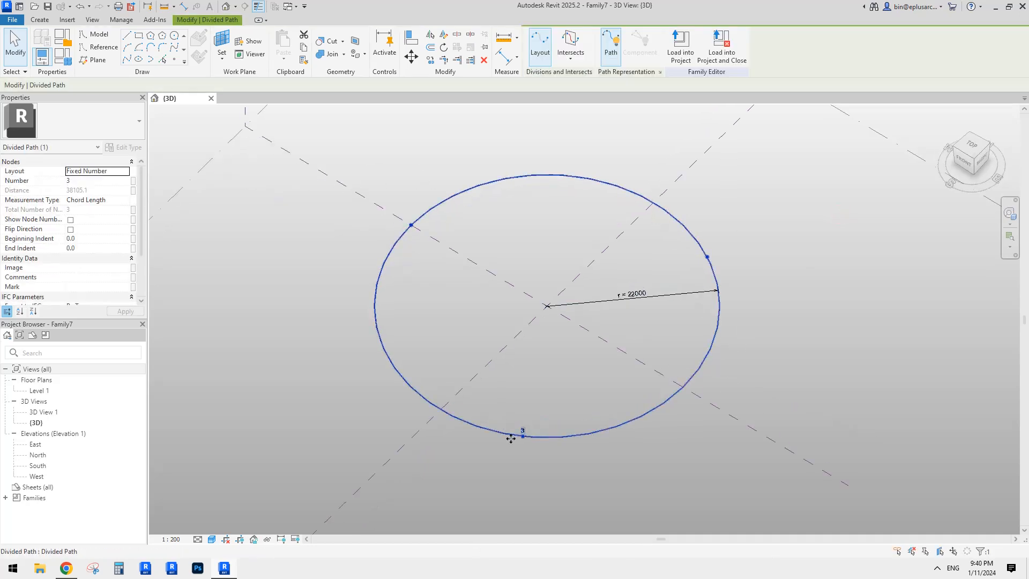
shift+middle_drag(423, 231, 544, 268)
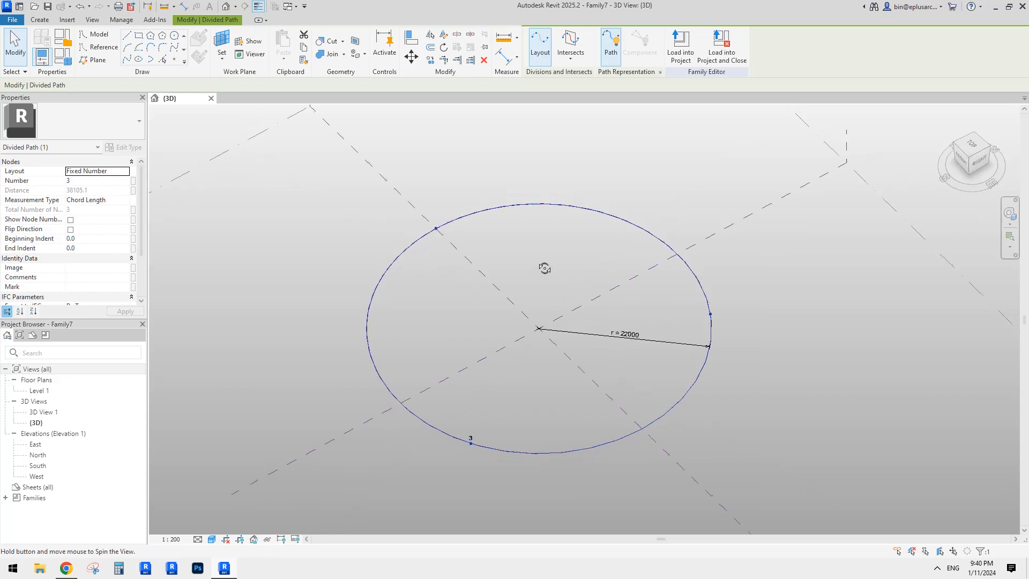
click(66, 567)
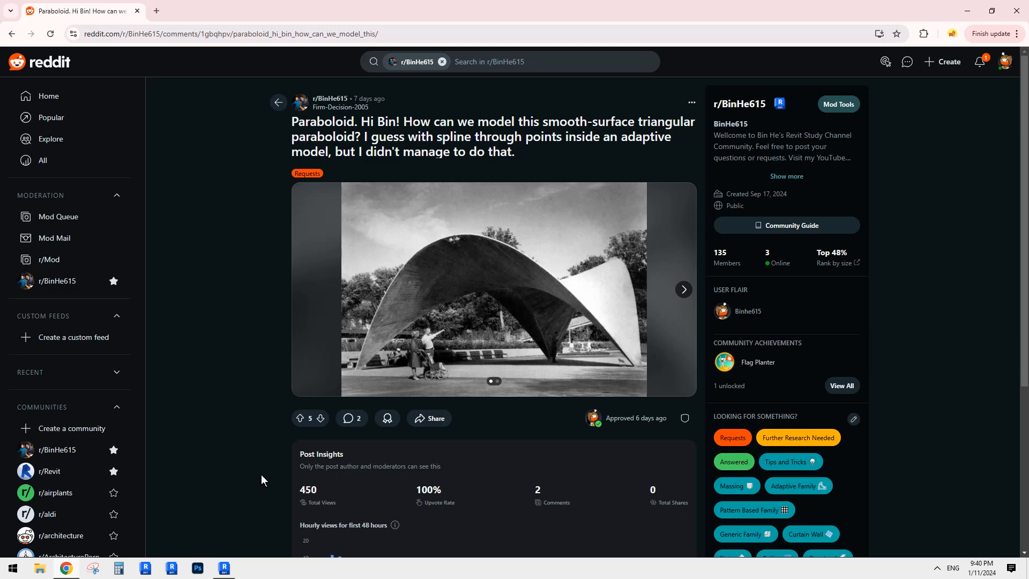
click(224, 567)
shift+middle_drag(539, 339, 529, 367)
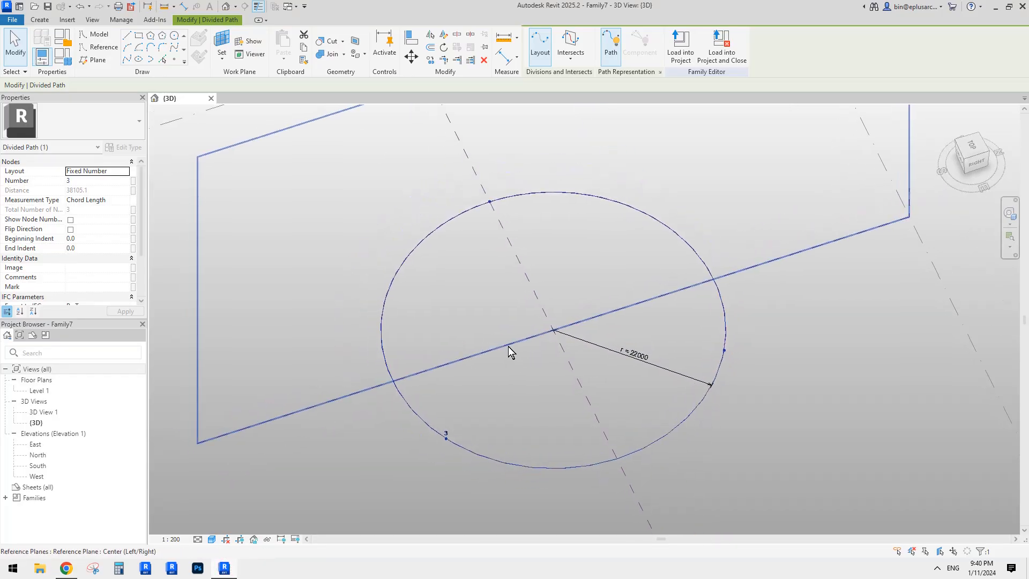
middle_drag(427, 367, 425, 377)
click(66, 567)
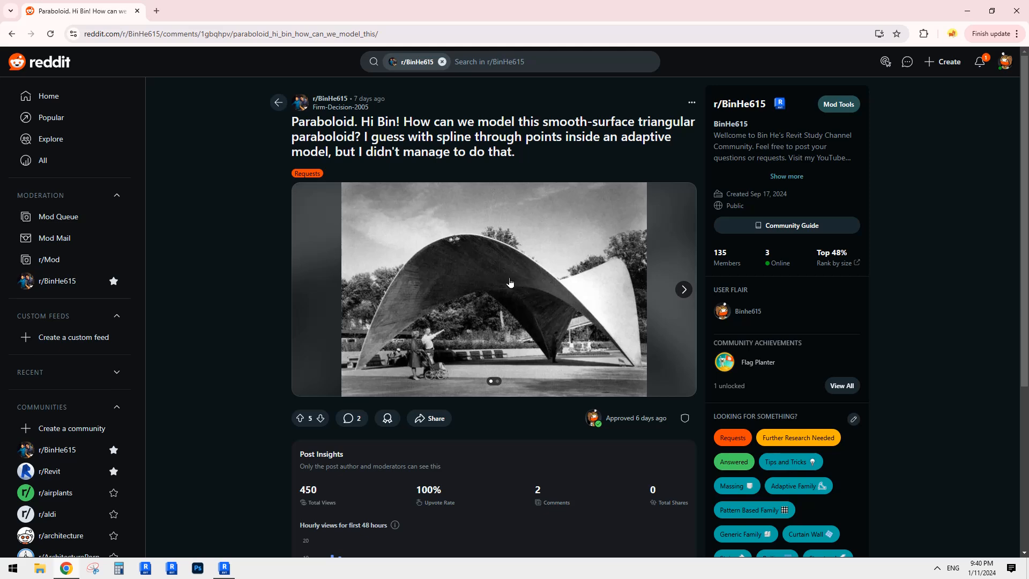
click(224, 567)
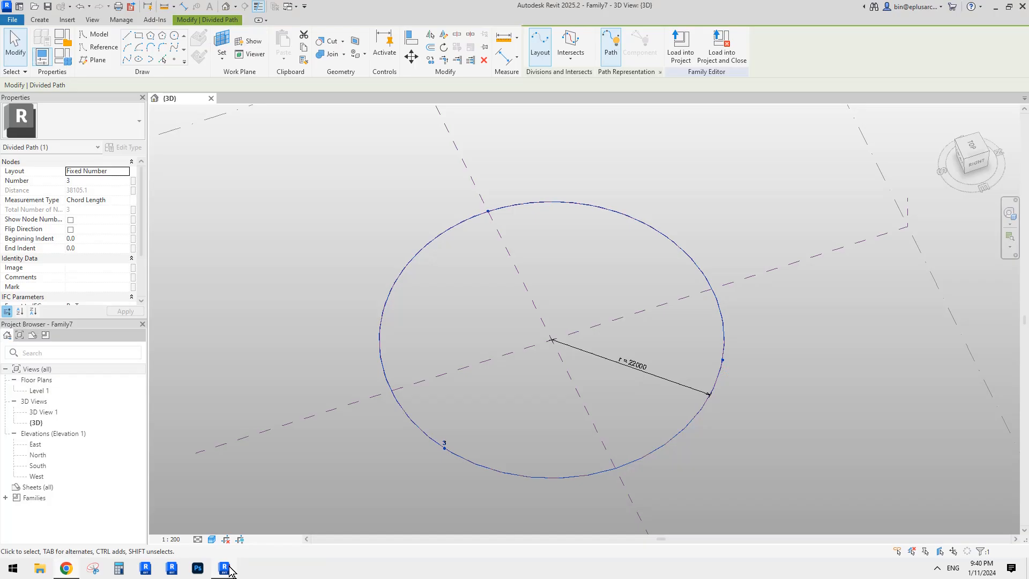
shift+middle_drag(522, 356, 518, 360)
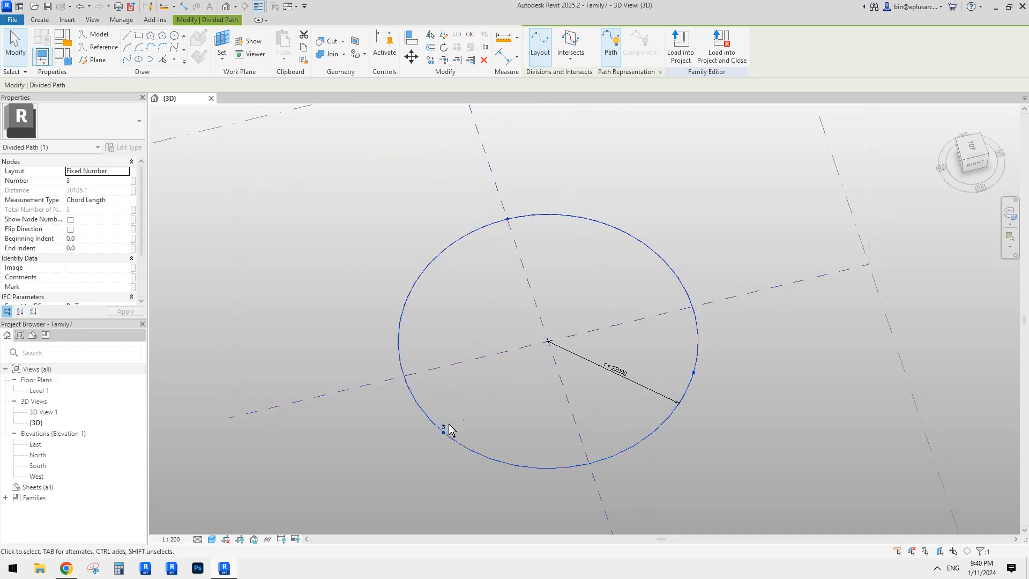
- Examine the layout of the three division nodes around the circle from above
scroll(477, 371, down, 2)
shift+middle_drag(523, 358, 515, 460)
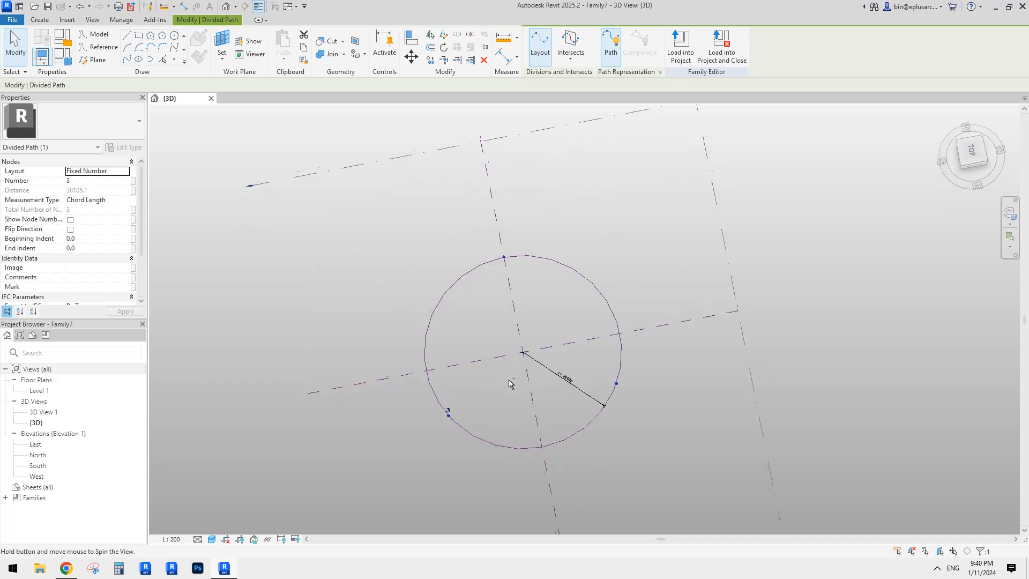
shift+middle_drag(509, 381, 506, 384)
middle_drag(550, 330, 550, 335)
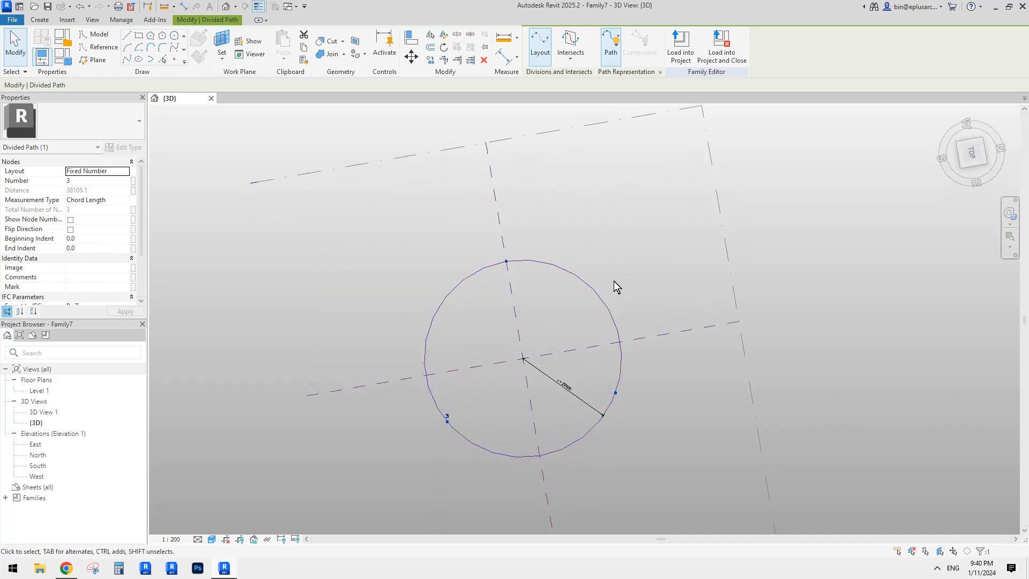
middle_drag(579, 270, 599, 254)
shift+middle_drag(599, 254, 577, 230)
scroll(560, 279, up, 2)
middle_drag(552, 290, 556, 289)
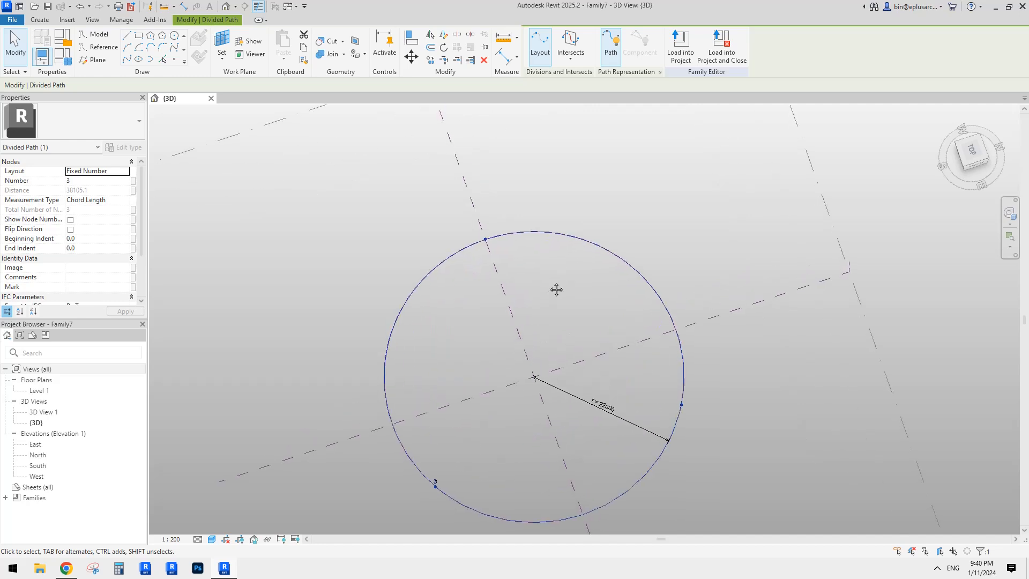
middle_drag(492, 276, 486, 196)
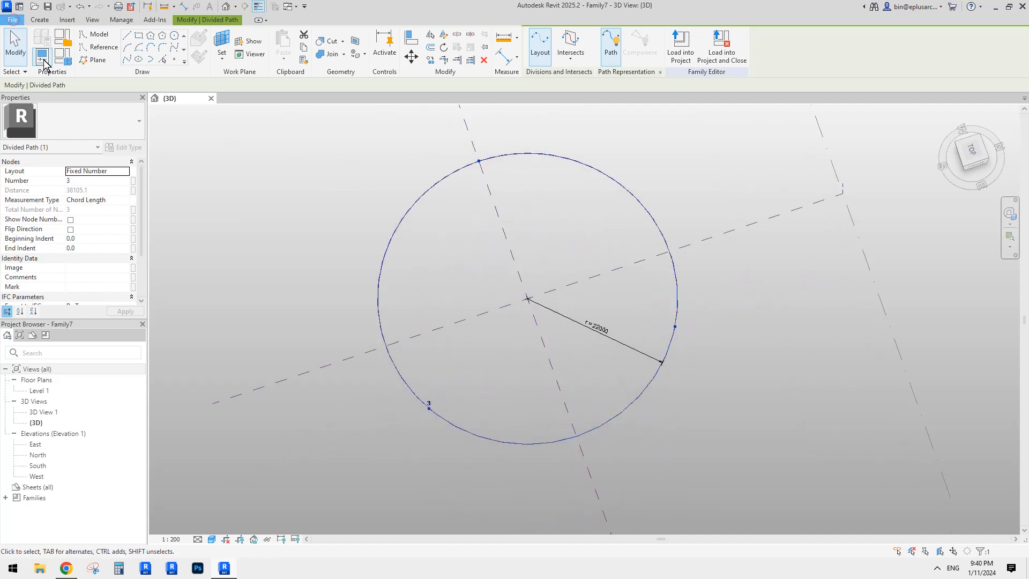
- Create a new family from the Metric Generic Model Adaptive.rft template
click(66, 60)
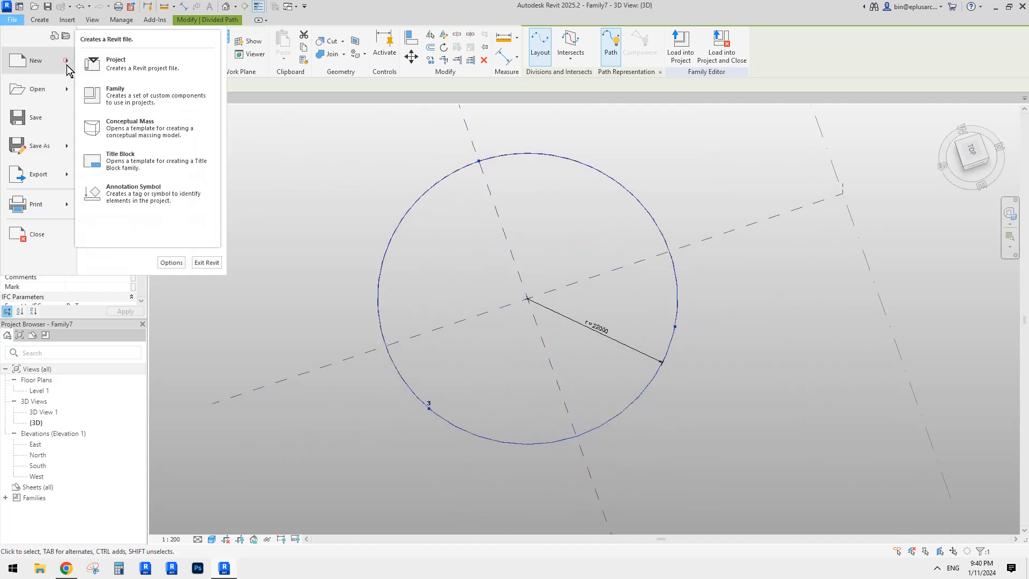
click(128, 91)
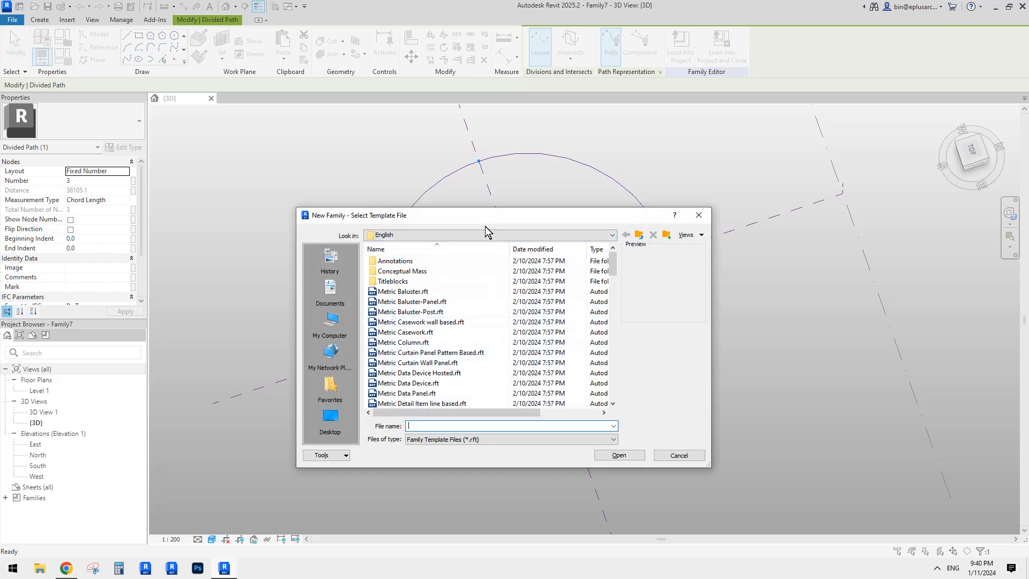
drag(486, 220, 681, 240)
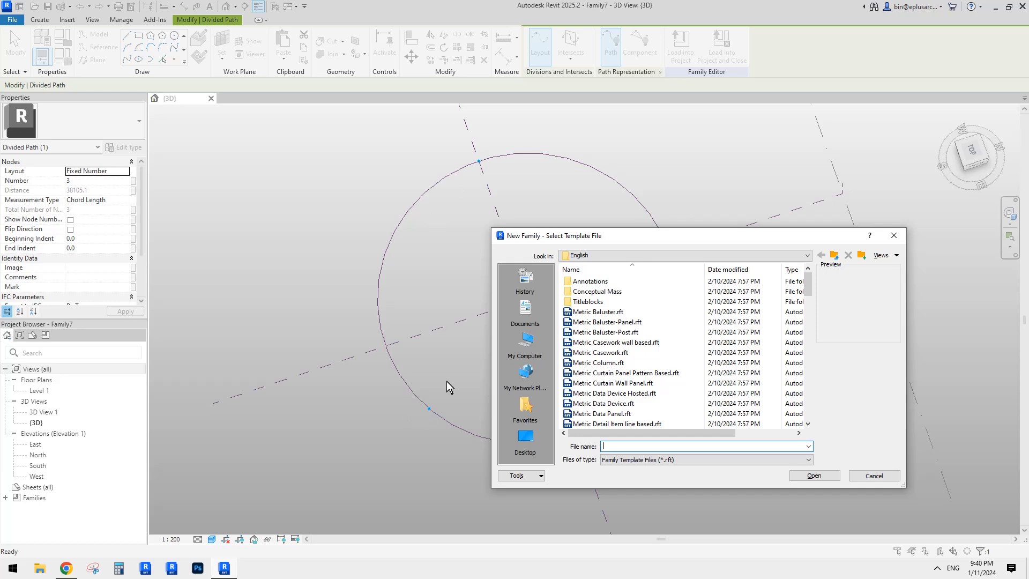
click(617, 363)
scroll(638, 374, down, 8)
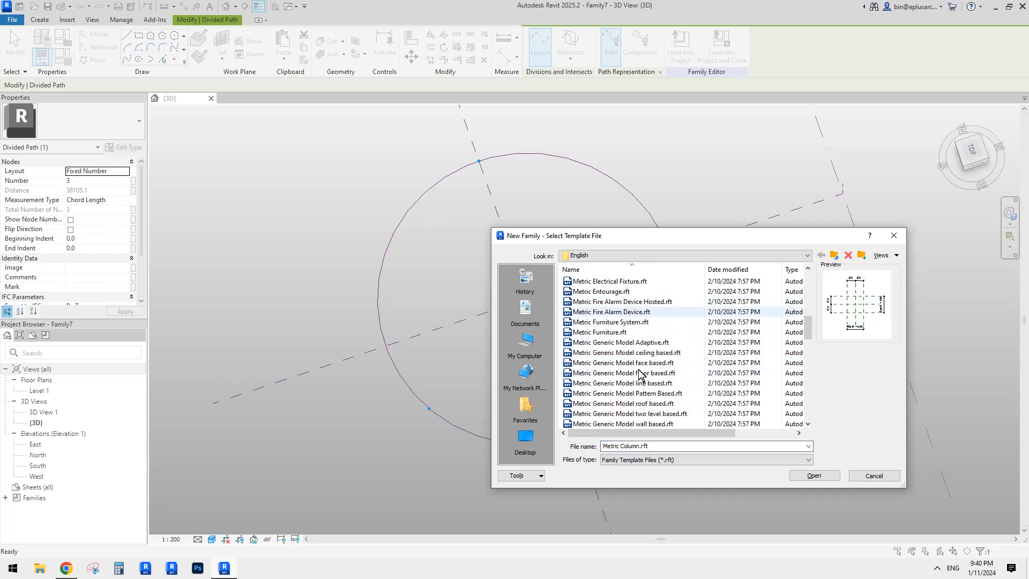
click(620, 343)
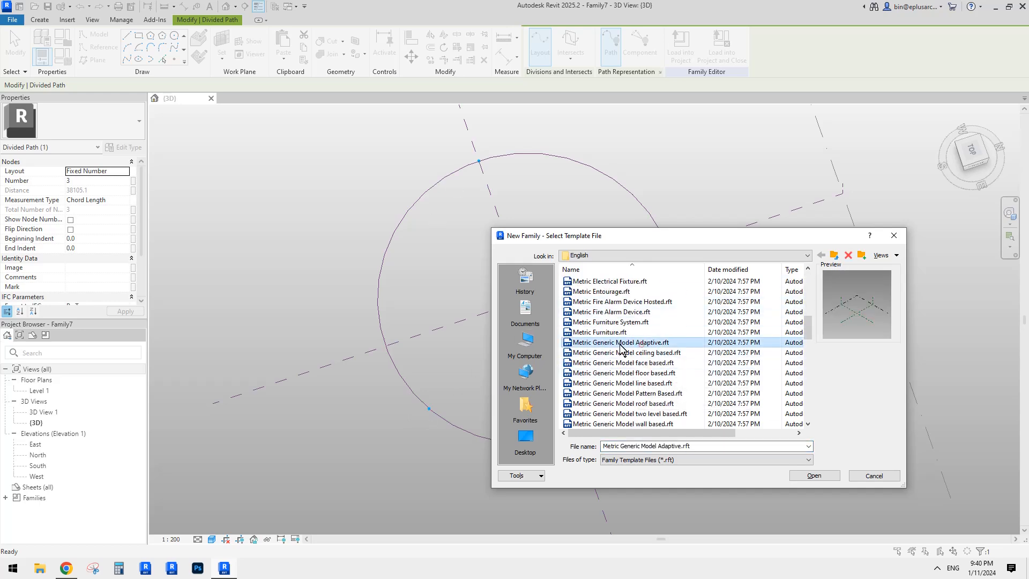
click(819, 477)
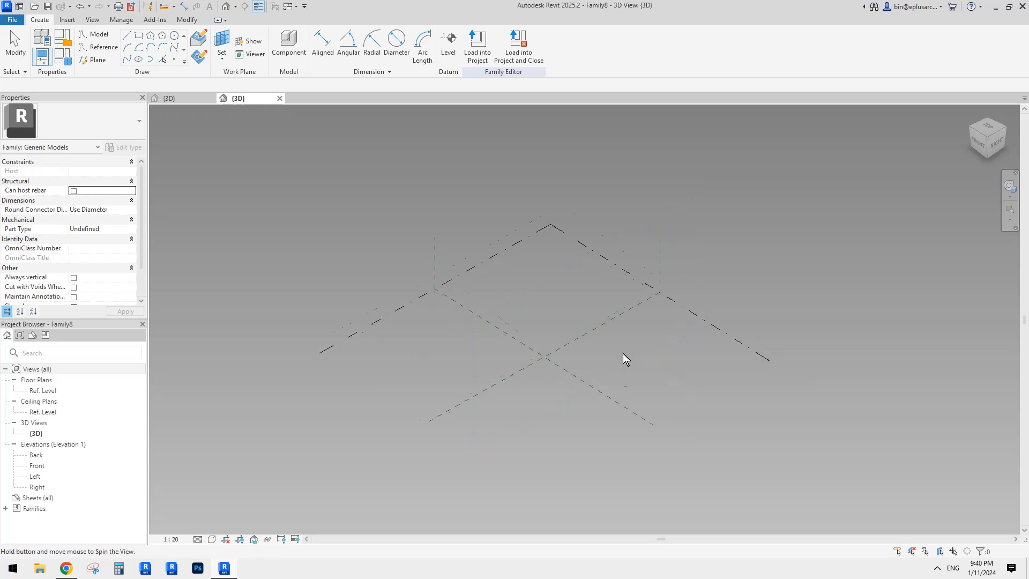
- Place three reference points in a triangle around the reference planes' intersection on the Ref. Level
click(174, 60)
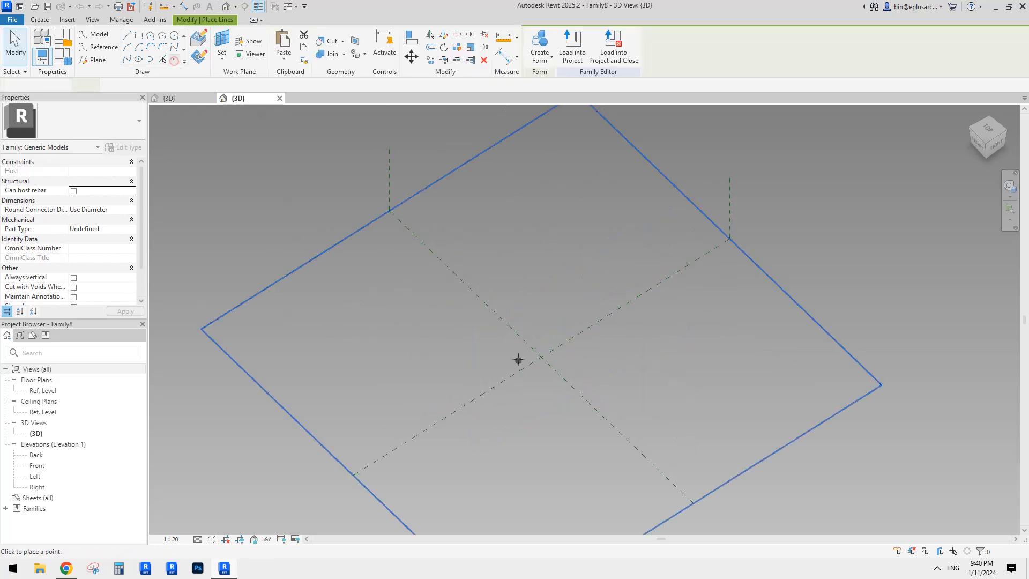
click(586, 362)
click(462, 354)
key(Escape)
key(Escape)
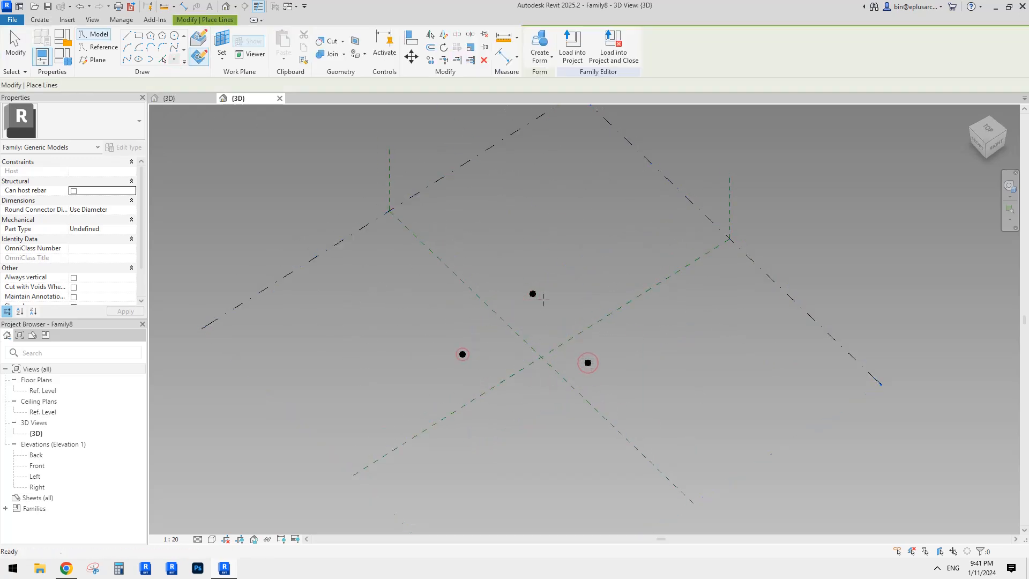
- Convert all three reference points into adaptive placement points
drag(427, 230, 629, 410)
shift+middle_drag(626, 405, 682, 355)
scroll(549, 214, up, 2)
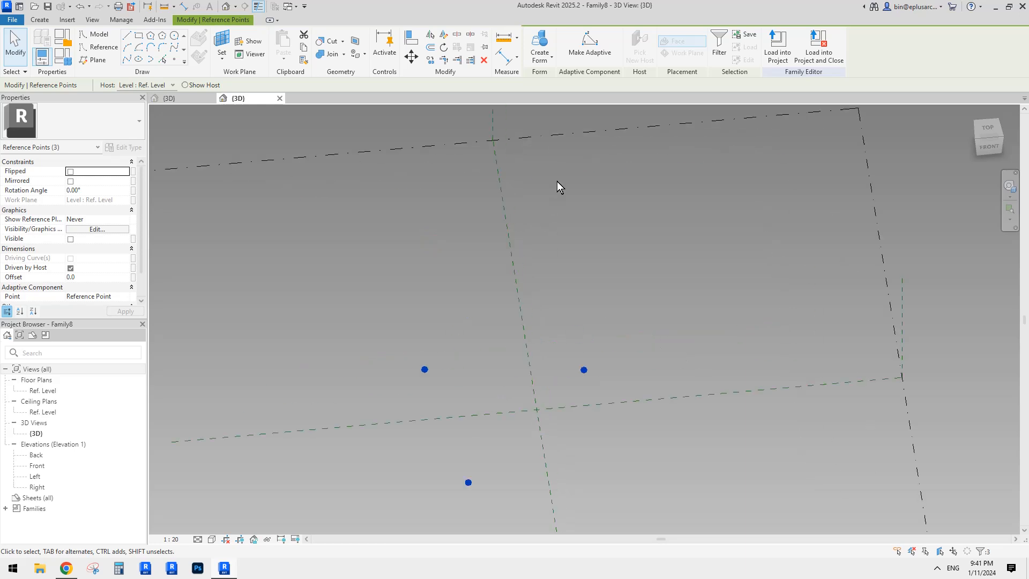
click(584, 44)
- Connect adaptive points 1 and 2 with a spline through points and make it a reference line
shift+middle_drag(538, 214, 670, 281)
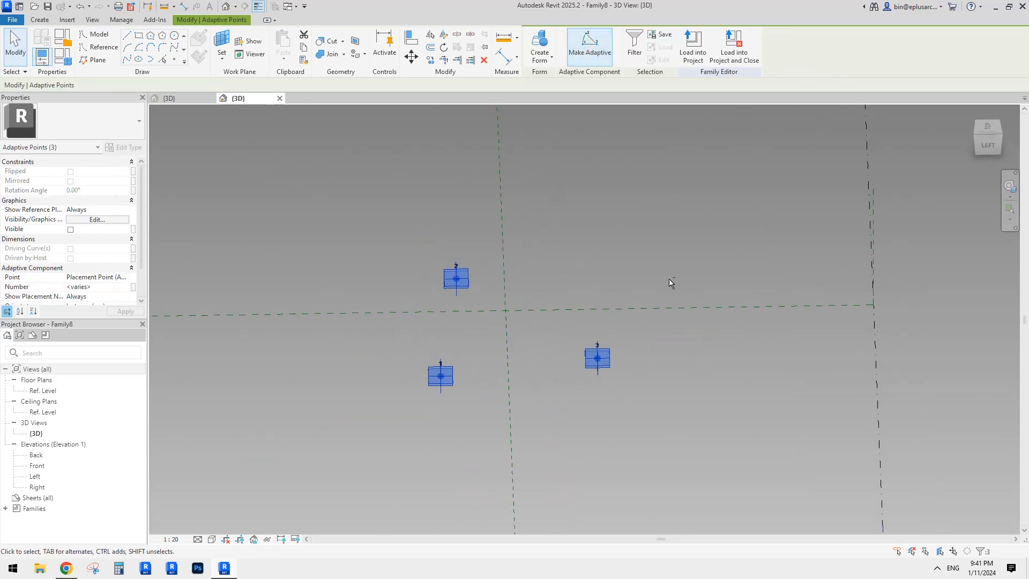
shift+middle_drag(522, 326, 427, 284)
drag(344, 220, 510, 454)
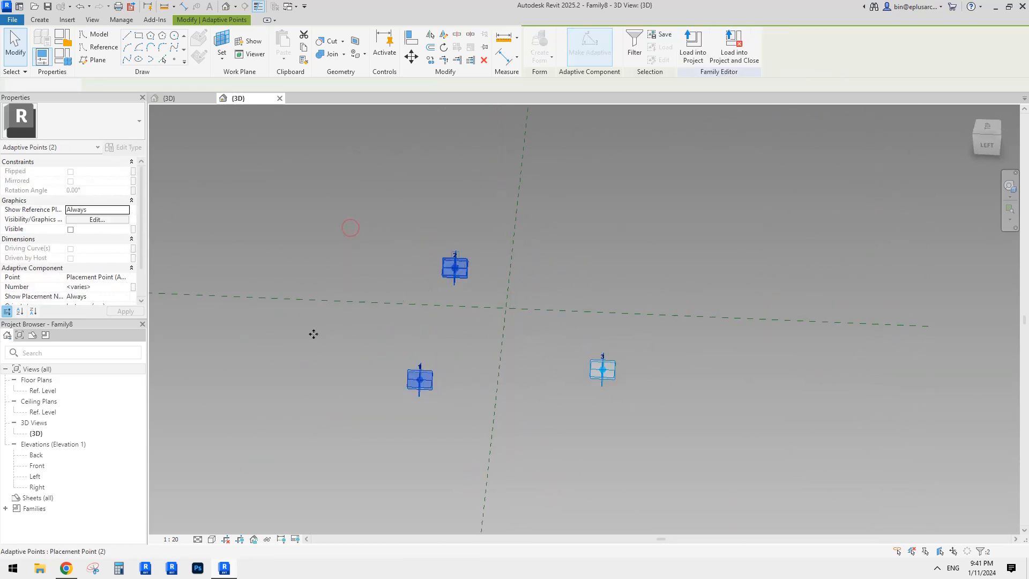
click(148, 61)
shift+middle_drag(519, 281, 442, 307)
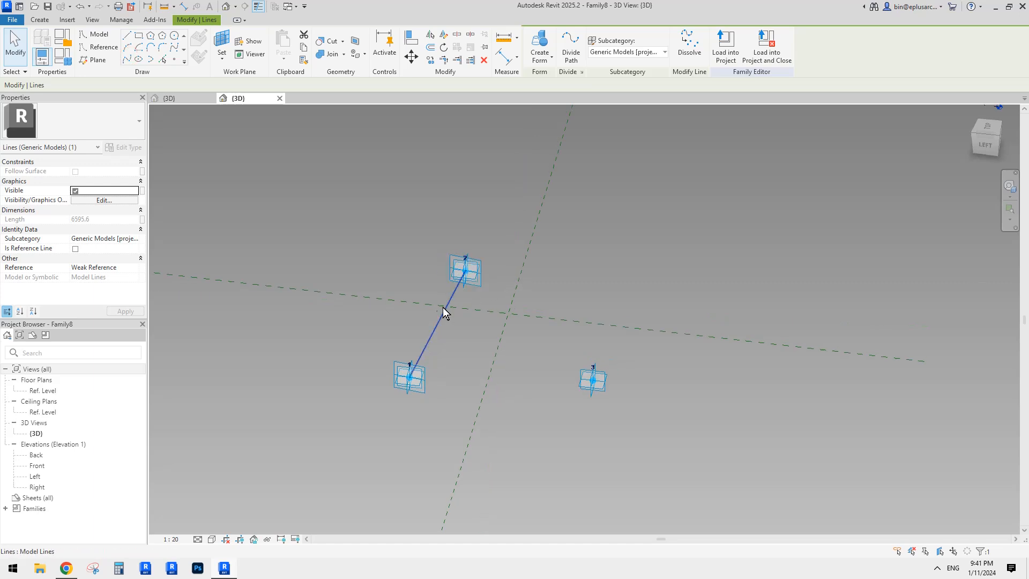
scroll(469, 255, up, 1)
click(75, 249)
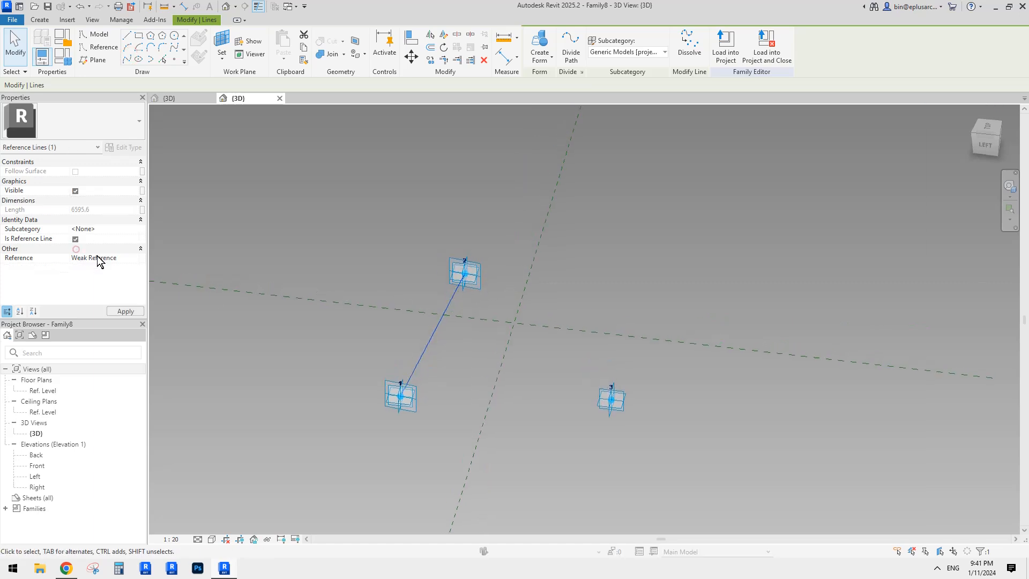
- Place a reference point at the midpoint of the reference line between adaptive points 1 and 2
key(Escape)
shift+middle_drag(467, 288, 616, 275)
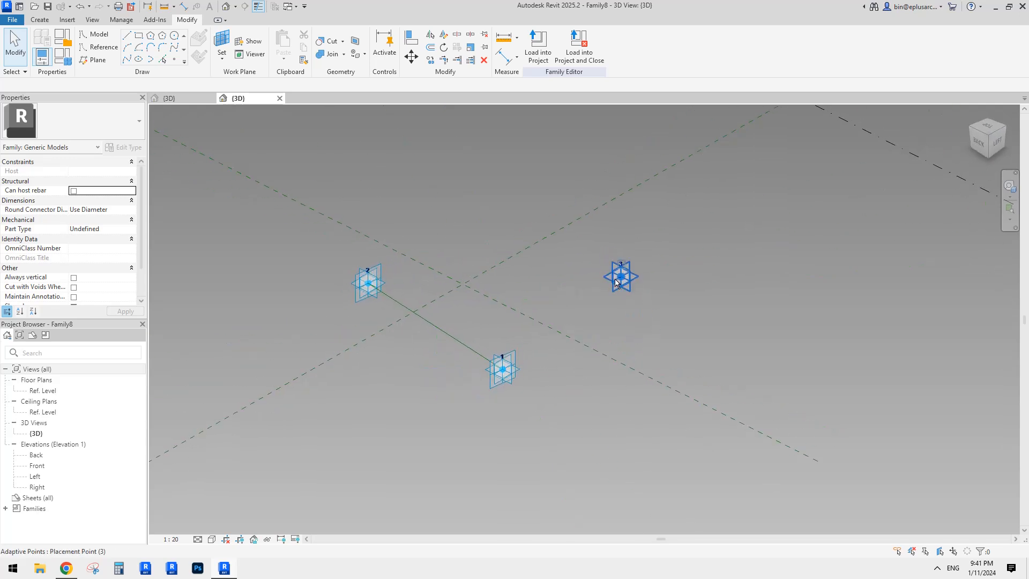
click(175, 59)
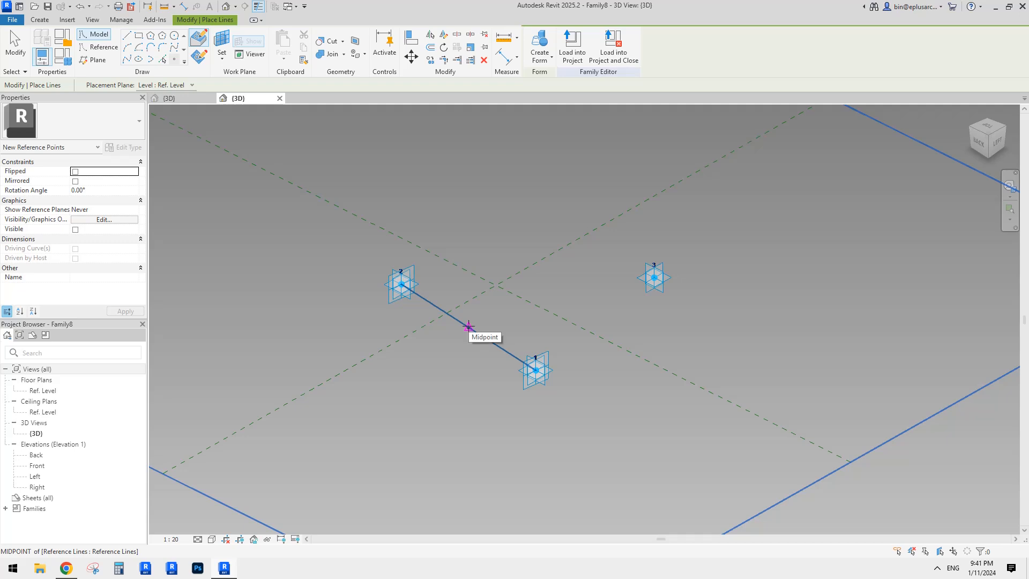
click(468, 325)
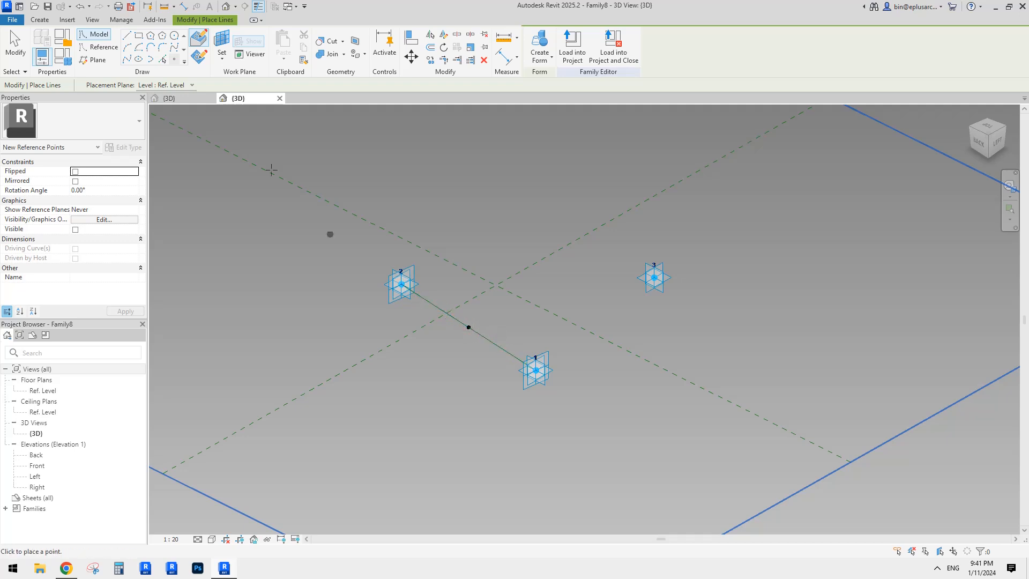
- Place a second reference point hosted on the midpoint's own work plane and offset it perpendicular to that plane by about 1366
click(173, 56)
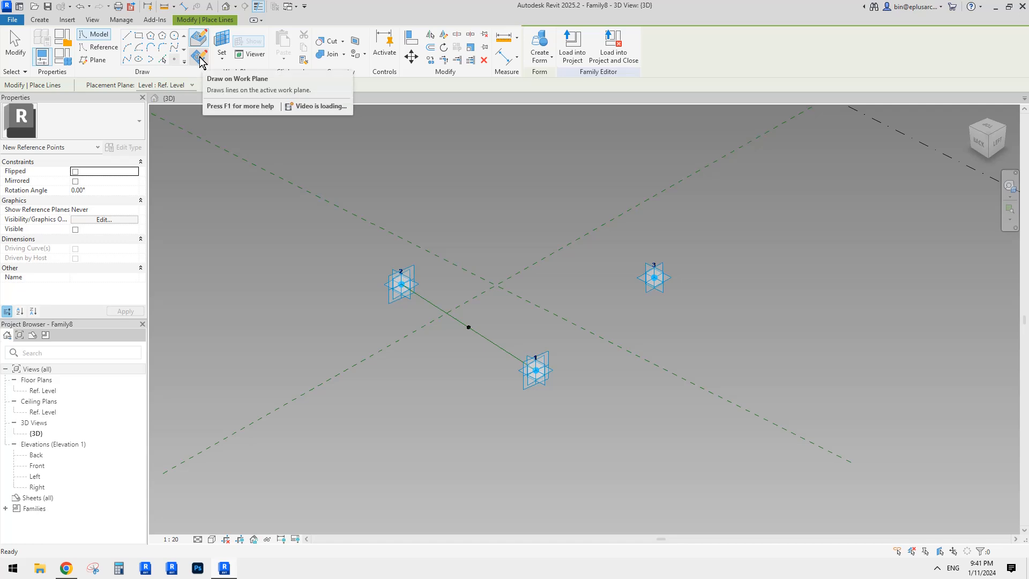
key(Escape)
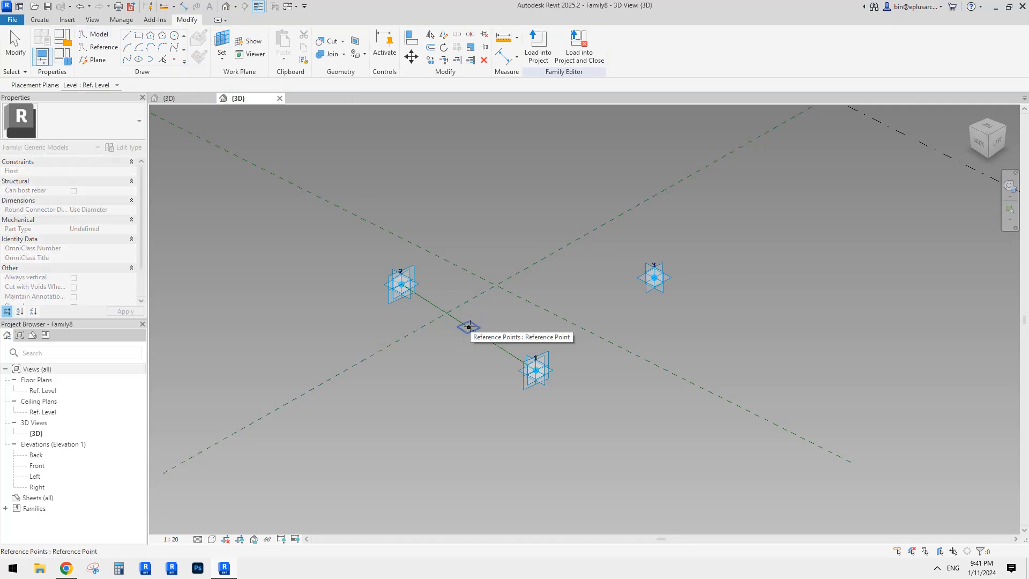
key(Return)
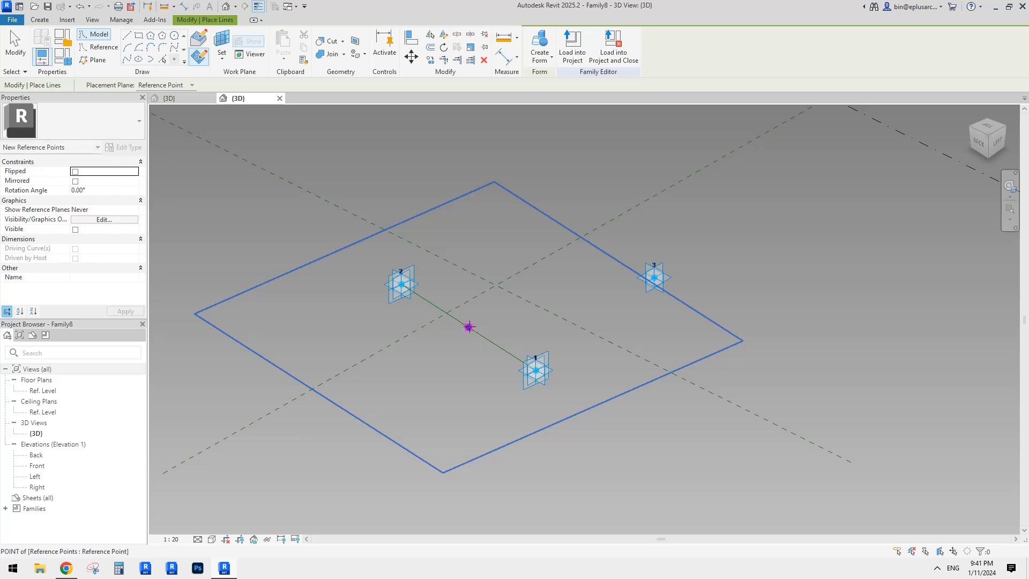
click(468, 327)
click(553, 318)
key(Escape)
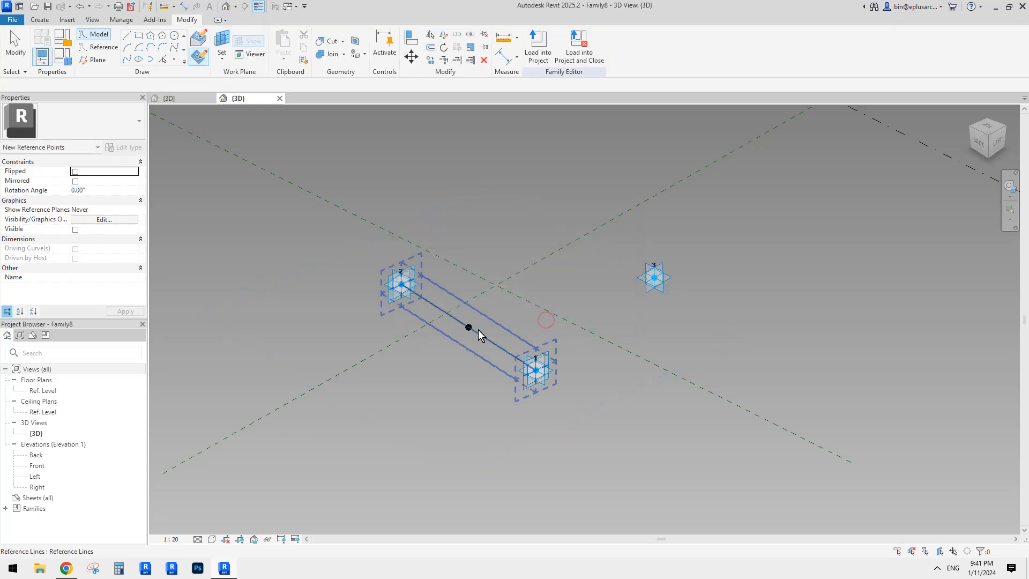
click(469, 329)
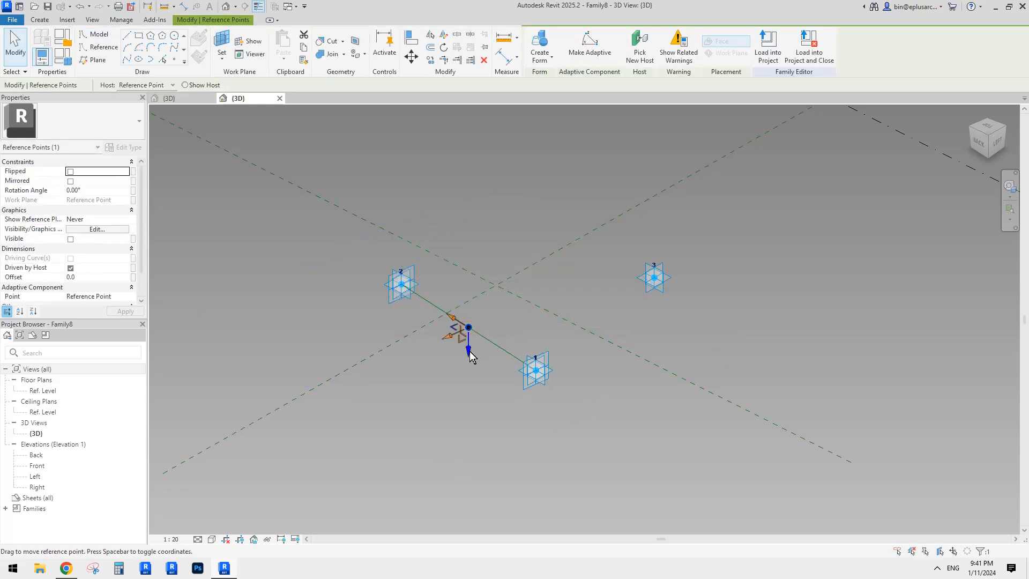
drag(472, 359, 469, 382)
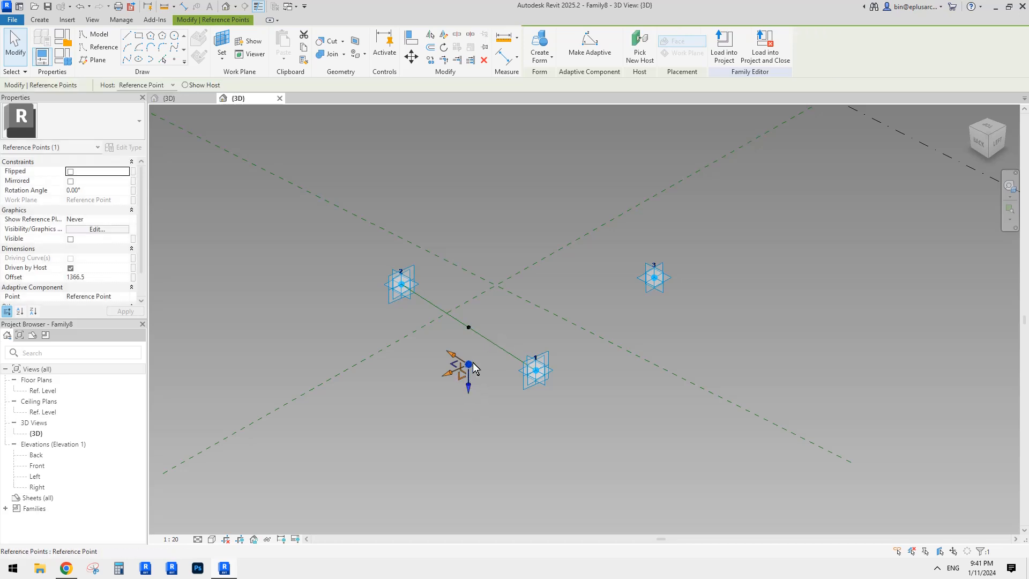
- Set the midpoint reference point's rotation angle to 180° so its hosted point flips above the line
click(468, 330)
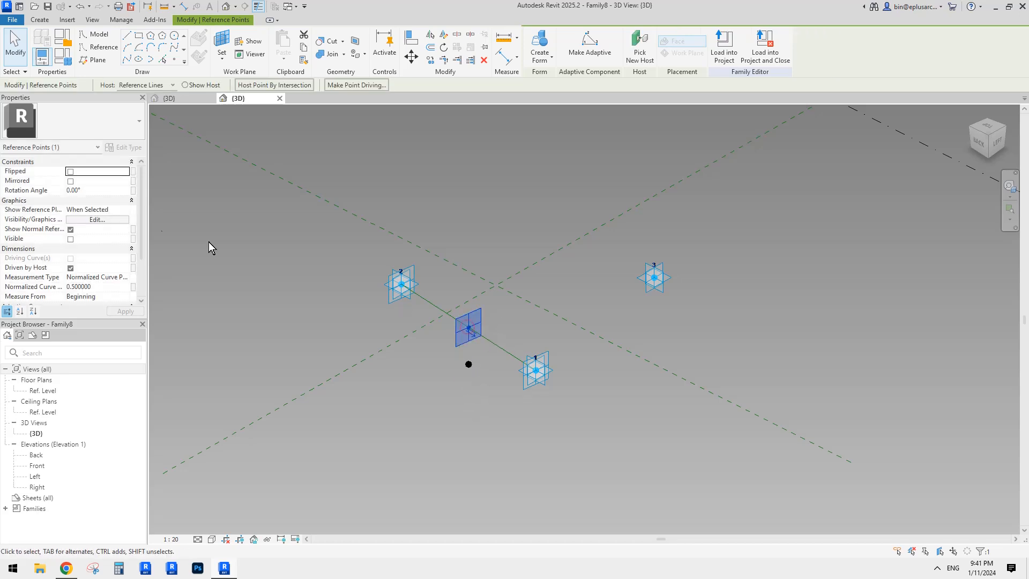
click(95, 190)
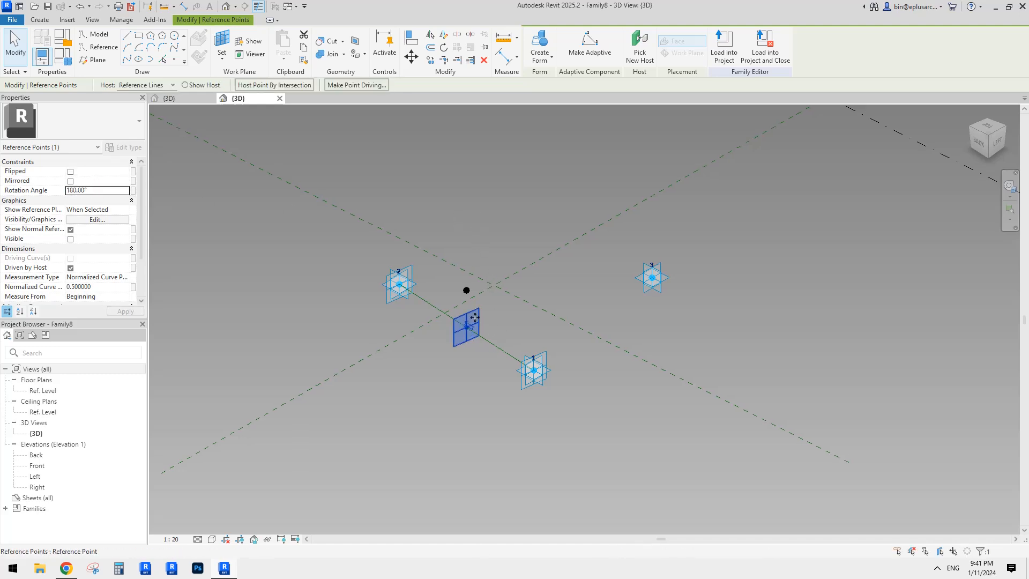
scroll(471, 320, up, 2)
key(Escape)
click(465, 332)
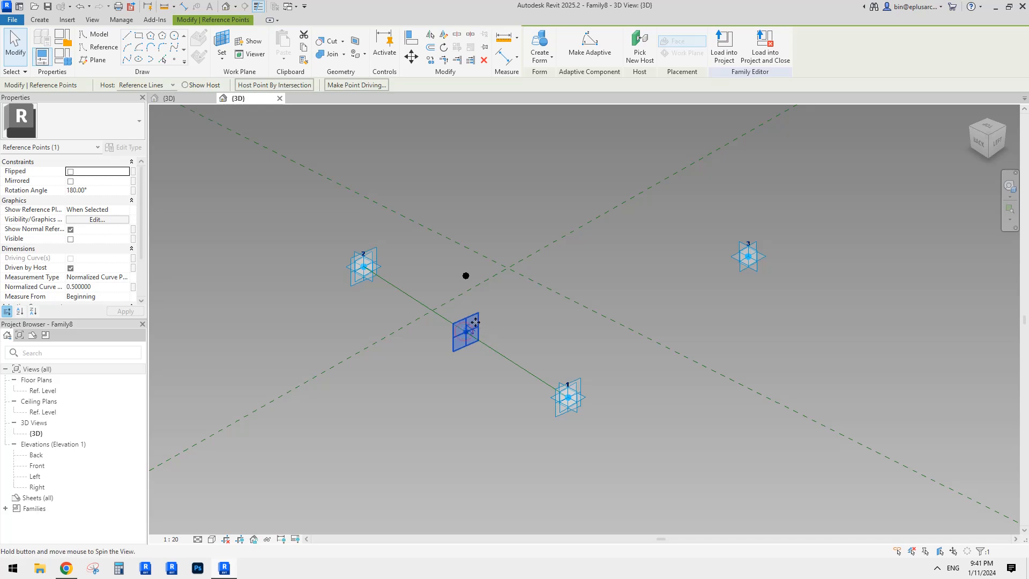
shift+middle_drag(465, 332, 464, 314)
- Raise the hosted point to an offset of about 1978 and compare its height with the paraboloid photo in the browser
click(471, 266)
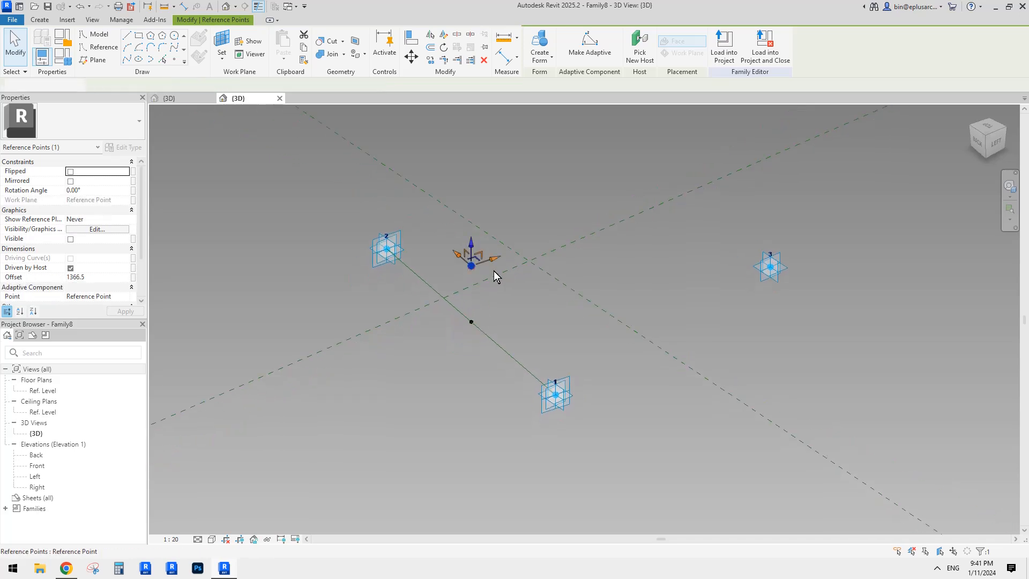
drag(473, 246, 473, 221)
shift+middle_drag(473, 236, 541, 277)
scroll(522, 282, down, 1)
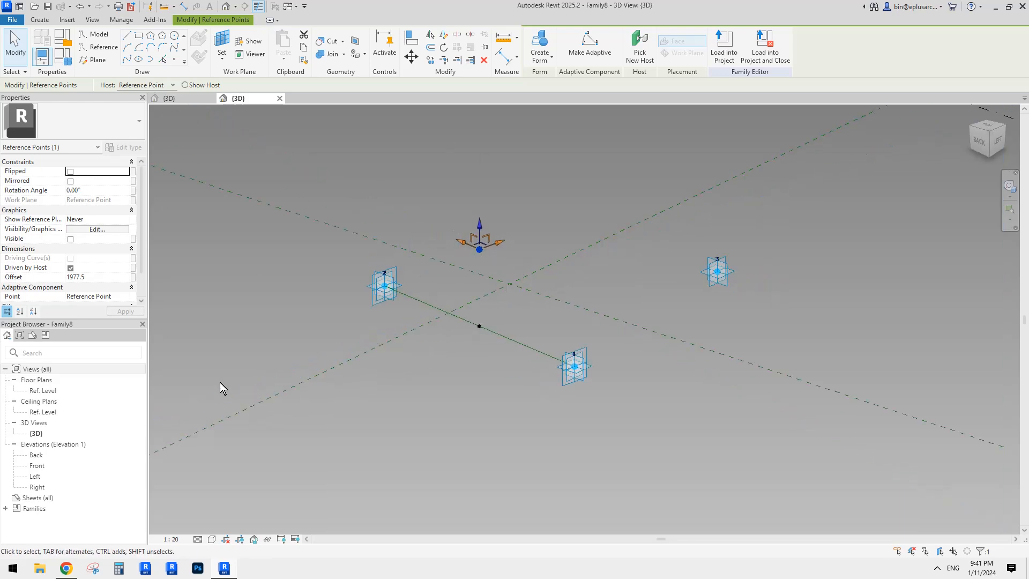
click(67, 569)
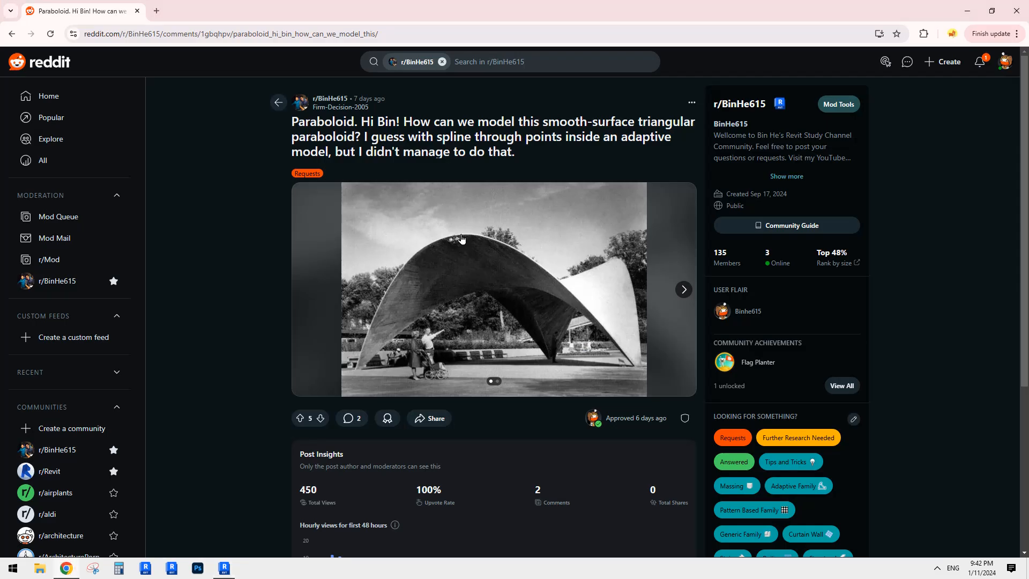
click(224, 569)
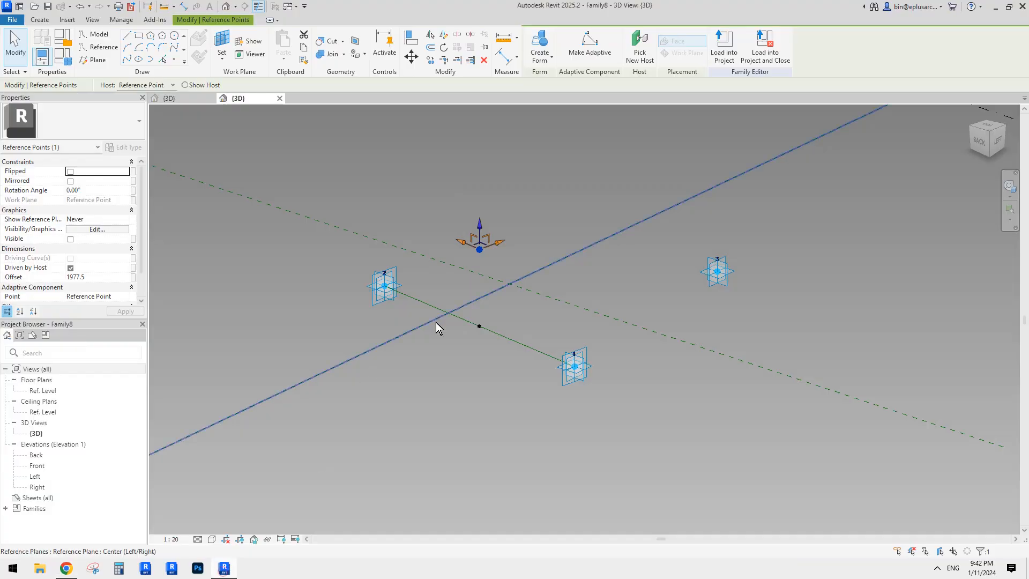
- Create a length type parameter named h and associate it with the raised point's offset
click(133, 276)
click(418, 359)
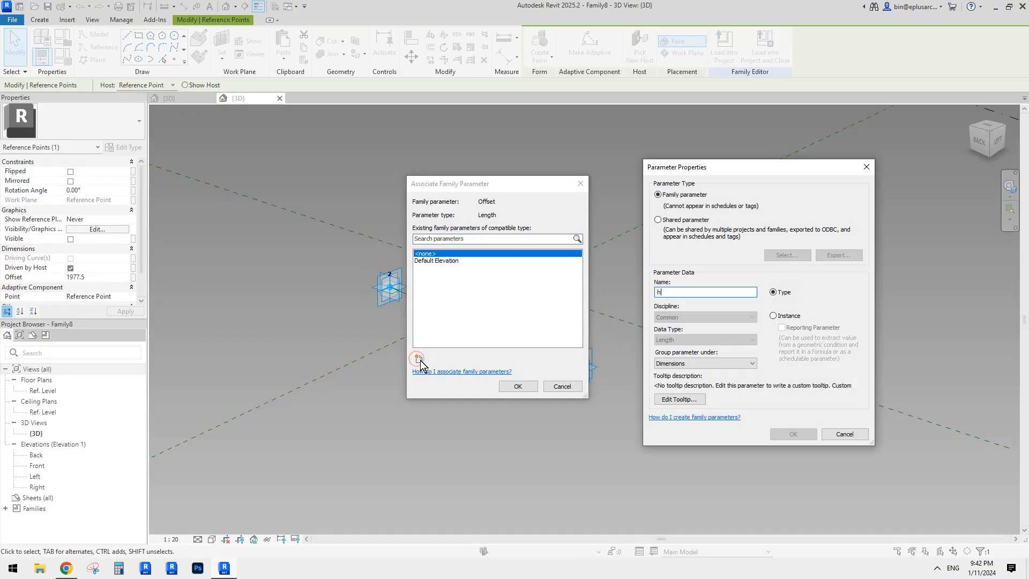
text(h)
click(786, 433)
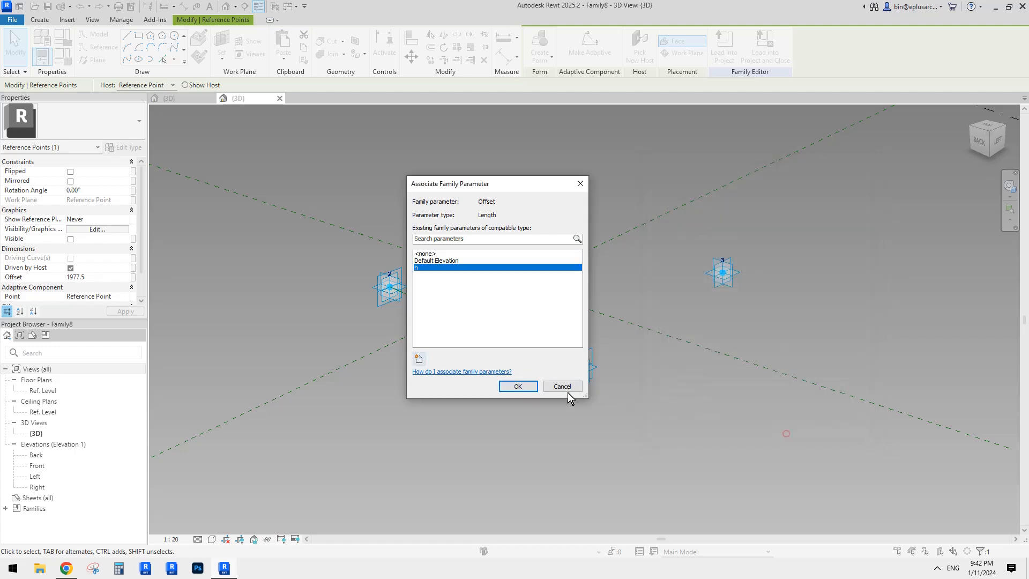
click(528, 385)
- Draw a spline through adaptive point 2, the raised point and adaptive point 1 to form an arch
ctrl+click(389, 288)
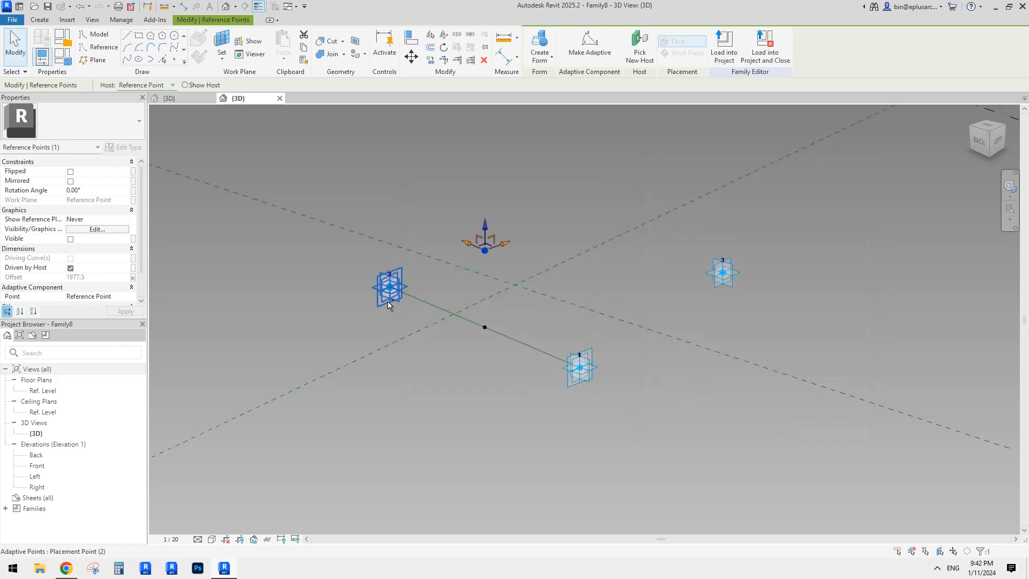
ctrl+click(575, 394)
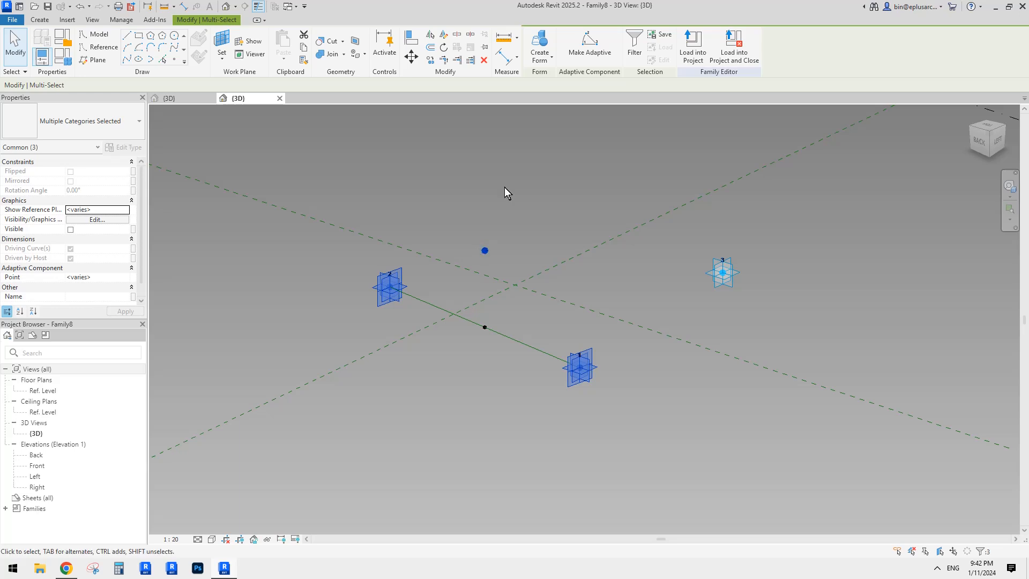
click(127, 59)
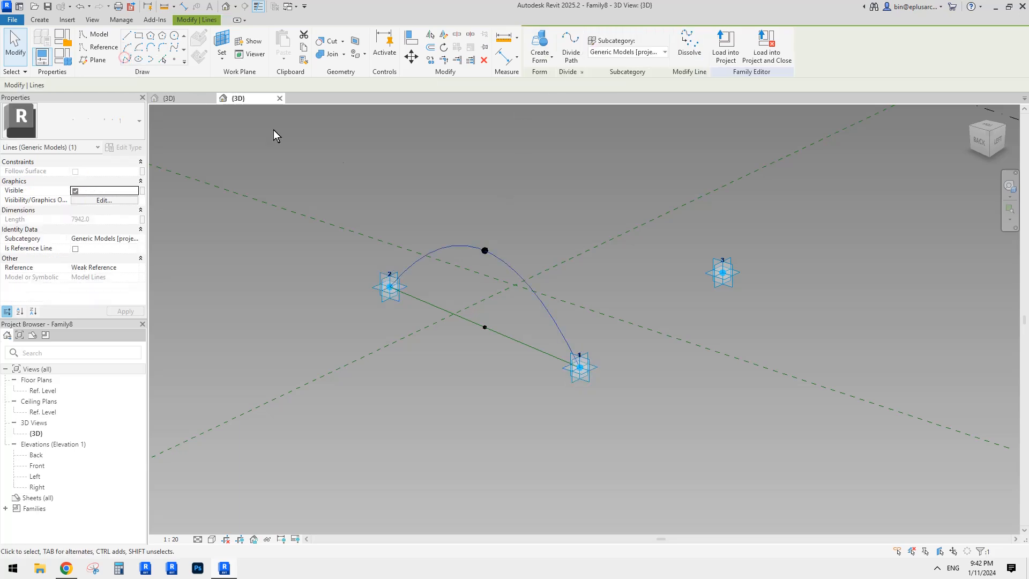
click(532, 245)
shift+middle_drag(531, 245, 512, 271)
- Raise the arch's apex point to an offset of about 3481 and compare the arch with the paraboloid photo in the browser
click(512, 271)
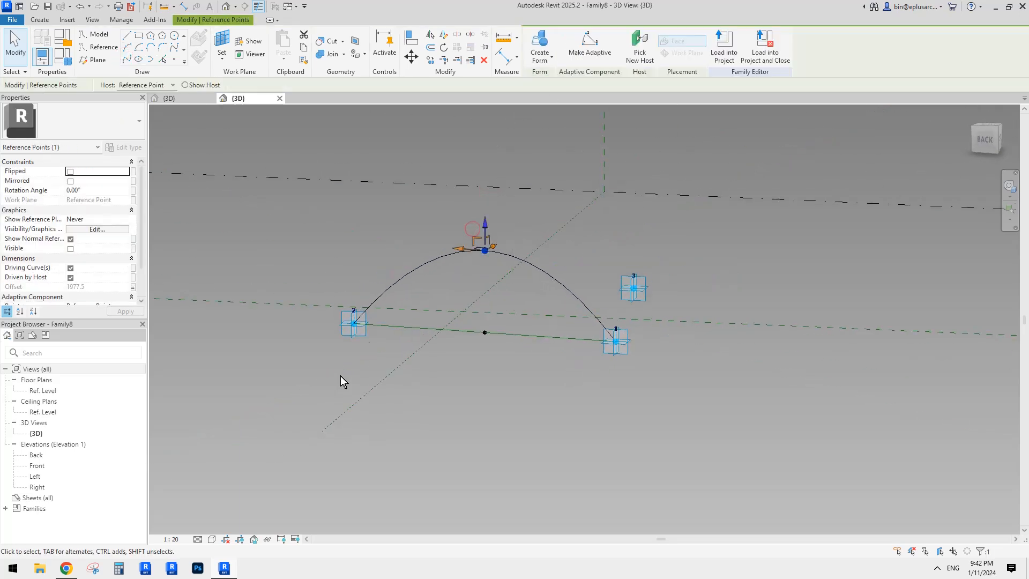
click(484, 179)
click(484, 250)
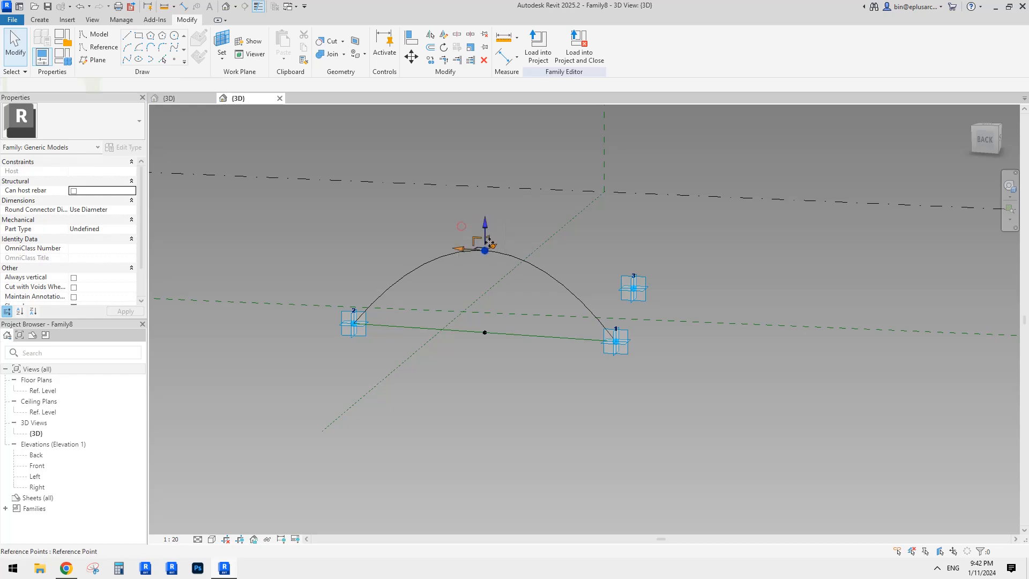
shift+middle_drag(487, 199, 366, 311)
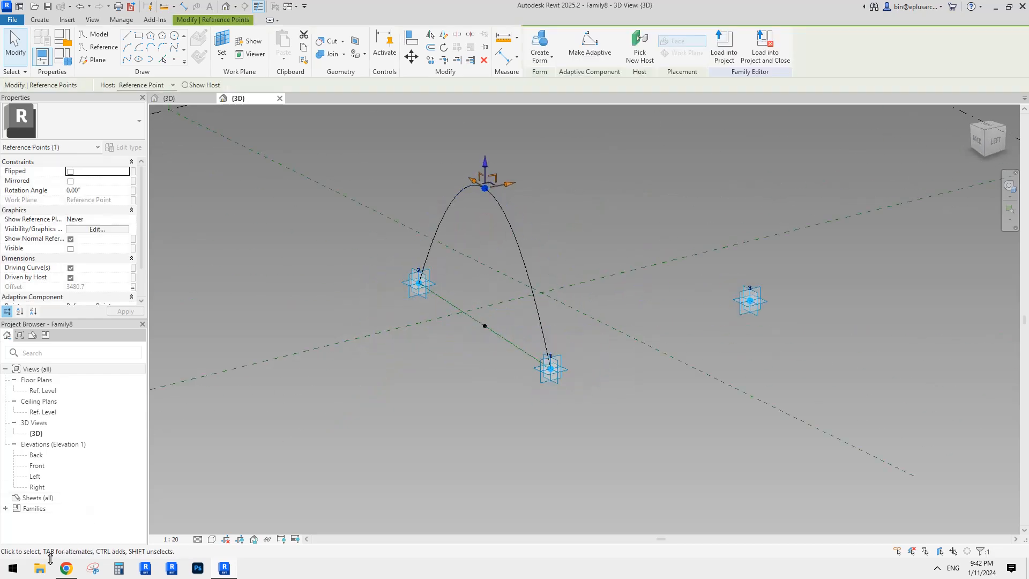
click(66, 568)
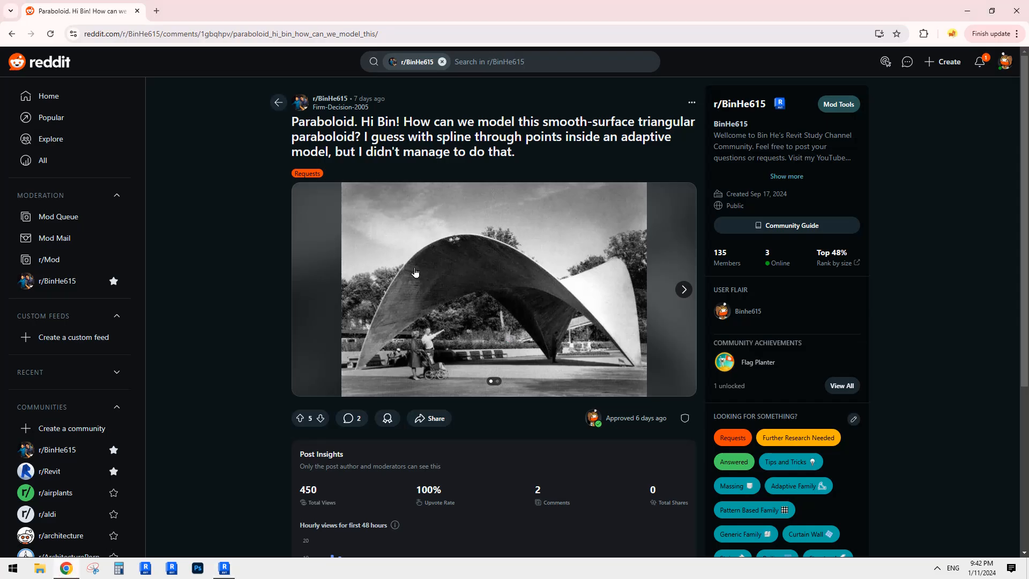
click(224, 568)
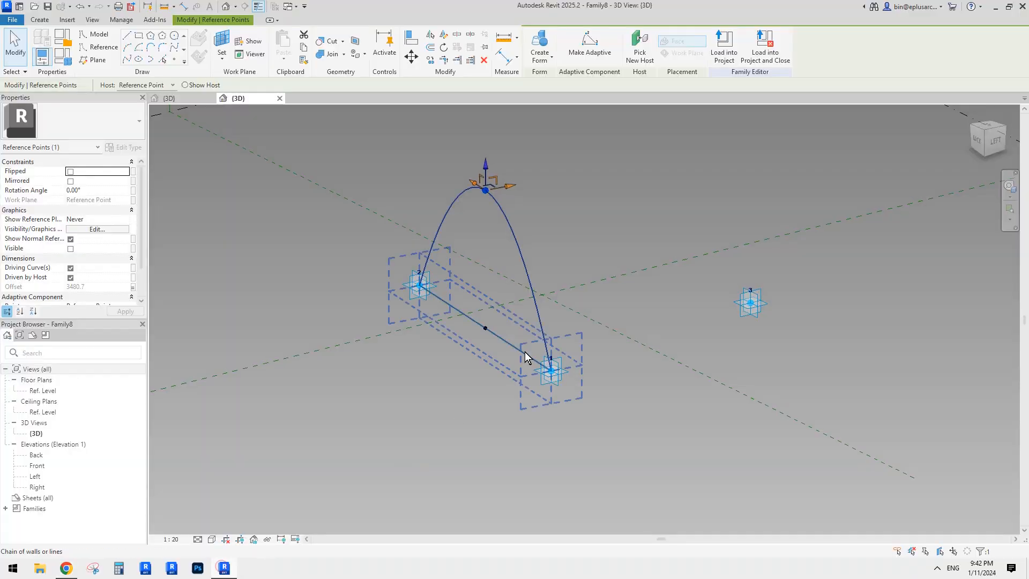
- Convert the arch spline between adaptive points 1 and 2 into a reference line
shift+middle_drag(503, 252, 516, 229)
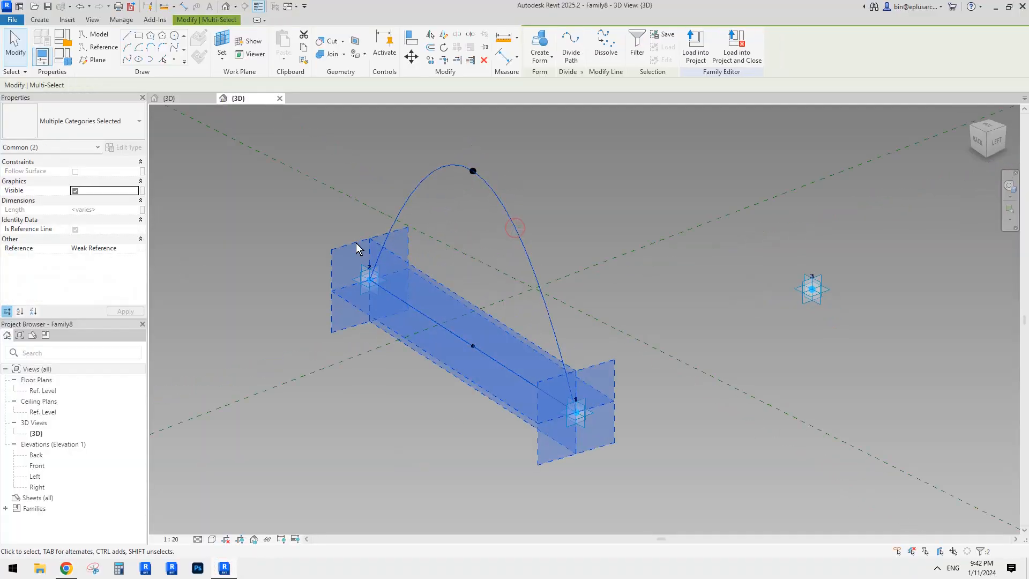
key(ctrl+z)
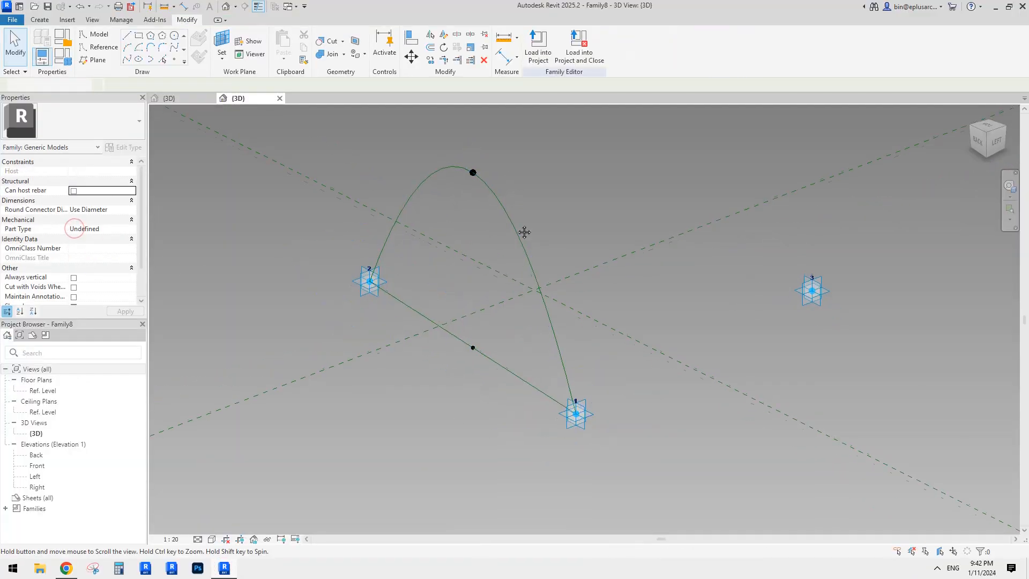
shift+middle_drag(523, 229, 530, 239)
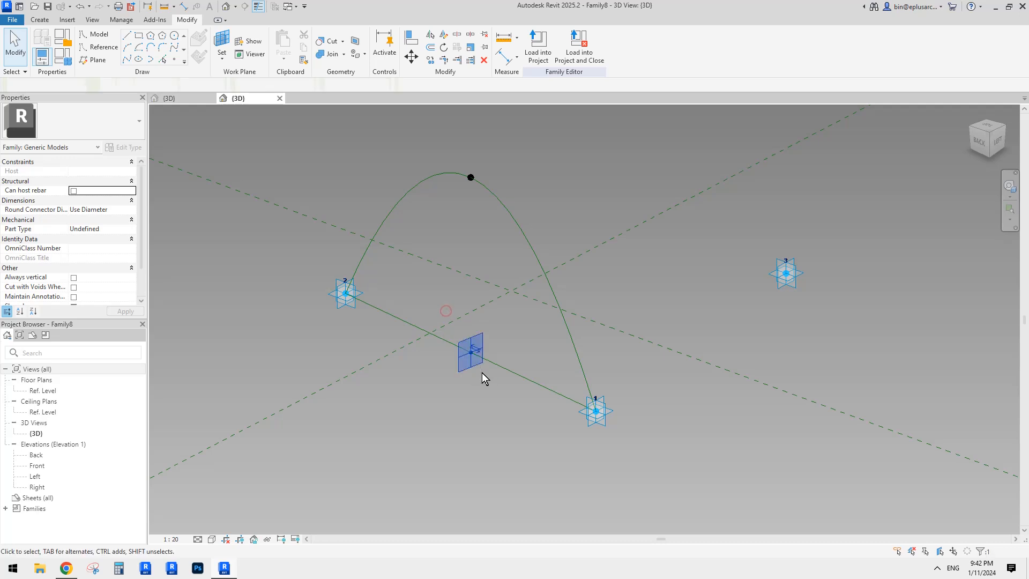
- Try tilting the arch by setting the midpoint reference point's rotation angle to 190°
click(481, 369)
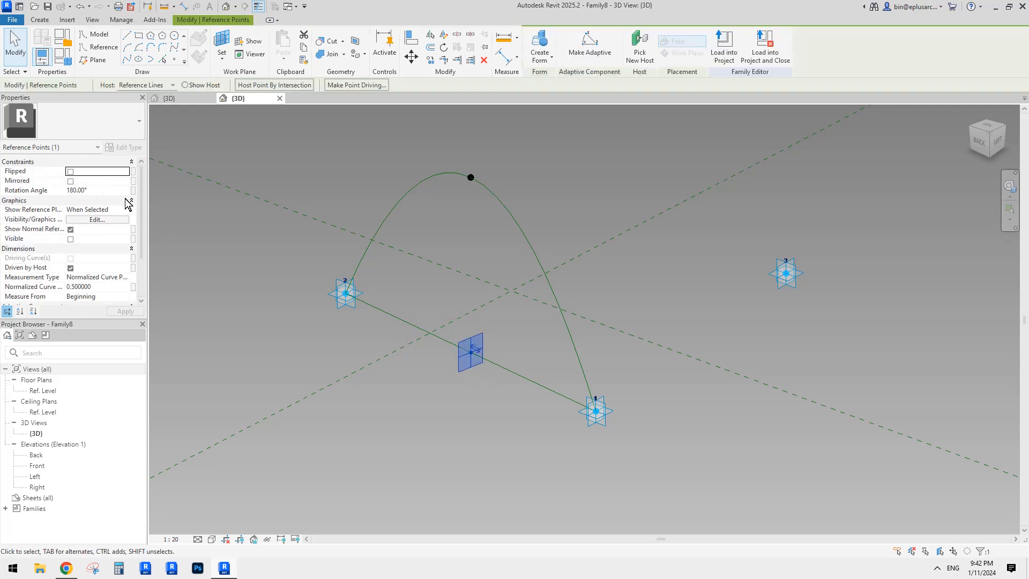
shift+middle_drag(155, 212, 202, 219)
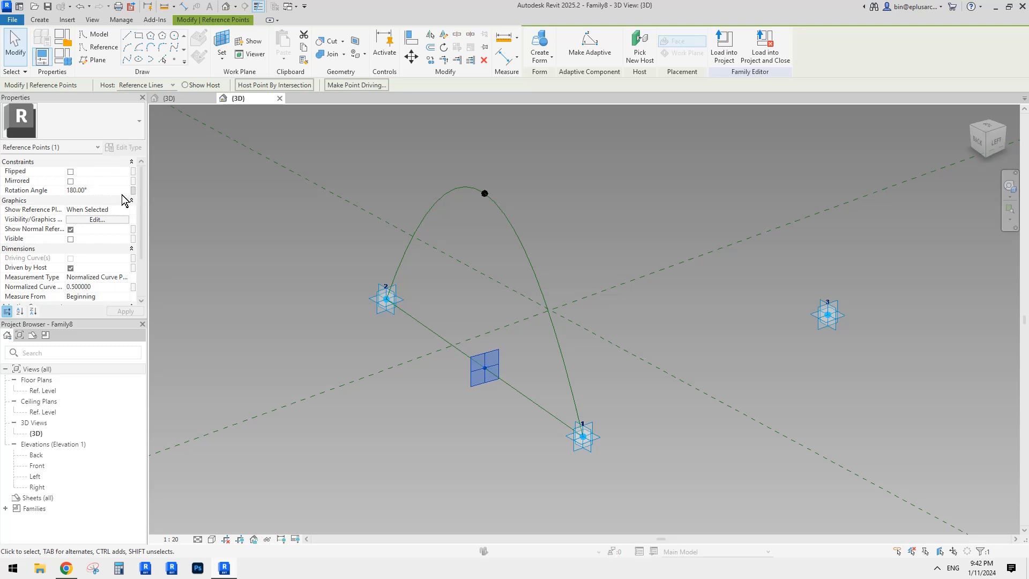
shift+middle_drag(322, 252, 397, 278)
click(96, 191)
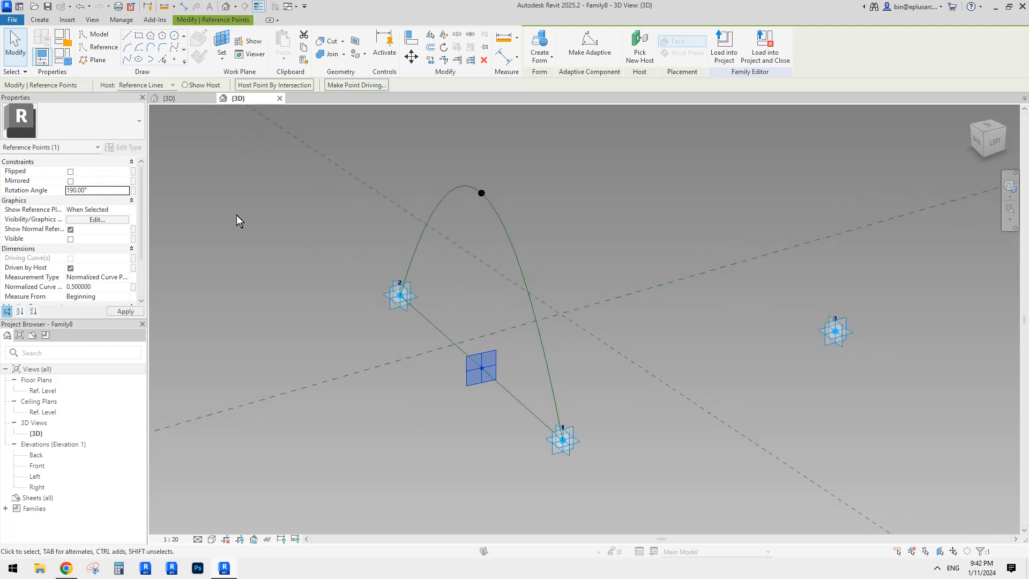
middle_click(400, 244)
- Tilt the arch by setting the midpoint reference point's rotation angle to 170°
click(114, 190)
text(1)
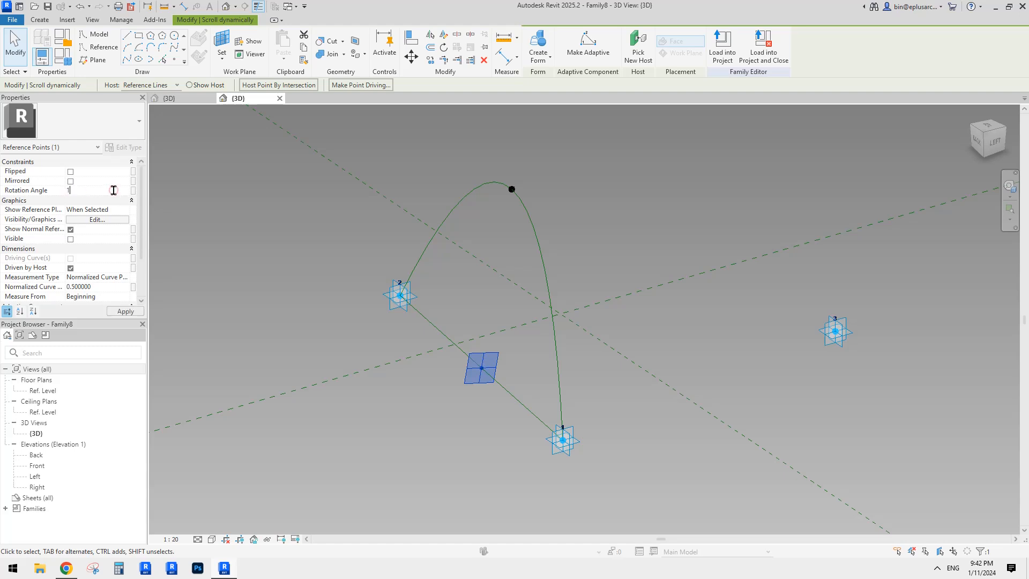
shift+middle_drag(359, 219, 505, 347)
click(489, 204)
- Associate the midpoint reference point's rotation angle with a new family parameter named a
click(470, 367)
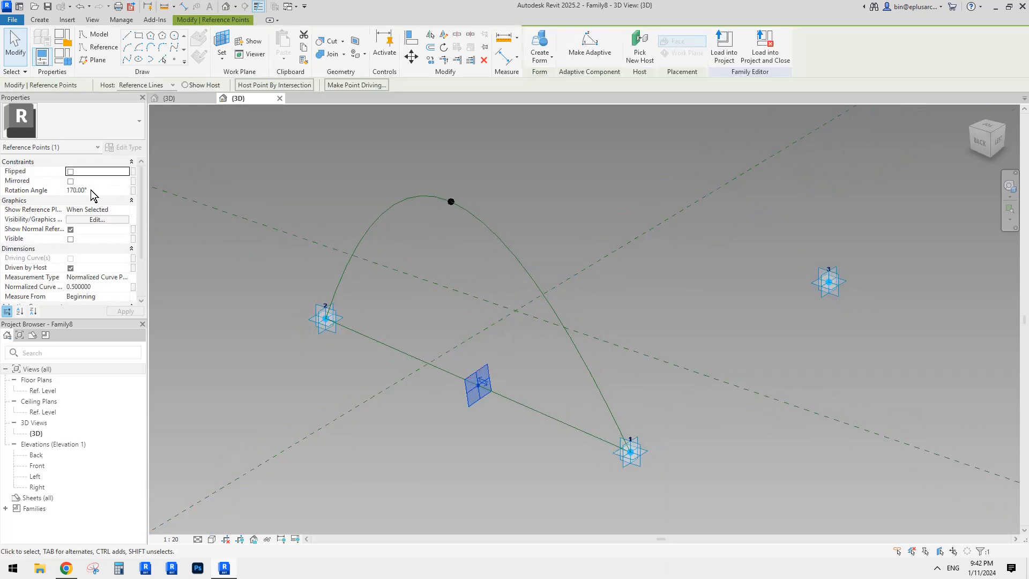
click(133, 191)
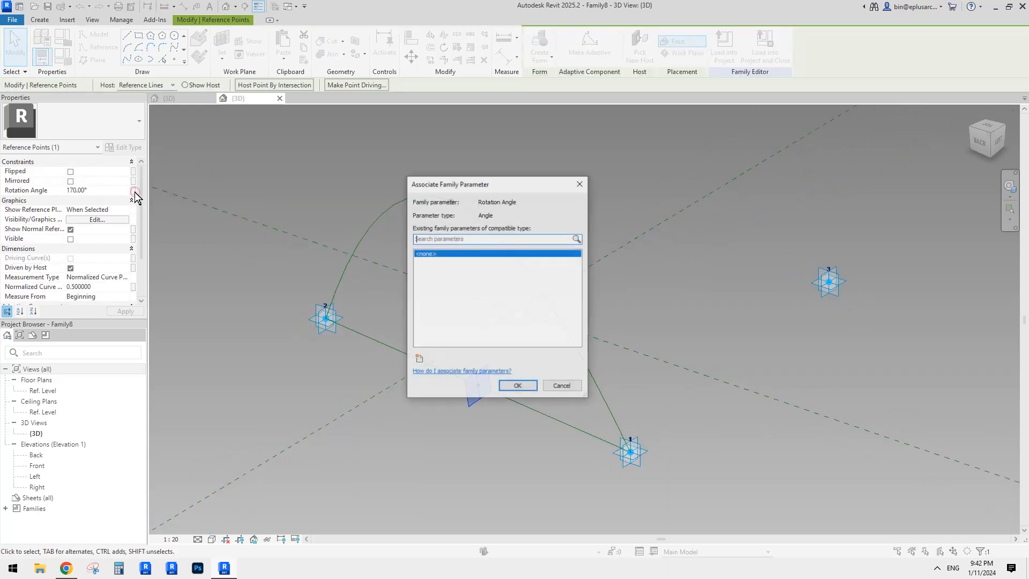
click(418, 359)
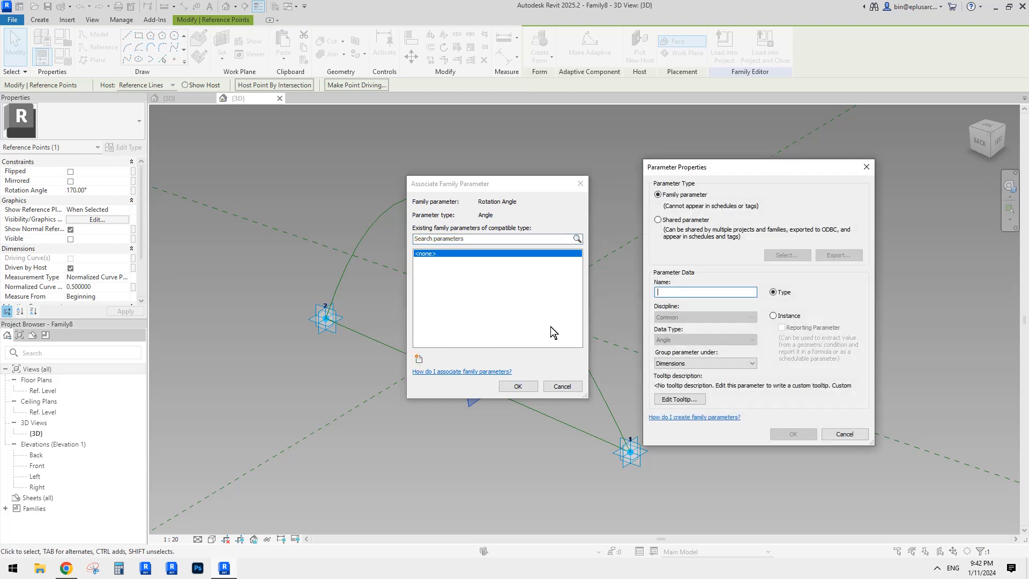
text(a)
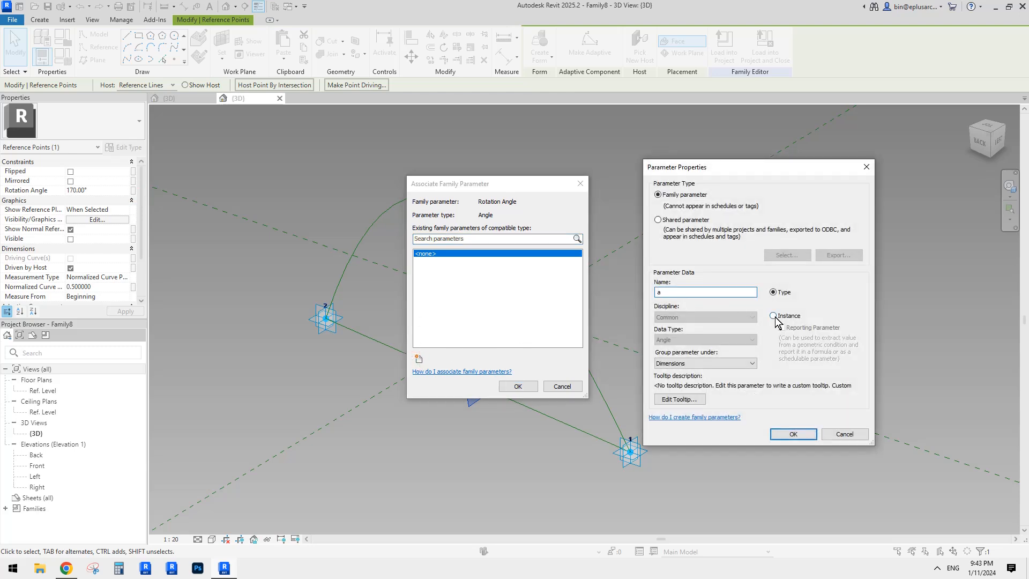
click(792, 434)
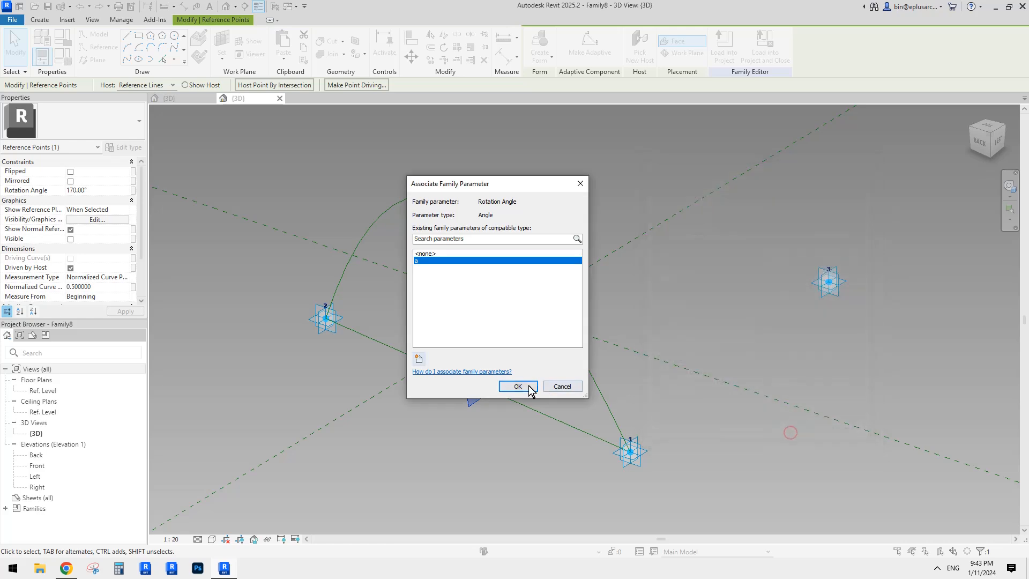
click(517, 386)
- Examine the arch in relation to adaptive point 3, and compare it with the divided circle mass and the paraboloid photo in the browser
shift+middle_drag(650, 345, 577, 300)
shift+middle_drag(444, 212, 528, 264)
click(524, 217)
shift+middle_drag(546, 231, 596, 477)
click(562, 440)
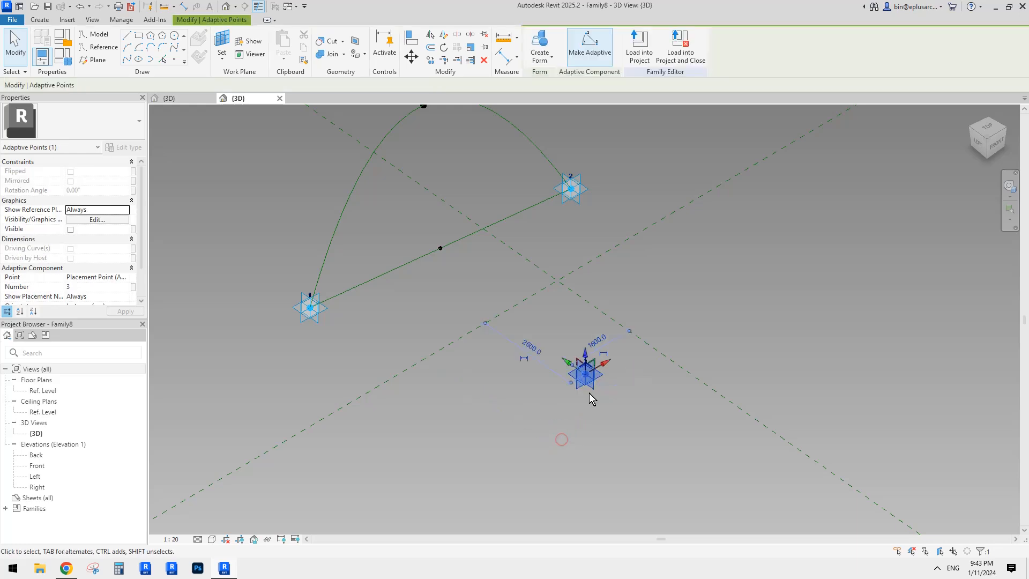
shift+middle_drag(590, 395, 573, 424)
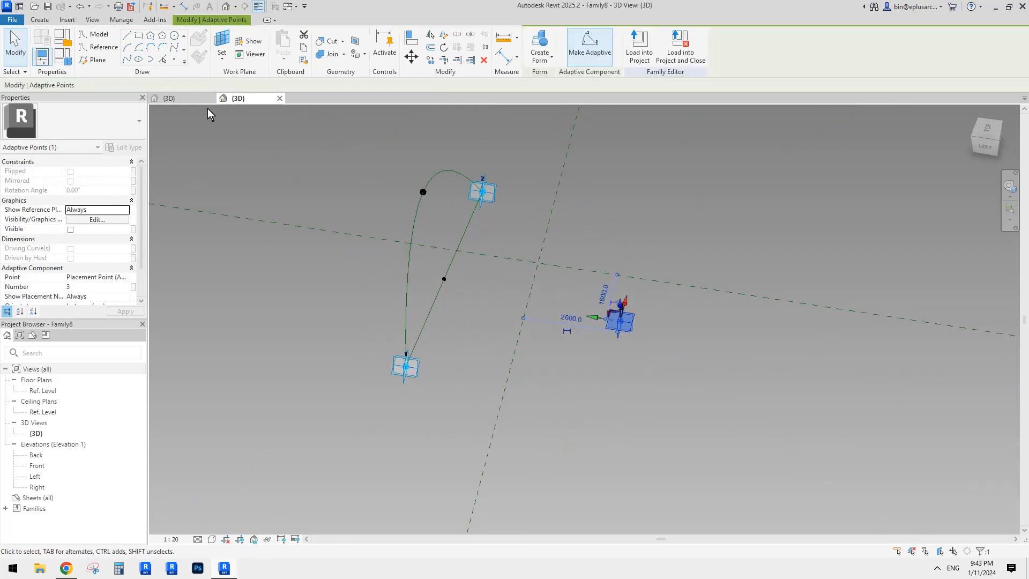
key(ctrl+Tab)
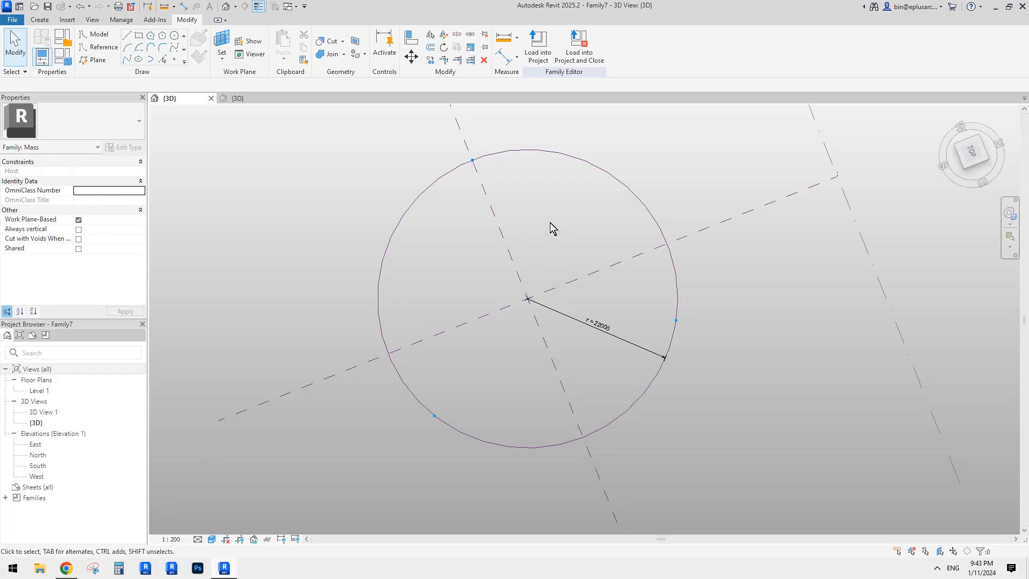
click(224, 569)
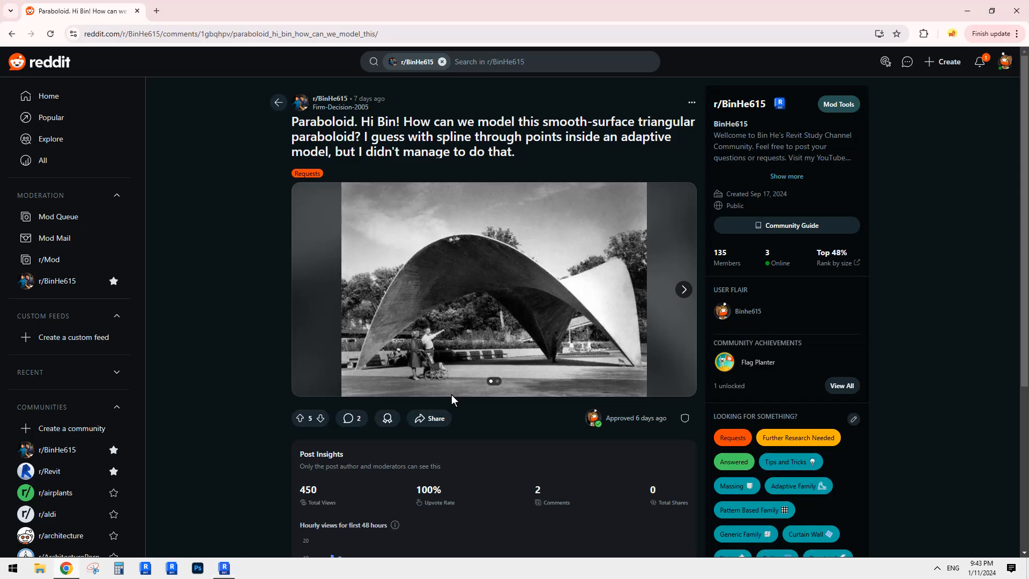
click(223, 569)
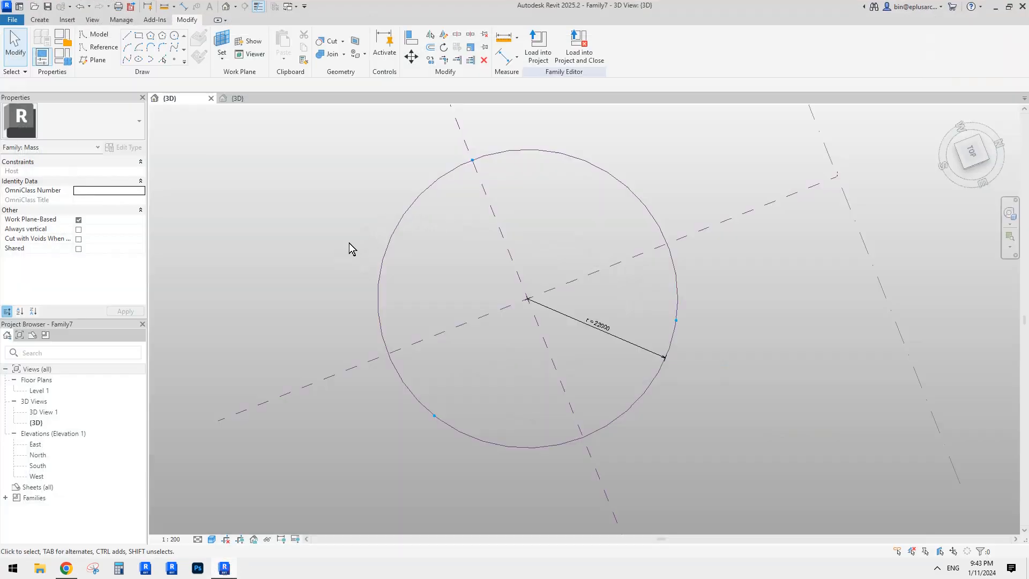
click(245, 102)
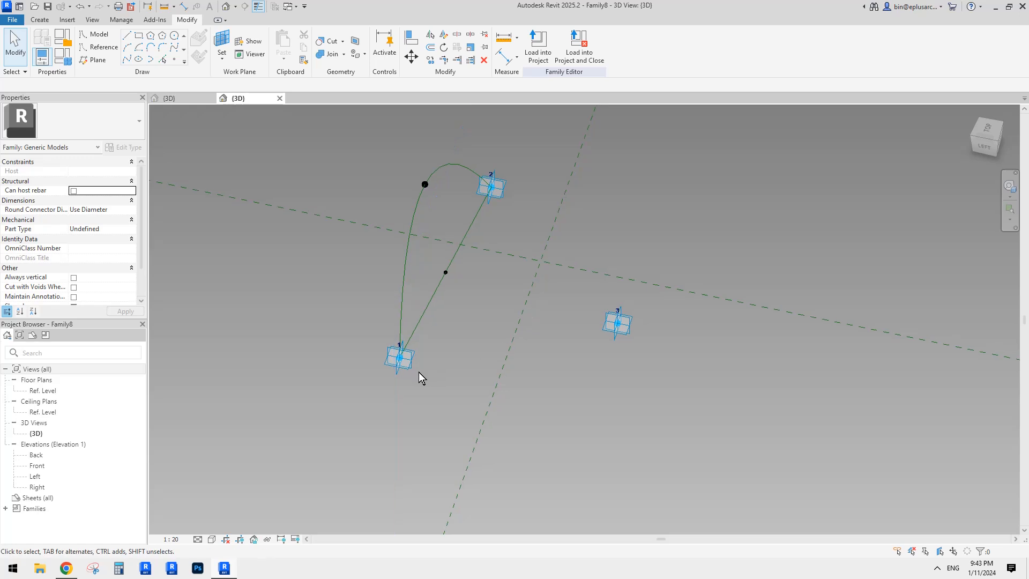
- Create a spline through adaptive points 1 and 3 and convert it into a reference line
click(400, 357)
ctrl+click(617, 323)
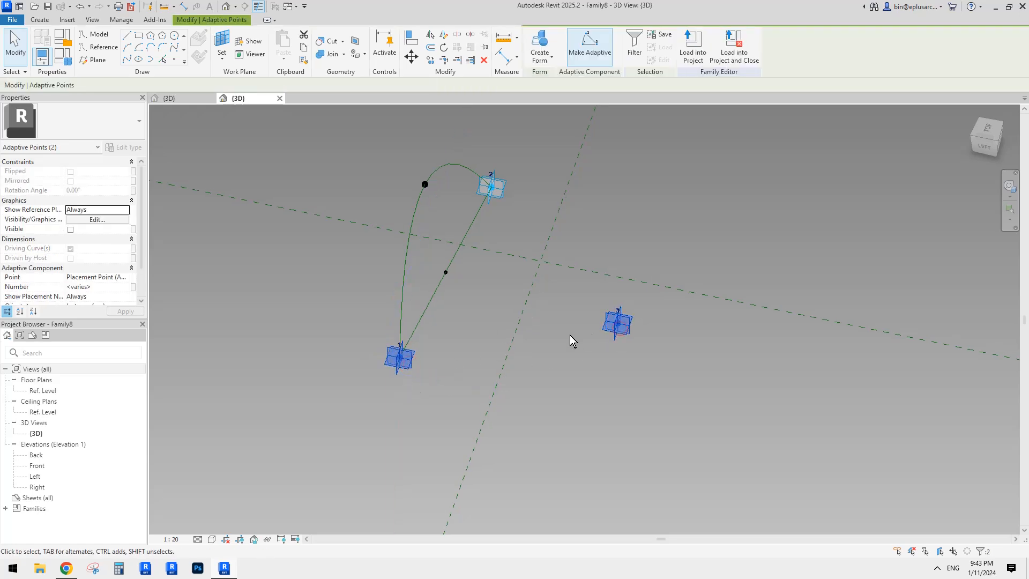
click(127, 59)
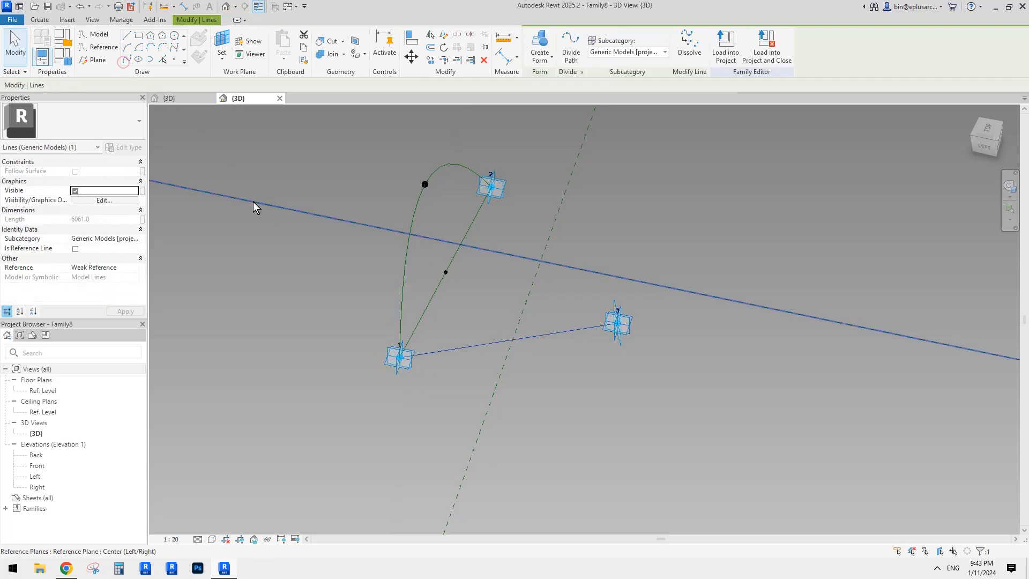
click(75, 257)
- Join adaptive points 2 and 3 with a spline through points and make it a reference line
click(490, 186)
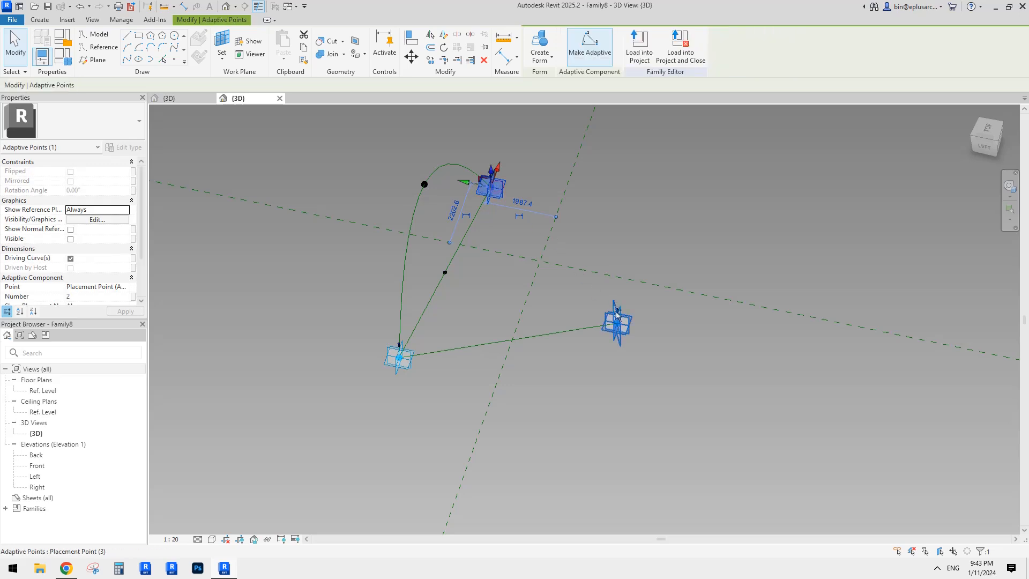
ctrl+click(627, 333)
click(127, 59)
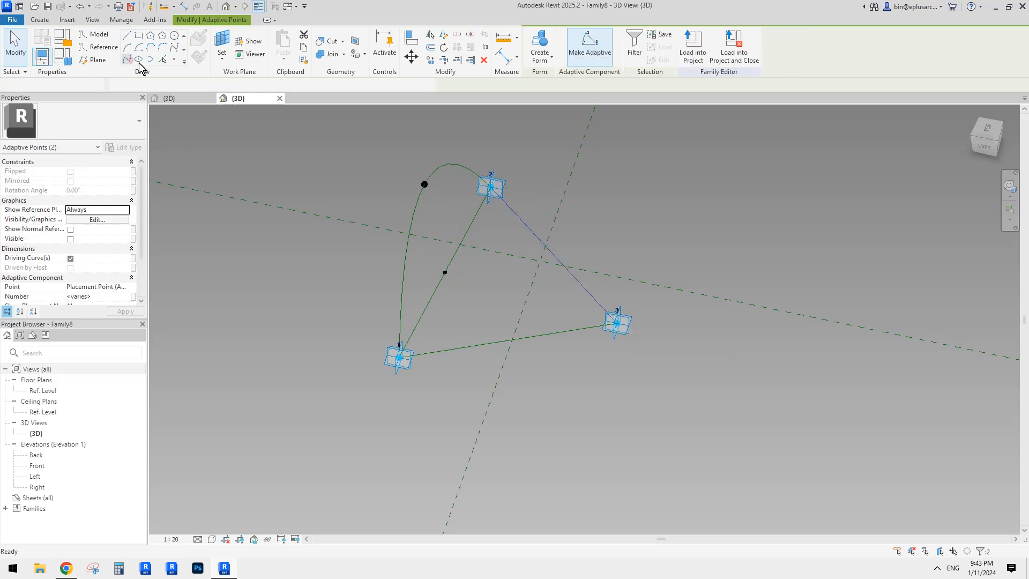
click(76, 249)
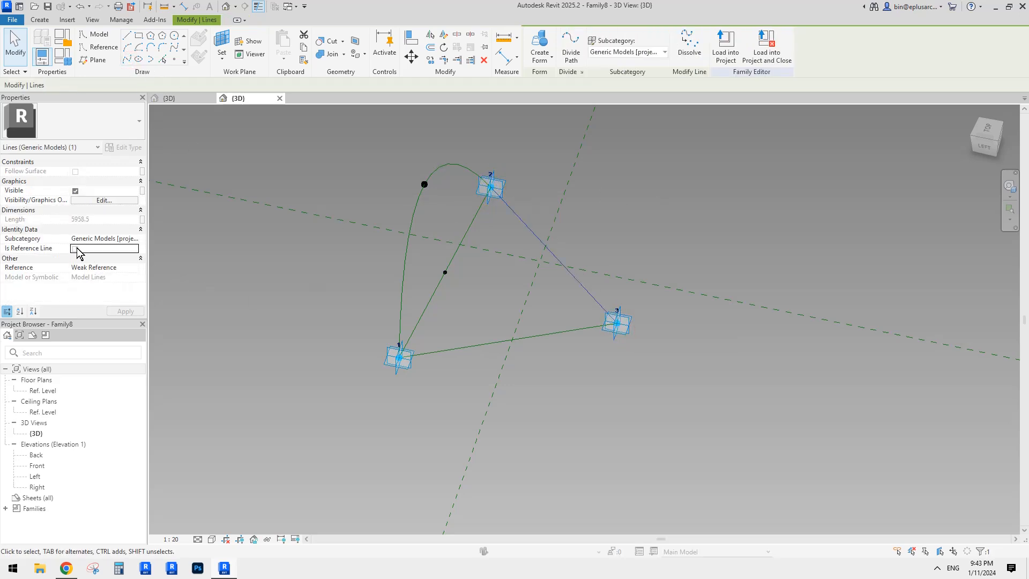
click(668, 275)
- Try to create a form from the arch and the two reference lines meeting at adaptive point 3, and undo it
shift+middle_drag(643, 282, 580, 269)
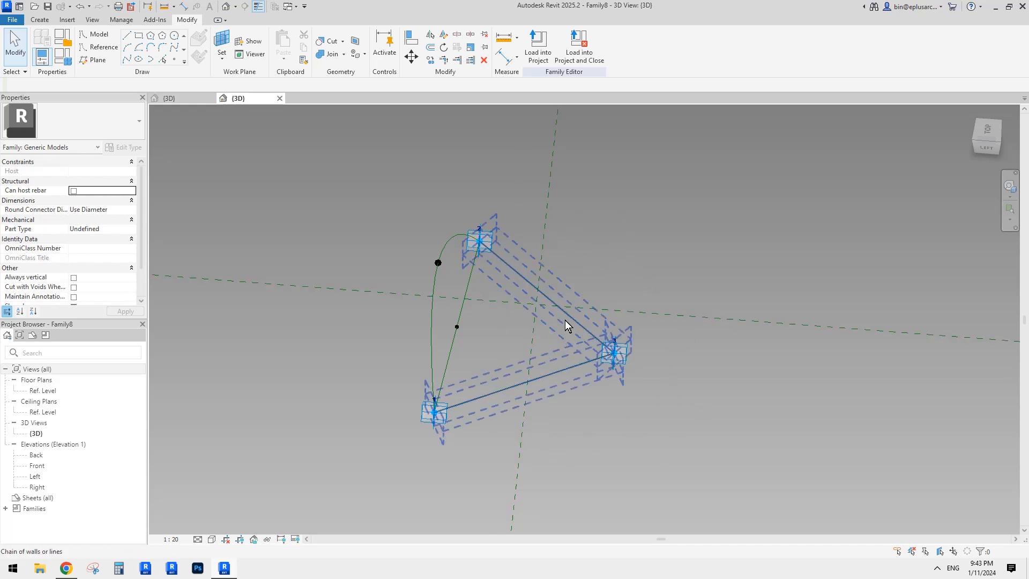
shift+middle_drag(660, 293, 523, 325)
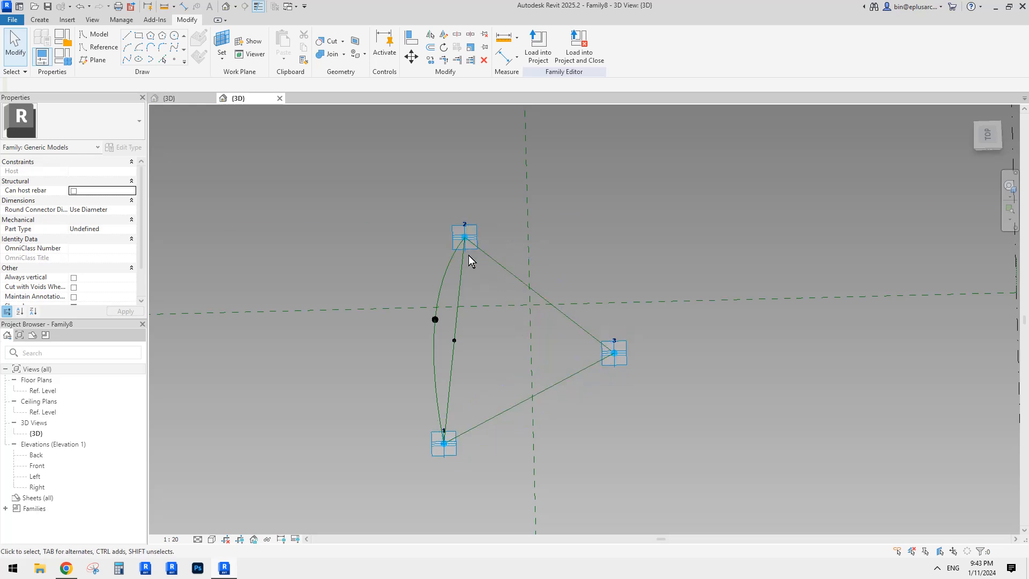
shift+middle_drag(470, 257, 521, 333)
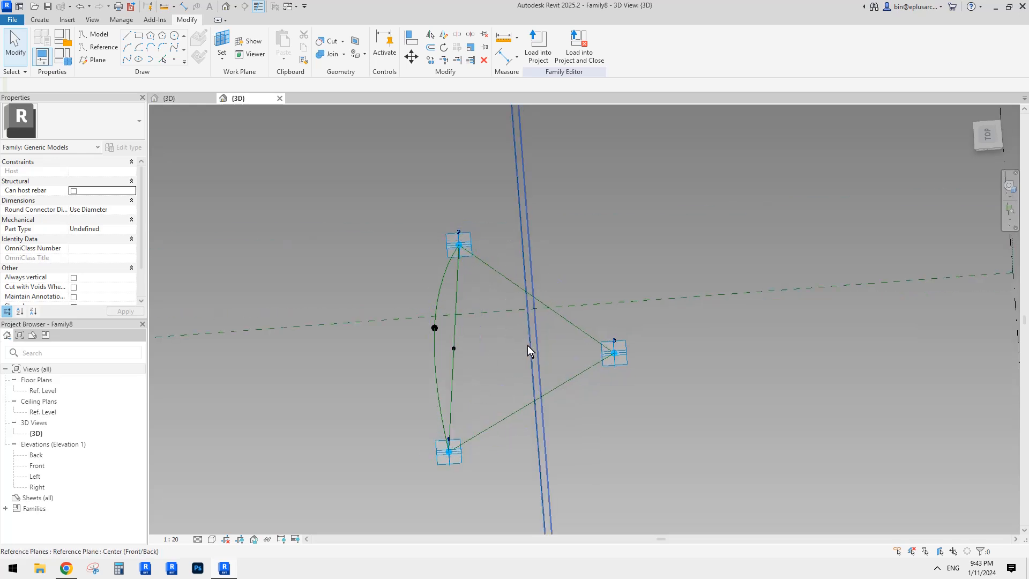
shift+middle_drag(556, 285, 544, 335)
shift+middle_drag(591, 299, 466, 266)
click(722, 389)
click(454, 249)
key(Tab)
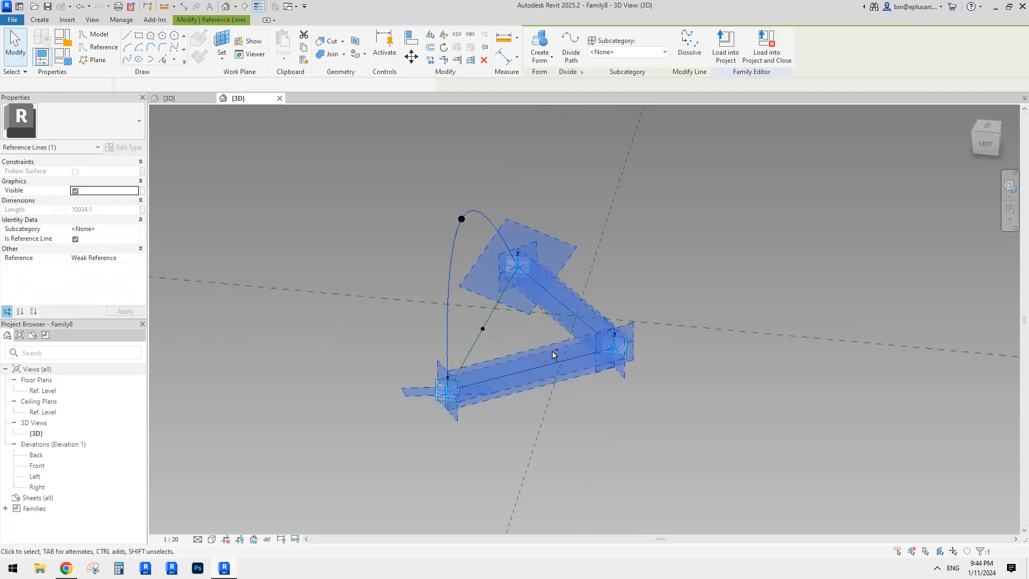
ctrl+click(545, 362)
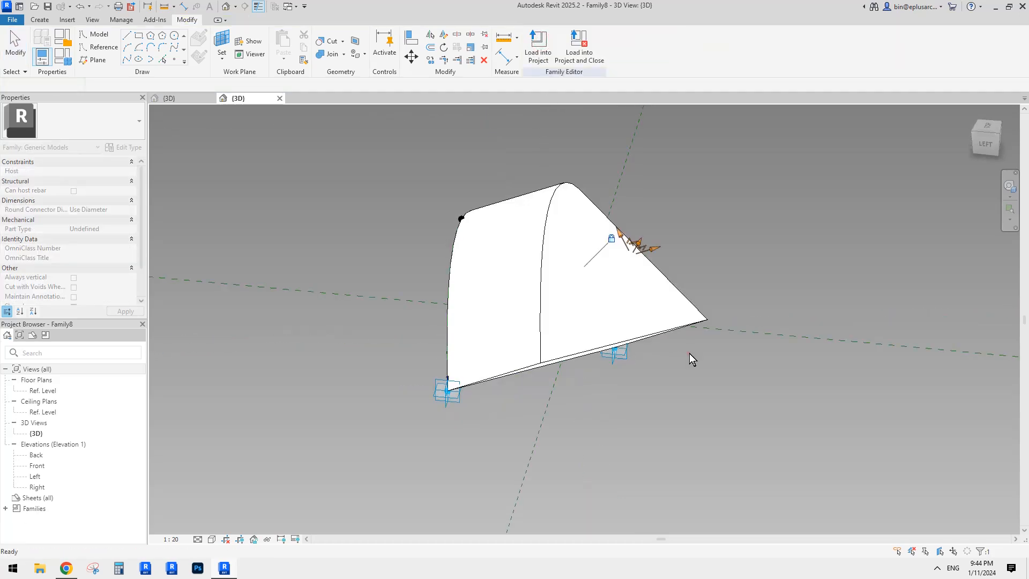
shift+middle_drag(689, 353, 731, 197)
key(ctrl+z)
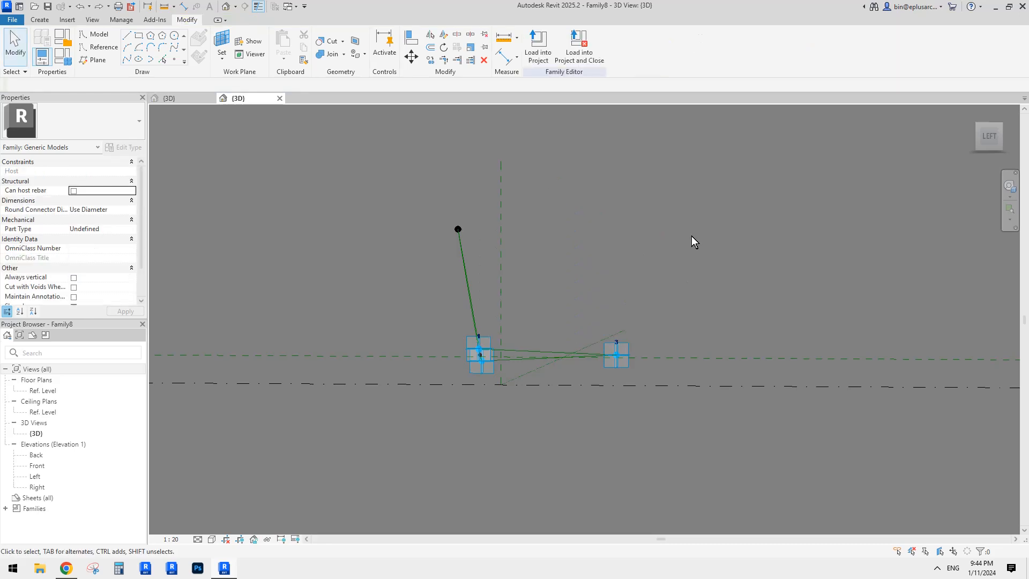
- Place a reference point on the reference line between adaptive points 1 and 2, between the midpoint and point 1
shift+middle_drag(691, 235, 724, 286)
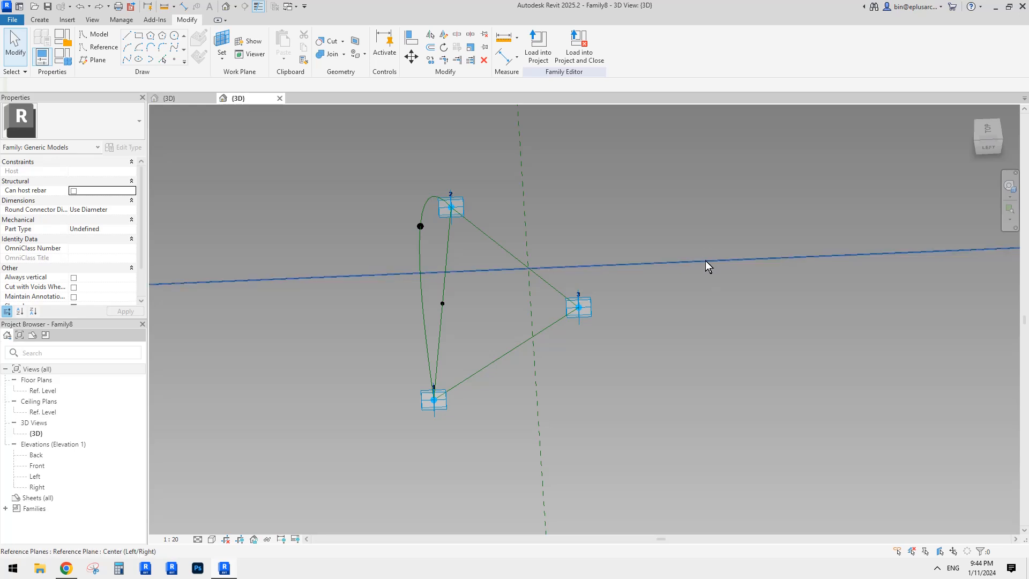
shift+middle_drag(705, 261, 603, 298)
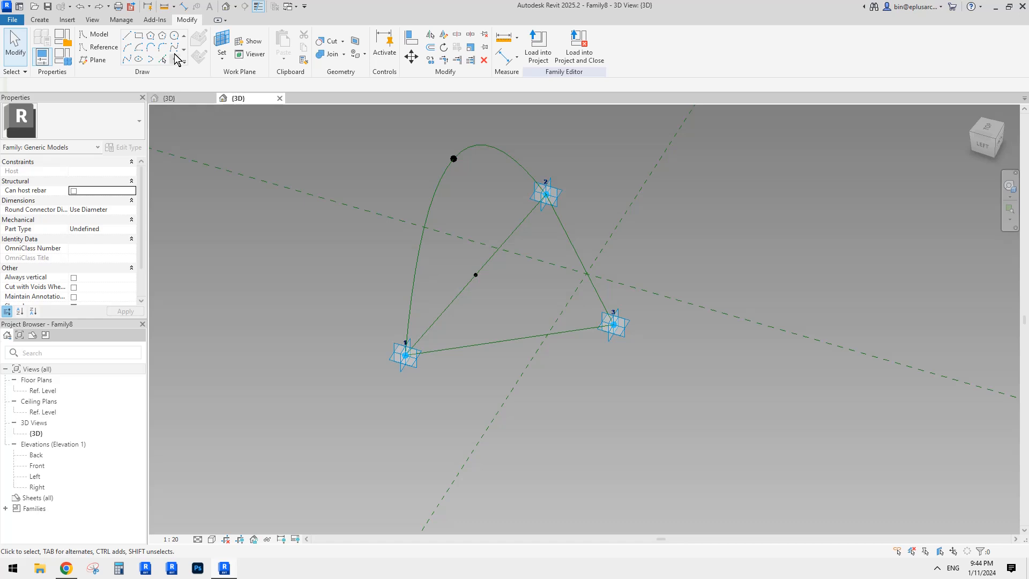
click(175, 58)
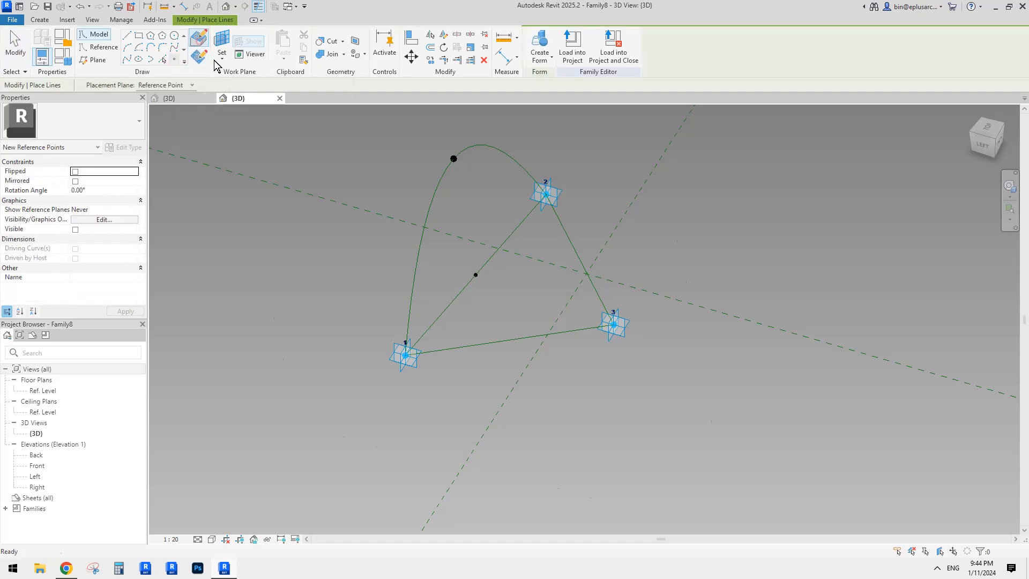
shift+middle_drag(474, 320, 496, 321)
scroll(487, 319, up, 2)
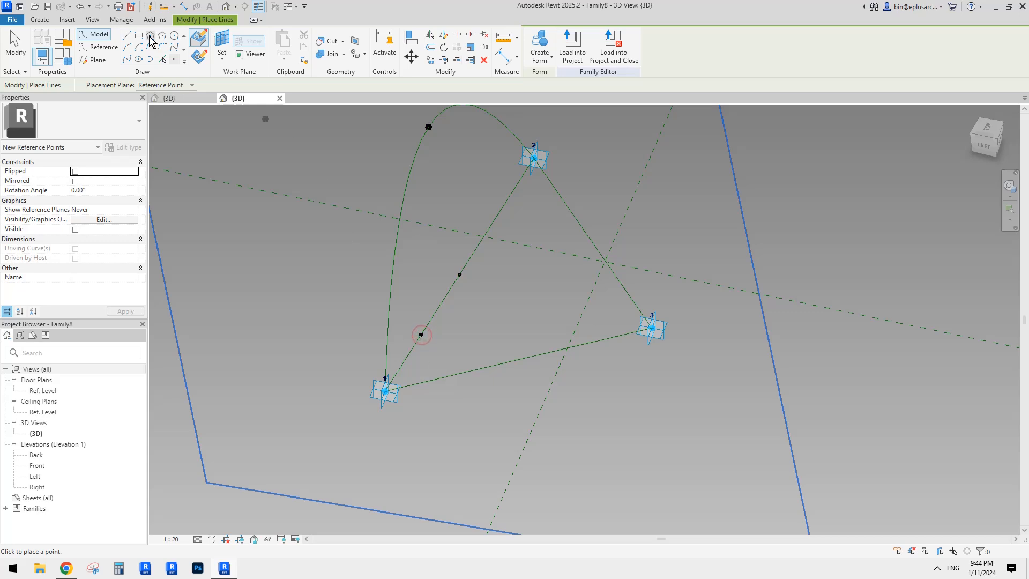
- Set the work plane to the new point on the line and place a second reference point hosted on it
click(179, 58)
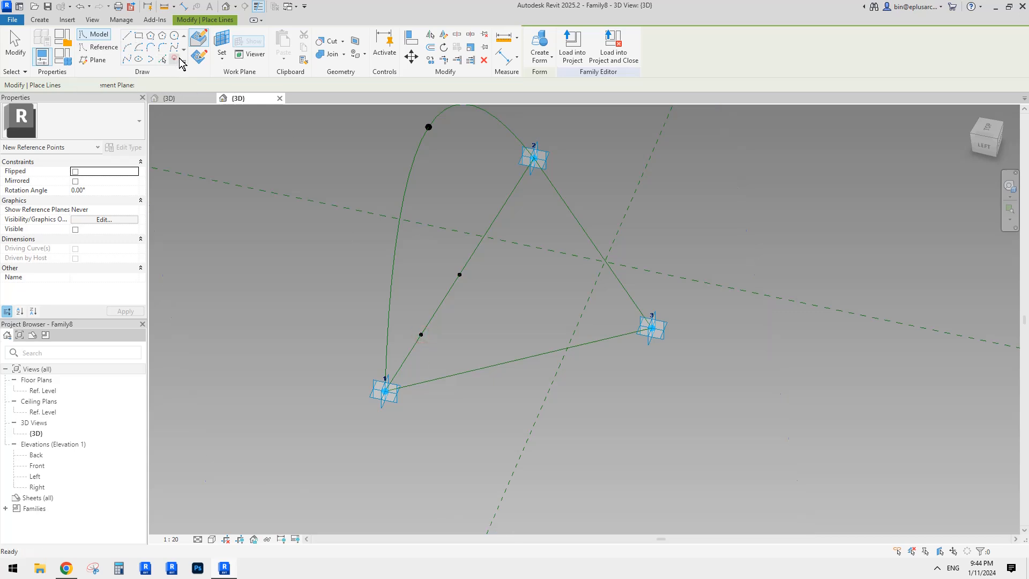
click(220, 45)
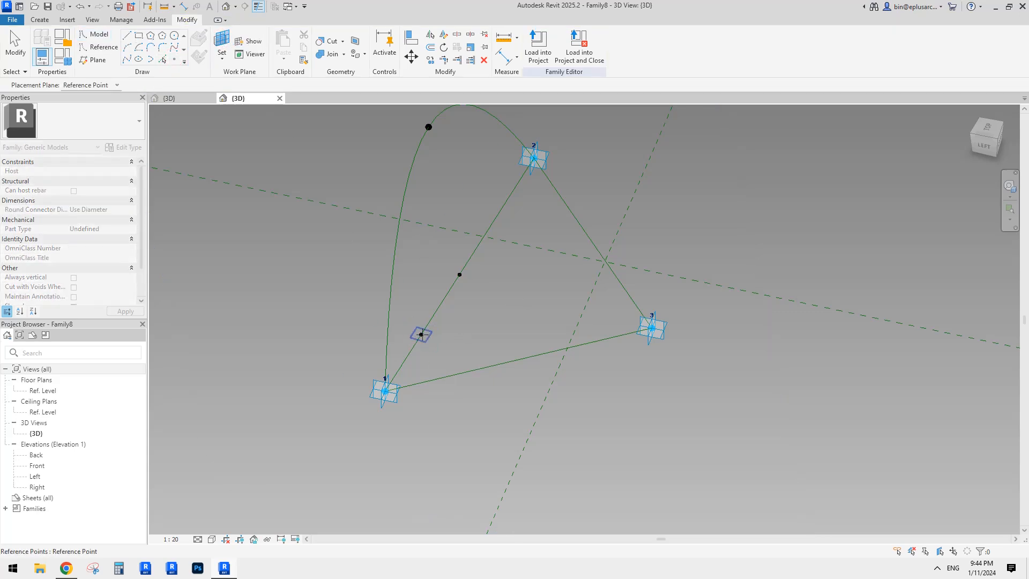
click(421, 335)
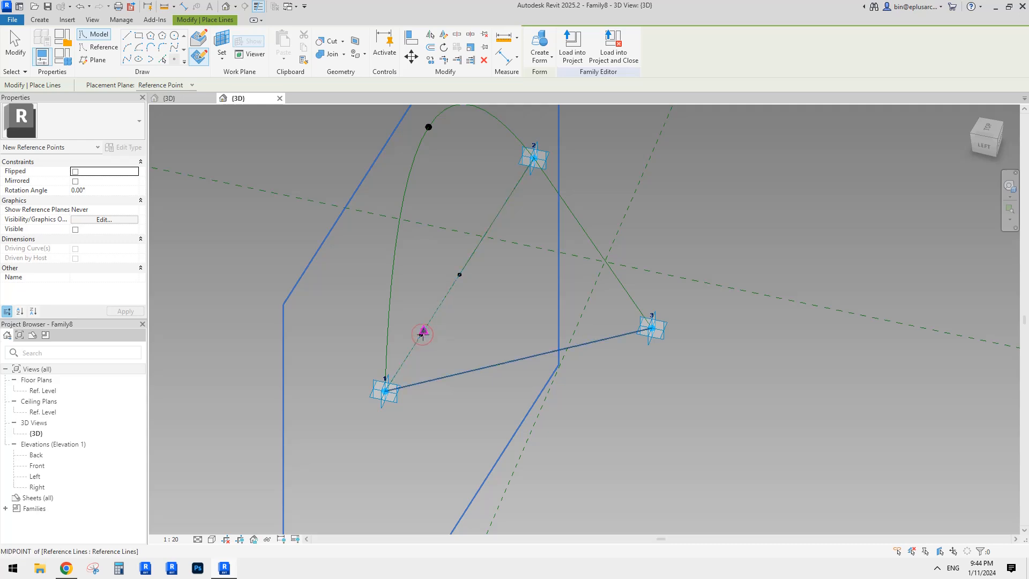
click(422, 335)
click(553, 320)
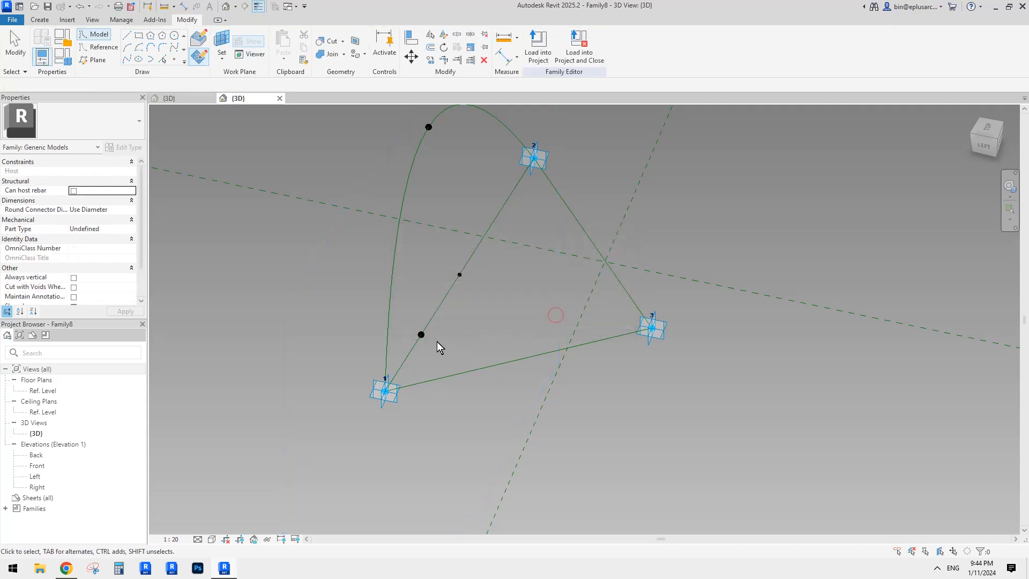
- Move the hosted point off the line, and change its host point's rotation angle to swing it toward adaptive point 3's side
click(423, 335)
shift+middle_drag(441, 349, 497, 294)
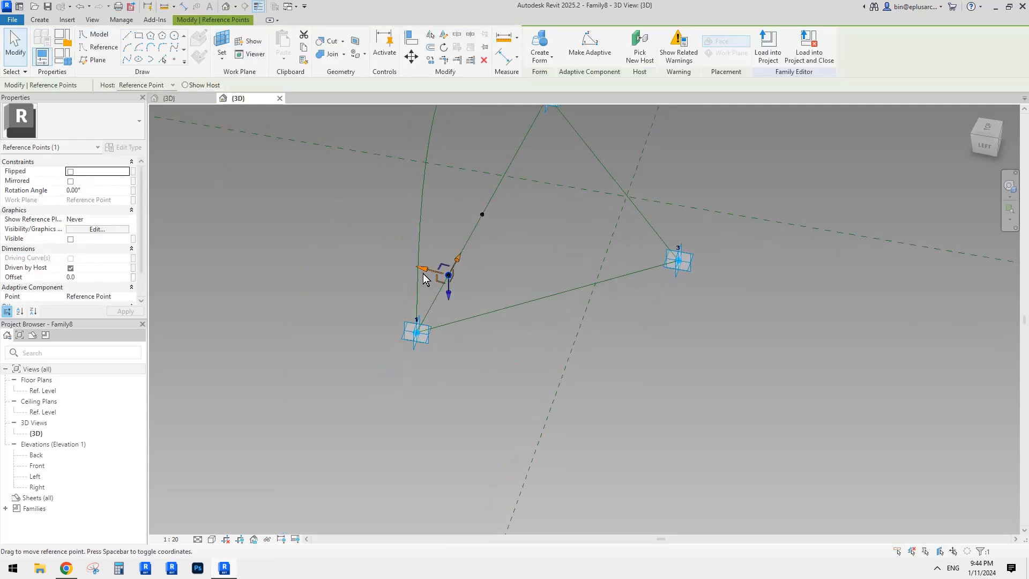
click(453, 277)
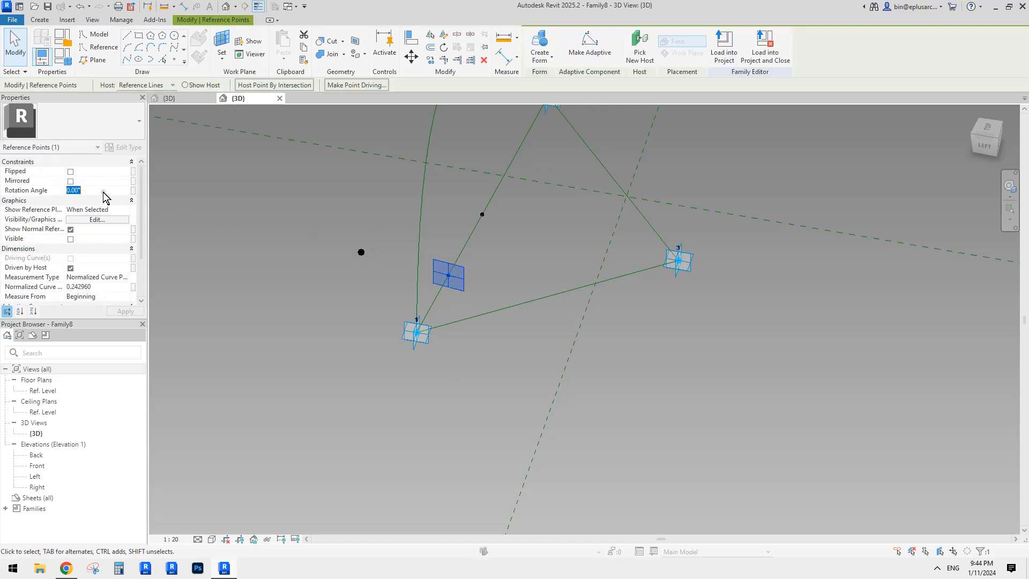
click(505, 247)
- Move the hosted point farther from its host, out past the reference line between adaptive points 1 and 3
key(Tab)
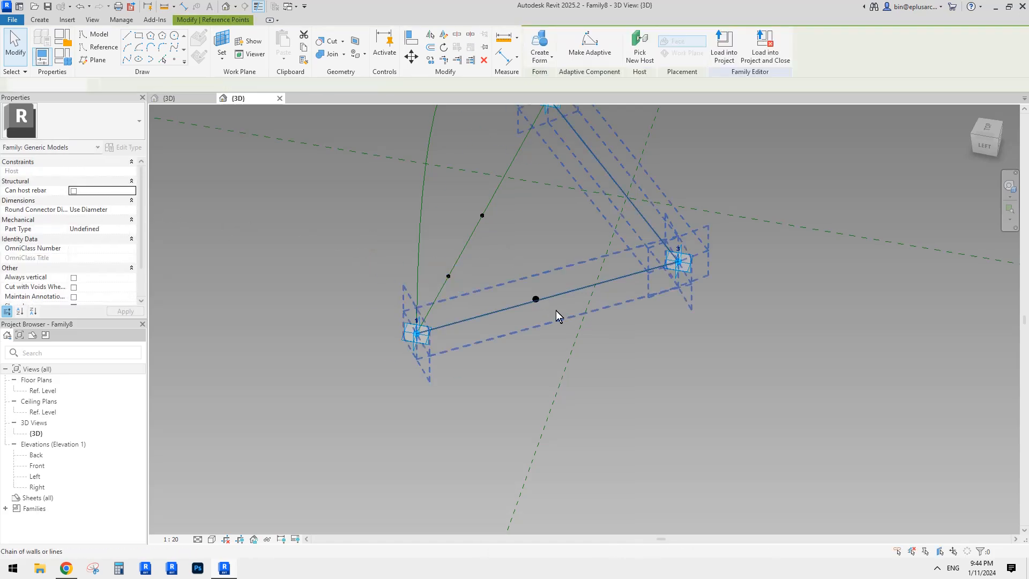
click(535, 300)
shift+middle_drag(537, 306, 583, 305)
drag(568, 300, 788, 310)
shift+middle_drag(788, 311, 625, 355)
- Copy the host point on the reference line together with its offset point
ctrl+click(512, 246)
middle_drag(515, 247, 478, 260)
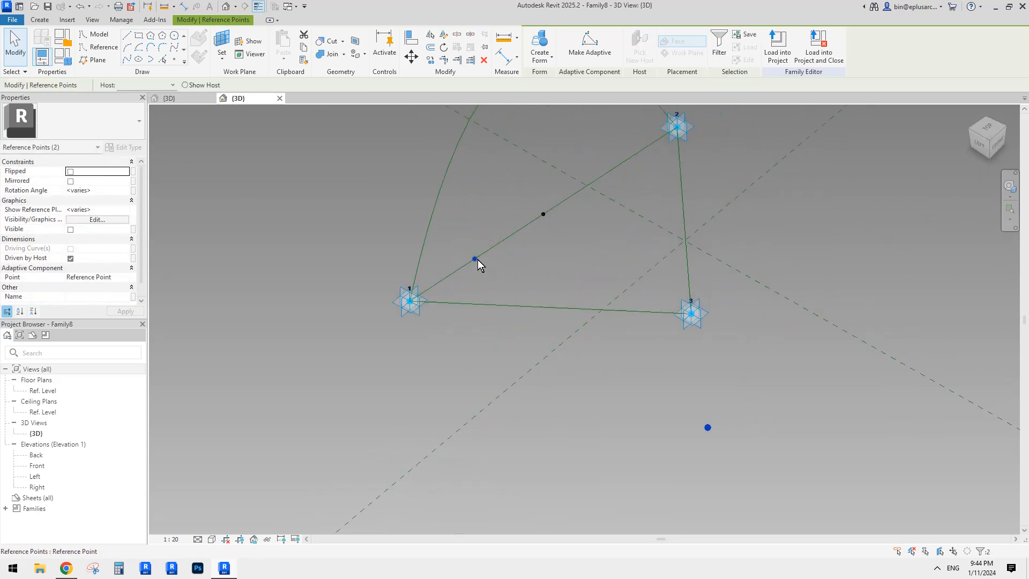
middle_drag(570, 307, 587, 388)
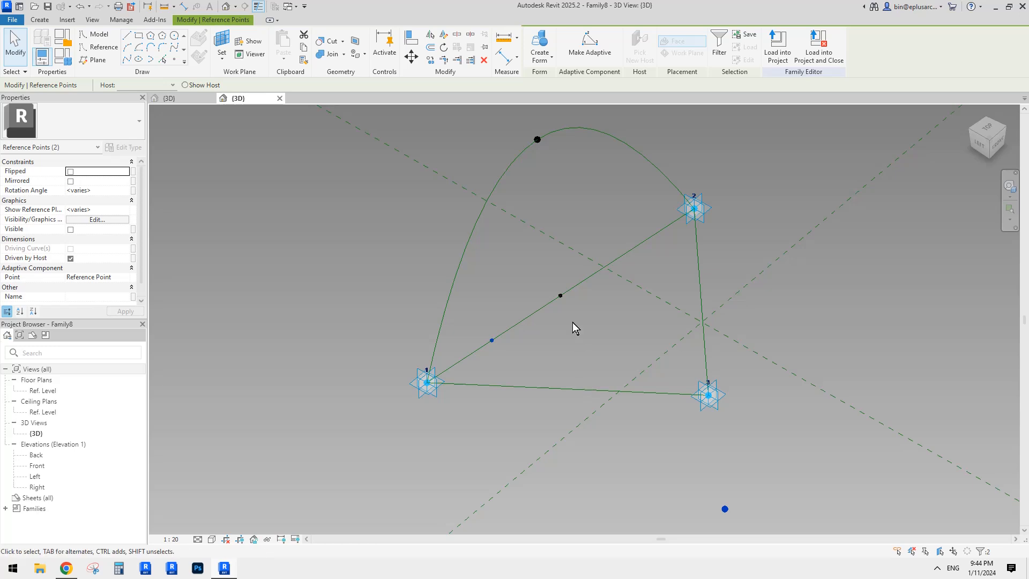
key(o)
click(529, 336)
click(572, 351)
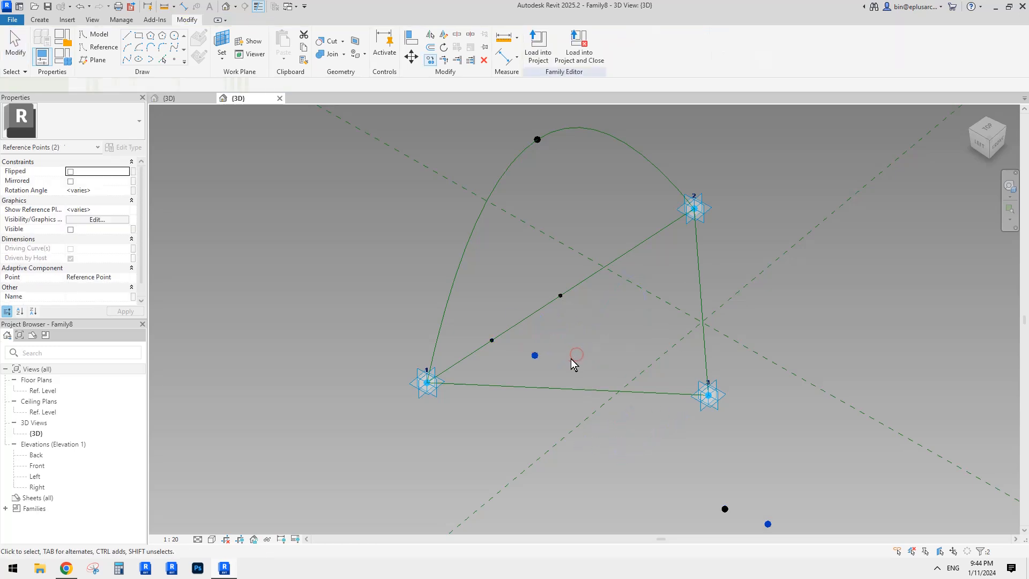
- Rehost the copied host point onto the reference line between adaptive points 1 and 2, near adaptive point 2
click(535, 355)
drag(535, 356, 644, 278)
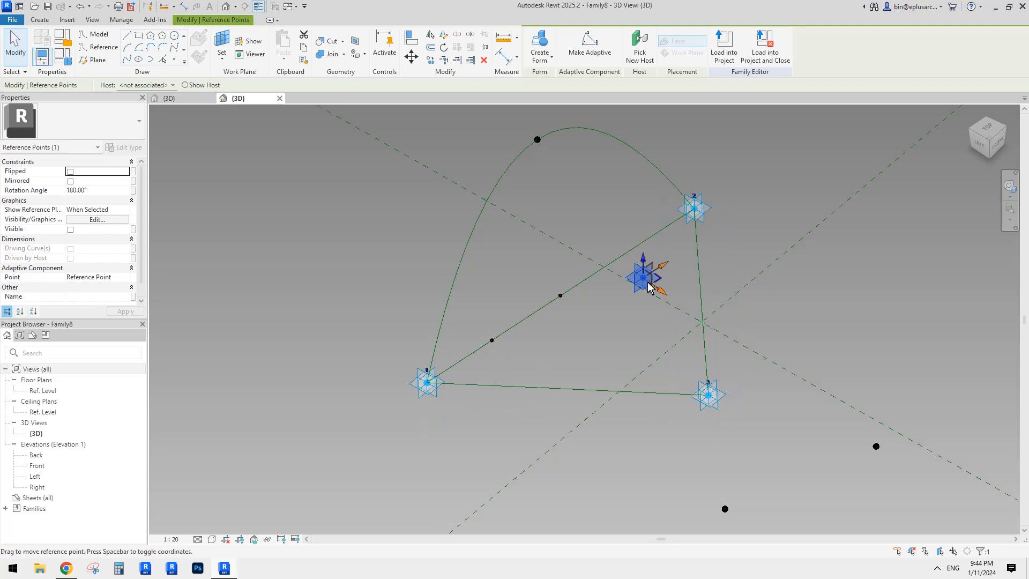
click(638, 56)
click(647, 239)
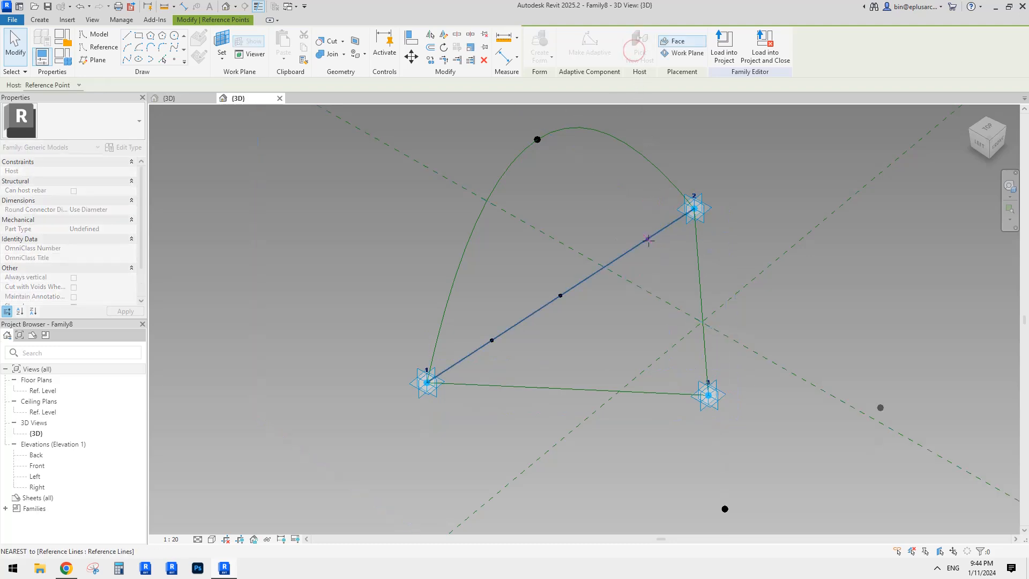
middle_drag(659, 287, 632, 194)
scroll(633, 194, down, 1)
scroll(638, 191, down, 1)
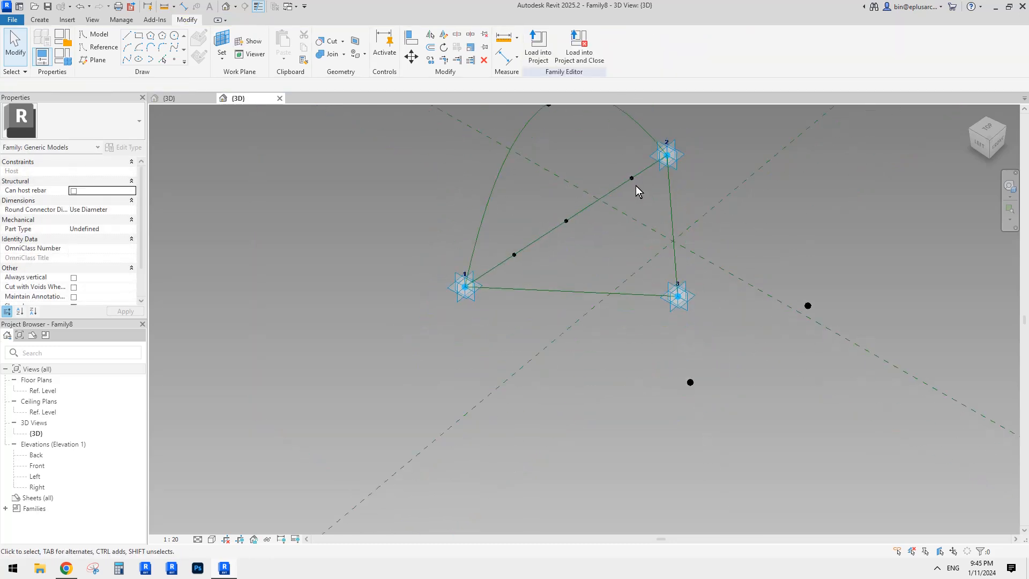
- Move the two host points along the reference line to its ends at adaptive points 2 and 1
click(632, 180)
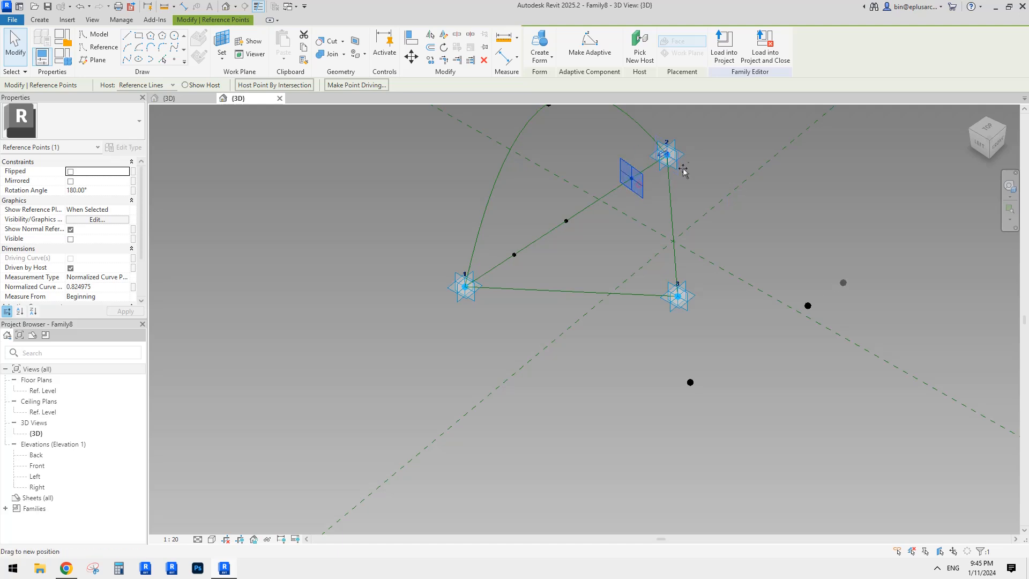
drag(683, 170, 471, 314)
middle_drag(591, 322, 562, 315)
- Connect the two outer offset points with a line through points and make it a reference line
drag(799, 260, 832, 291)
ctrl+click(612, 405)
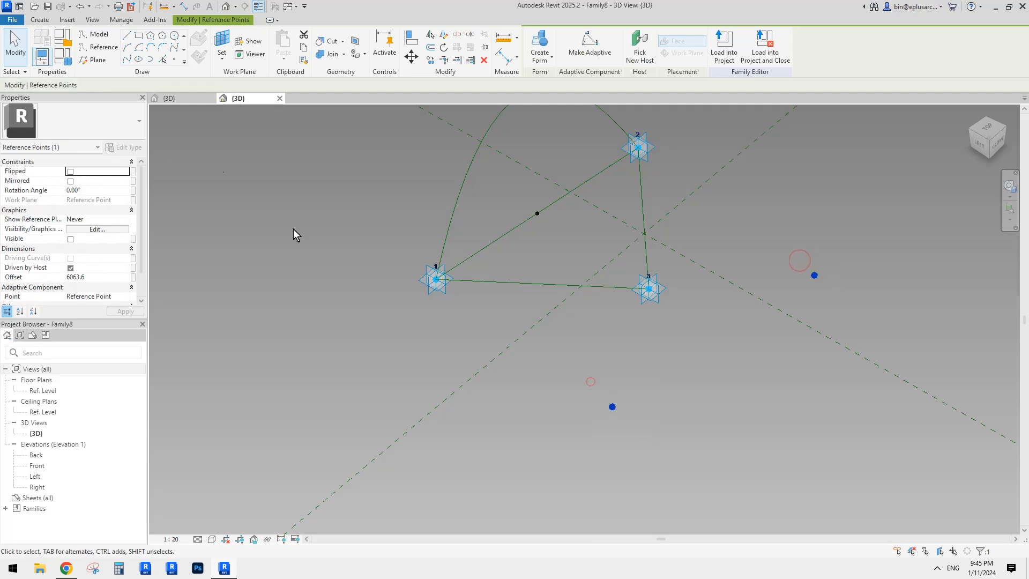
click(125, 58)
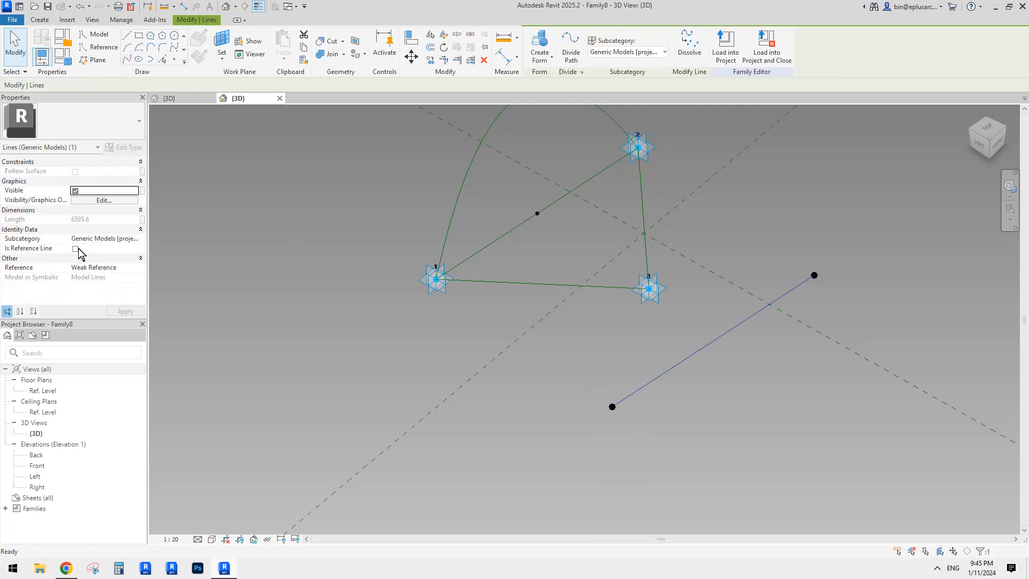
click(75, 249)
click(570, 214)
- Create a surface form between the arch and the outer reference line
scroll(591, 243, down, 2)
shift+middle_drag(590, 246, 727, 237)
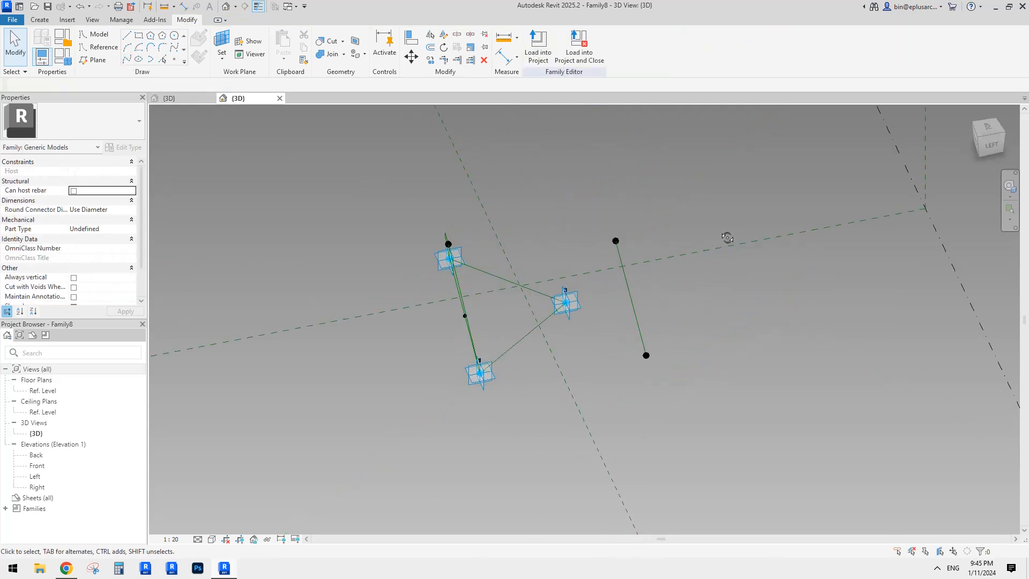
click(625, 282)
shift+middle_drag(625, 282, 417, 205)
ctrl+click(445, 219)
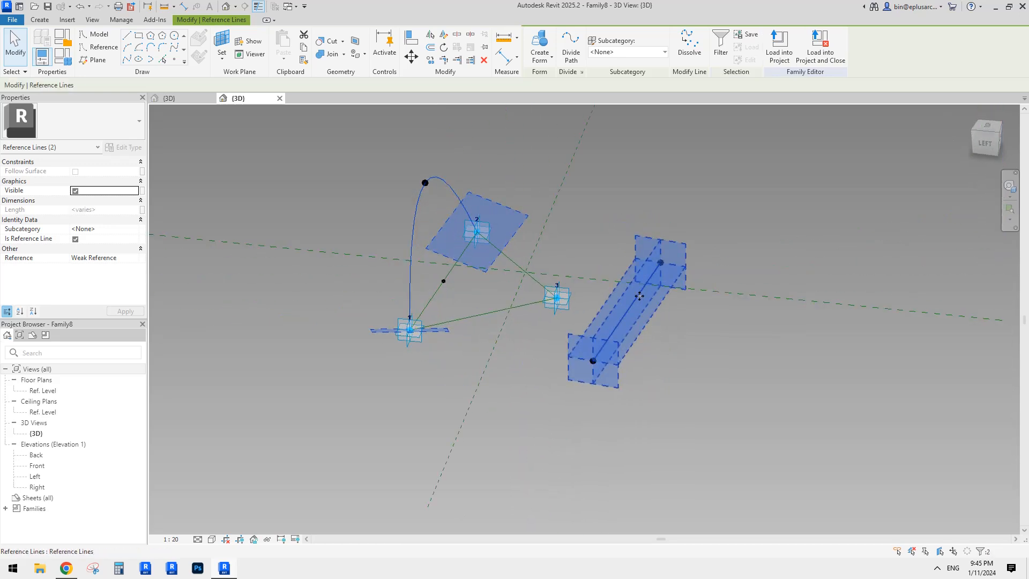
click(539, 48)
shift+middle_drag(812, 300, 604, 318)
- Temporarily hide the lofted surface form in the 3D view
click(605, 317)
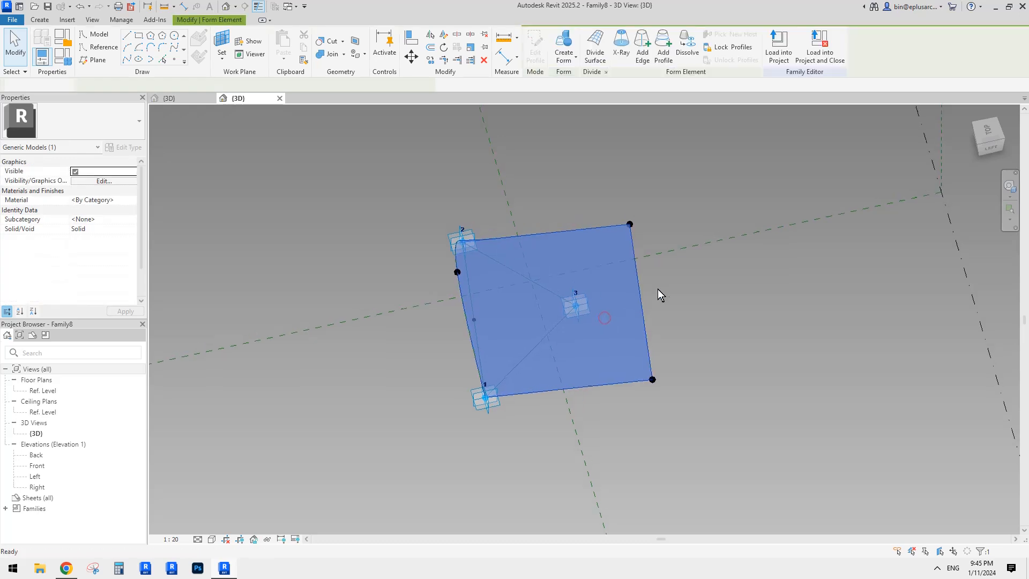
key(h)
key(h)
- Draw lines from adaptive points 2 and 1 to their corresponding outer offset points
shift+middle_drag(674, 295, 658, 313)
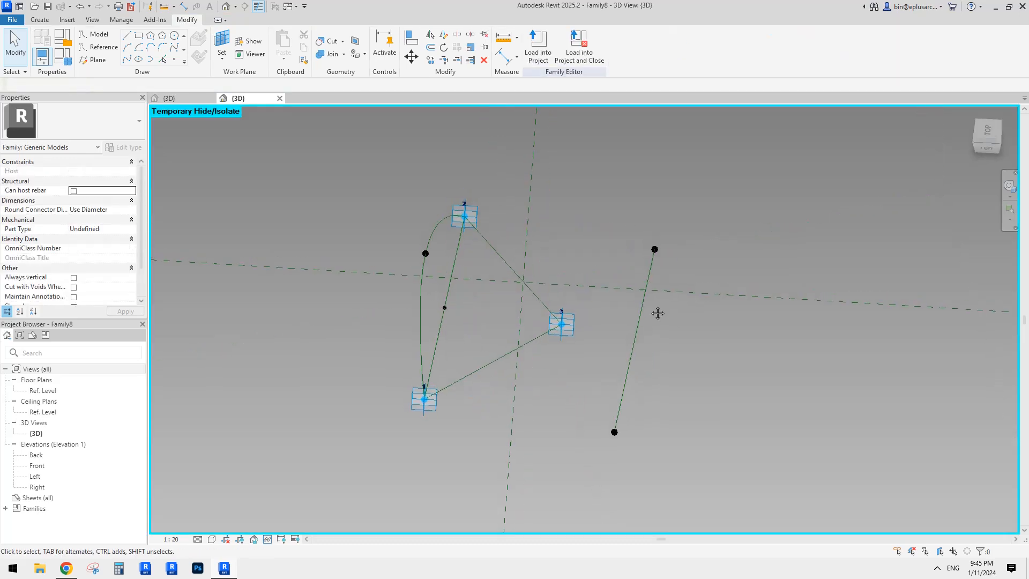
click(465, 215)
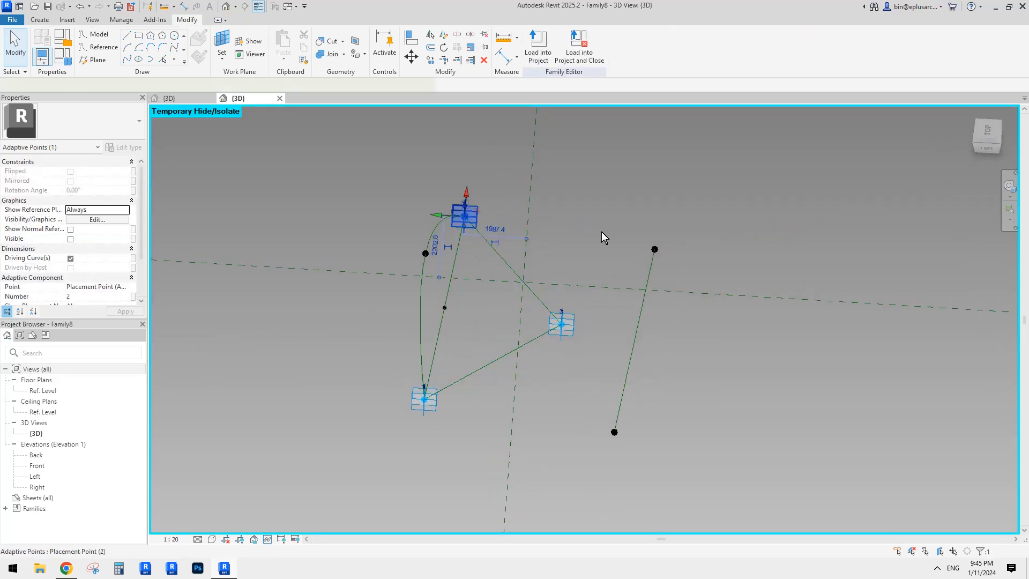
ctrl+click(658, 251)
click(125, 58)
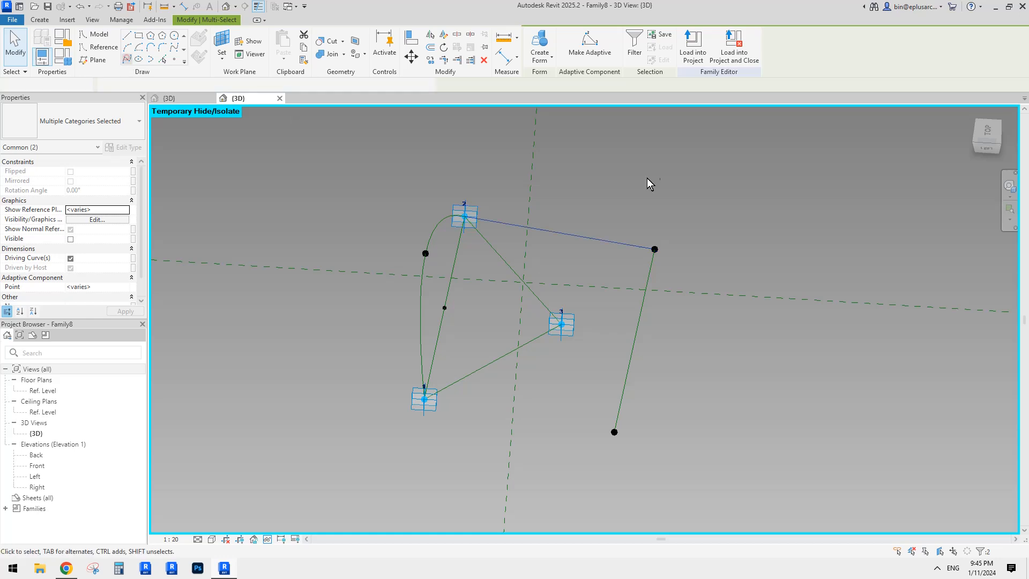
ctrl+click(612, 432)
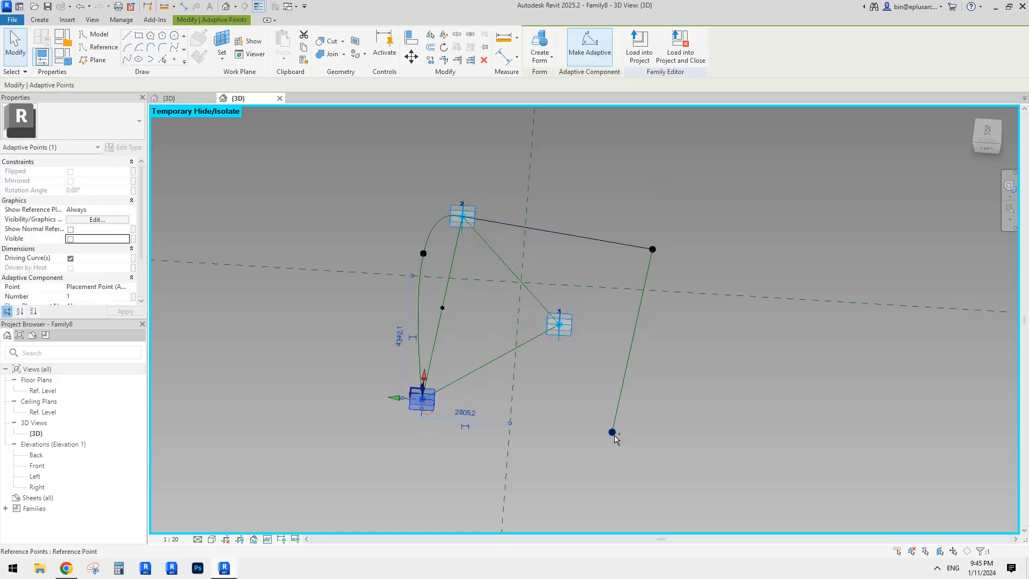
click(126, 59)
- Make the two new side lines and the outer line reference lines
ctrl+click(649, 260)
ctrl+click(622, 243)
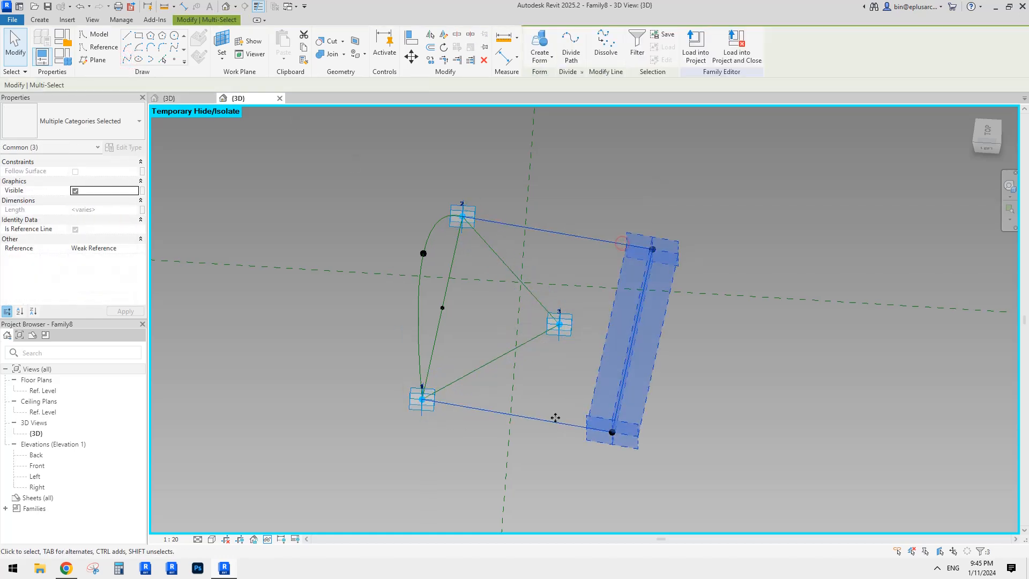
click(75, 230)
click(500, 243)
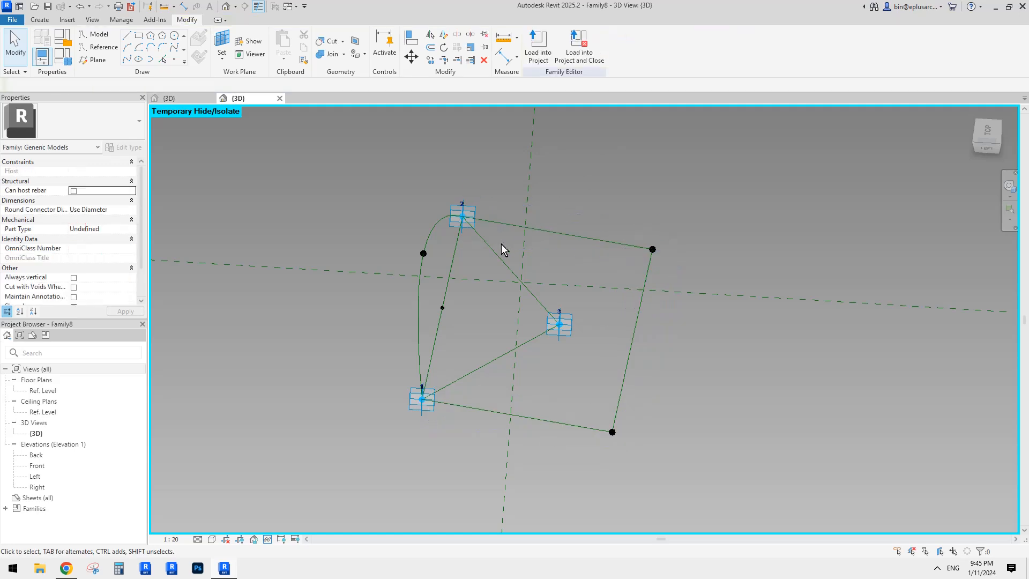
- Create a void form from the five reference lines running around adaptive point 3 and the outer points, and restore the hidden surface
key(Tab)
click(500, 256)
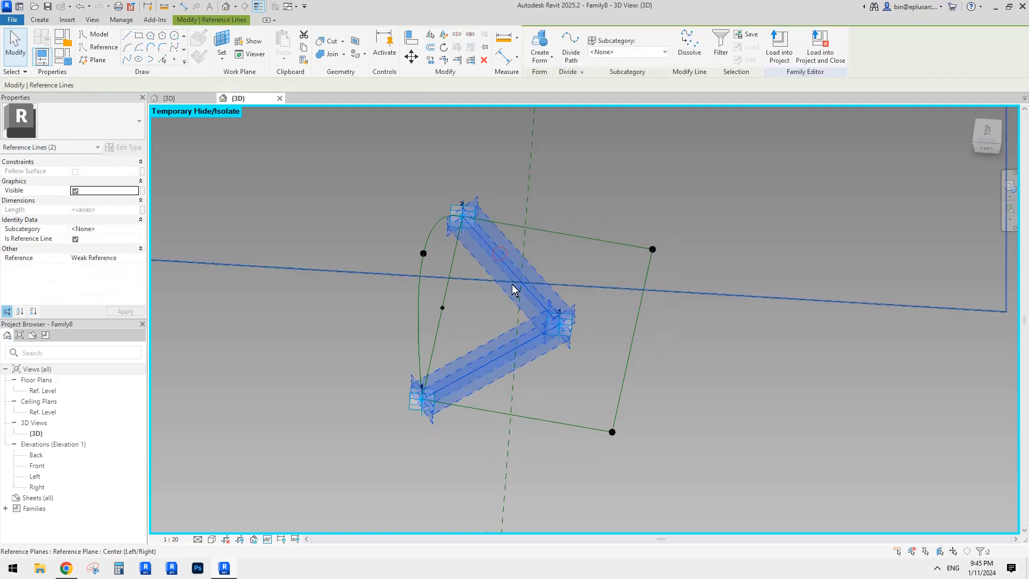
key(Tab)
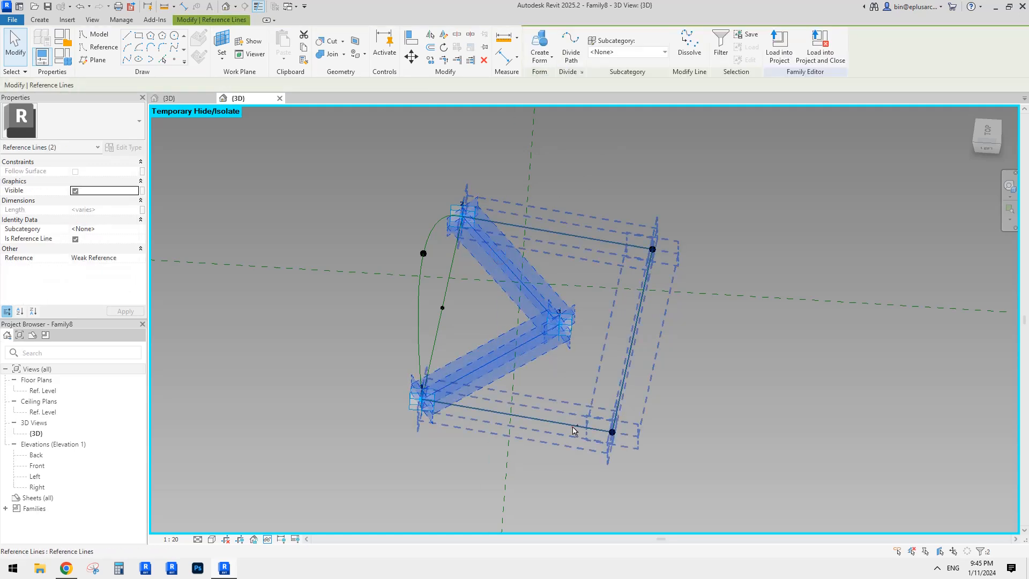
ctrl+click(573, 430)
click(541, 58)
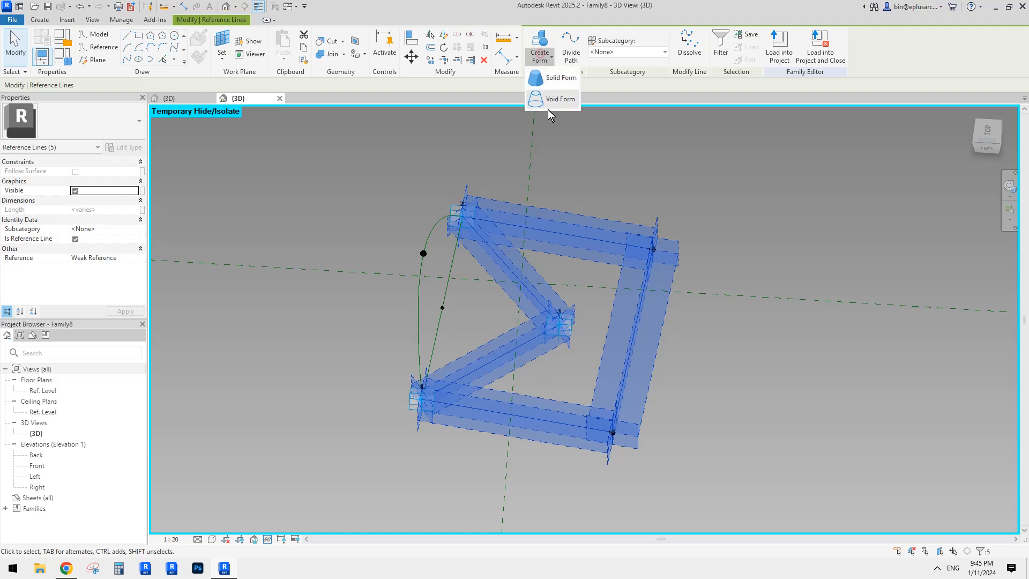
click(549, 101)
mouse_move(679, 209)
shift+middle_down()
mouse_move(650, 243)
mouse_move(700, 243)
mouse_move(735, 213)
shift+middle_up()
click(649, 176)
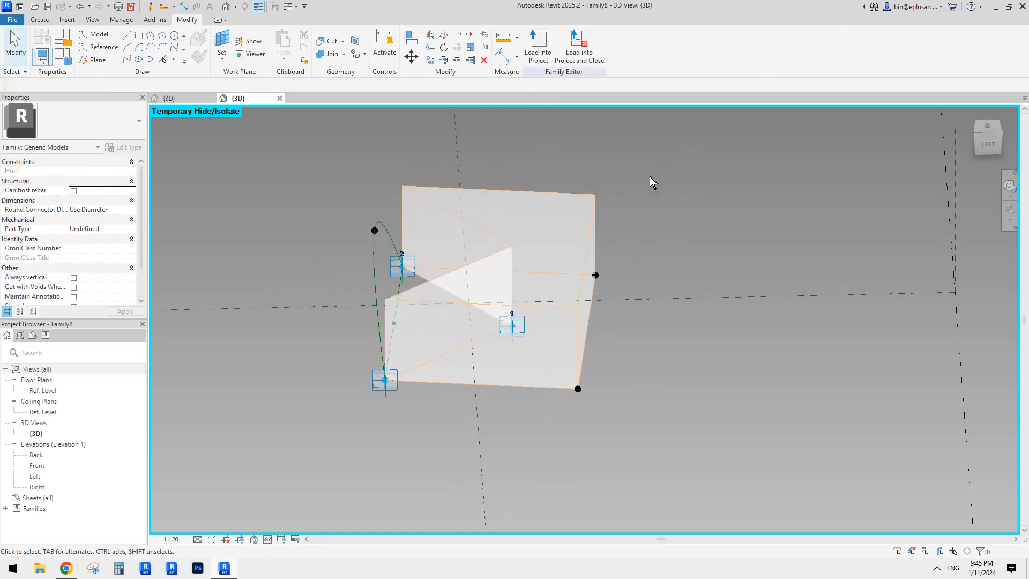
key(r)
shift+middle_drag(454, 263, 511, 264)
- Try to cut the surface form with the void form
click(329, 47)
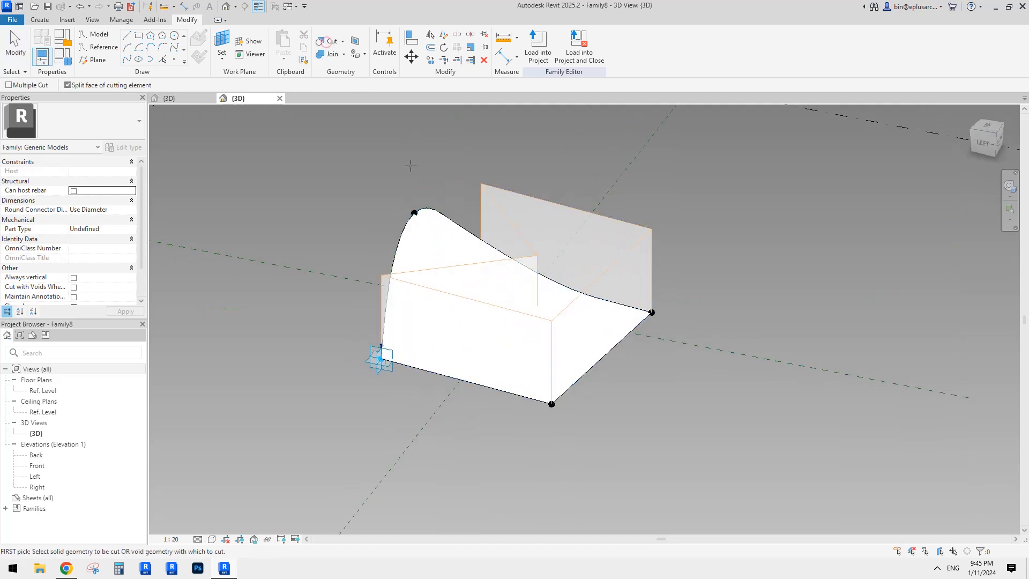
click(438, 235)
click(531, 224)
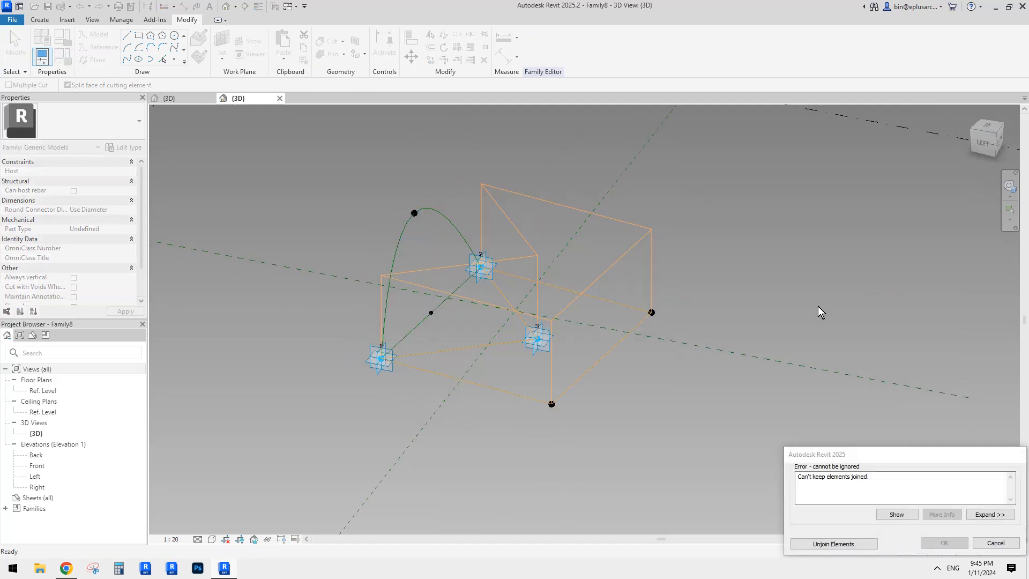
drag(915, 459, 739, 367)
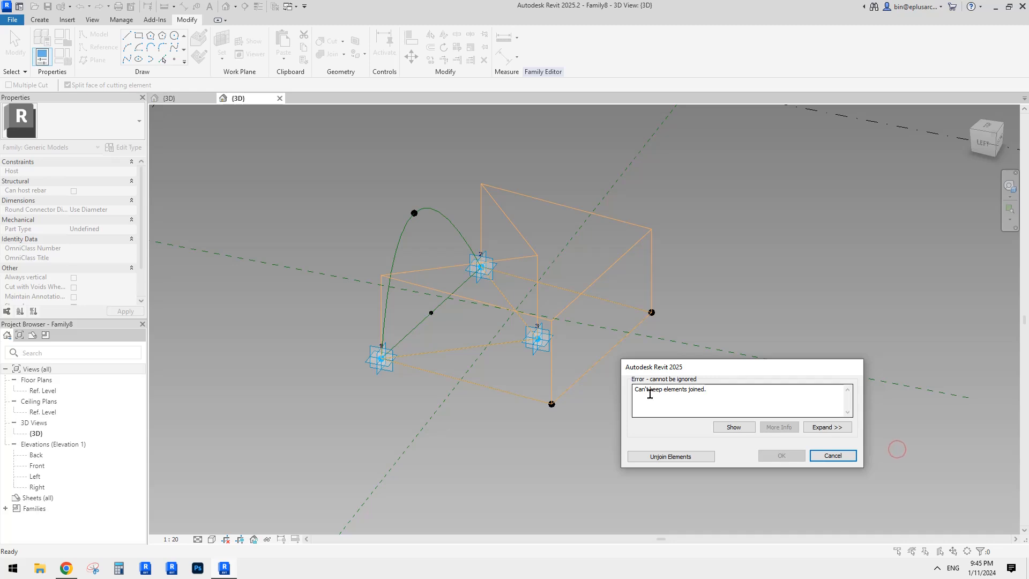
click(834, 456)
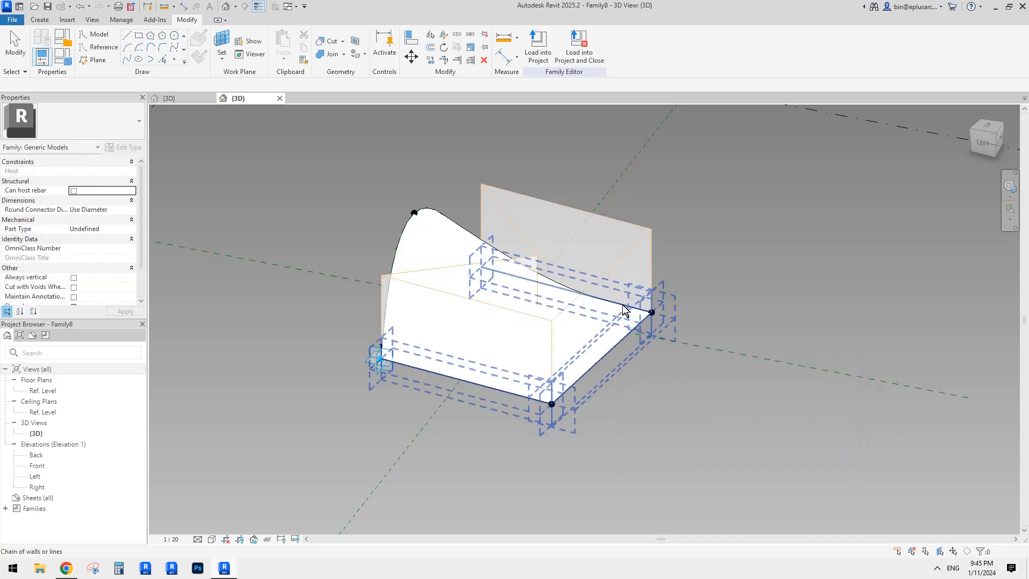
- Set the void form's negative offset to 3000 so it extends below the surface
shift+middle_drag(616, 290, 622, 260)
click(594, 247)
key(Escape)
click(626, 279)
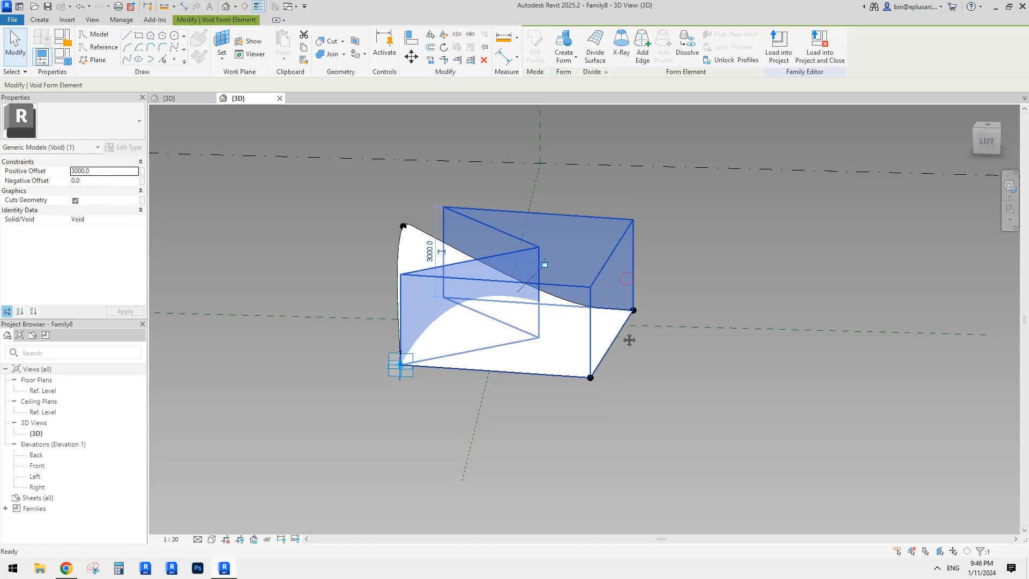
shift+middle_drag(629, 339, 579, 257)
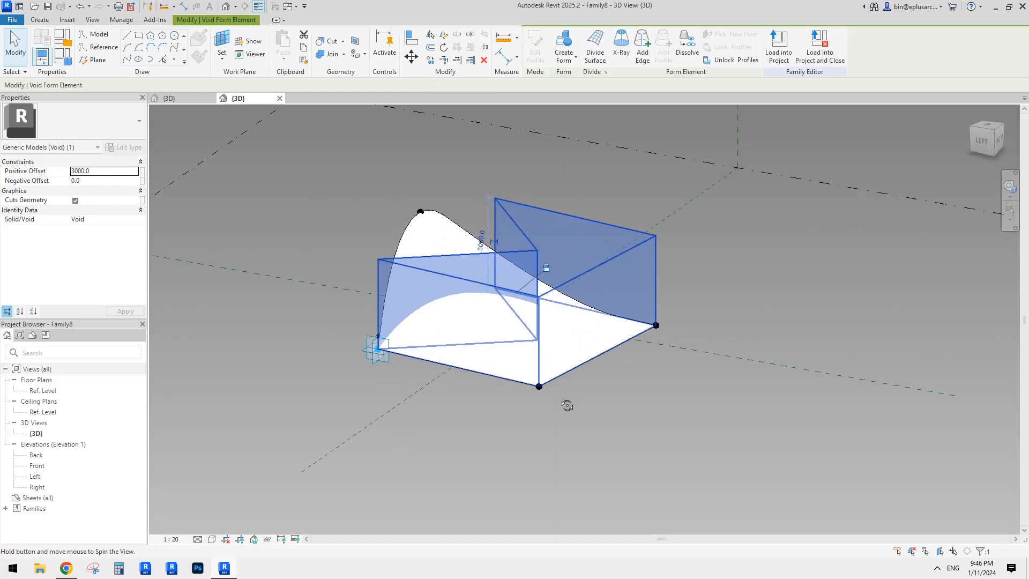
click(101, 184)
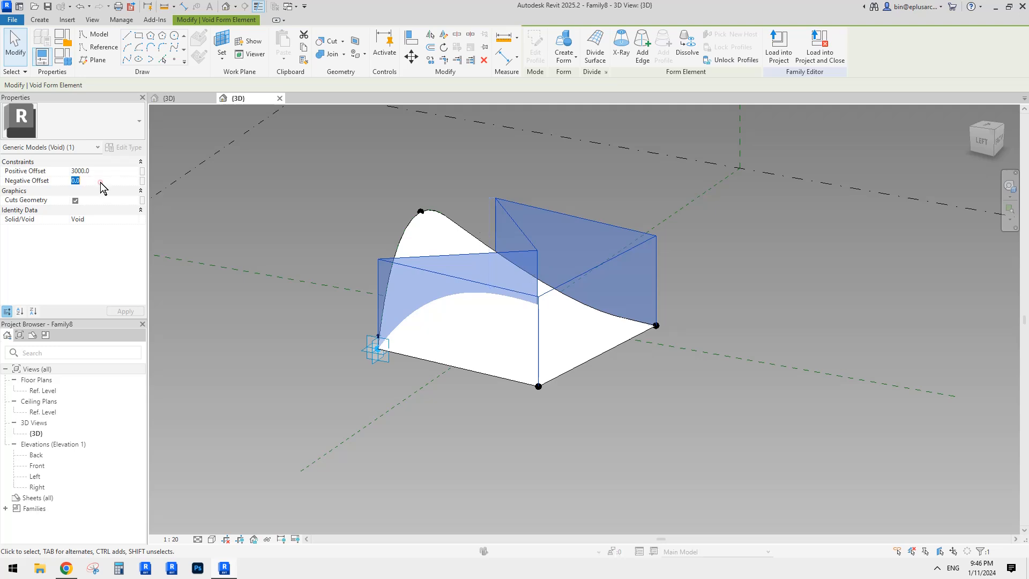
key(Return)
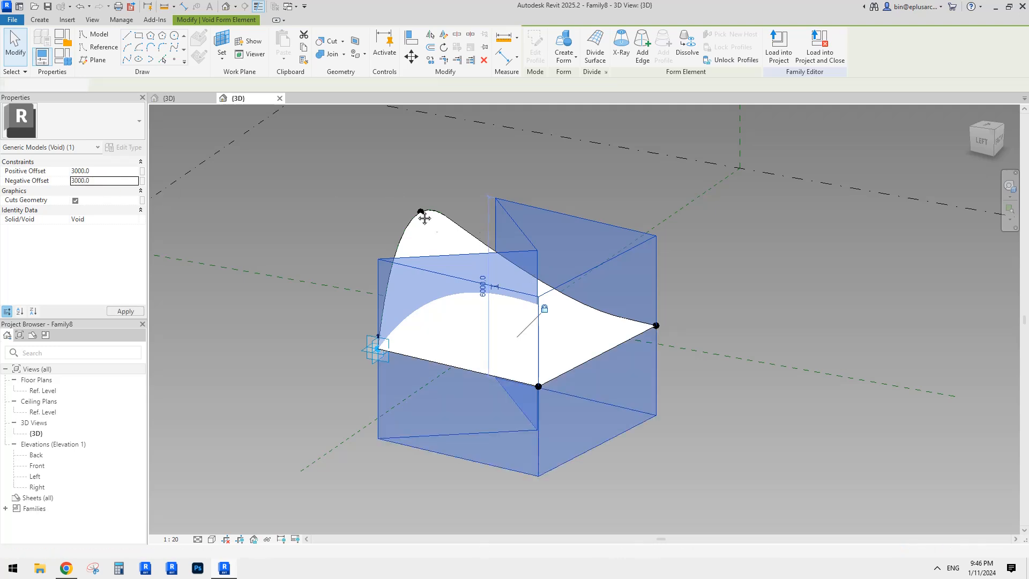
shift+middle_drag(481, 282, 530, 284)
key(Escape)
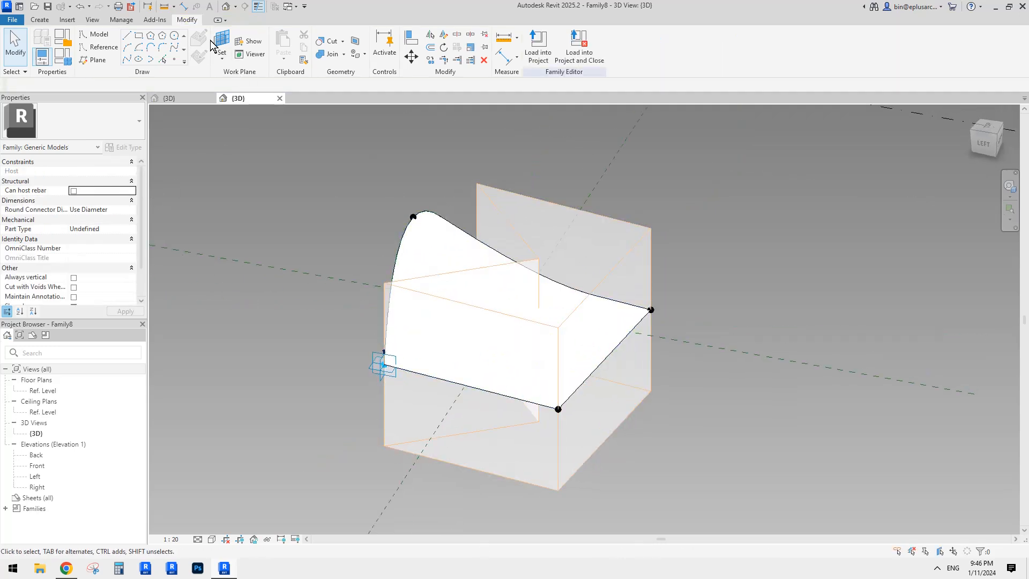
- Cut the surface form with the extended void form to leave a triangular shell
click(333, 41)
click(434, 232)
click(561, 234)
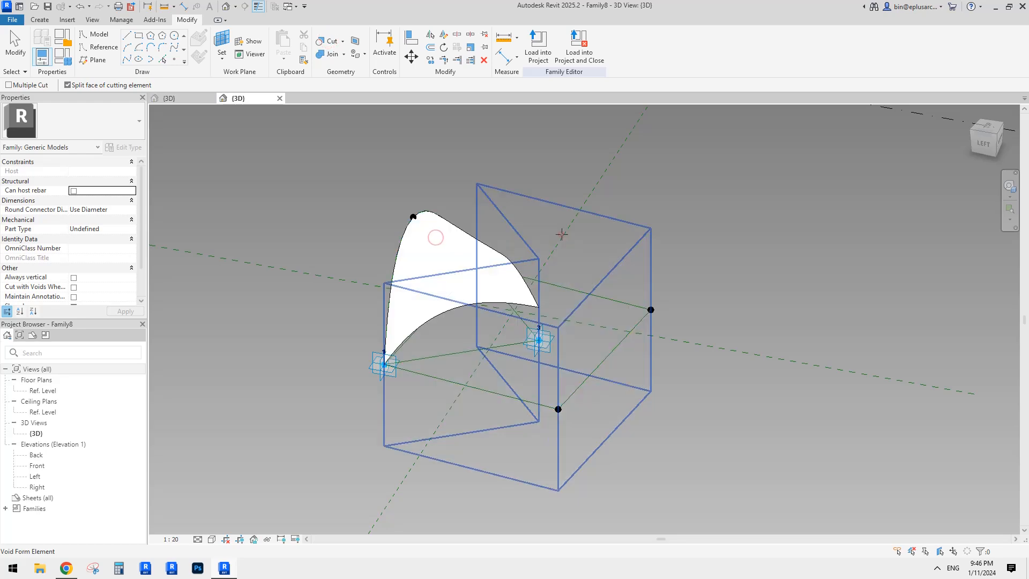
key(Escape)
shift+middle_drag(708, 249, 635, 320)
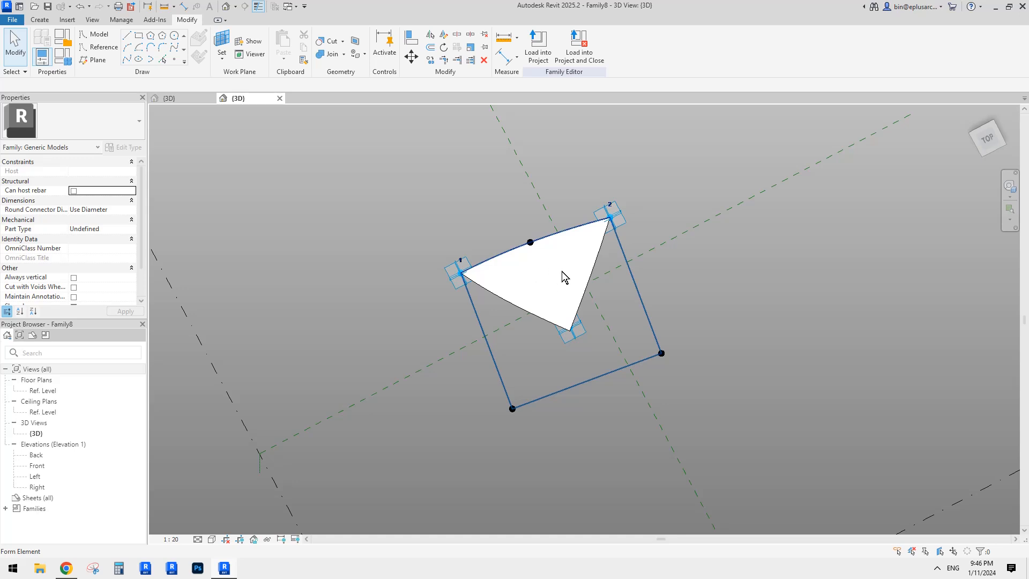
shift+middle_drag(571, 275, 592, 225)
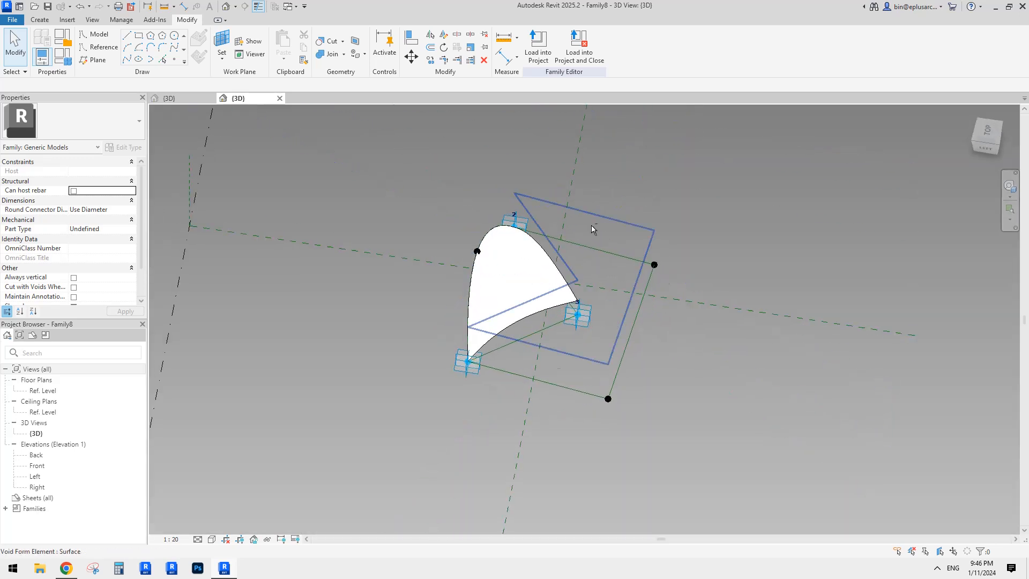
shift+middle_drag(590, 307, 621, 324)
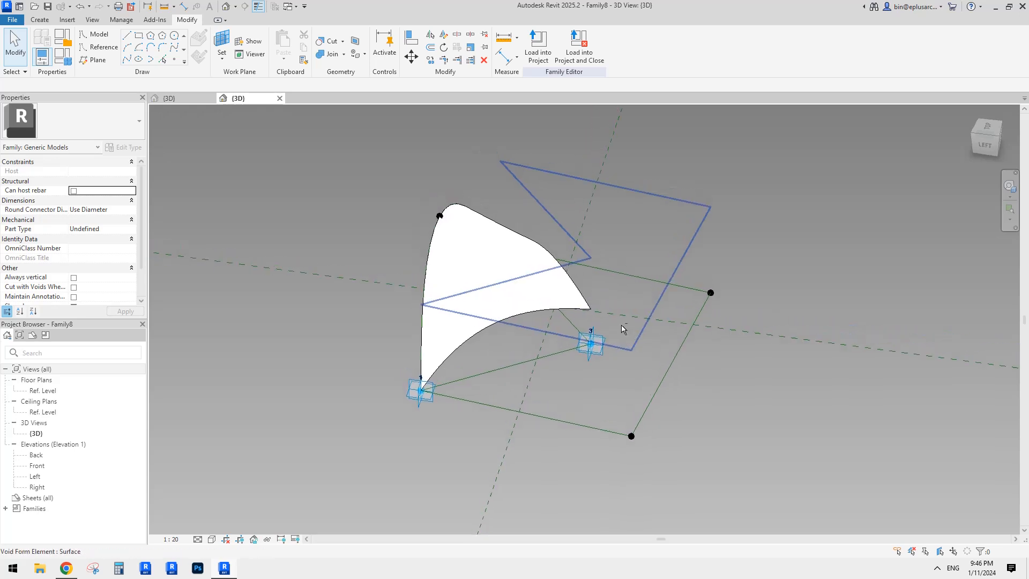
- Examine the trimmed shell and its surrounding void form from several sides, especially the tip above adaptive point 3
shift+middle_drag(480, 263, 418, 301)
click(456, 272)
key(Escape)
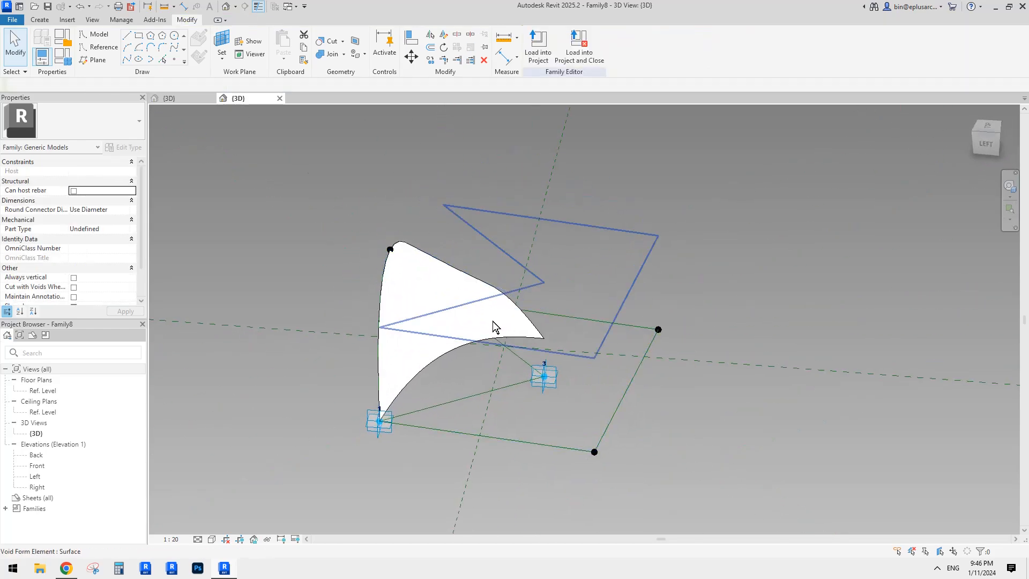
shift+middle_drag(493, 320, 600, 311)
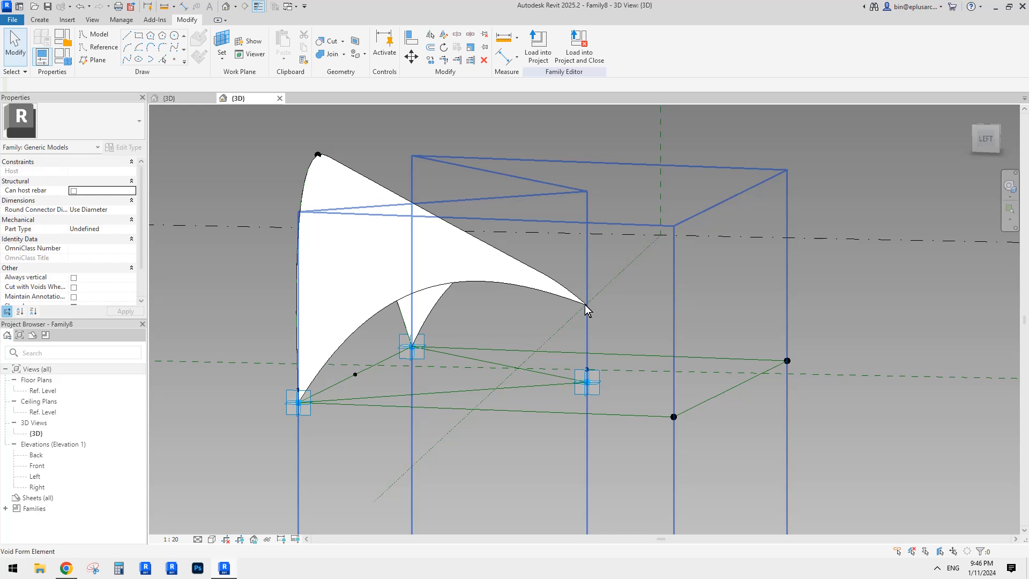
scroll(585, 305, down, 3)
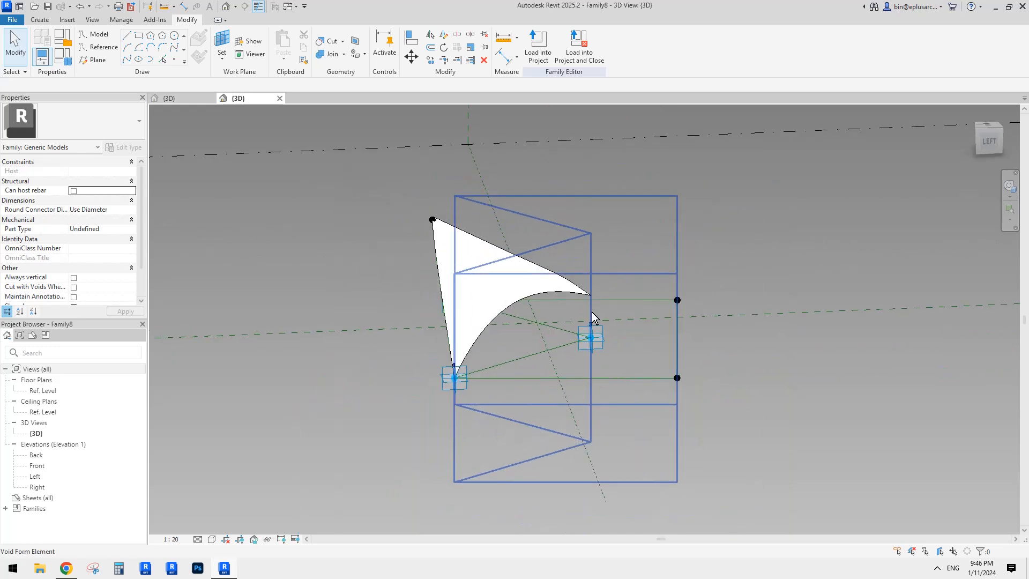
shift+middle_drag(592, 312, 580, 307)
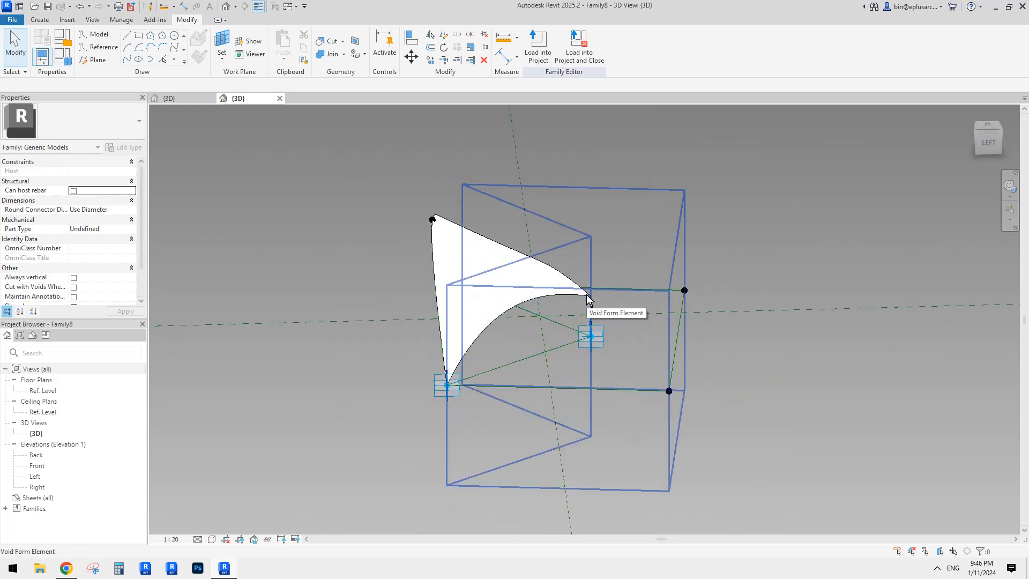
shift+middle_drag(614, 337, 647, 344)
shift+middle_drag(702, 378, 460, 347)
- Try to move the two outer reference points together, then undo the move
click(673, 391)
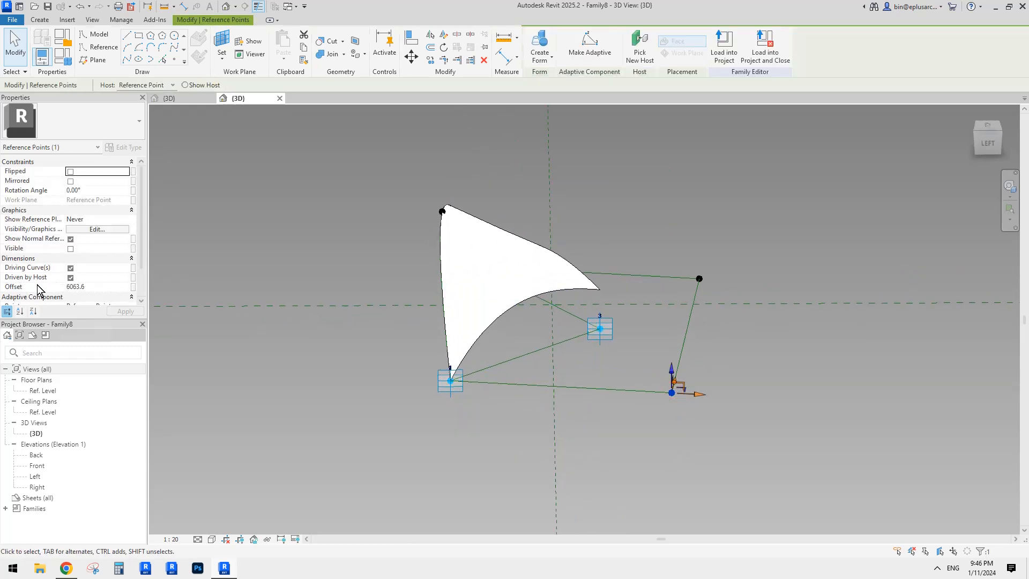
ctrl+click(702, 280)
shift+middle_drag(712, 351, 723, 383)
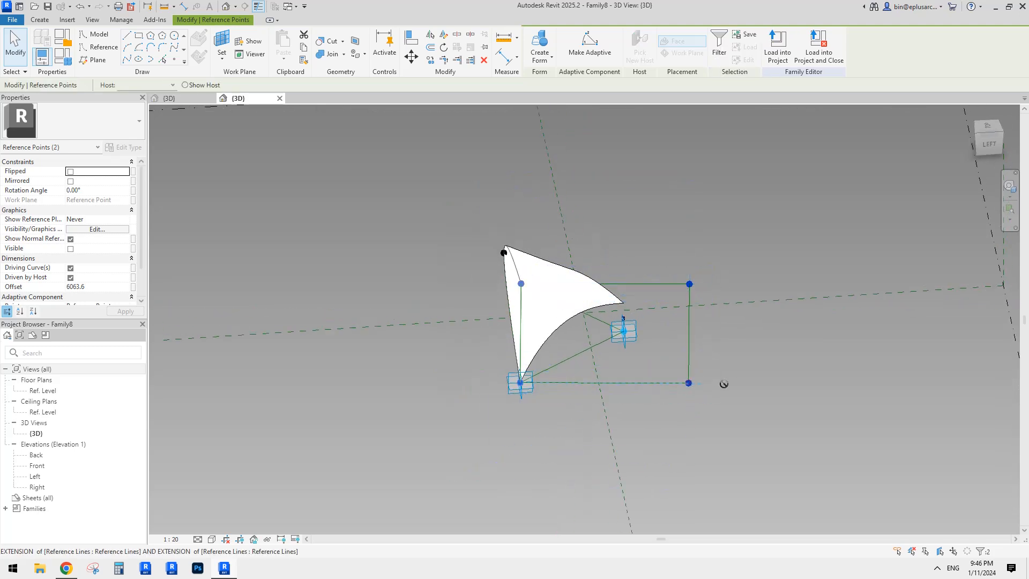
drag(723, 384, 754, 375)
key(ctrl+z)
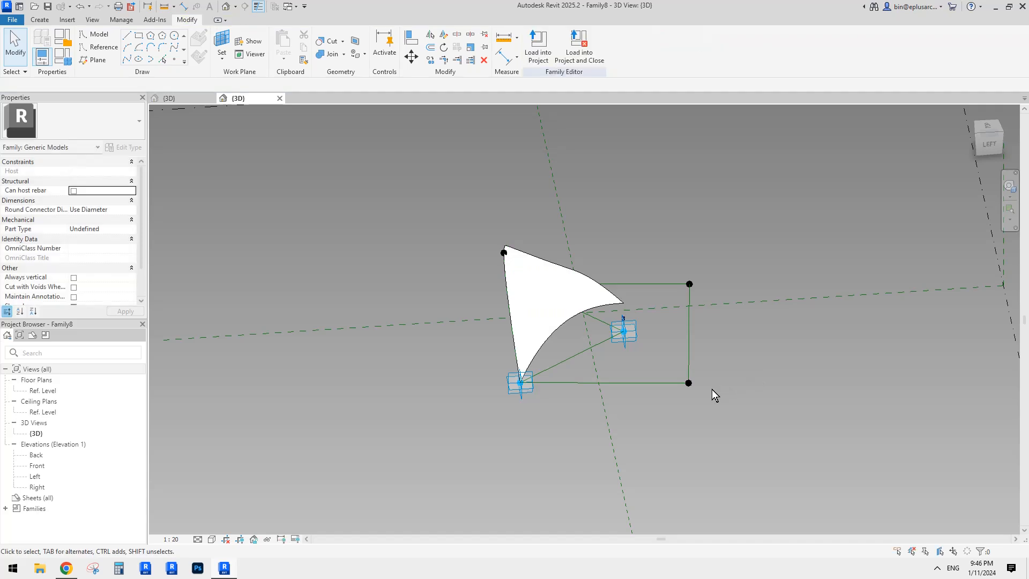
- Link the offset of the outer reference point on adaptive point 1's side to a new length type parameter named ofs
click(689, 383)
mouse_move(691, 383)
shift+middle_down()
mouse_move(708, 385)
mouse_move(696, 384)
shift+middle_up()
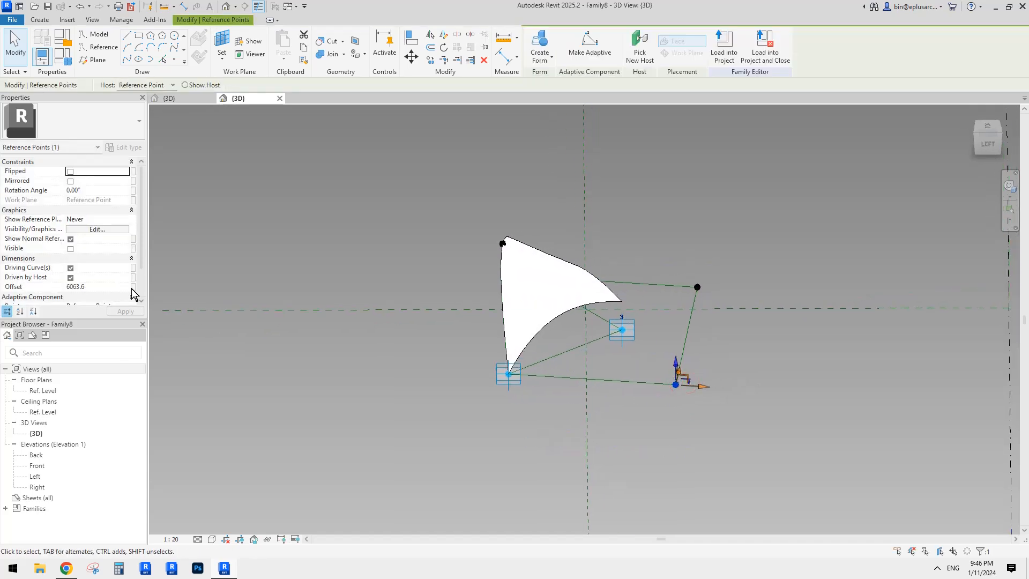
click(133, 288)
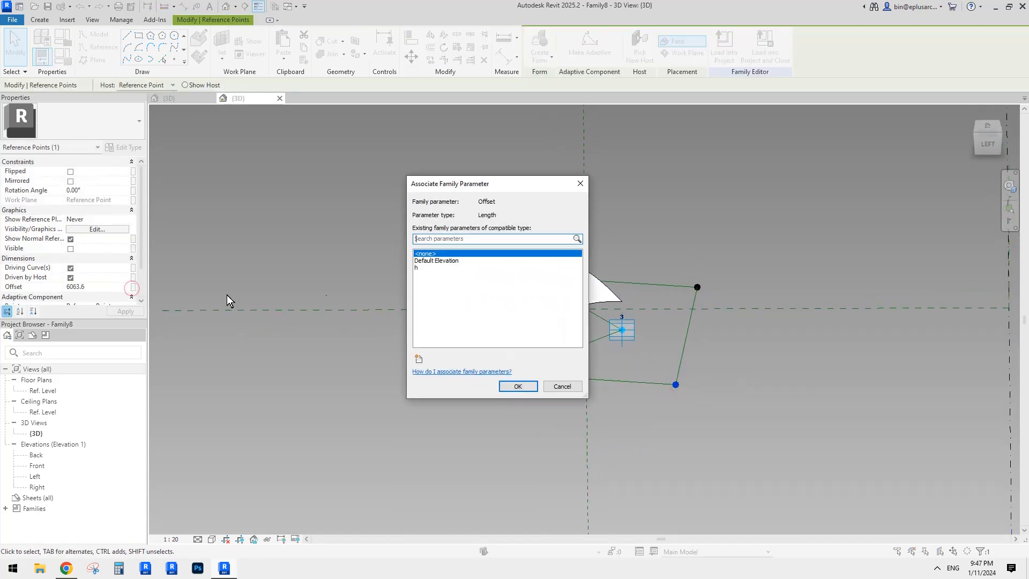
click(419, 358)
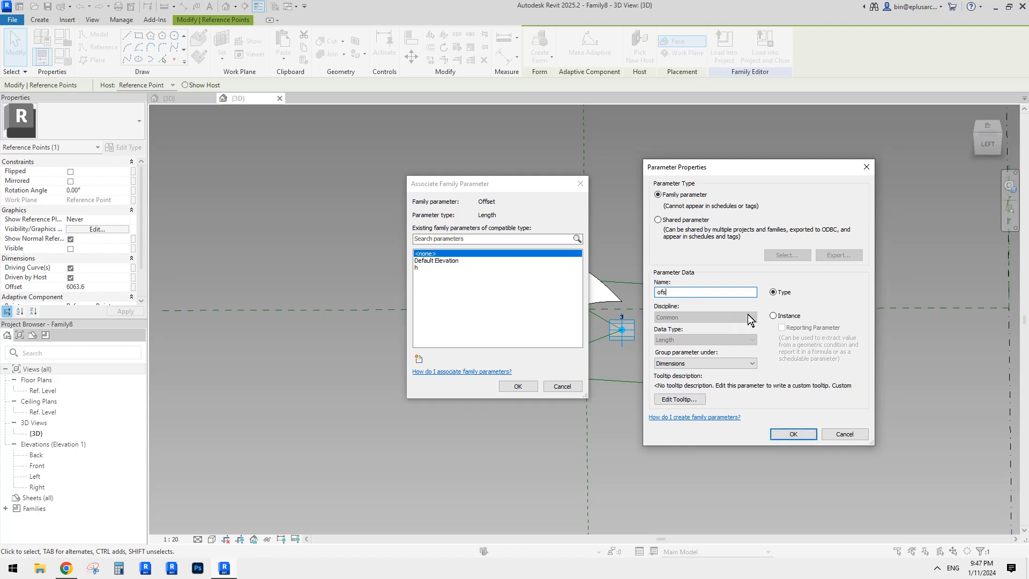
click(793, 433)
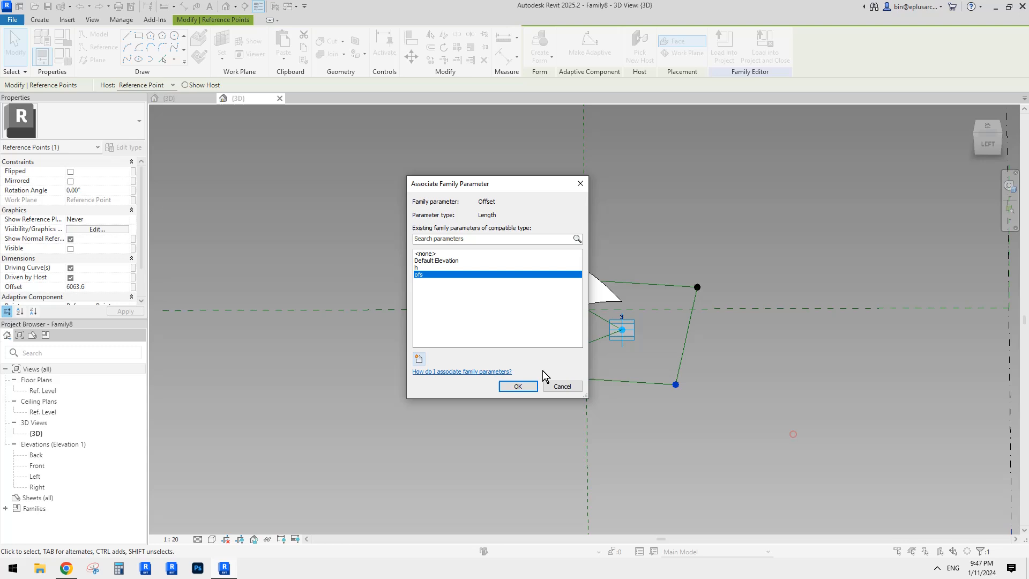
click(518, 387)
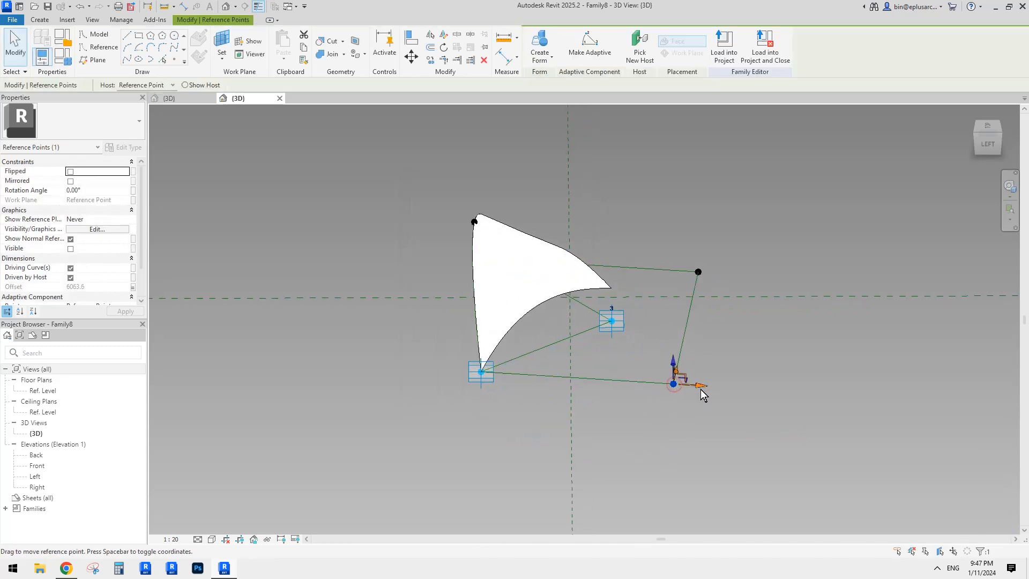
- Try to move that outer point farther along its reference line on its own, then undo the move
drag(702, 394, 834, 406)
drag(890, 403, 896, 403)
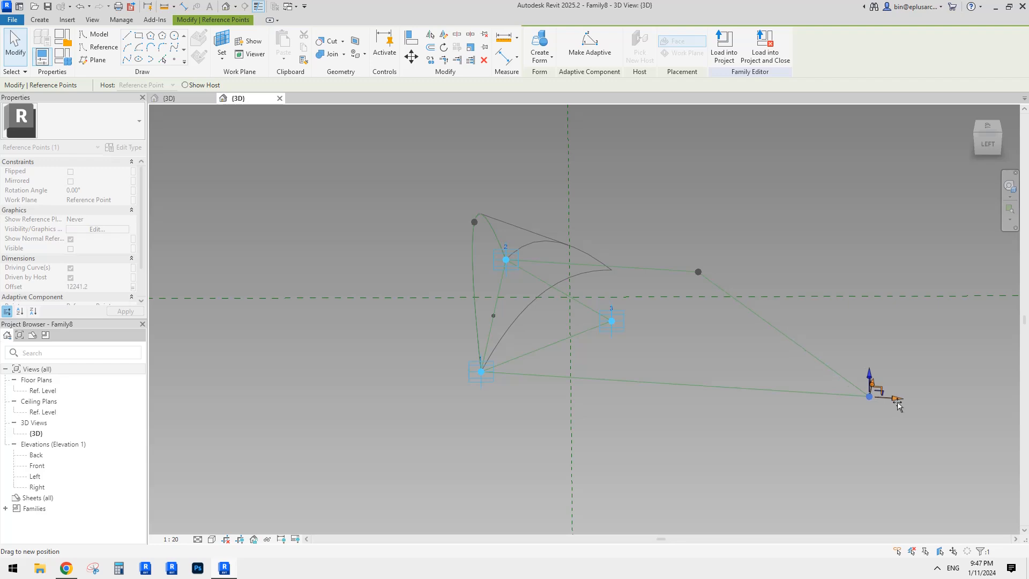
key(ctrl+z)
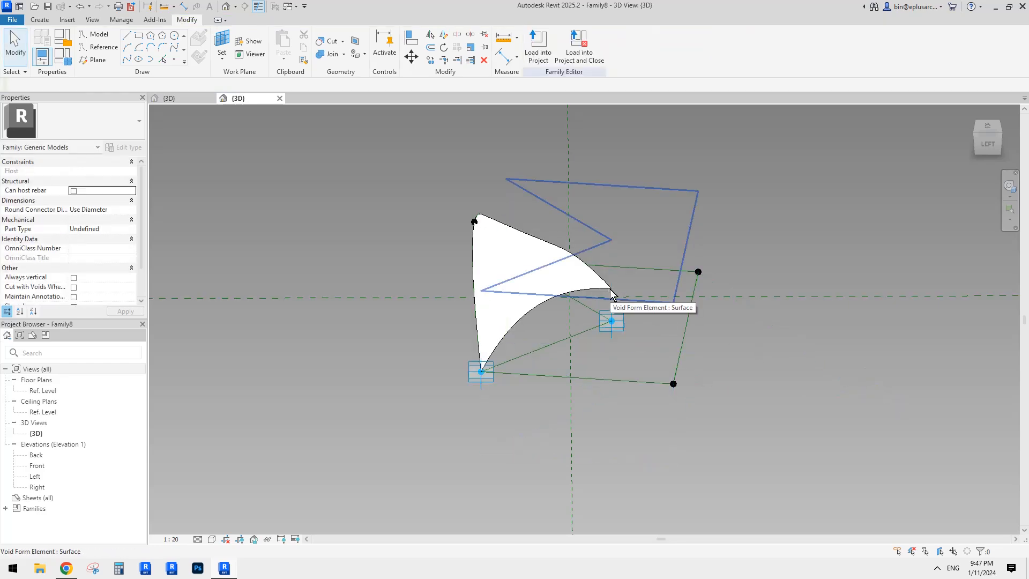
- Link the offset of the other outer reference point, on adaptive point 2's side, to the existing ofs parameter
shift+middle_drag(609, 290, 750, 282)
click(754, 274)
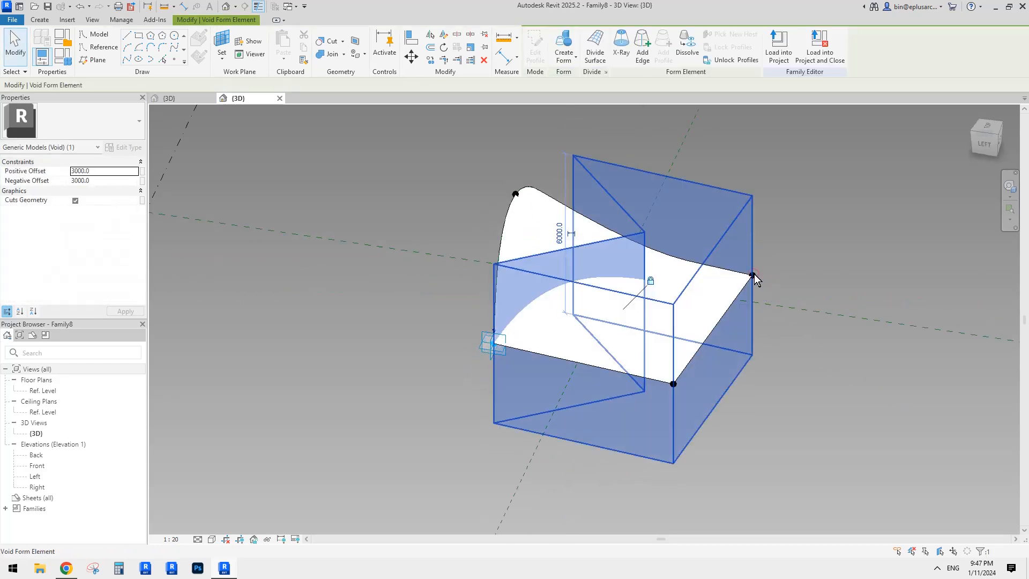
click(745, 249)
click(763, 281)
click(763, 281)
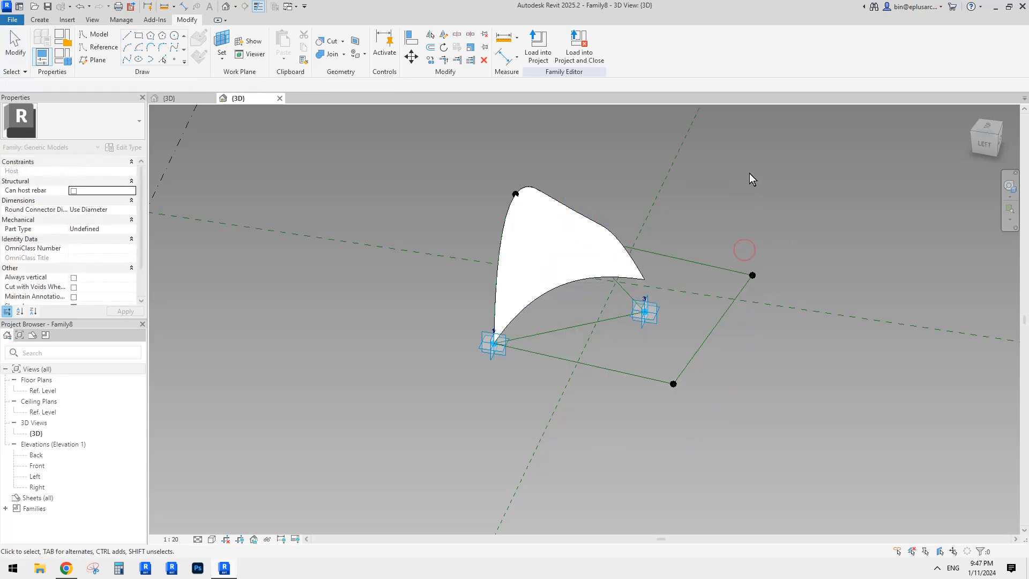
click(752, 275)
click(133, 287)
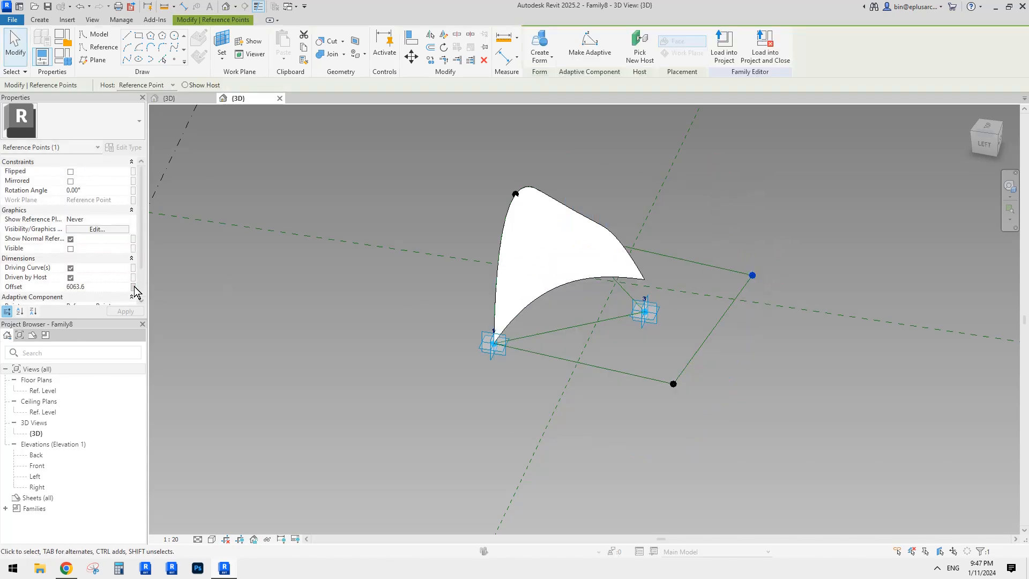
click(418, 268)
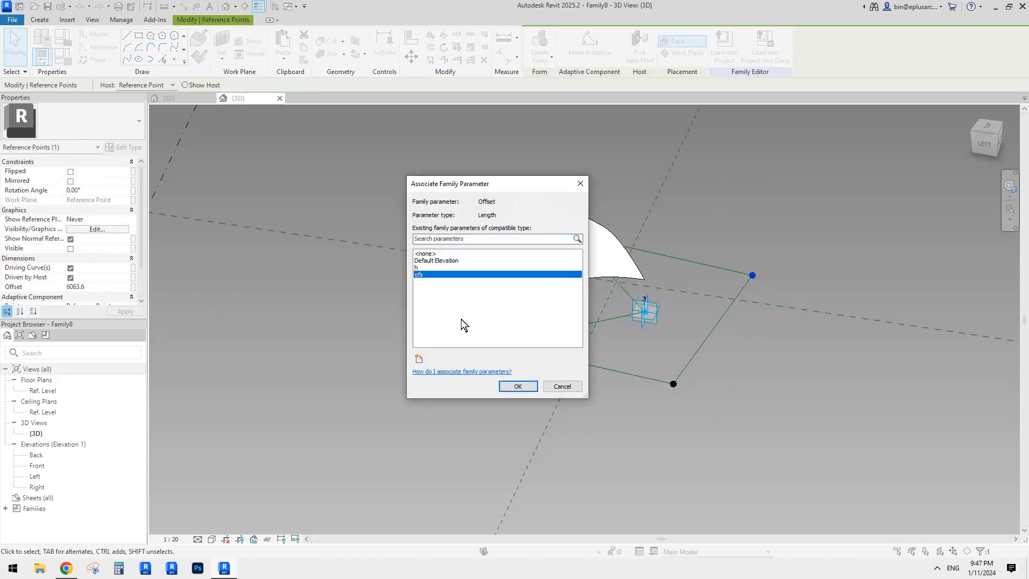
click(517, 386)
- Pull the outer reference point on adaptive point 2's side outward to an offset of about 7135
middle_drag(634, 384, 585, 430)
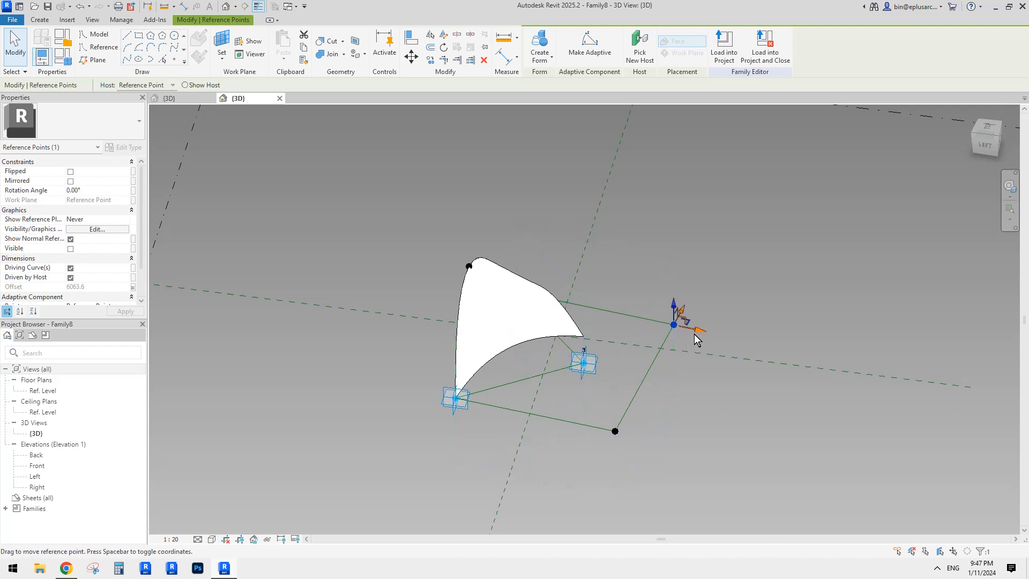
drag(697, 331, 731, 332)
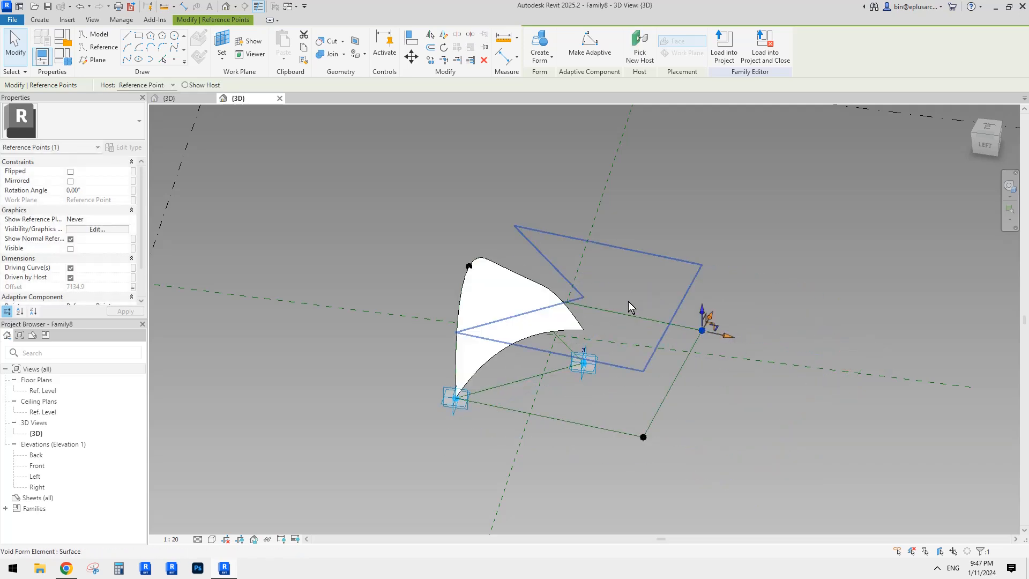
scroll(588, 305, up, 2)
click(587, 326)
- Examine how the trimmed shell meets adaptive points 1, 2 and 3, looking closely at adaptive point 1
scroll(609, 379, down, 5)
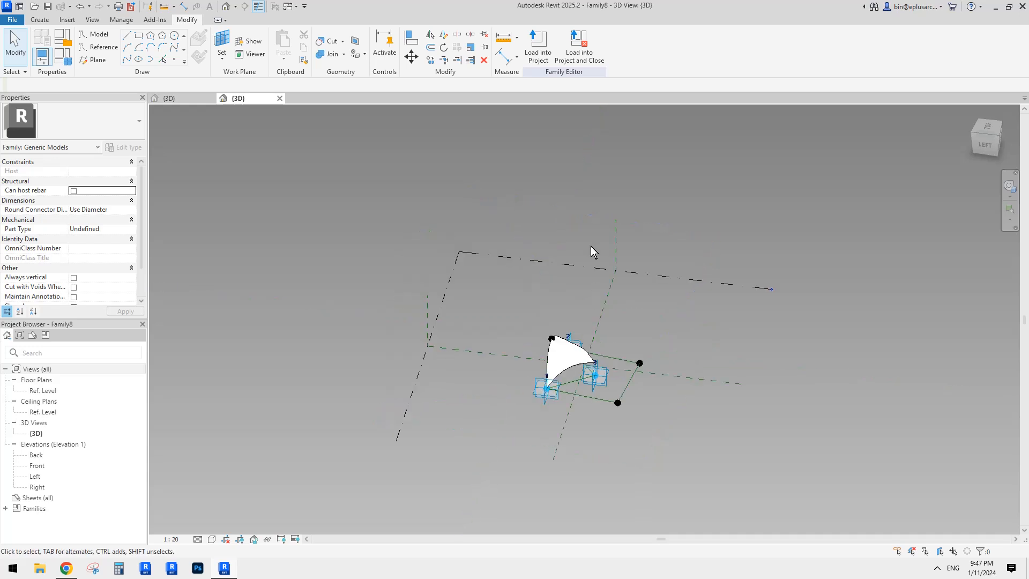
shift+middle_drag(578, 412, 588, 366)
scroll(620, 388, up, 3)
scroll(620, 397, up, 2)
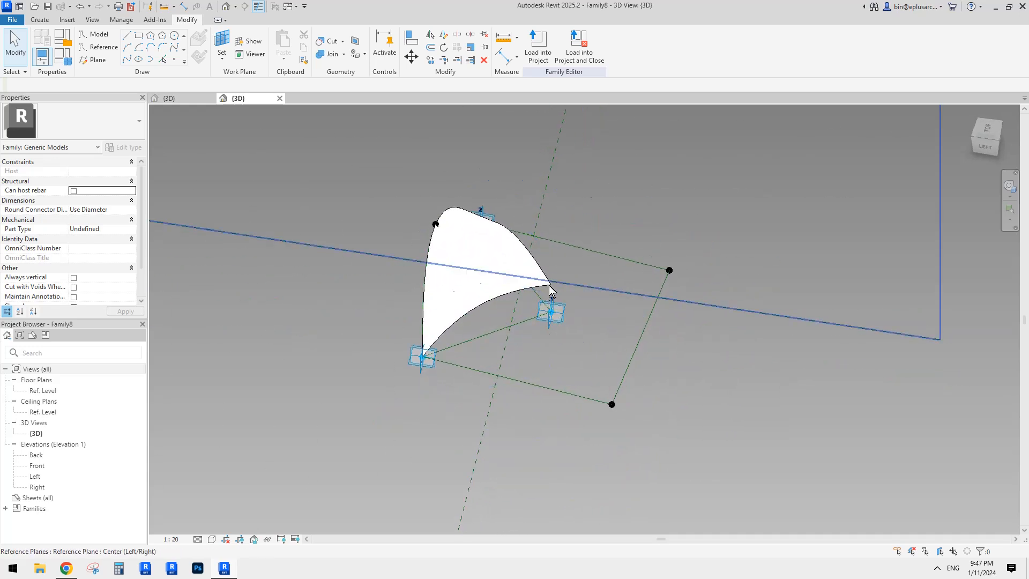
shift+middle_drag(552, 292, 606, 315)
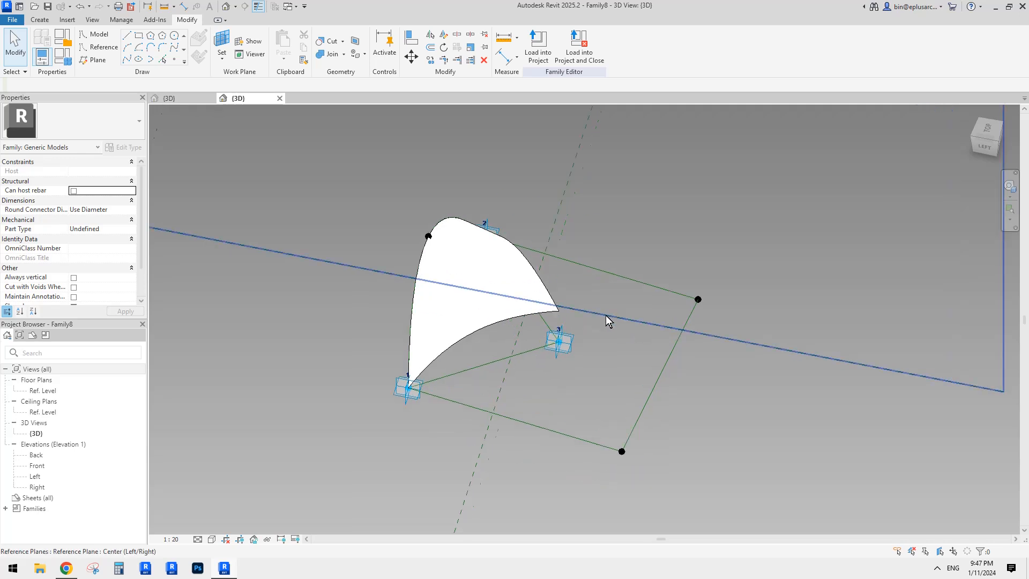
key(Tab)
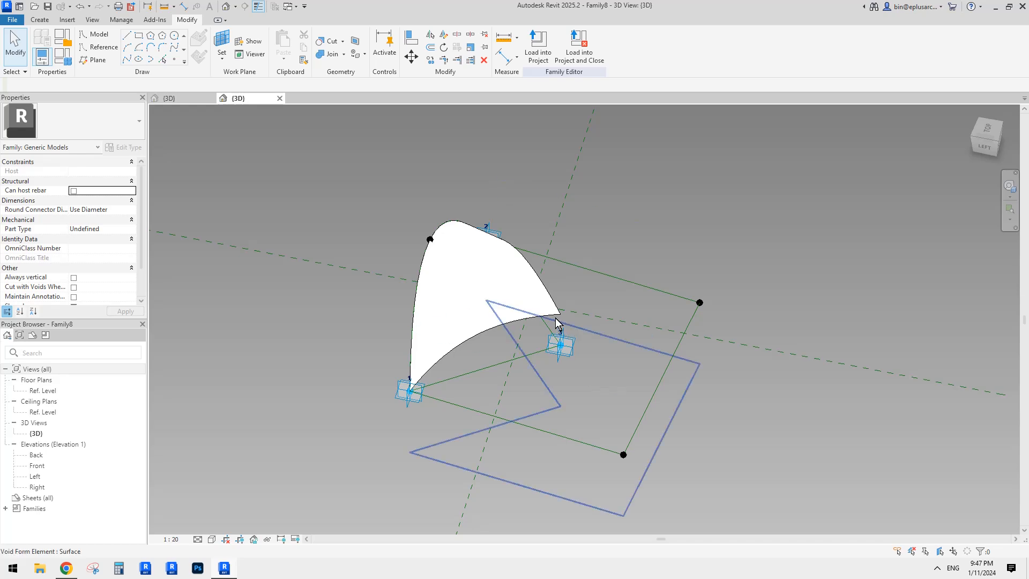
click(404, 395)
shift+middle_drag(427, 377, 283, 289)
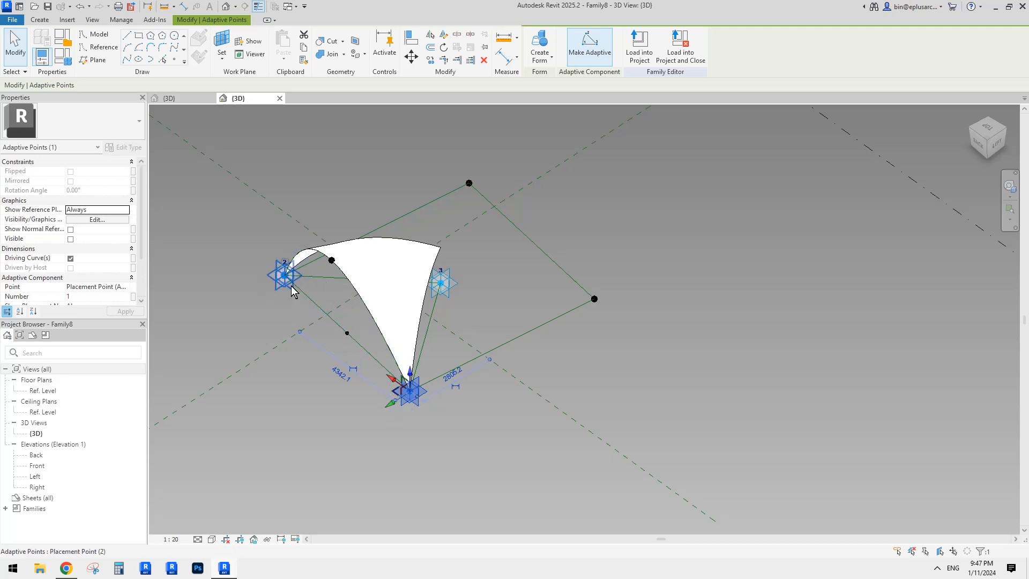
scroll(408, 397, up, 4)
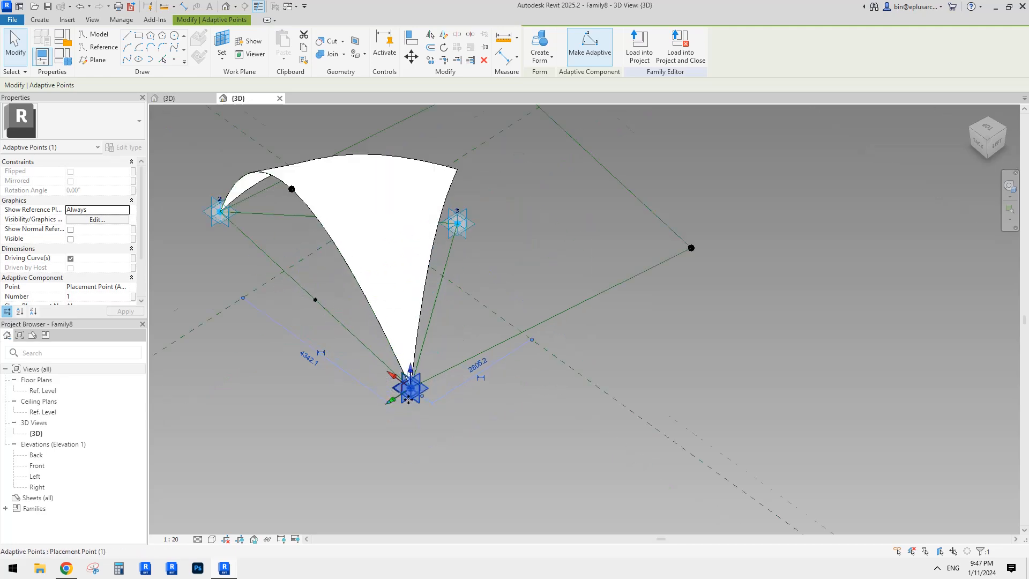
scroll(408, 396, down, 2)
click(447, 443)
click(411, 386)
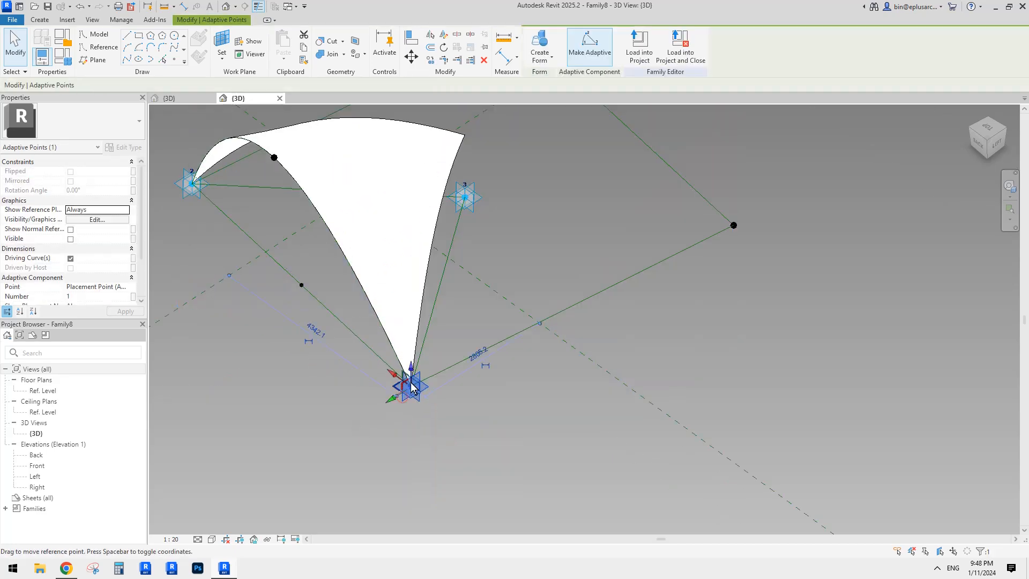
key(Escape)
scroll(249, 278, down, 1)
shift+middle_drag(248, 278, 512, 344)
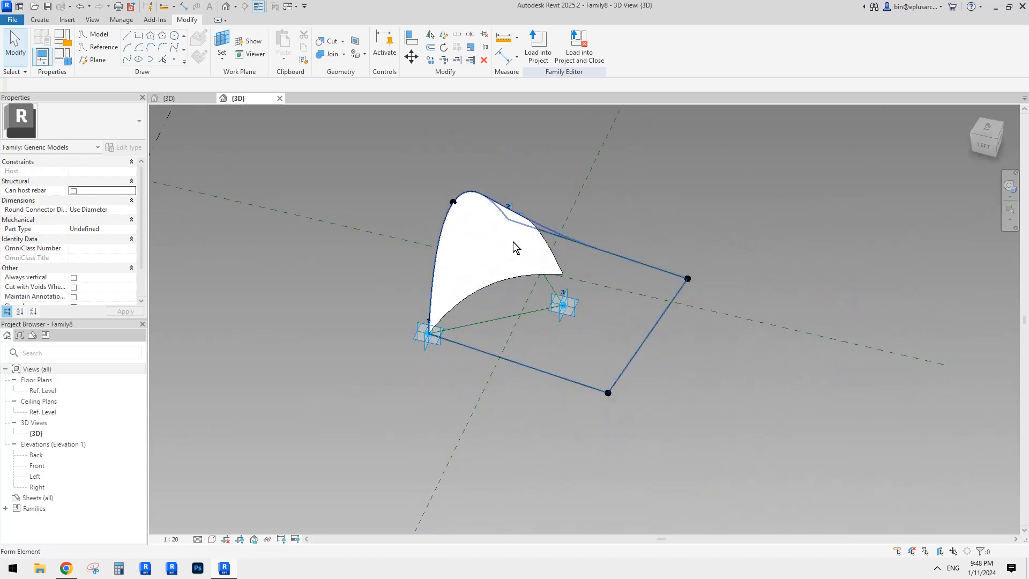
- Inspect the full untrimmed surface form against the void form and review the resulting shell from the back
click(468, 246)
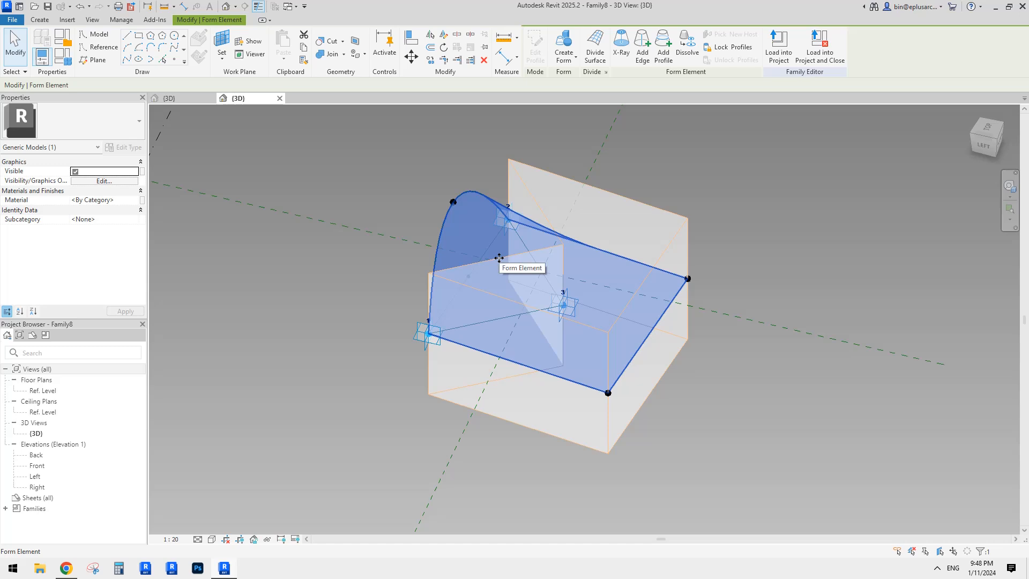
shift+middle_drag(523, 263, 546, 324)
scroll(535, 316, up, 1)
key(Escape)
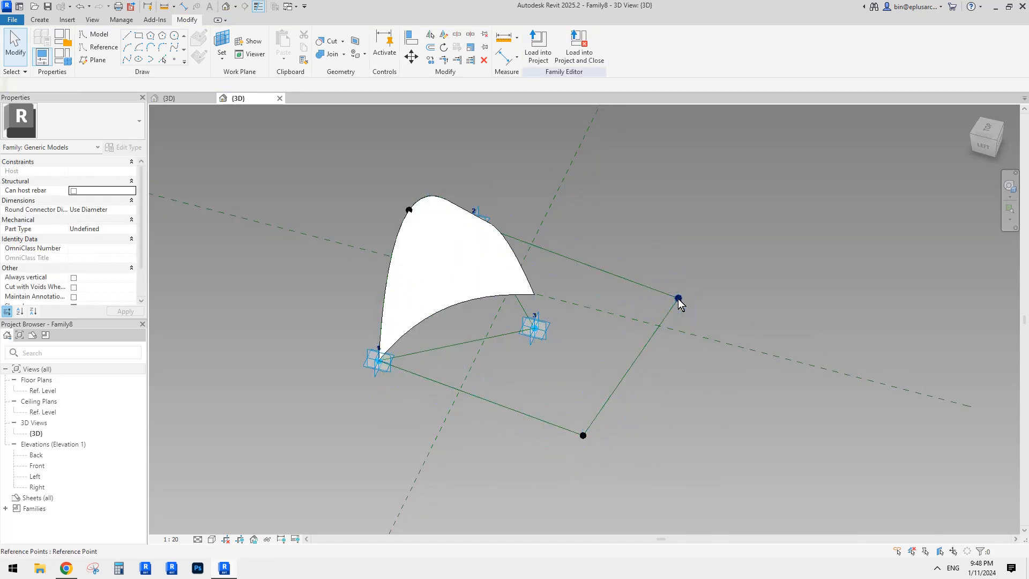
key(Tab)
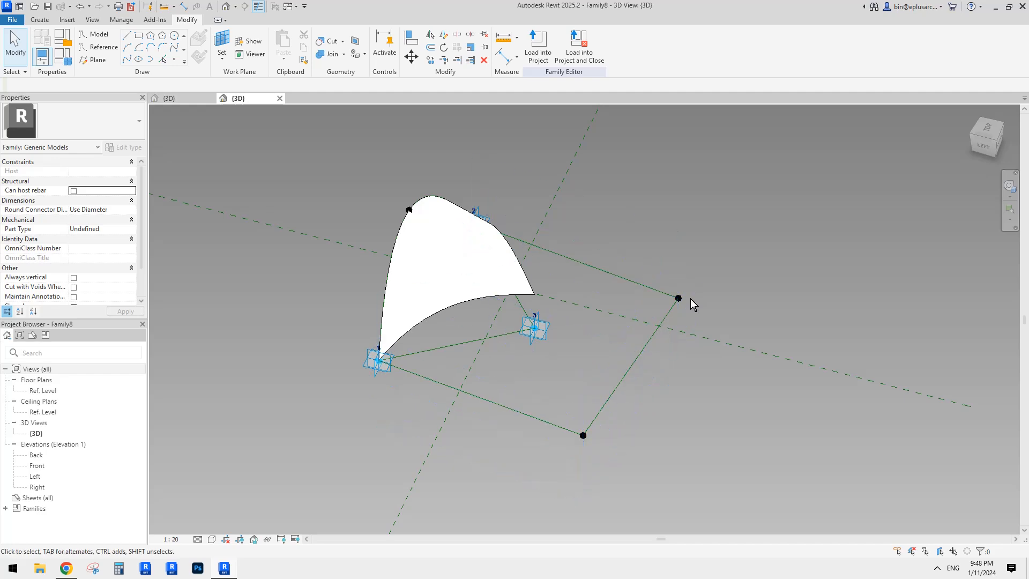
shift+middle_drag(690, 298, 654, 370)
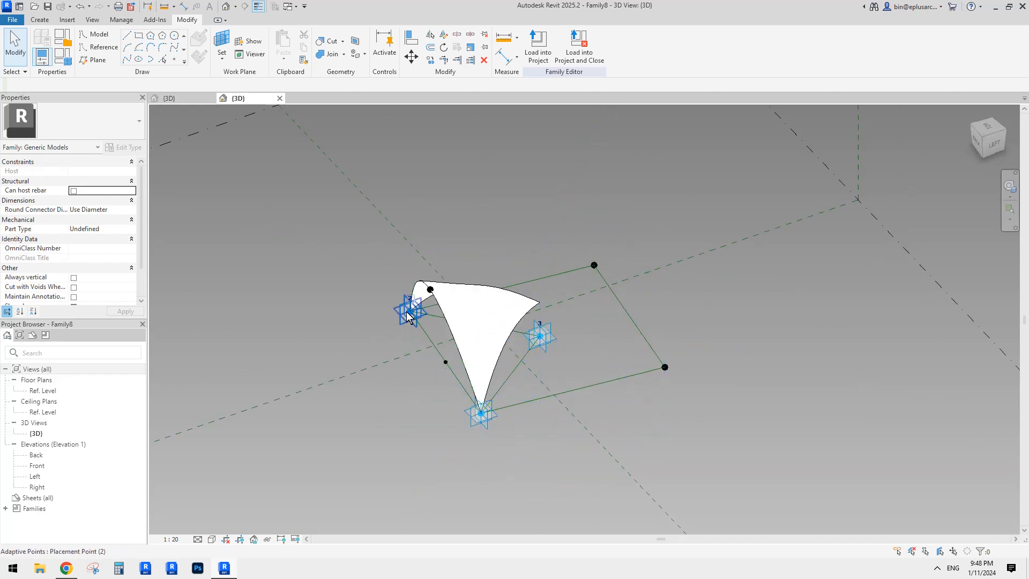
shift+middle_drag(406, 311, 488, 325)
scroll(488, 325, up, 2)
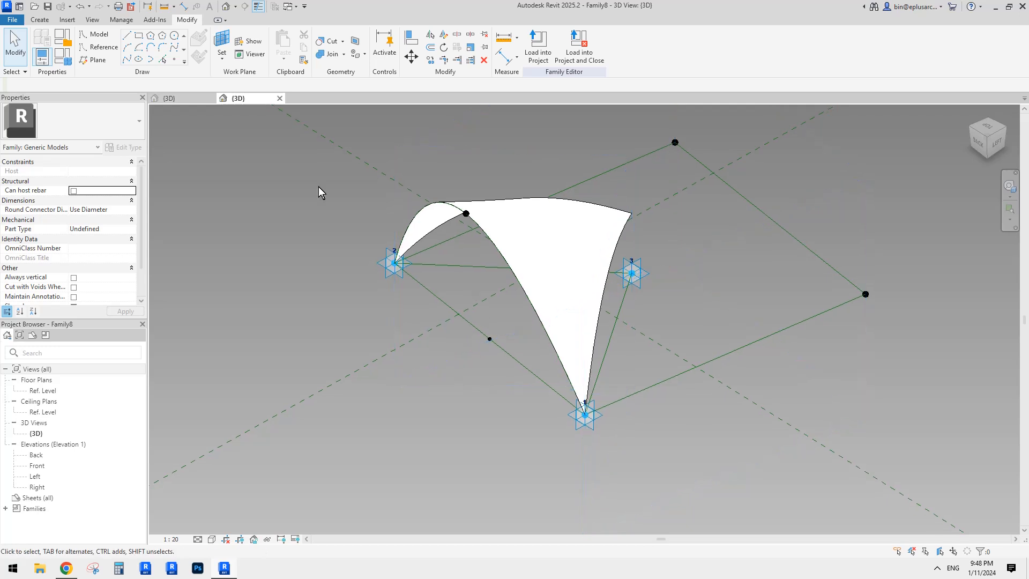
middle_drag(245, 126, 242, 137)
- Set the work plane to a reference plane of adaptive point 3
click(222, 42)
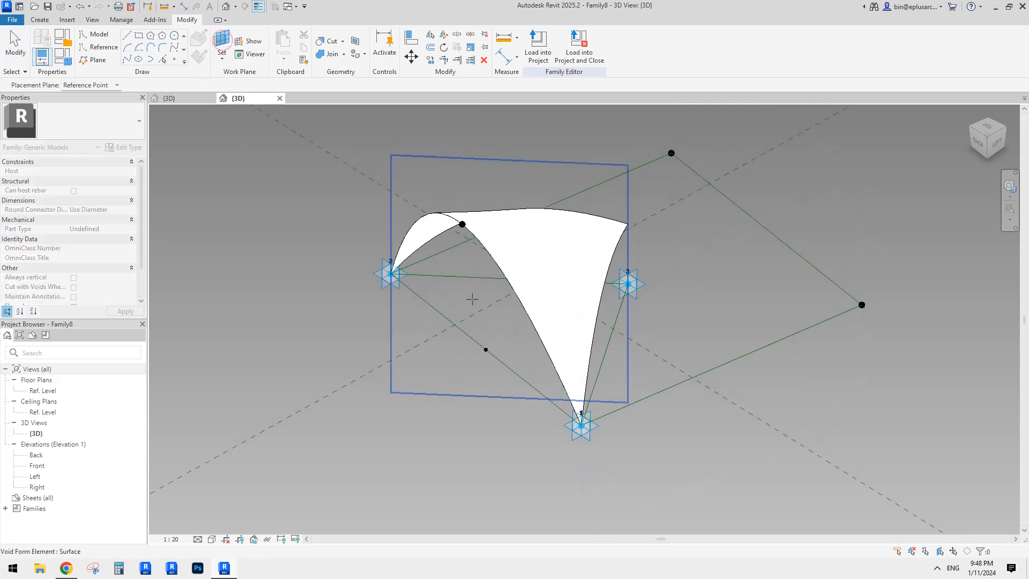
scroll(665, 308, down, 1)
click(655, 294)
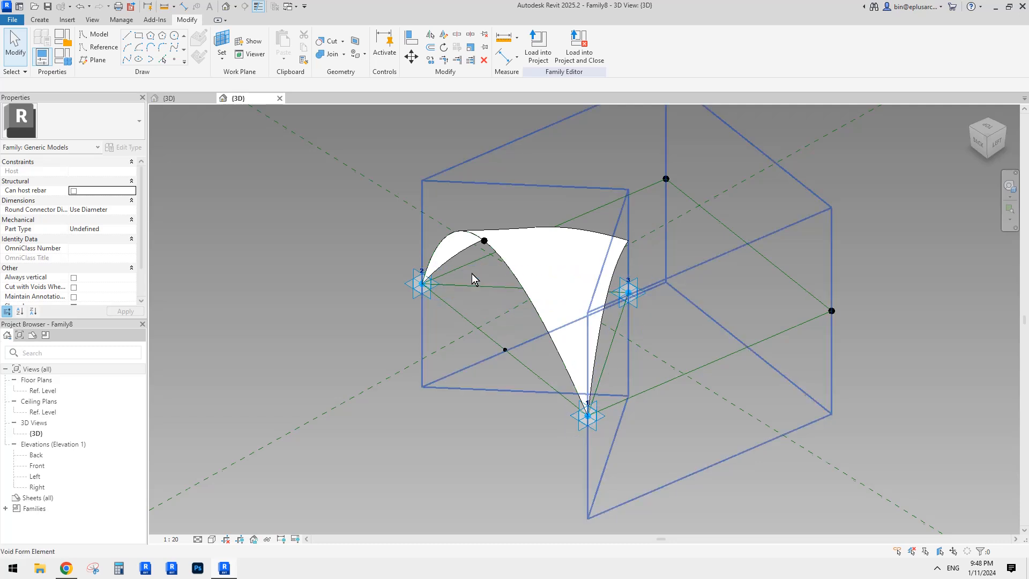
- Set the work plane on the reference line between adaptive points 1 and 2 and place an aligned dimension between those two points
click(222, 41)
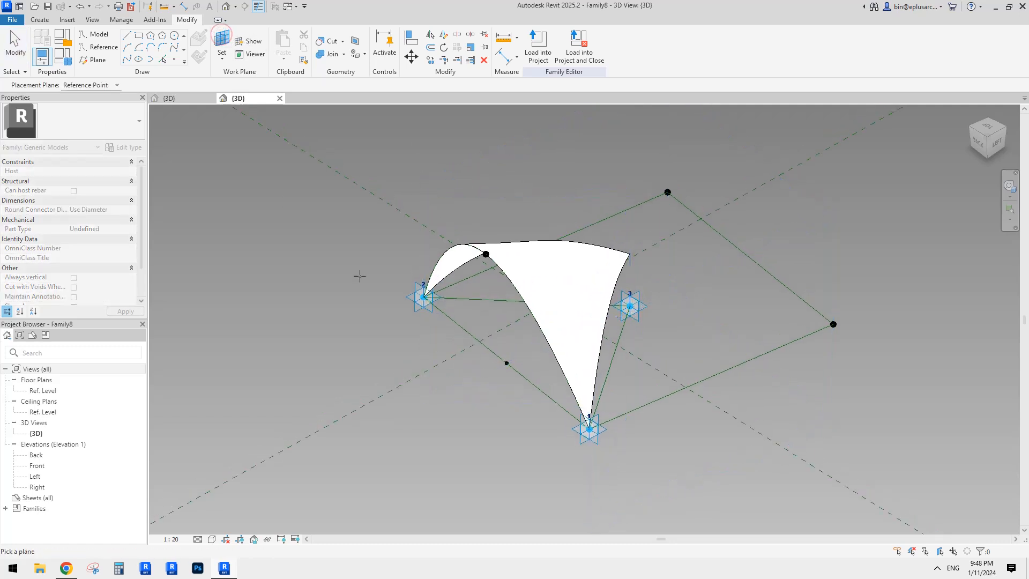
click(459, 325)
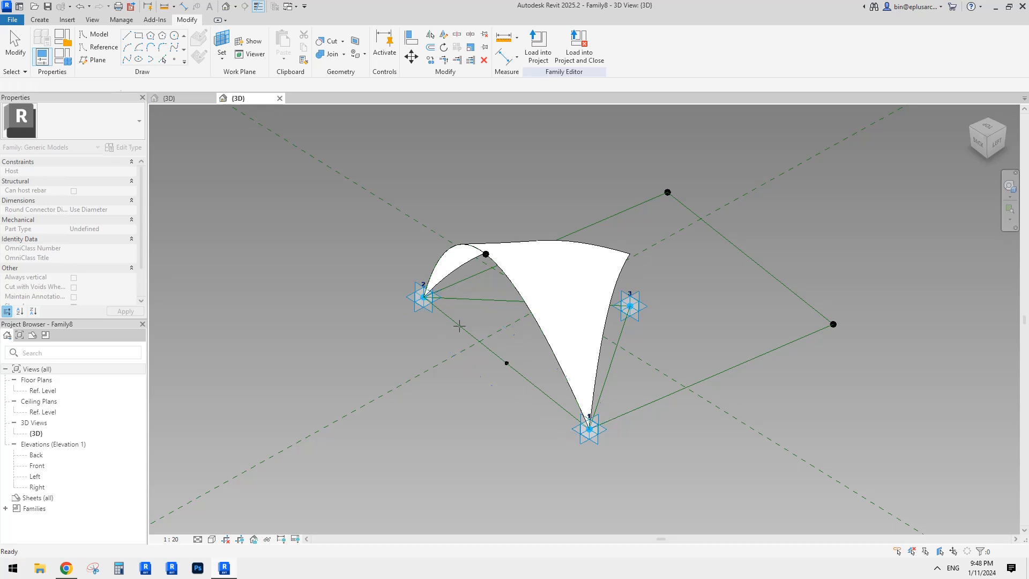
middle_drag(487, 307, 450, 307)
key(d)
key(i)
scroll(404, 307, up, 2)
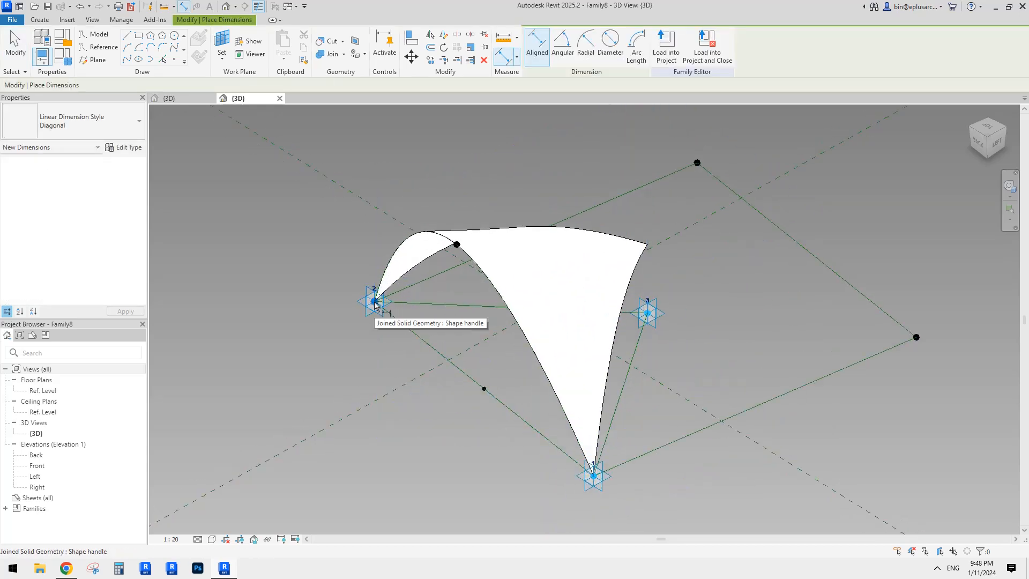
click(374, 302)
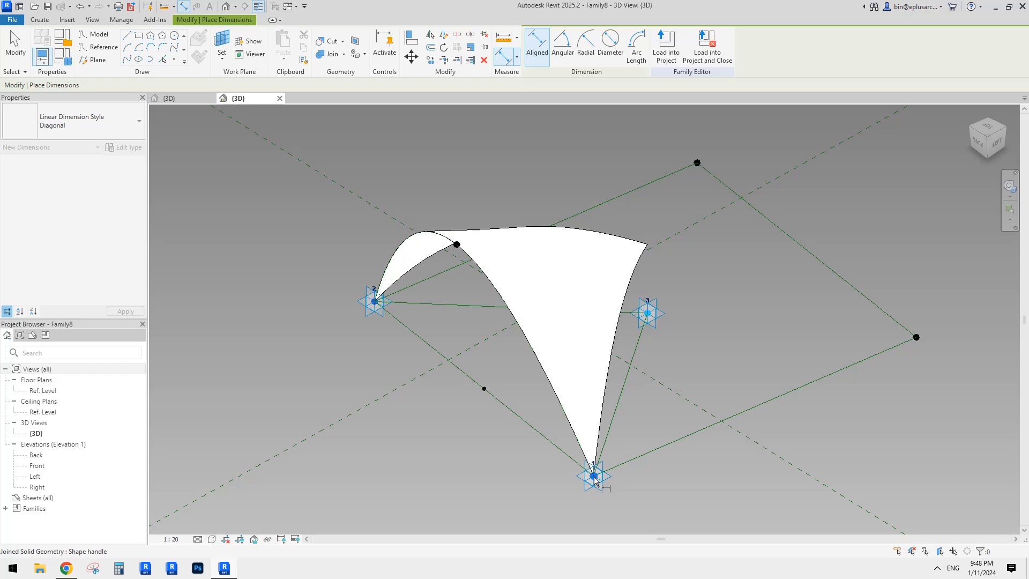
click(593, 477)
middle_drag(484, 415, 514, 319)
key(Escape)
key(Escape)
- Label the dimension between adaptive points 1 and 2 with a new instance reporting parameter named rp
click(465, 334)
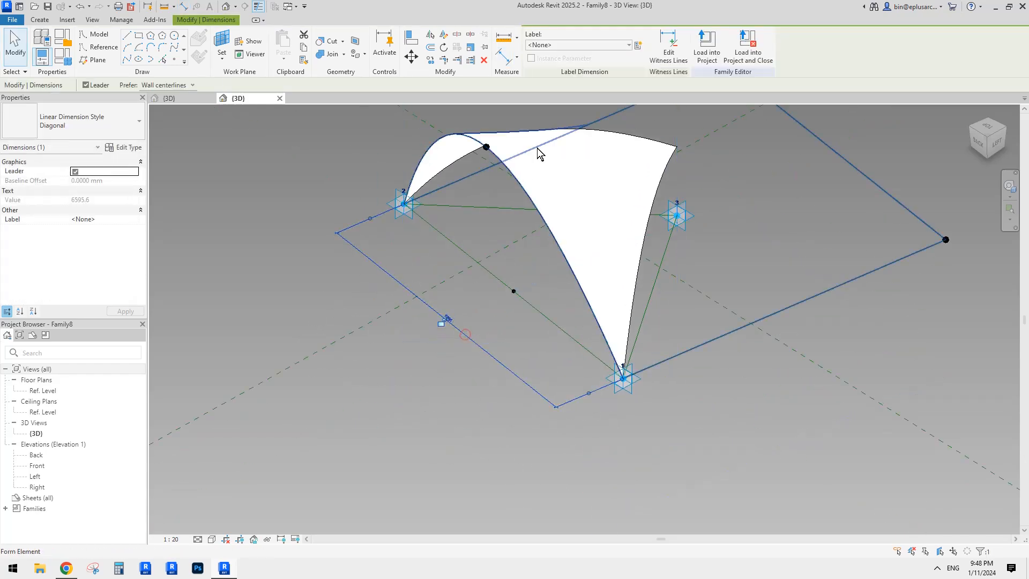
click(637, 46)
text(rp)
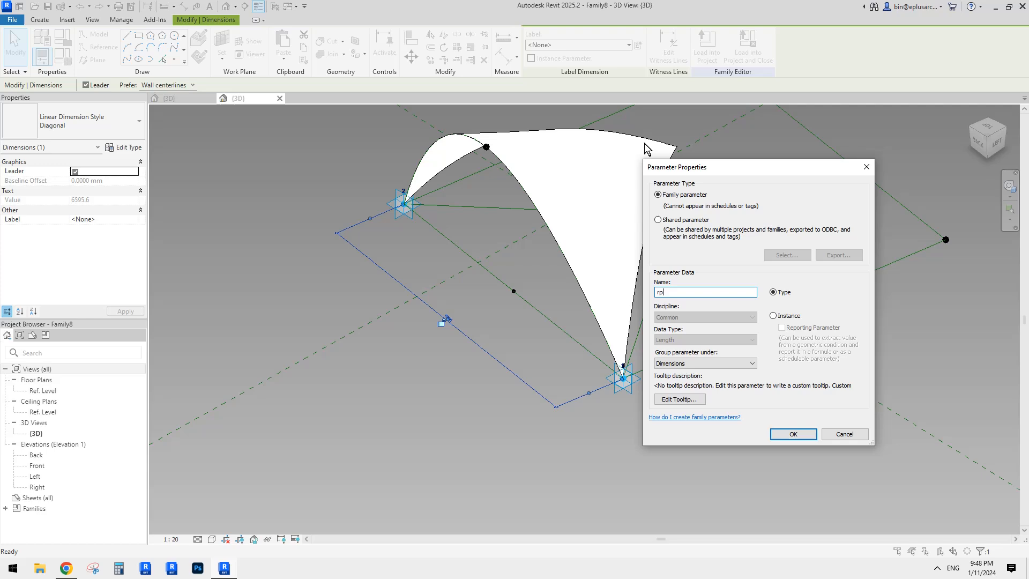
click(773, 316)
click(782, 327)
click(793, 434)
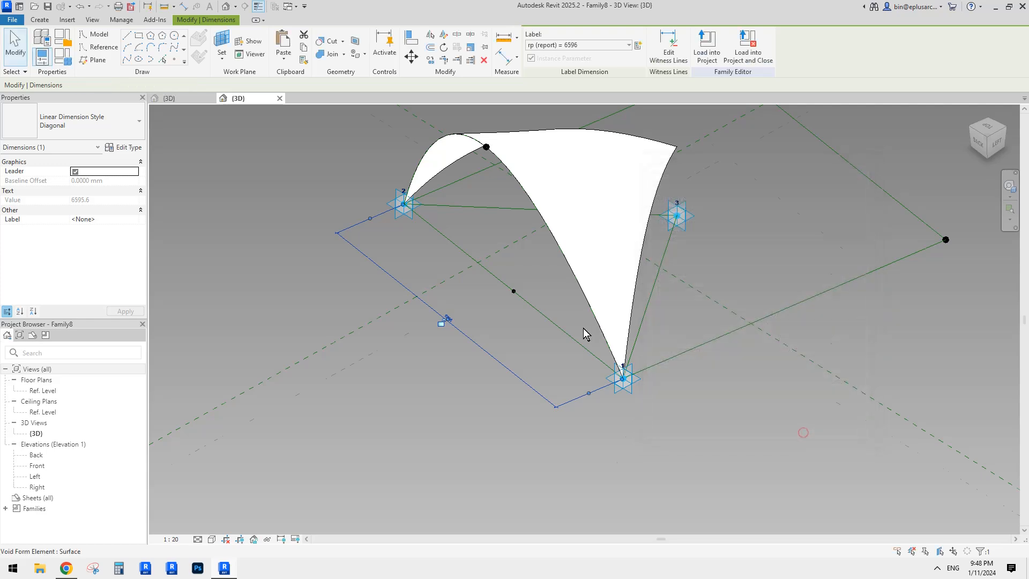
- Examine the offset properties of the reference point at the apex of the shell's arch, viewing the shell from several angles
shift+middle_drag(584, 329, 619, 260)
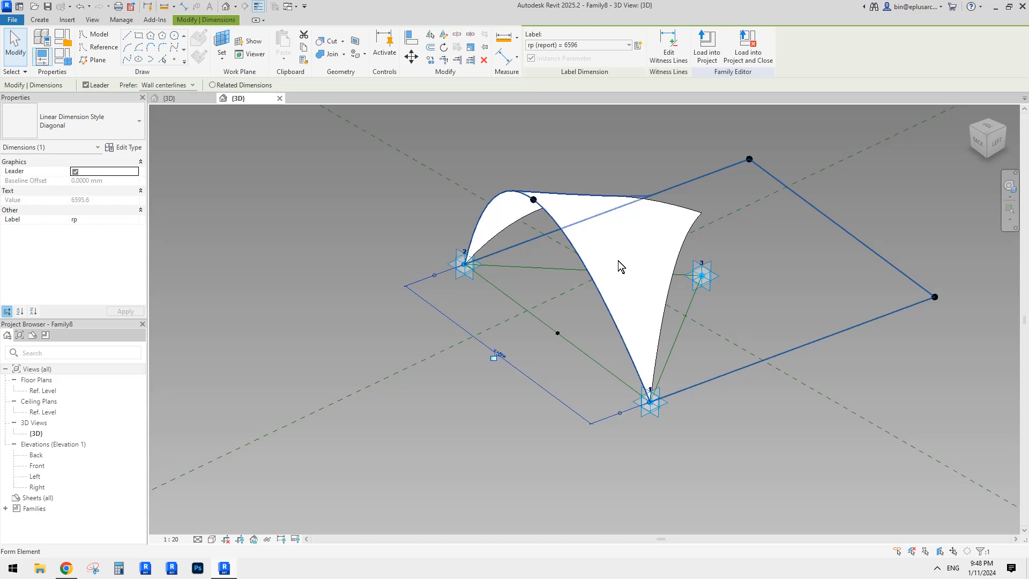
click(533, 200)
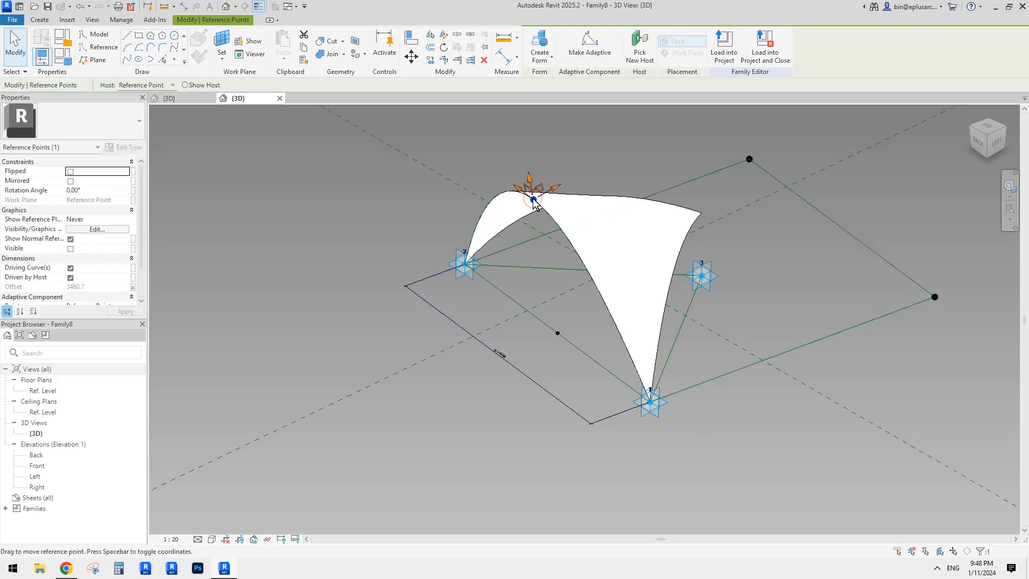
scroll(38, 262, down, 2)
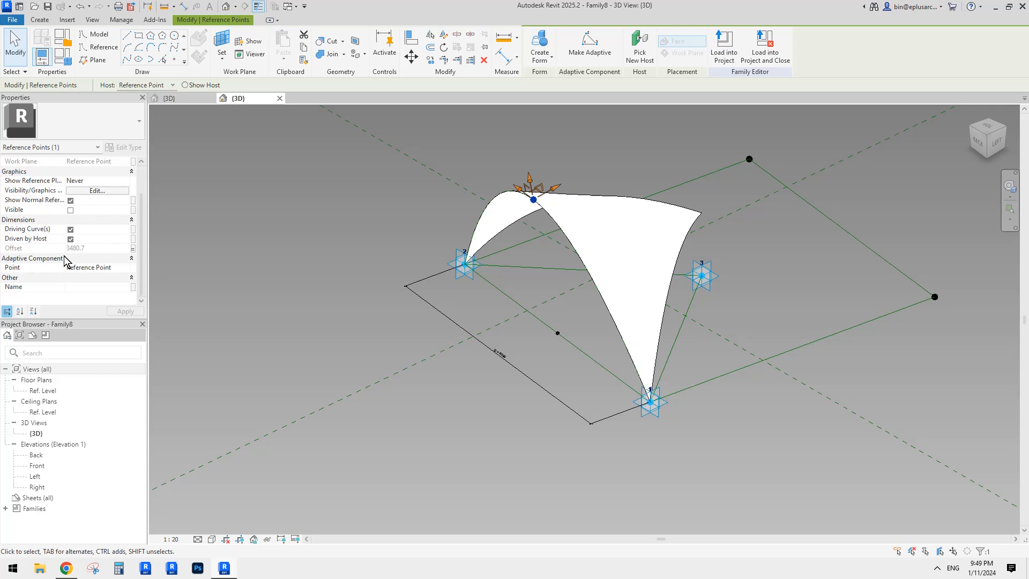
middle_drag(503, 291, 537, 280)
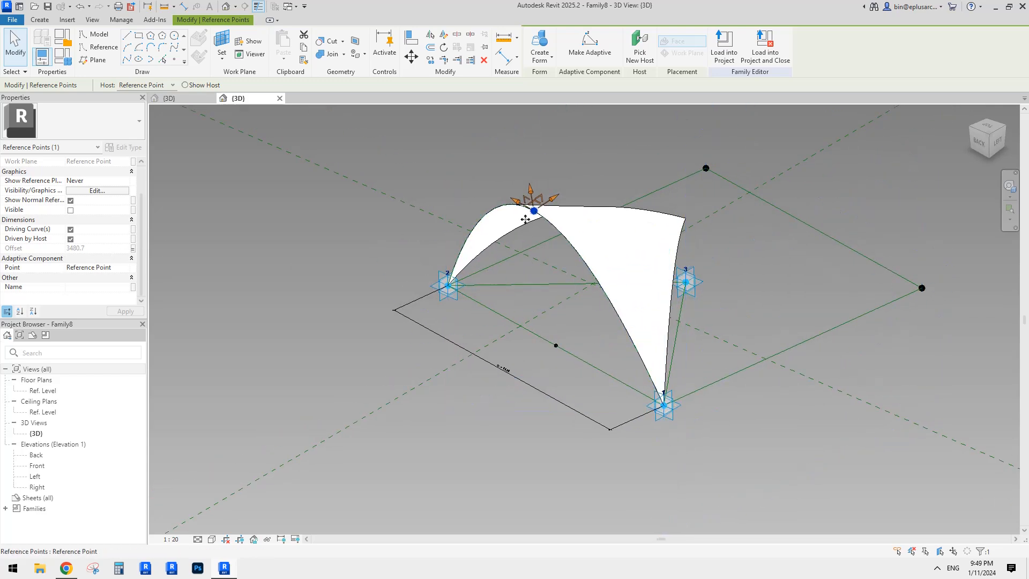
mouse_move(540, 216)
shift+middle_down()
mouse_move(665, 190)
mouse_move(600, 198)
mouse_move(554, 228)
shift+middle_up()
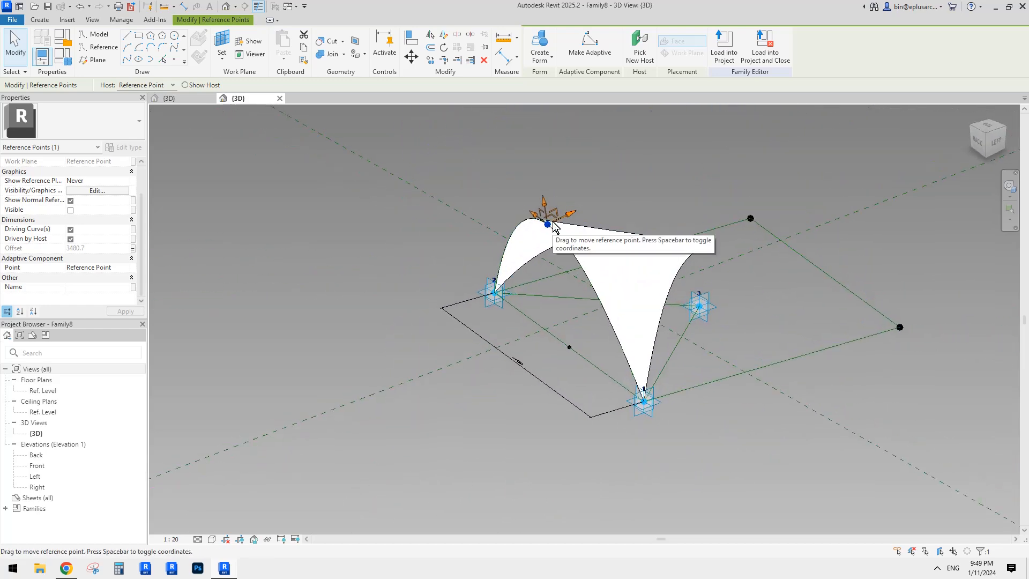
shift+middle_drag(554, 227, 564, 248)
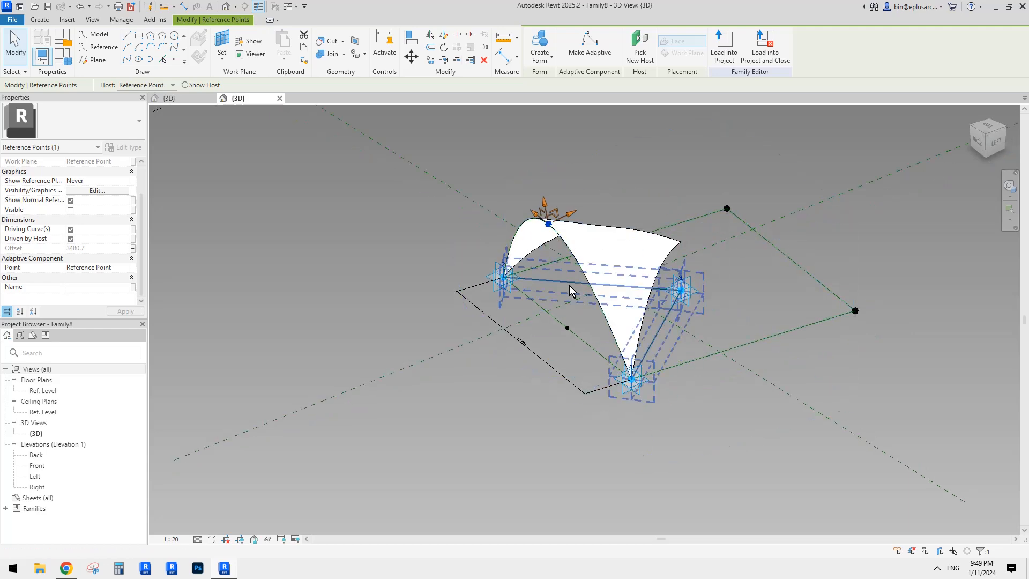
middle_drag(599, 280, 624, 291)
scroll(412, 225, up, 1)
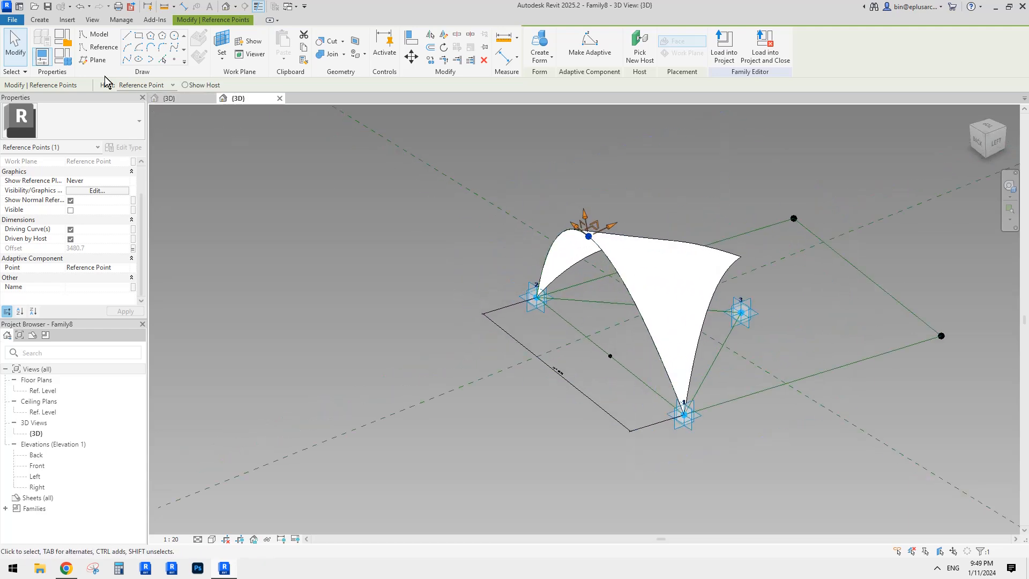
- Add an instance family parameter named nh with data type Number and set its value to 0.5
click(64, 63)
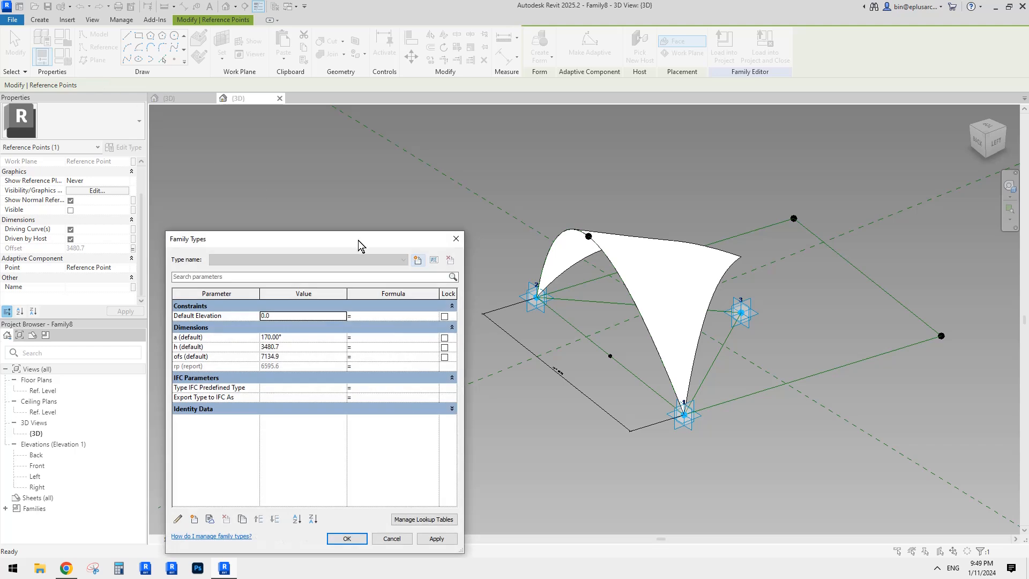
drag(355, 237, 399, 189)
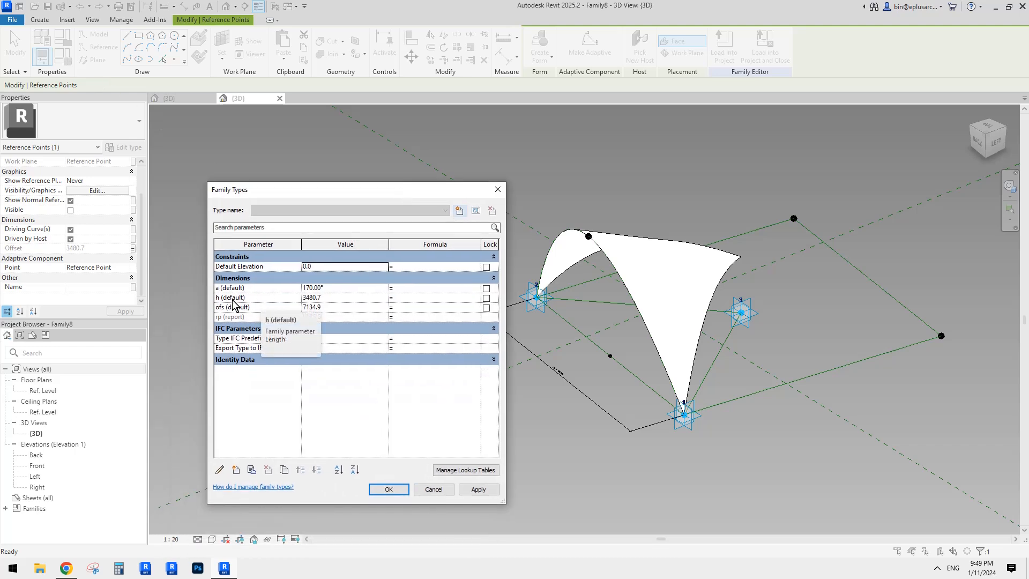
click(235, 470)
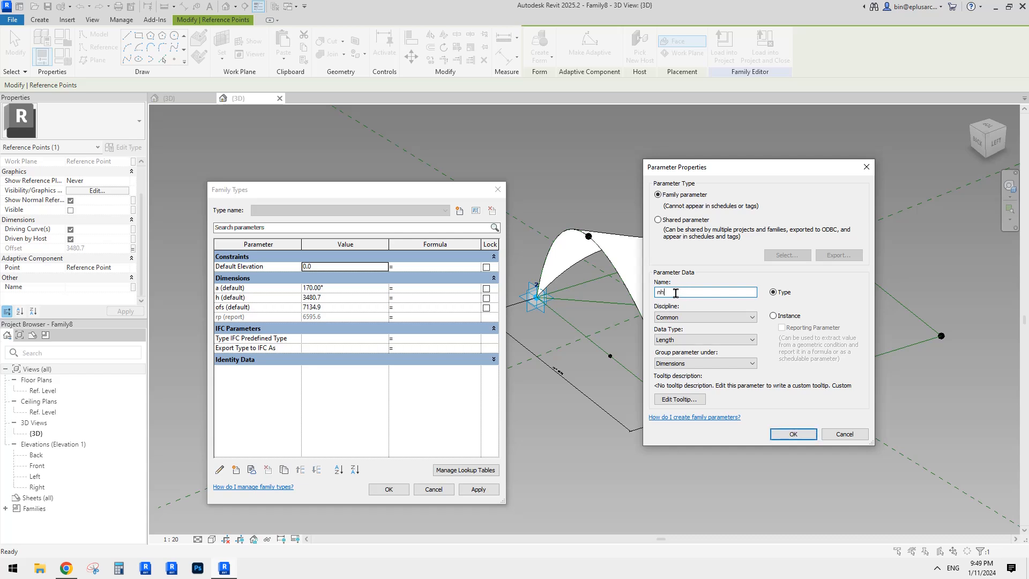
click(783, 320)
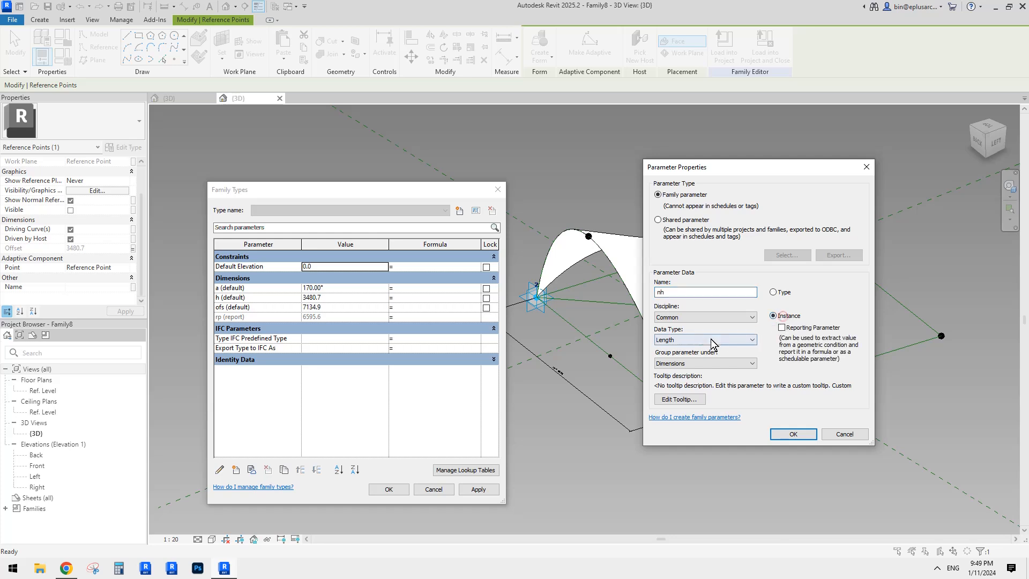
click(705, 340)
click(668, 405)
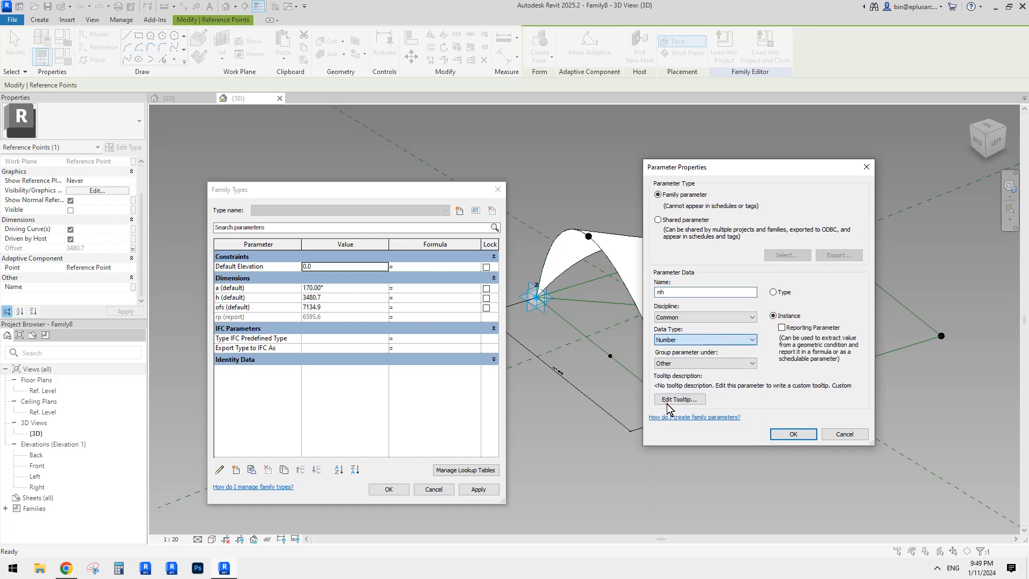
click(793, 436)
click(349, 368)
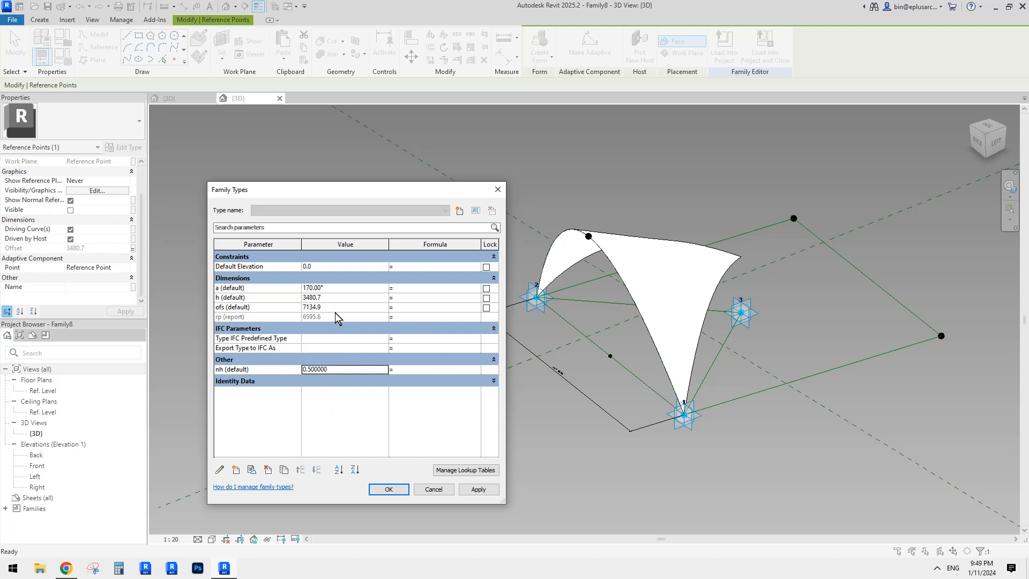
- Try to drive the h parameter with the formula rp*nh
click(407, 298)
text(rp*nh)
click(372, 428)
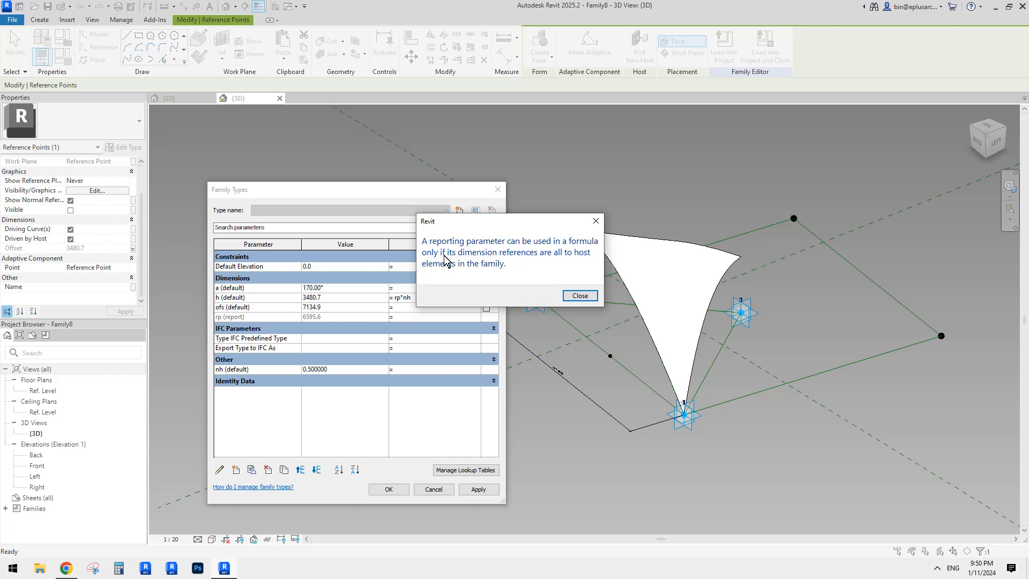
click(579, 296)
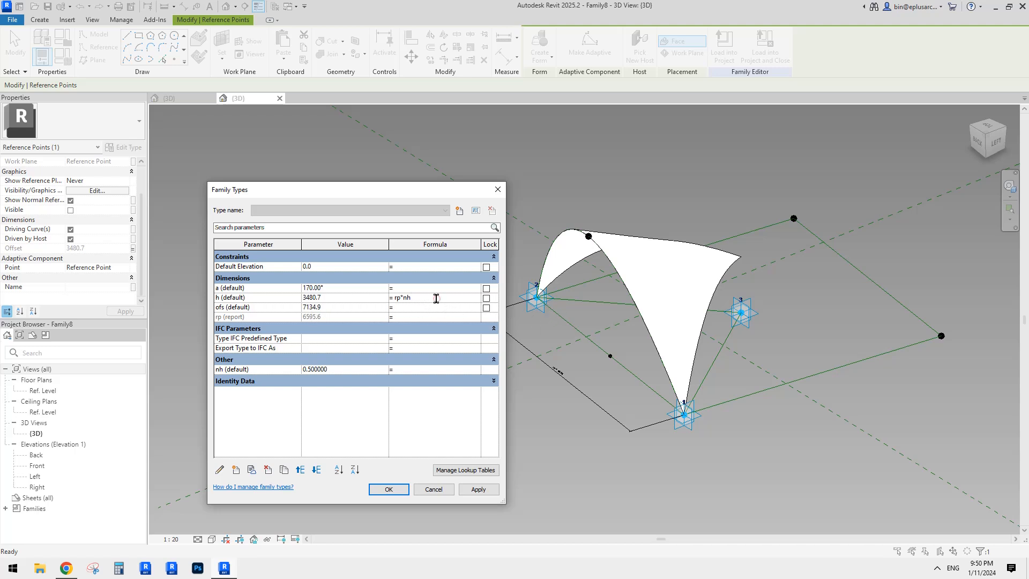
- Clear the formula of the h parameter and accept the family type settings
drag(414, 299, 377, 299)
key(BackSpace)
click(390, 490)
- Temporarily isolate adaptive points 1 and 2 together with the rp dimension to check its references, and restore the full view
scroll(580, 397, up, 2)
click(578, 394)
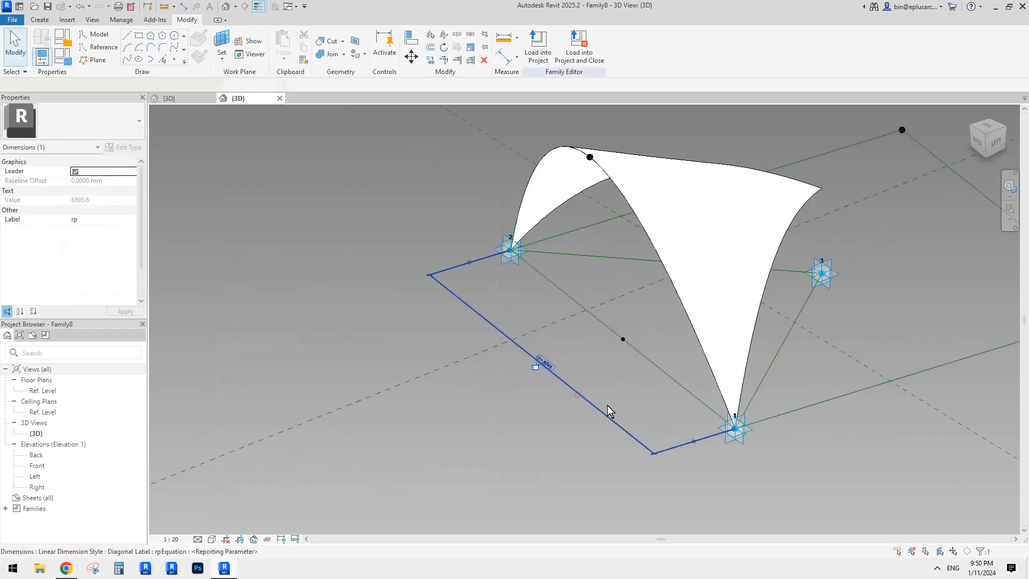
scroll(694, 418, up, 3)
scroll(765, 438, down, 2)
click(763, 448)
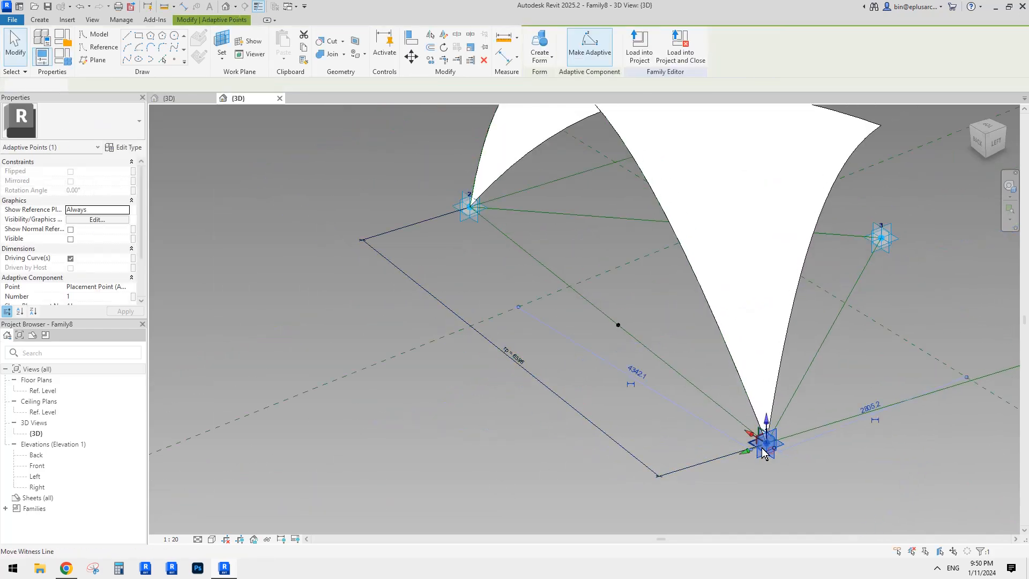
ctrl+click(476, 223)
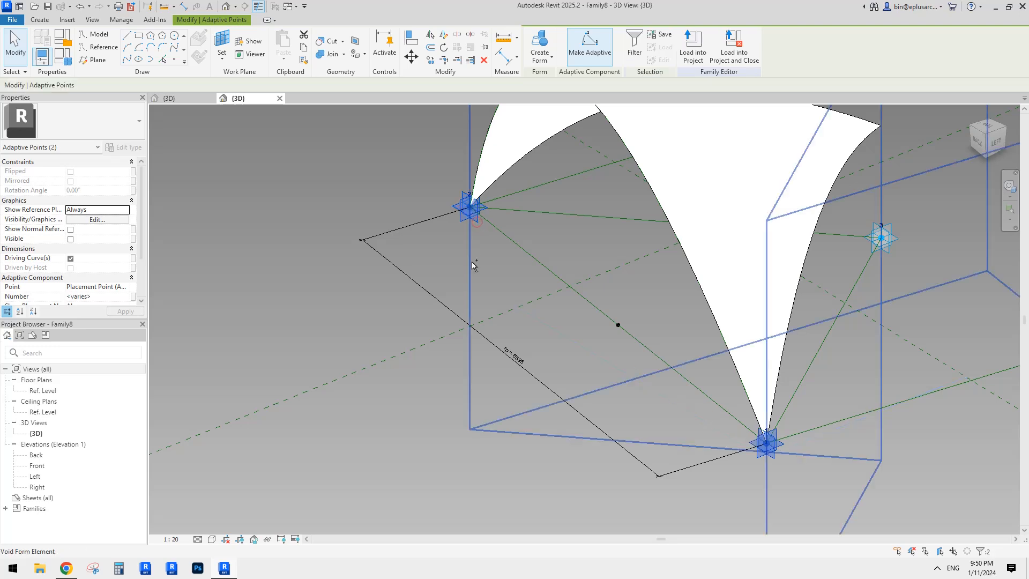
ctrl+click(455, 312)
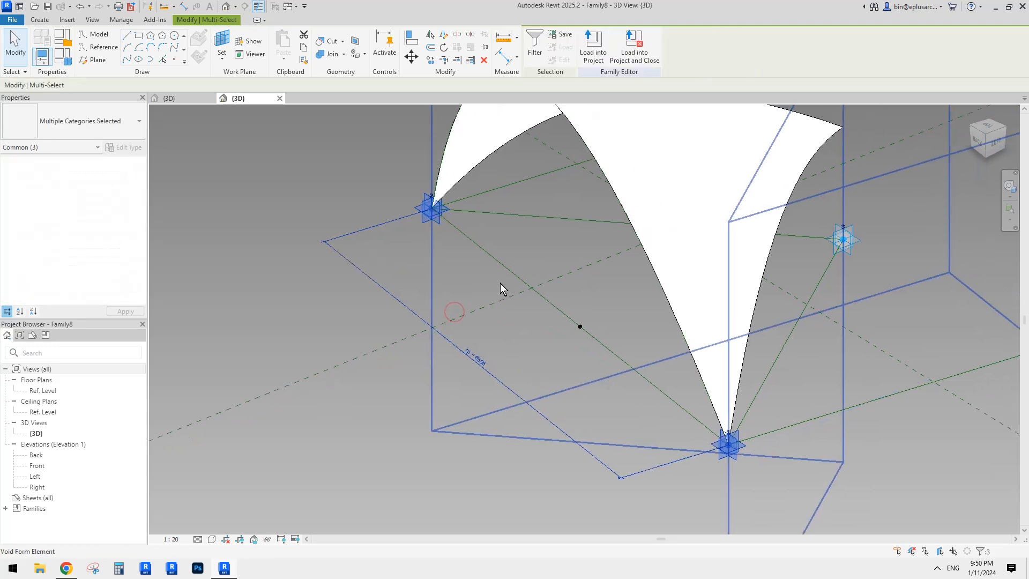
key(h)
key(i)
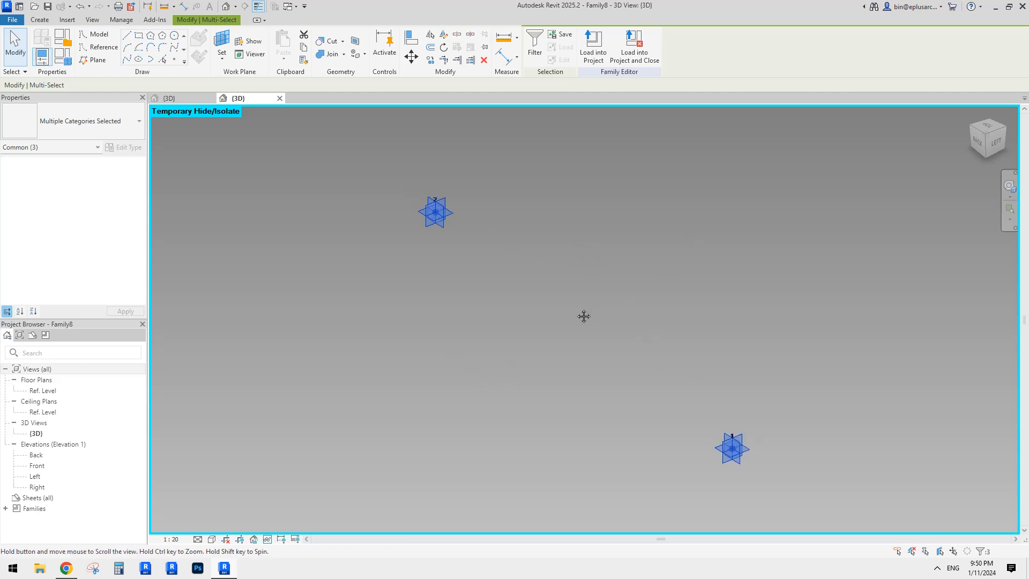
key(h)
key(r)
middle_drag(537, 285, 530, 298)
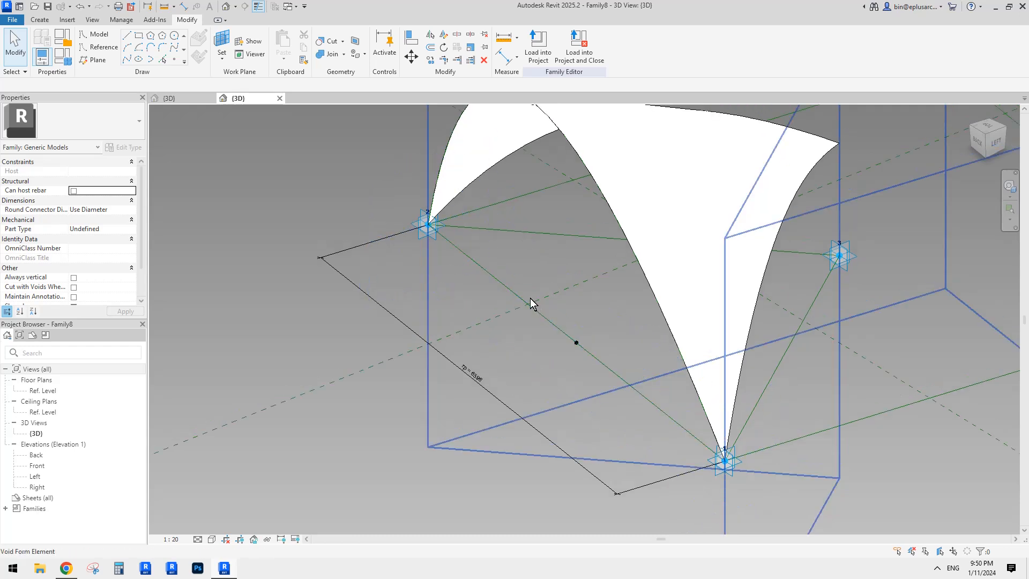
- Reattach the witness lines of the rp dimension to adaptive points 2 and 1
click(415, 333)
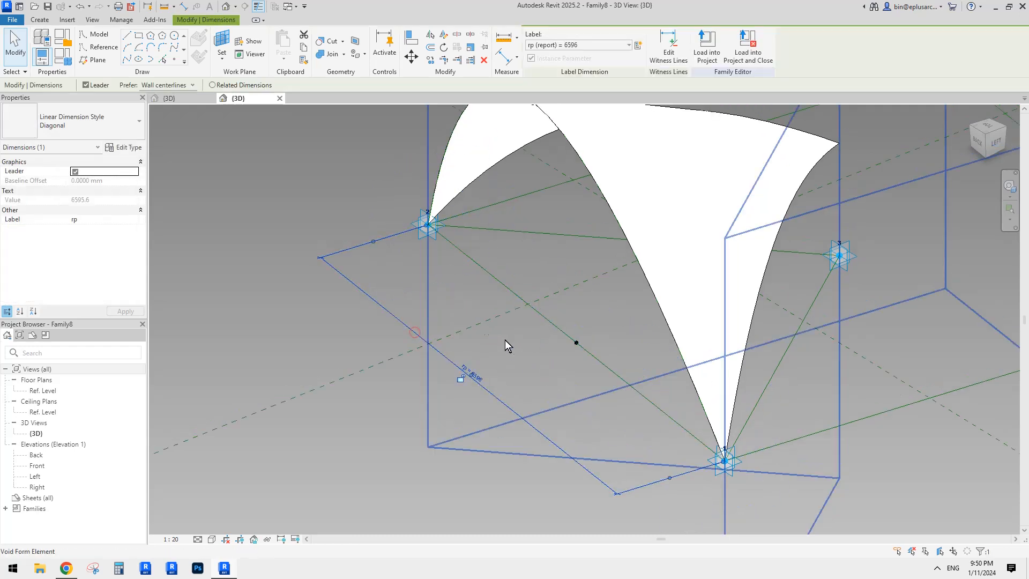
drag(373, 241, 431, 229)
drag(669, 478, 728, 467)
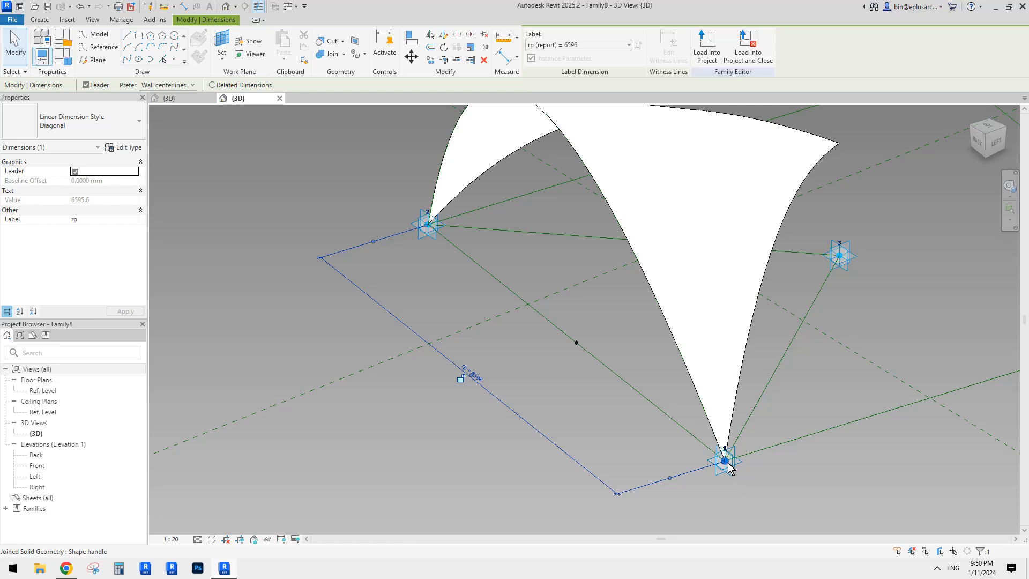
- Recheck the rp dimension by isolating it again with adaptive points 1 and 2, and undo the isolation
click(728, 465)
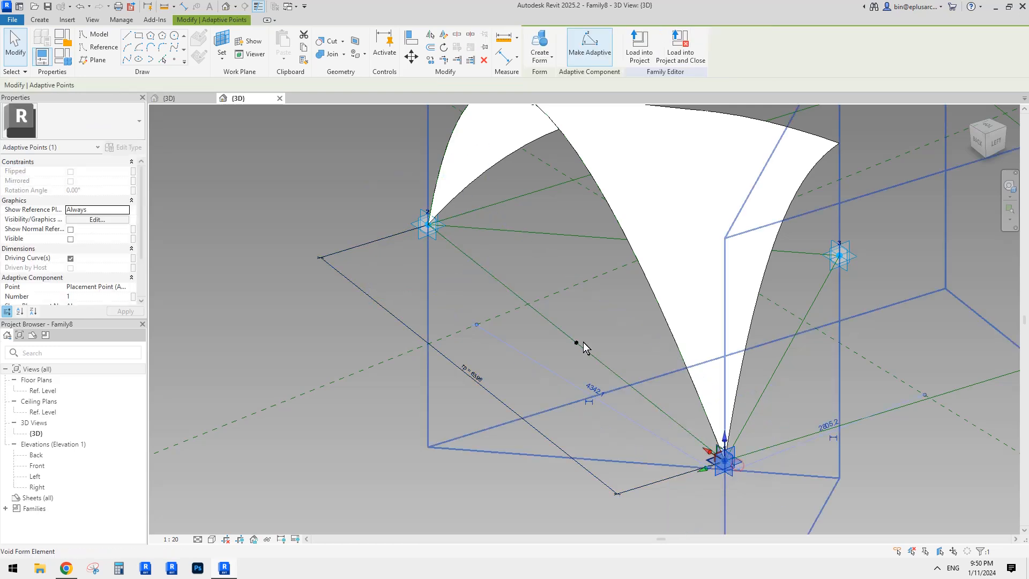
ctrl+click(436, 237)
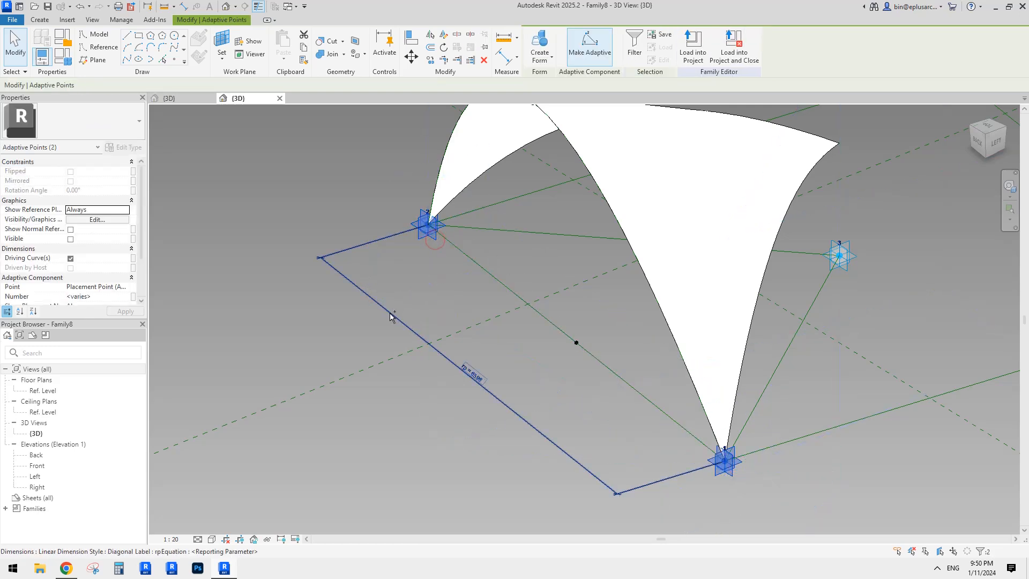
ctrl+click(390, 315)
key(h)
key(i)
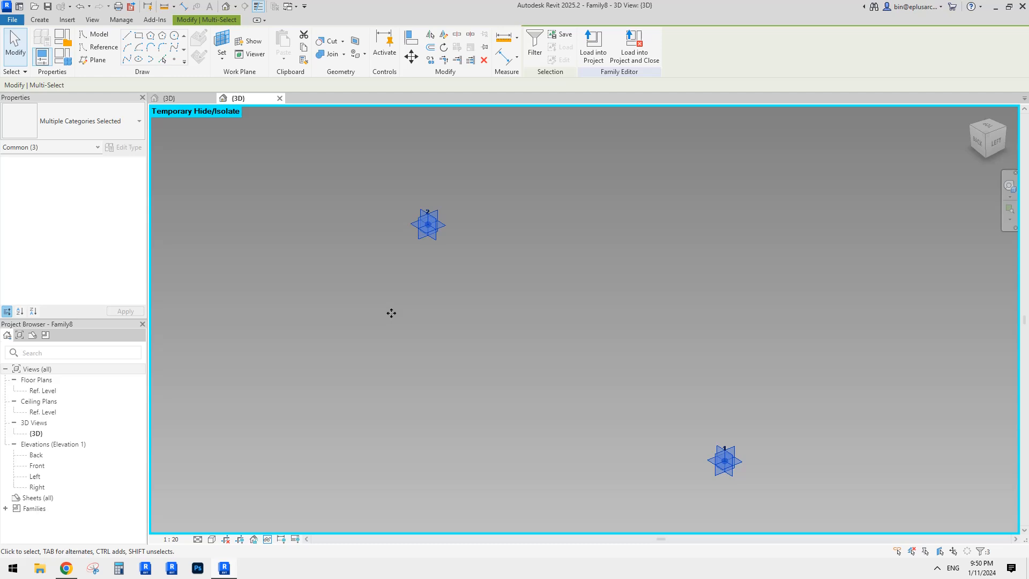
click(420, 320)
key(ctrl+z)
middle_drag(603, 400, 574, 376)
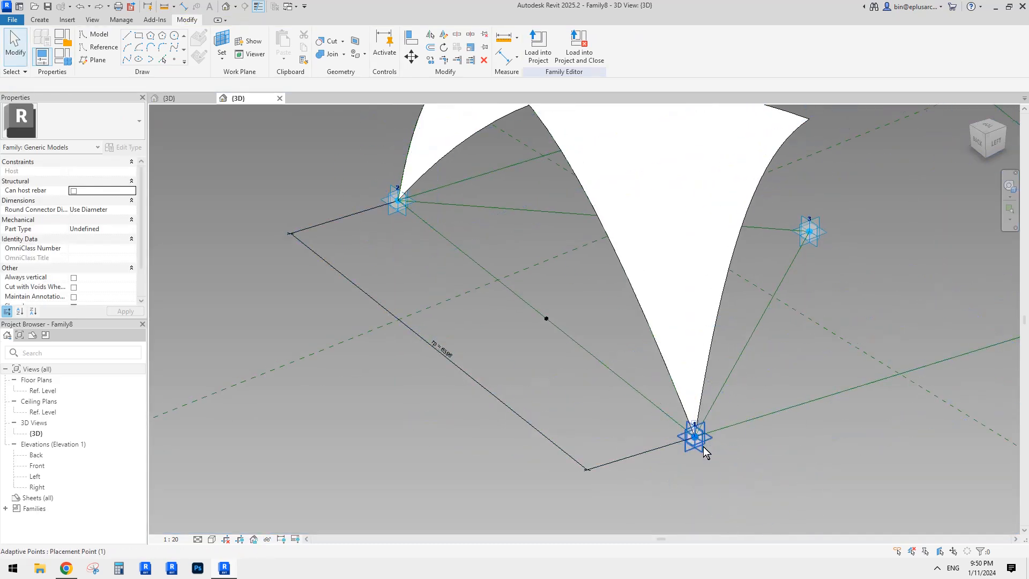
- Delete the rp dimension between adaptive points 1 and 2
click(450, 360)
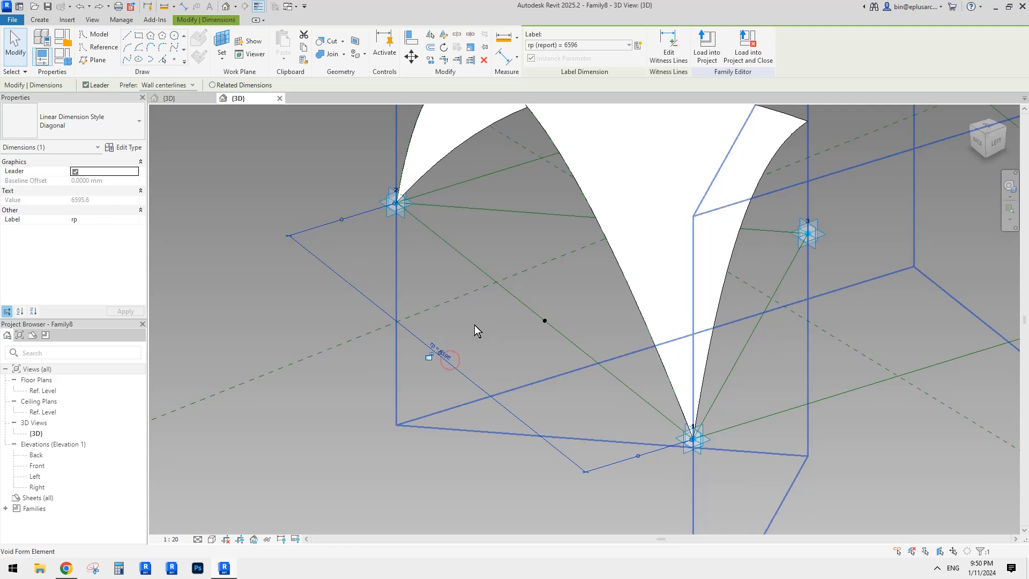
key(Escape)
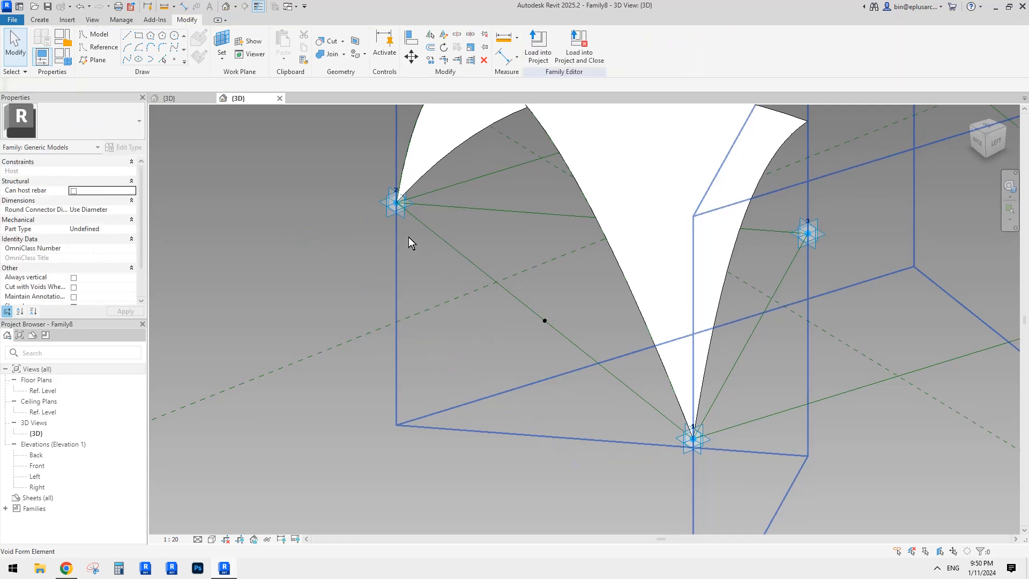
click(393, 213)
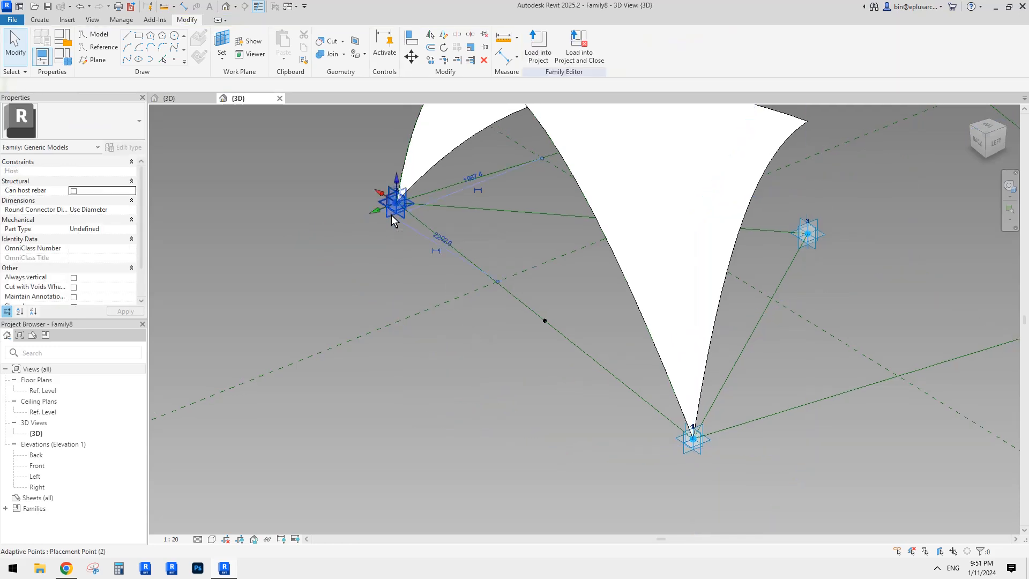
ctrl+click(690, 438)
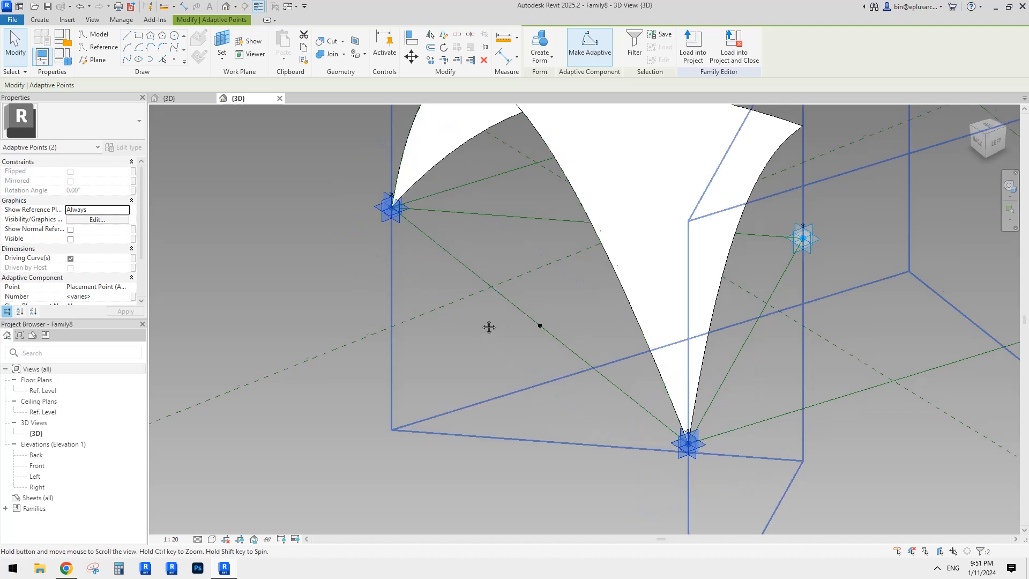
key(h)
key(i)
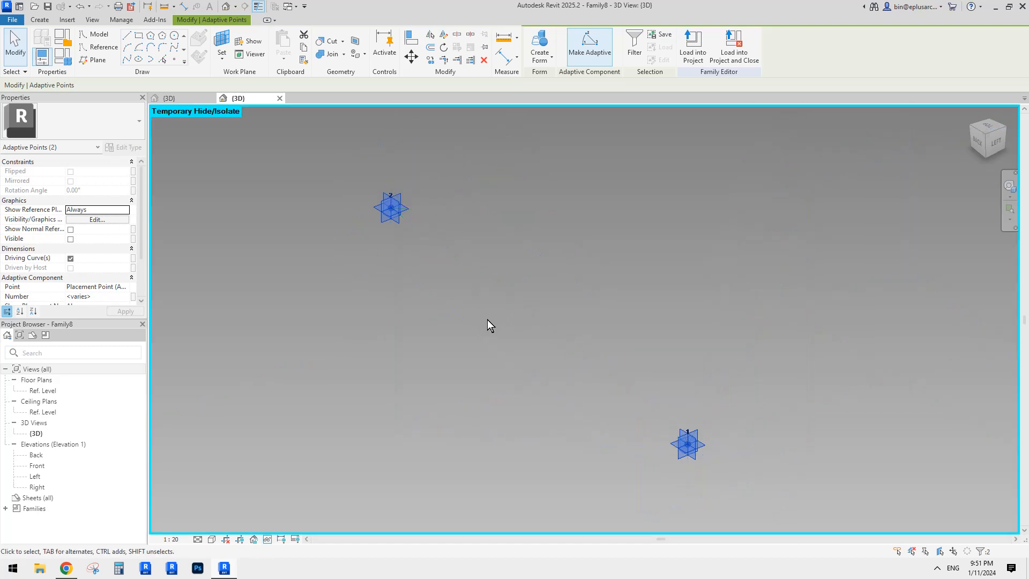
key(d)
key(i)
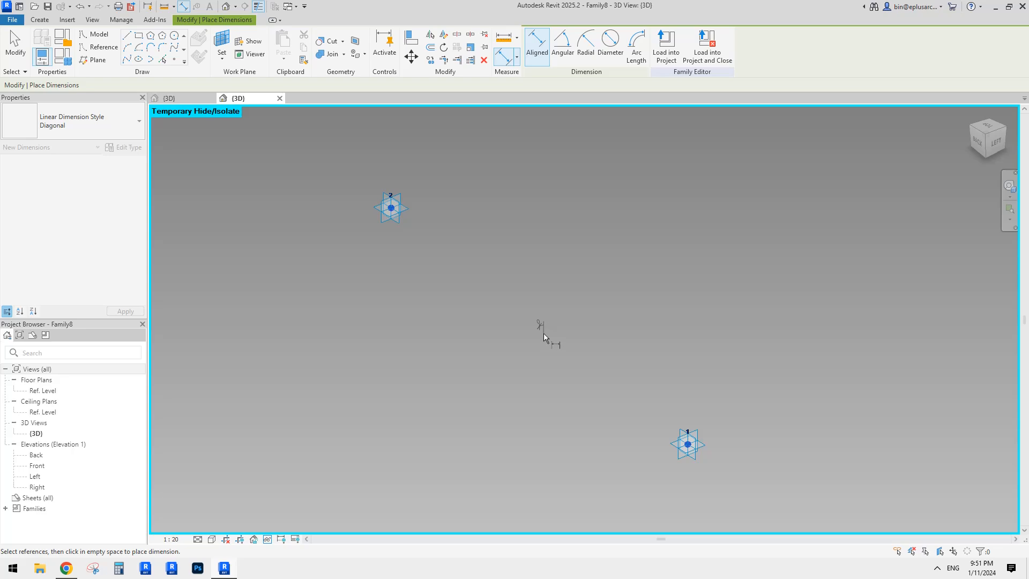
key(Escape)
key(Escape)
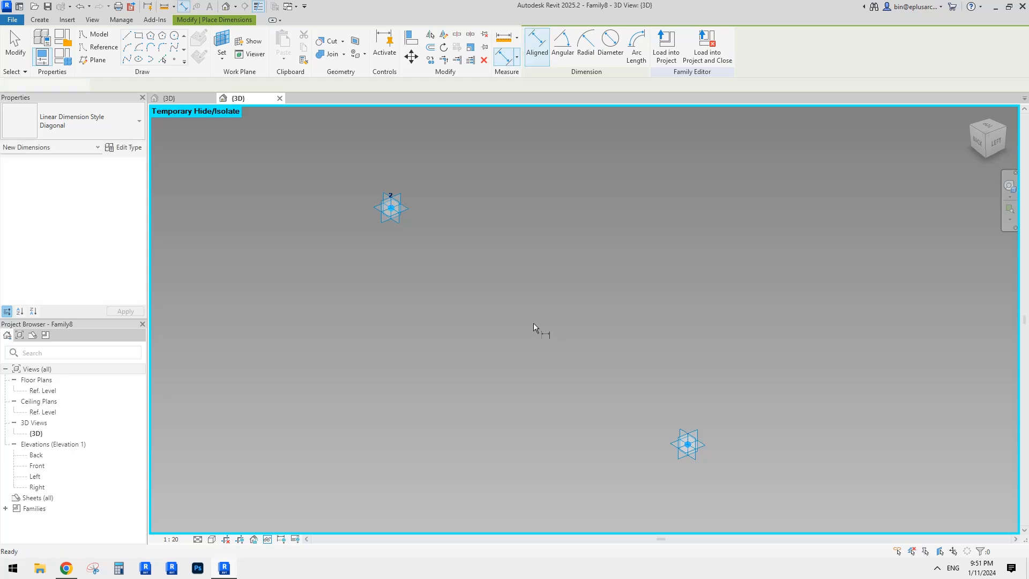
key(h)
key(r)
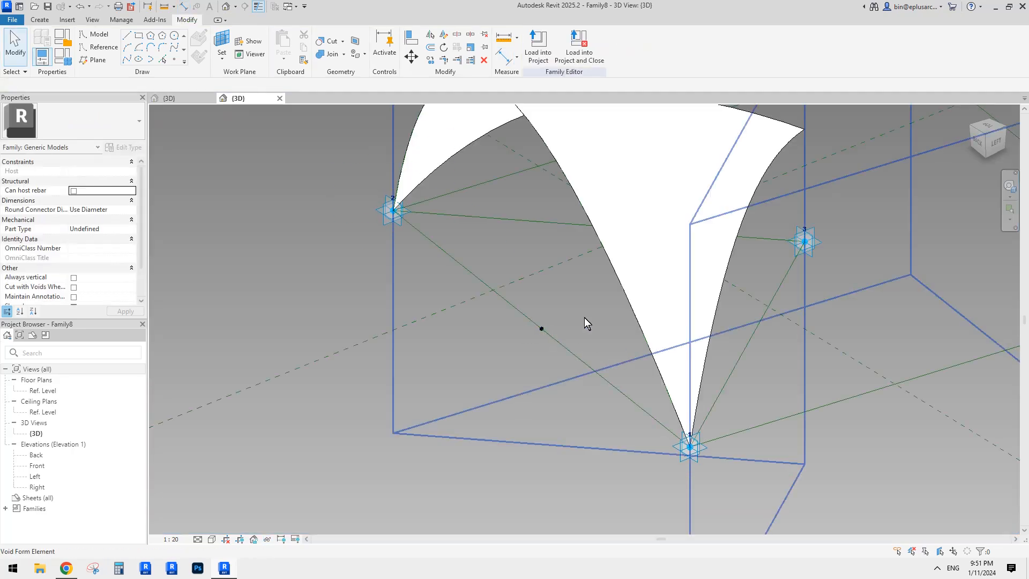
- Set the work plane to a plane of the reference line joining adaptive points 1 and 2
middle_drag(506, 325, 500, 337)
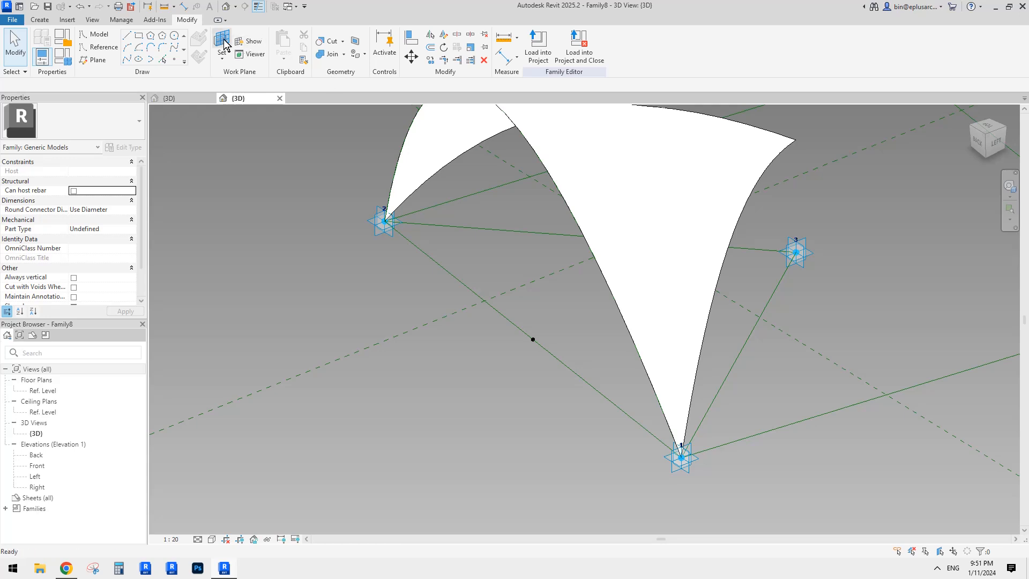
click(378, 203)
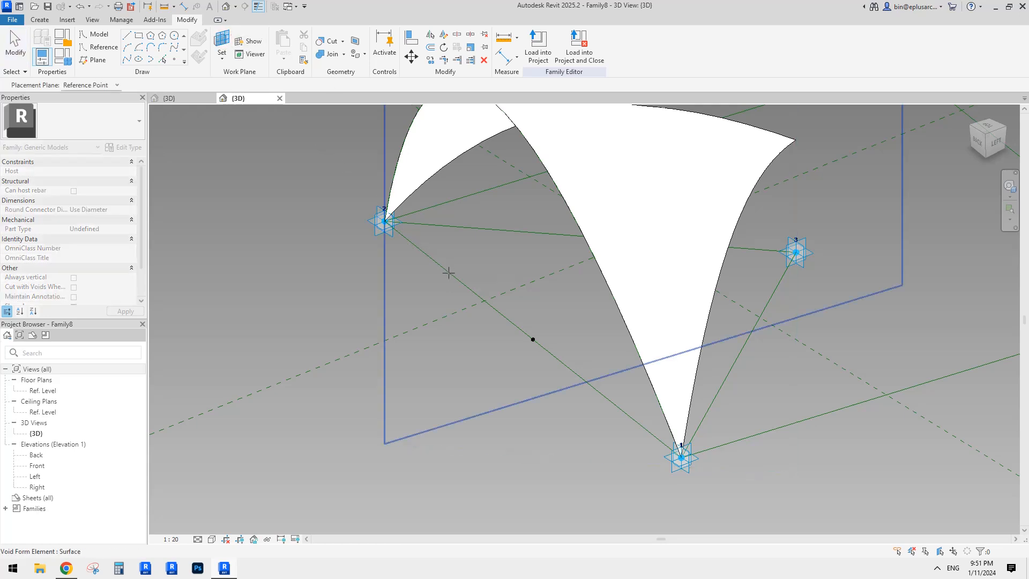
key(Tab)
key(Escape)
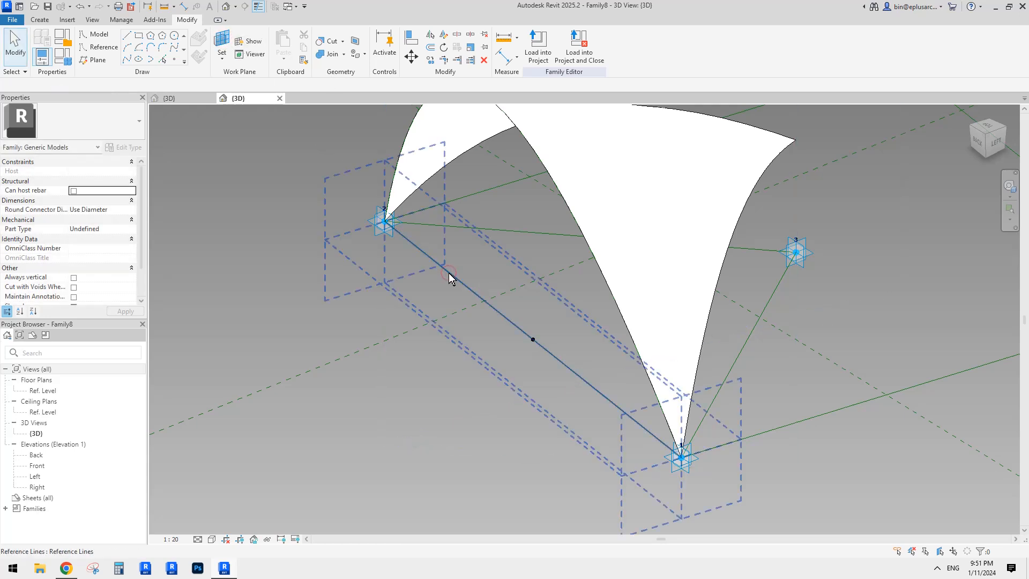
- Temporarily isolate adaptive points 1 and 2 and place an aligned dimension between them
click(376, 240)
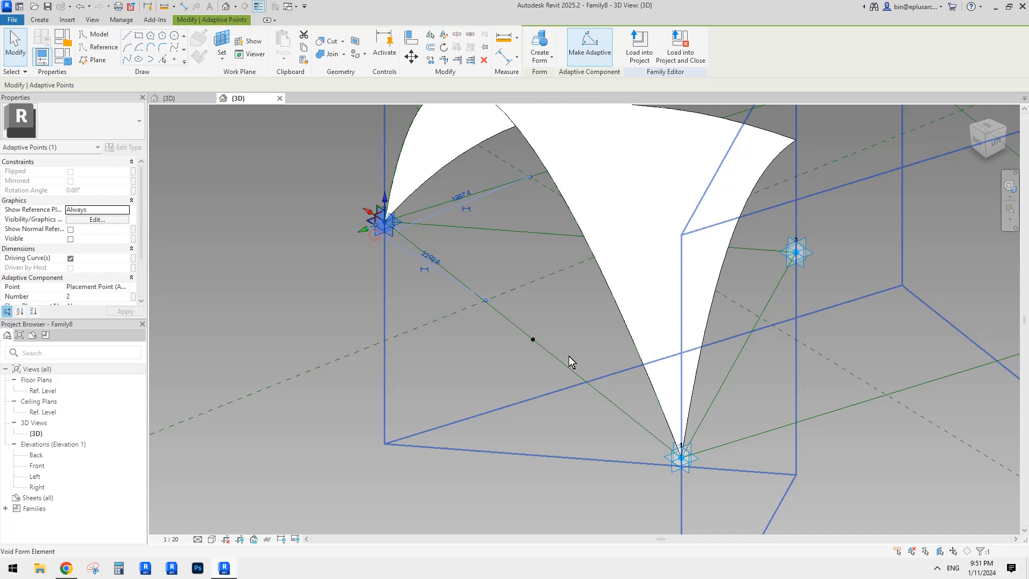
ctrl+click(687, 470)
key(h)
key(i)
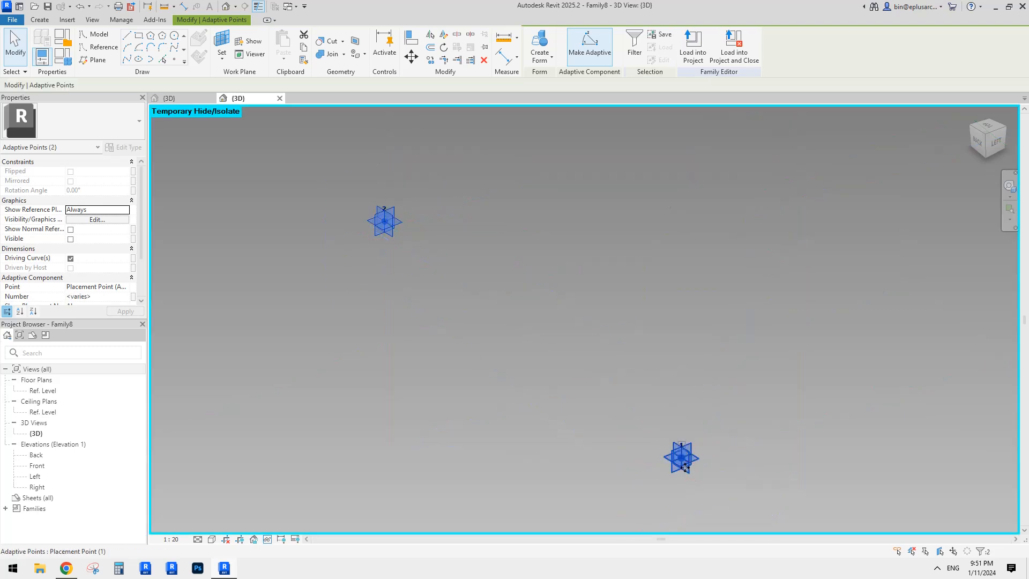
key(d)
key(i)
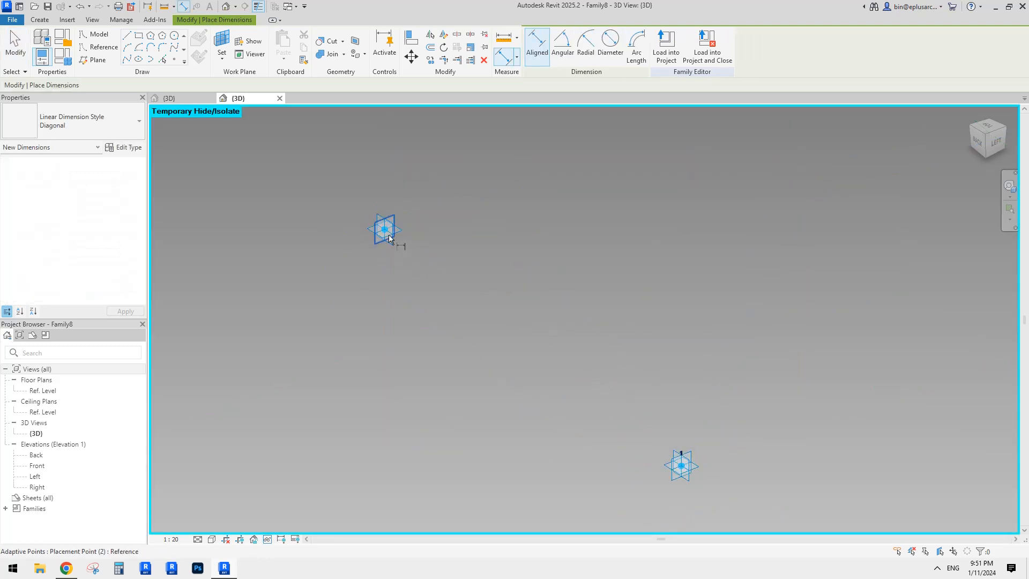
click(385, 230)
click(681, 465)
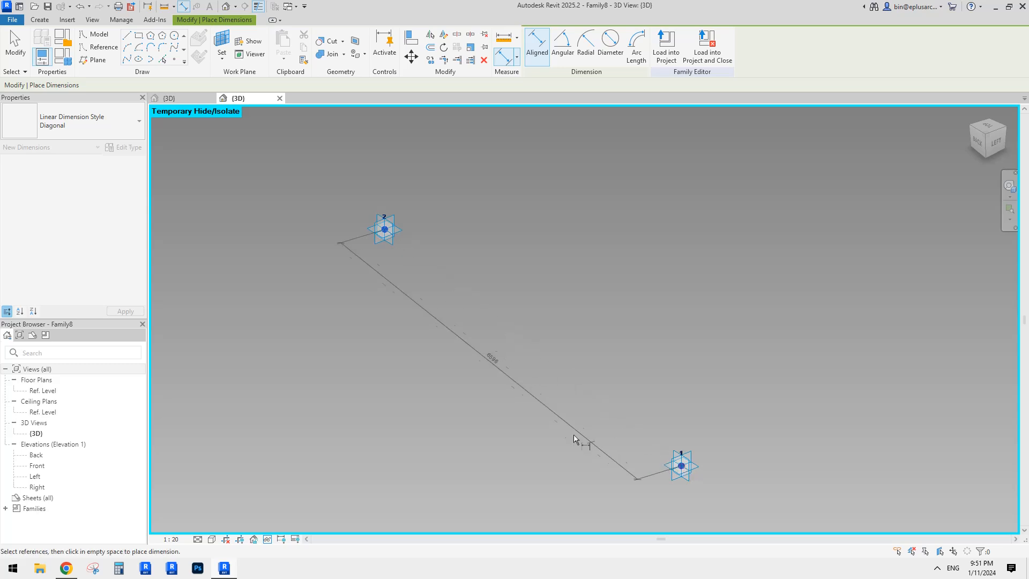
click(514, 406)
key(Escape)
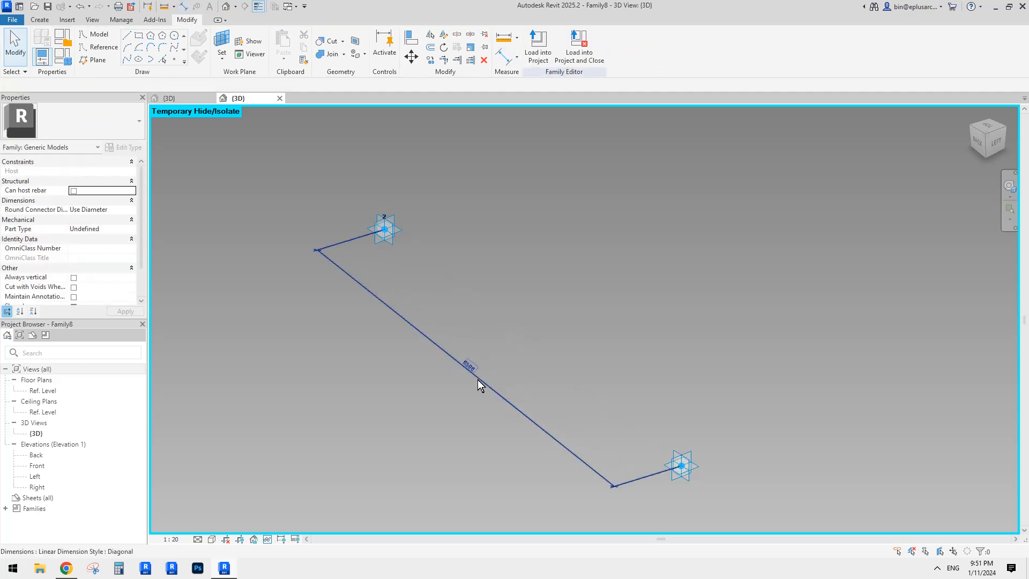
- Label the new dimension with the reporting parameter rp and restore the hidden elements in the view
click(478, 379)
click(592, 45)
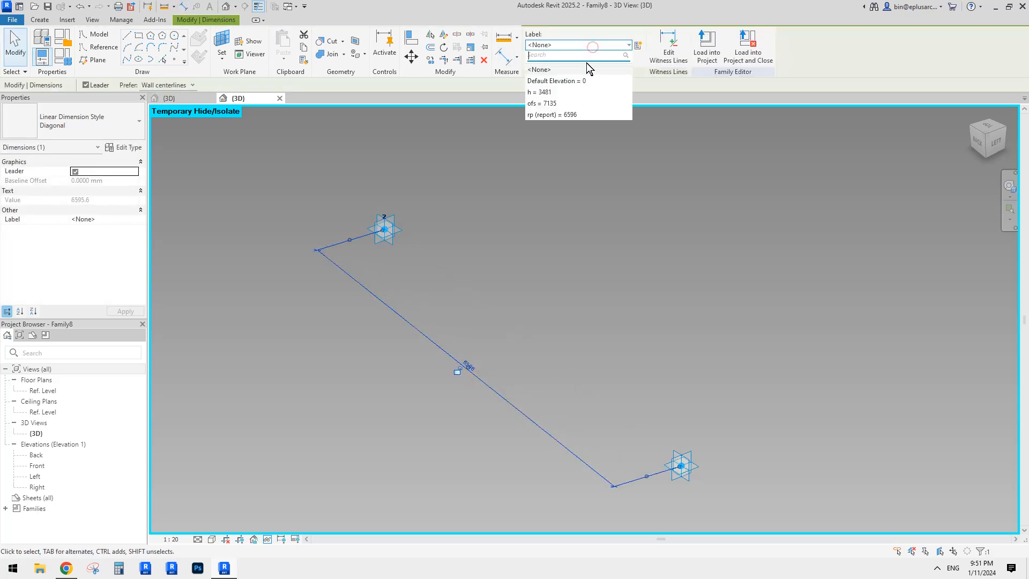
click(548, 114)
click(483, 262)
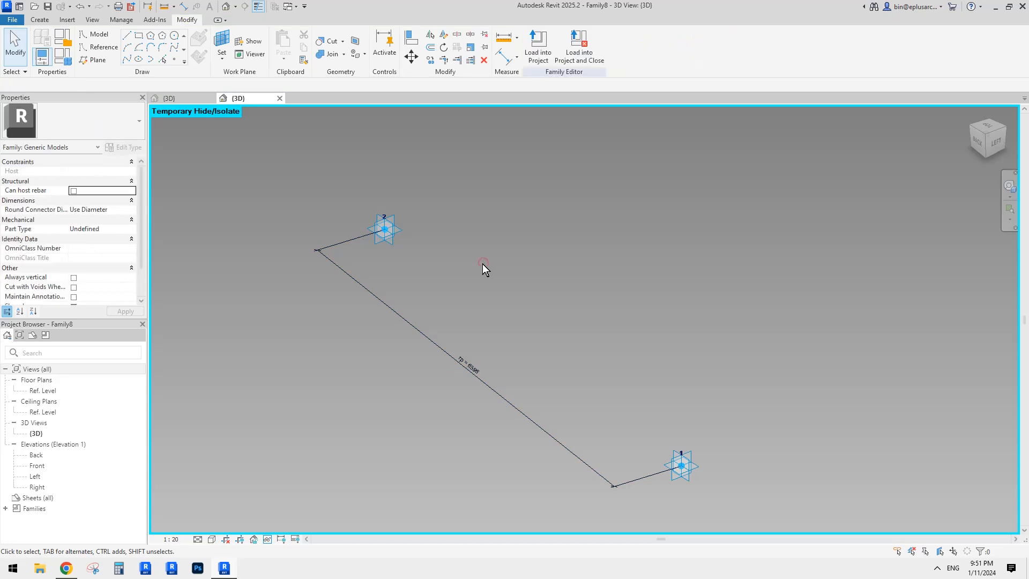
key(h)
key(r)
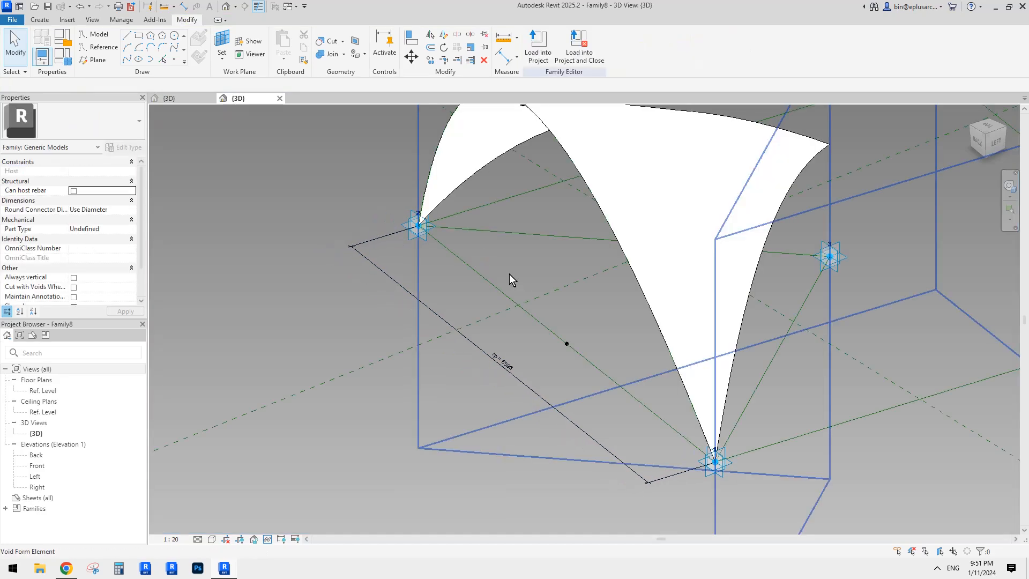
- Examine the rp dimension and how it attaches to adaptive points 1 and 2 beneath the shell
scroll(509, 274, down, 1)
middle_drag(509, 274, 527, 346)
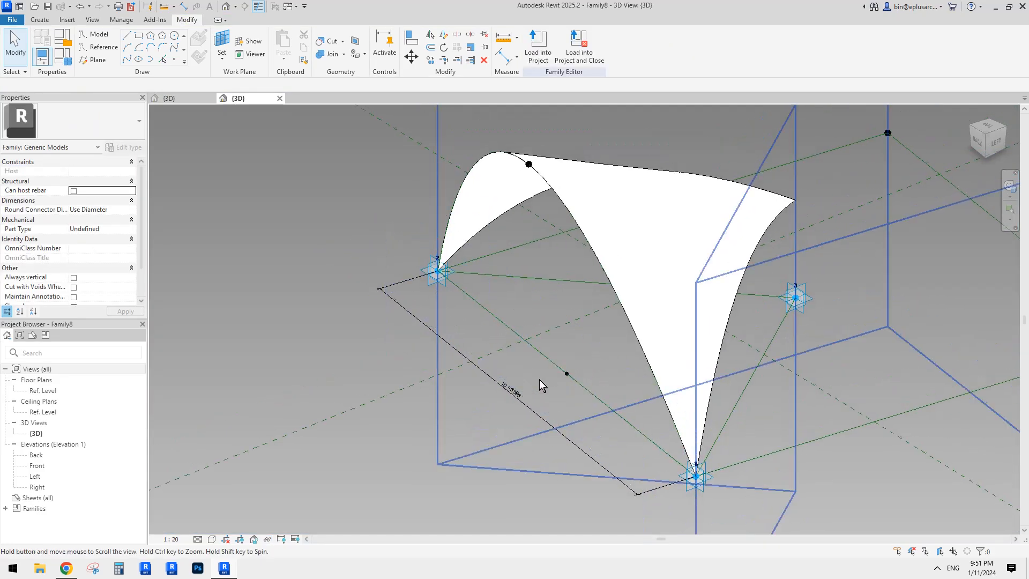
scroll(517, 379, up, 1)
middle_drag(531, 385, 510, 355)
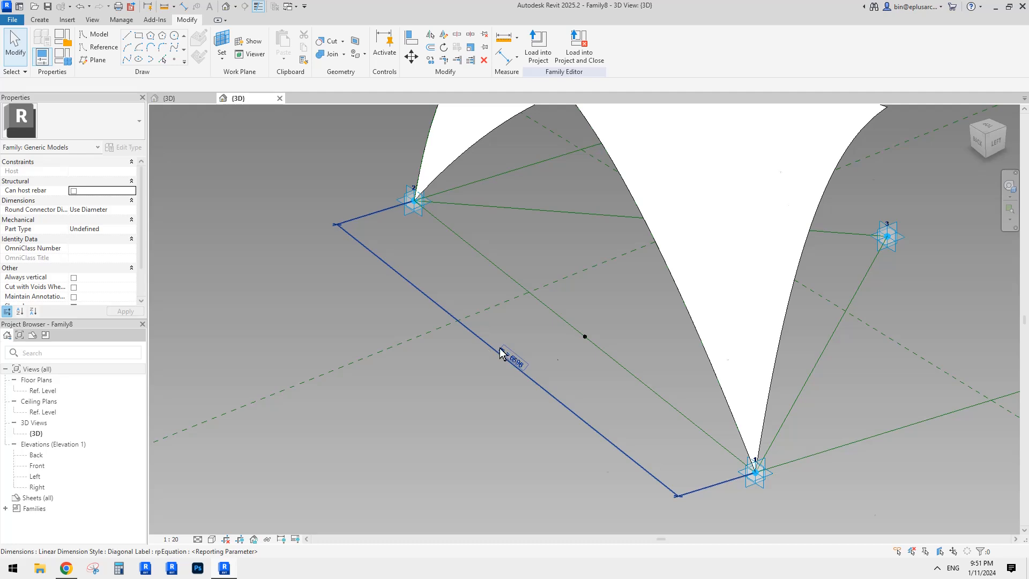
scroll(713, 284, down, 1)
middle_drag(713, 284, 653, 312)
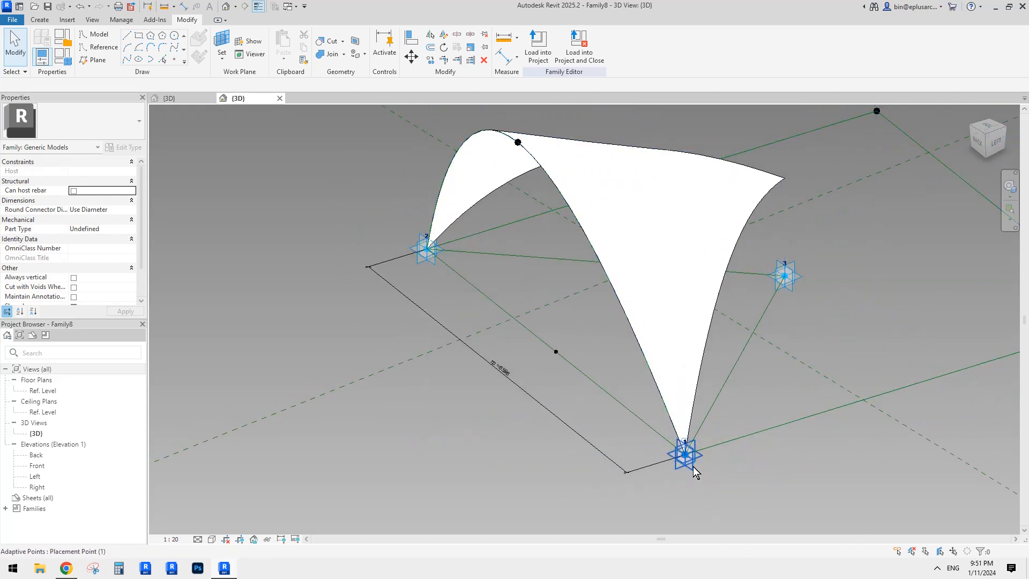
middle_drag(478, 345, 490, 354)
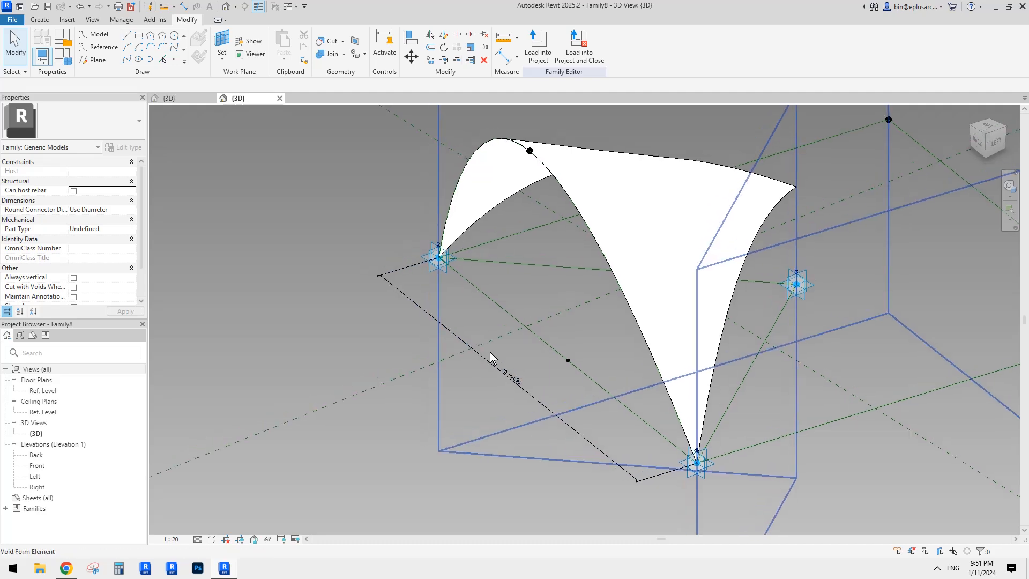
click(527, 396)
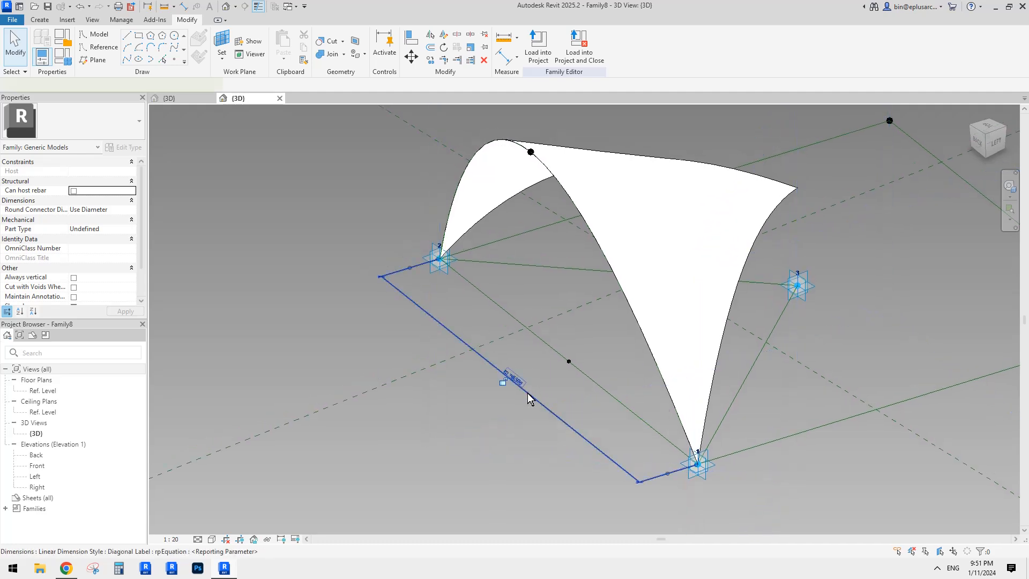
click(527, 400)
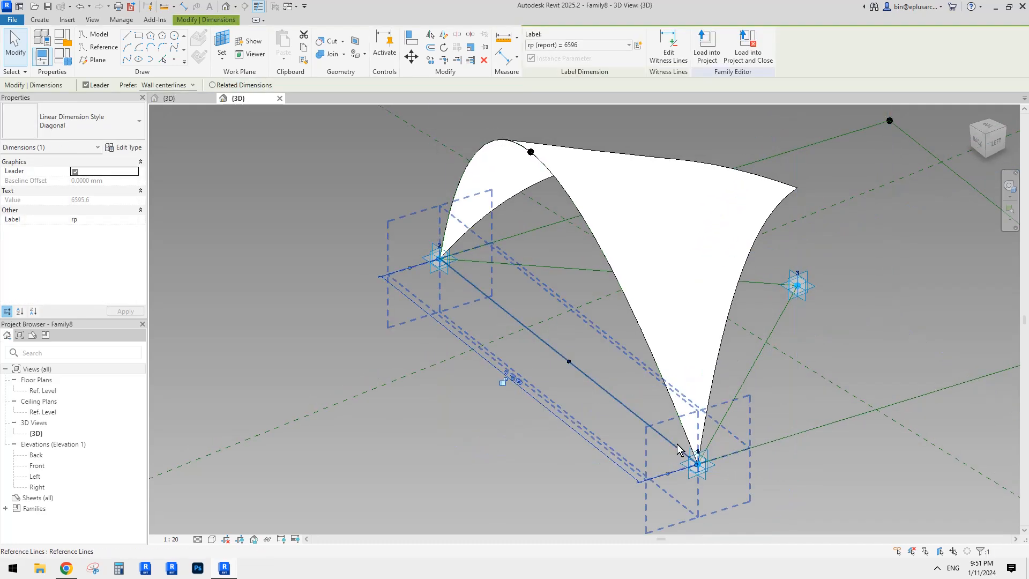
middle_drag(696, 449, 694, 452)
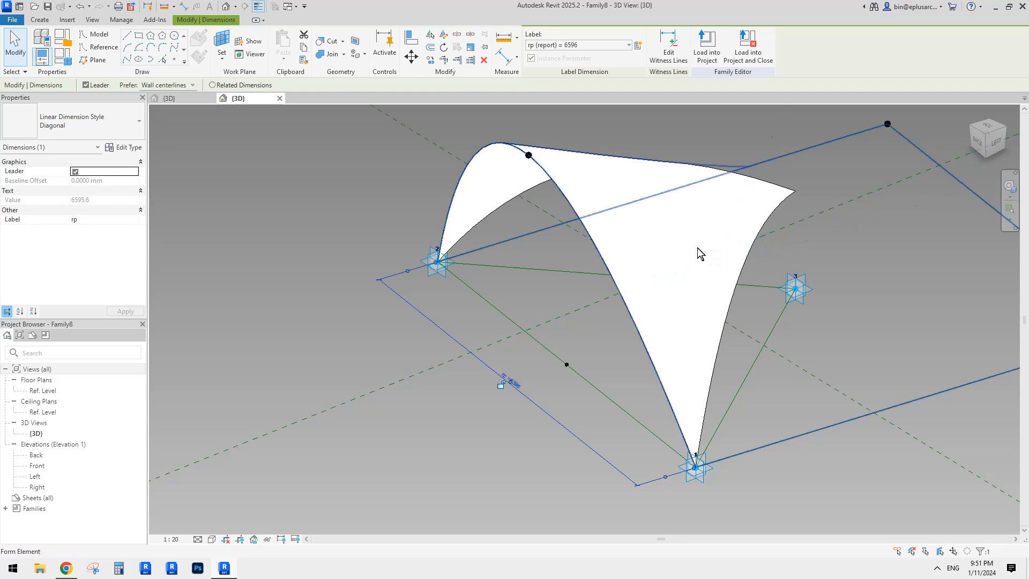
key(Escape)
- Set the formula of the h parameter to rp*nh in the family types and accept it
click(188, 97)
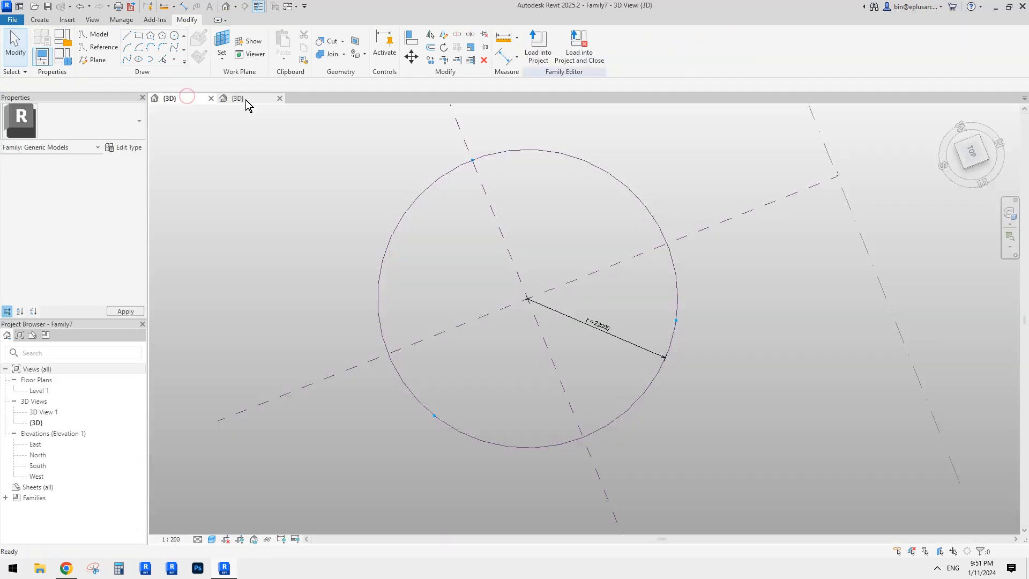
click(246, 100)
click(63, 57)
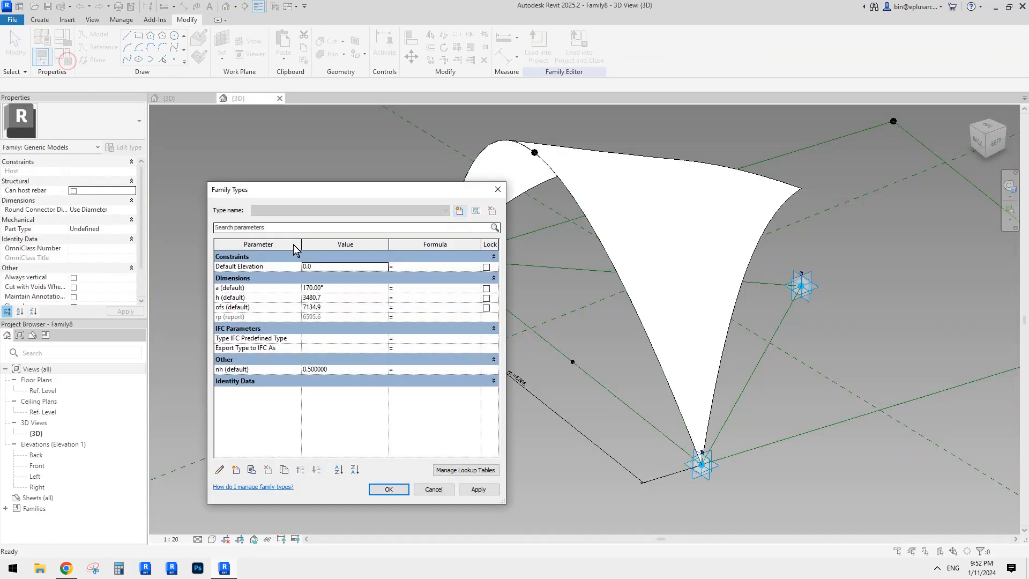
click(409, 298)
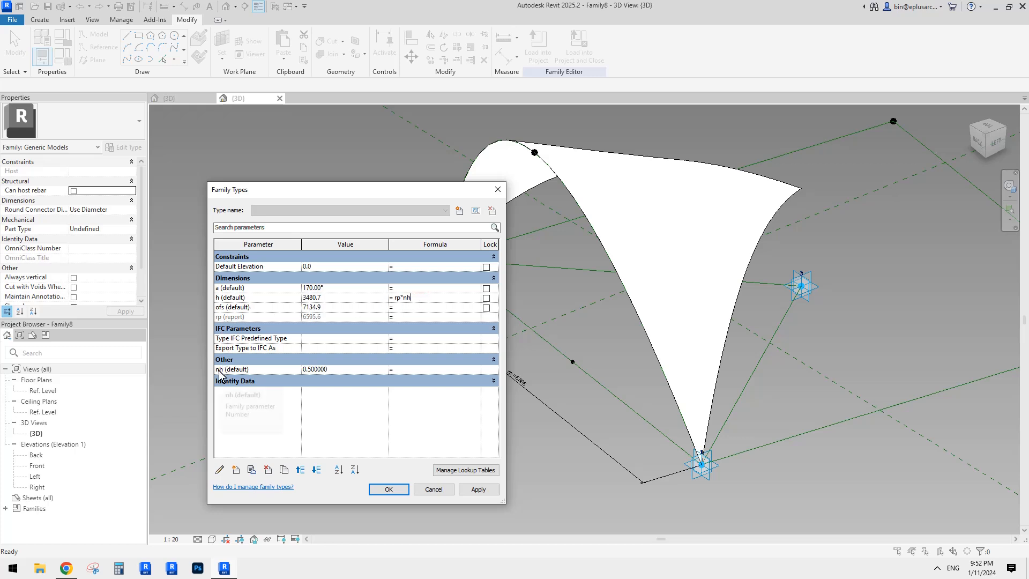
click(475, 490)
click(388, 488)
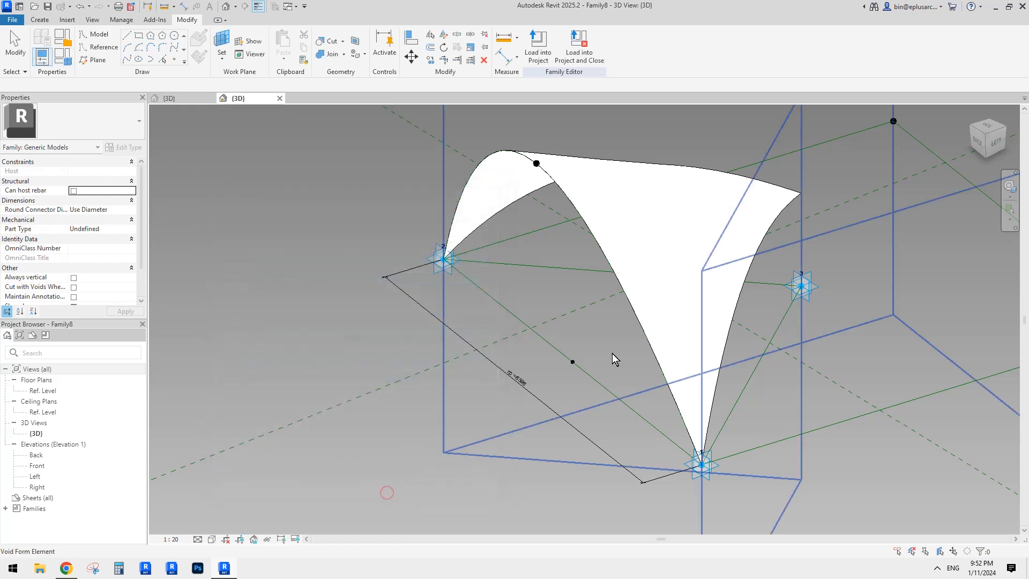
- Test the shell by moving adaptive point 1 until it lies about 6023 mm from adaptive point 2
shift+middle_drag(612, 353, 689, 425)
click(698, 424)
mouse_move(661, 422)
mouse_down()
mouse_move(574, 397)
mouse_move(624, 420)
mouse_move(682, 420)
mouse_move(642, 412)
mouse_move(651, 418)
mouse_up()
scroll(452, 359, up, 3)
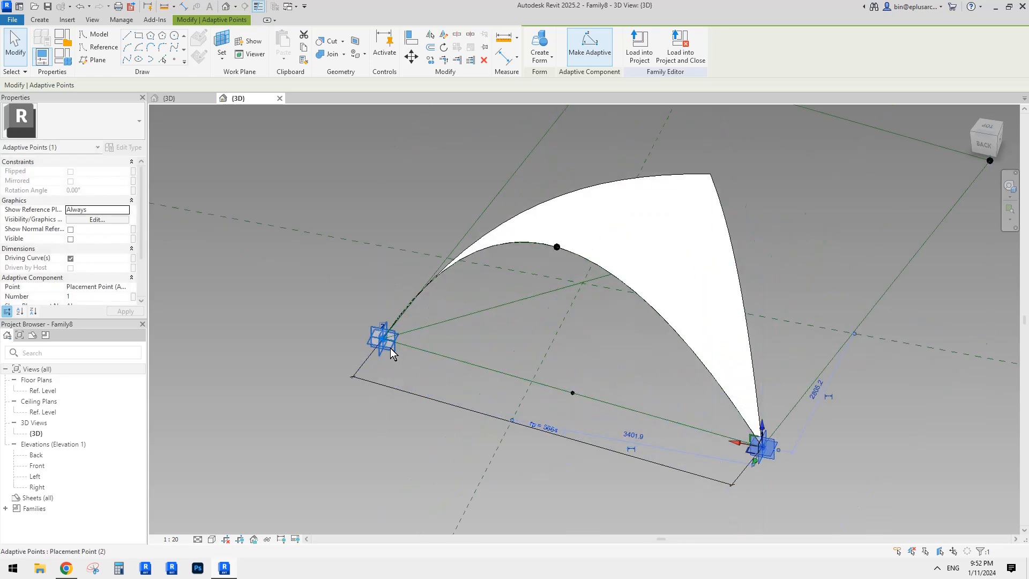
shift+middle_drag(528, 314, 557, 300)
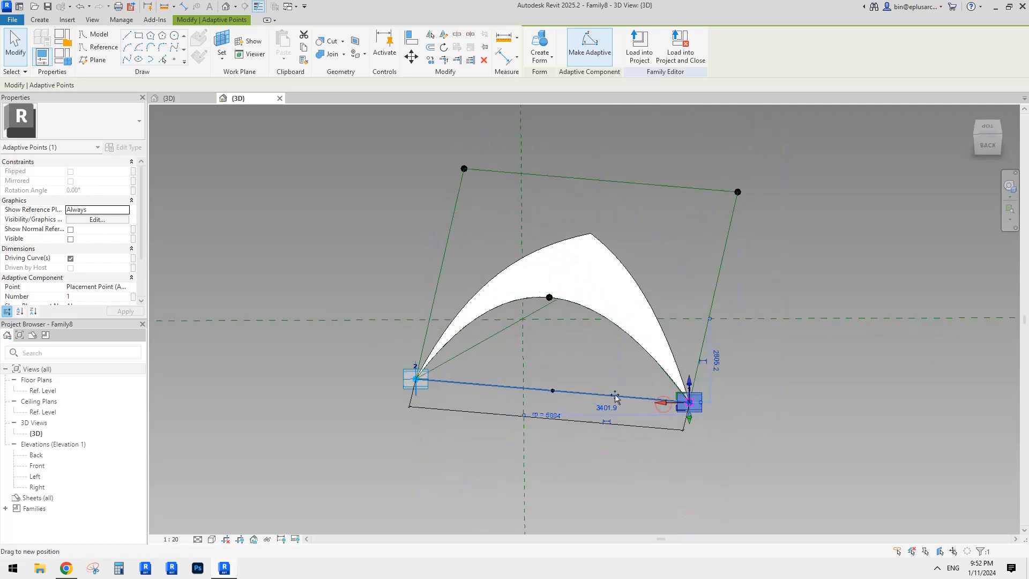
drag(598, 397, 668, 370)
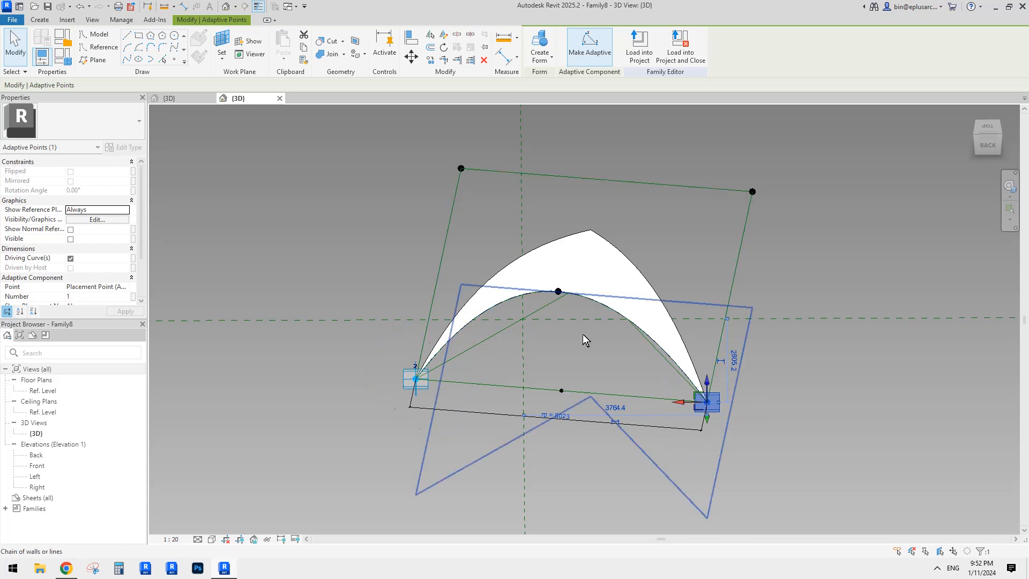
shift+middle_drag(584, 338, 579, 391)
key(Escape)
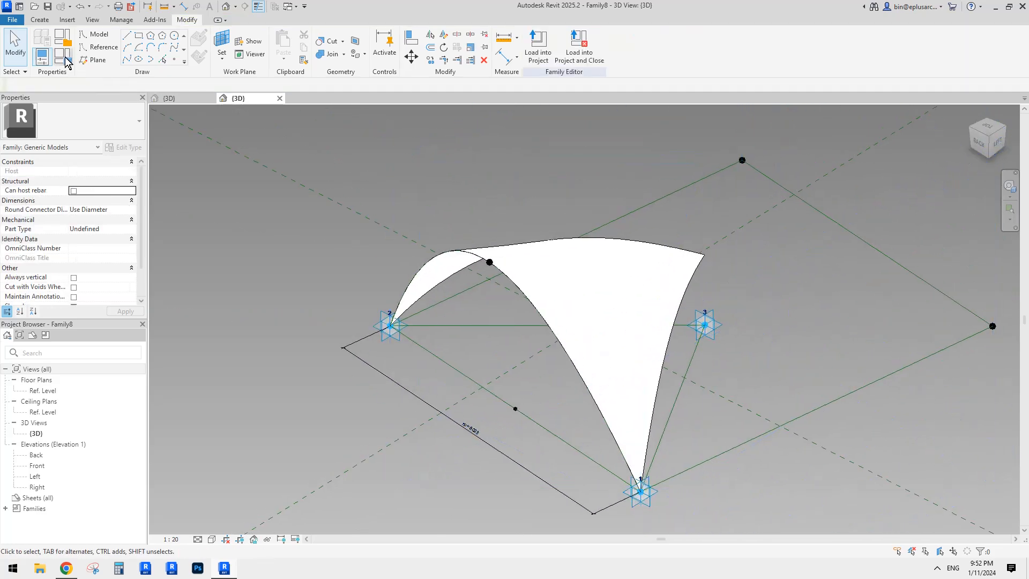
- Set the nh parameter to 0.7 in the family types and accept the change
click(63, 56)
click(366, 370)
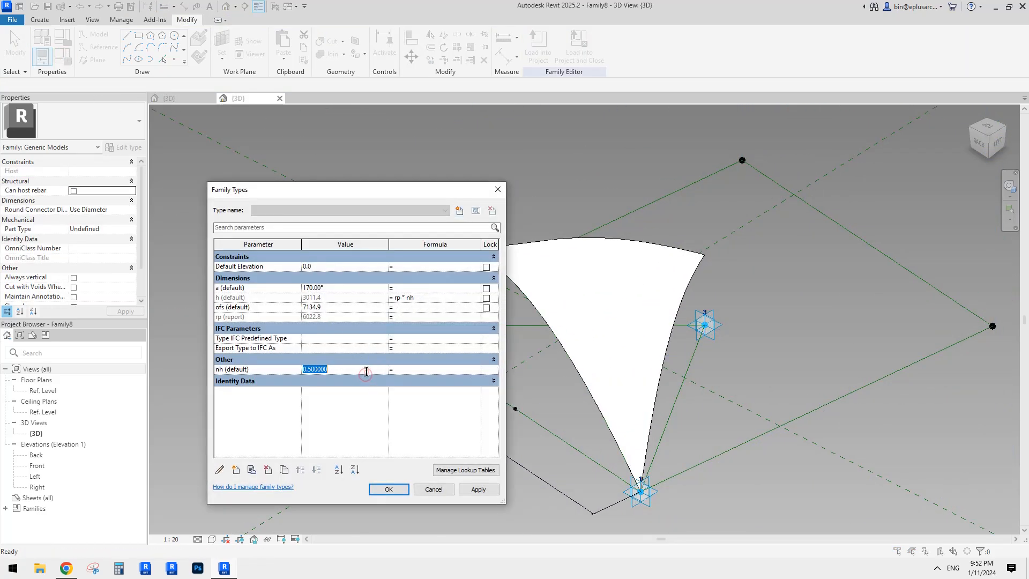
text(.7)
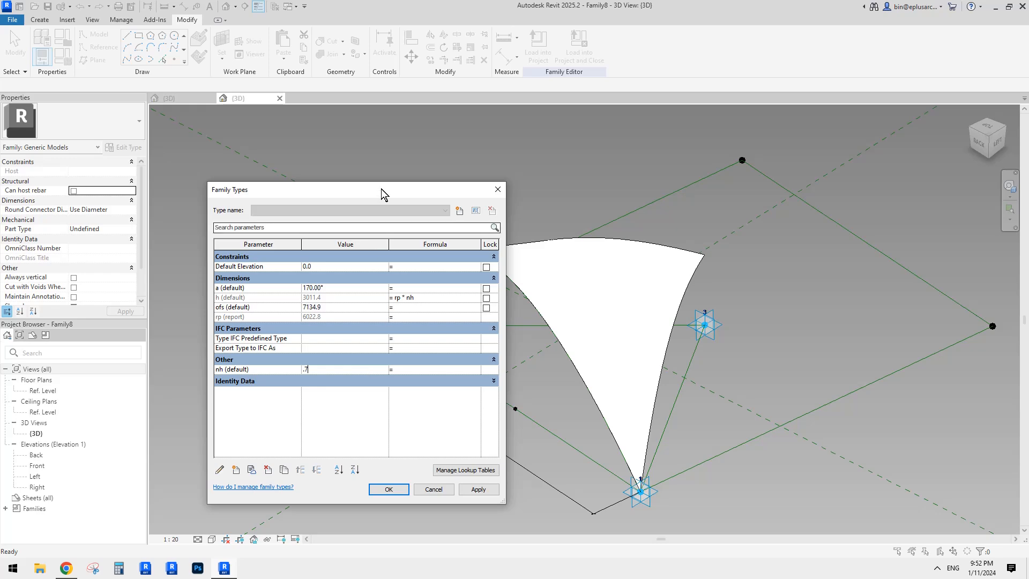
drag(381, 189, 283, 166)
click(399, 465)
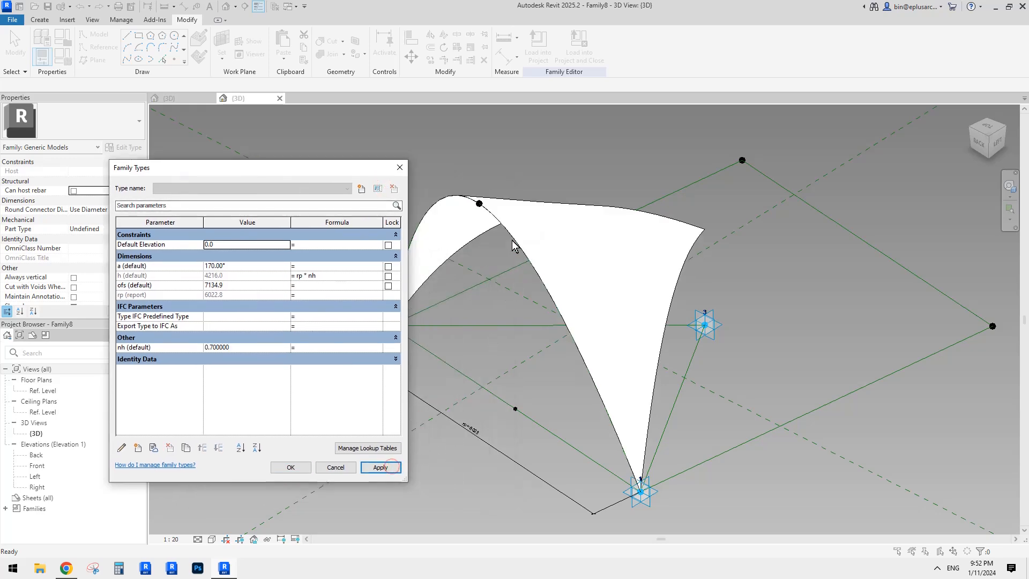
click(304, 464)
- Test the proportional height by moving adaptive point 1 closer to adaptive point 2 and farther away again, checking the shell from several angles
shift+middle_drag(614, 384, 642, 431)
click(640, 427)
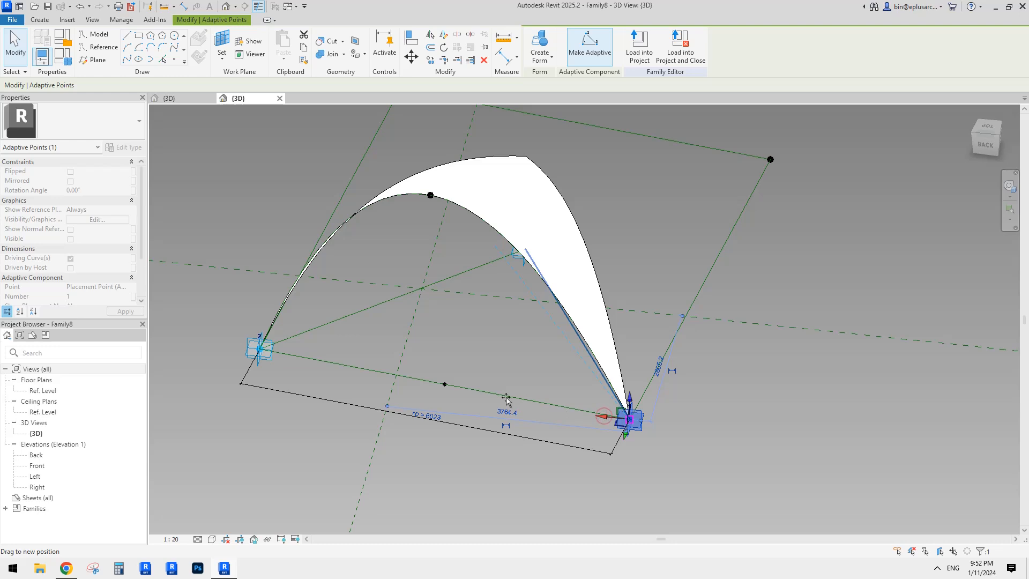
drag(506, 399, 562, 416)
click(550, 383)
scroll(549, 382, down, 2)
shift+middle_drag(550, 384, 580, 369)
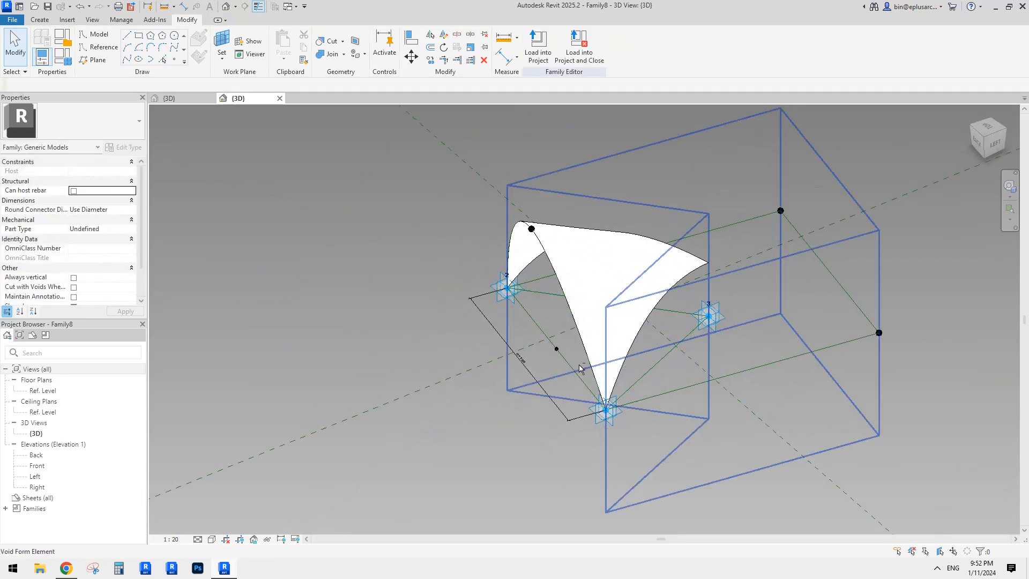
shift+middle_drag(539, 272, 590, 303)
click(407, 381)
shift+middle_drag(407, 380, 471, 395)
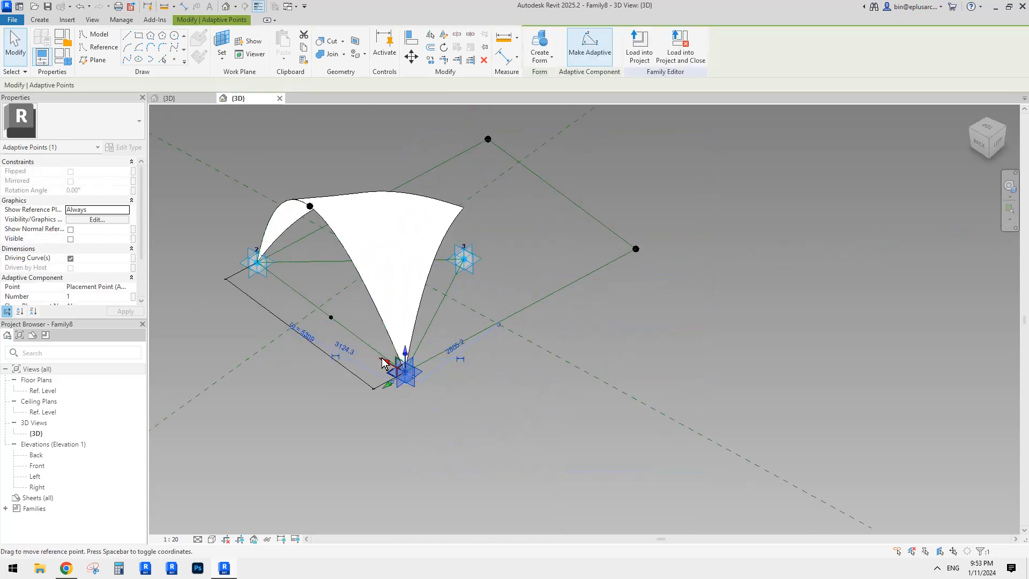
drag(416, 380, 408, 355)
shift+middle_drag(652, 258, 546, 336)
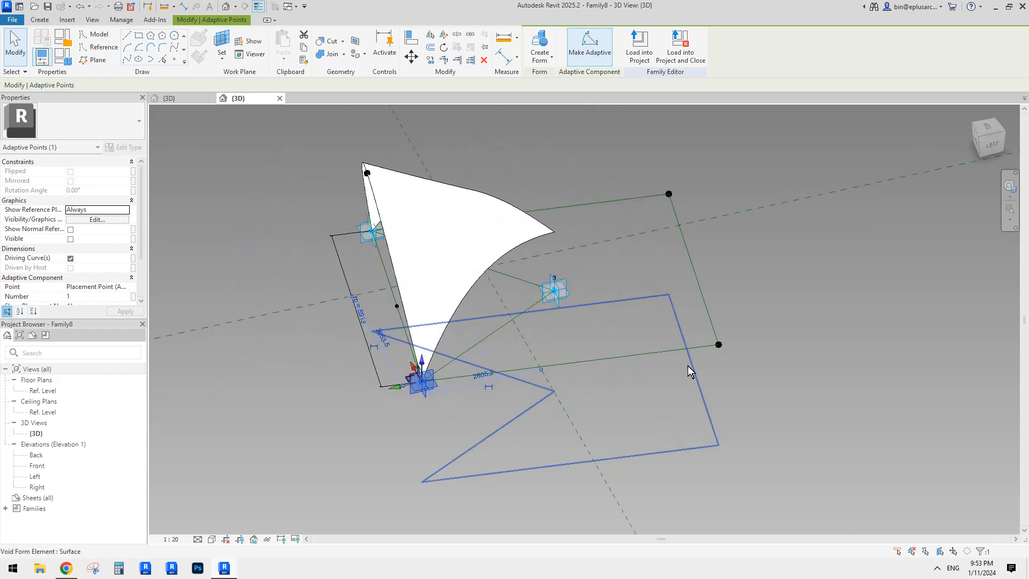
- Select the void form that trims the shell to access its positive and negative offsets
click(717, 360)
click(456, 374)
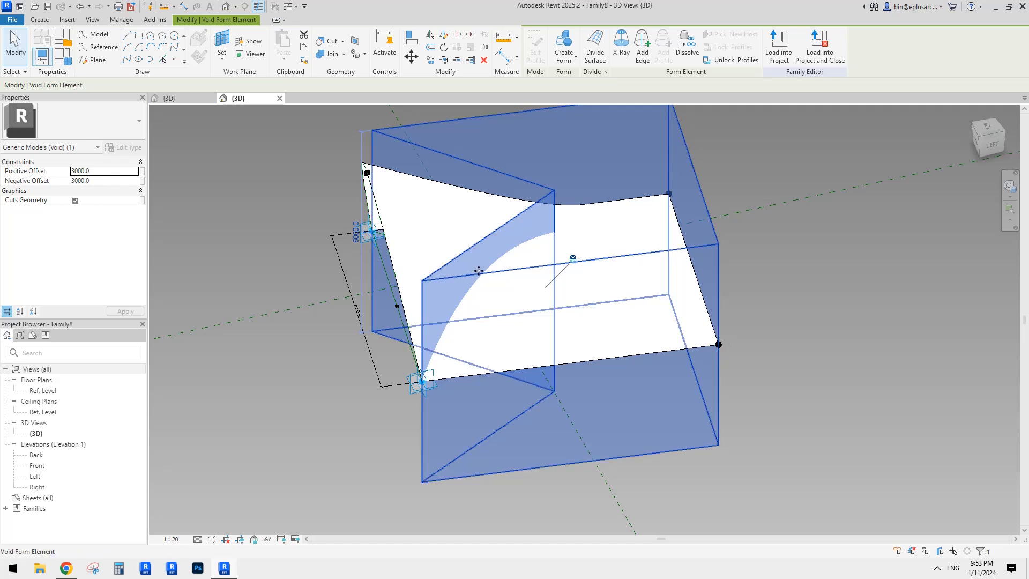
- Add a family parameter named nofs as an instance parameter with the Number data type
middle_drag(432, 297, 418, 325)
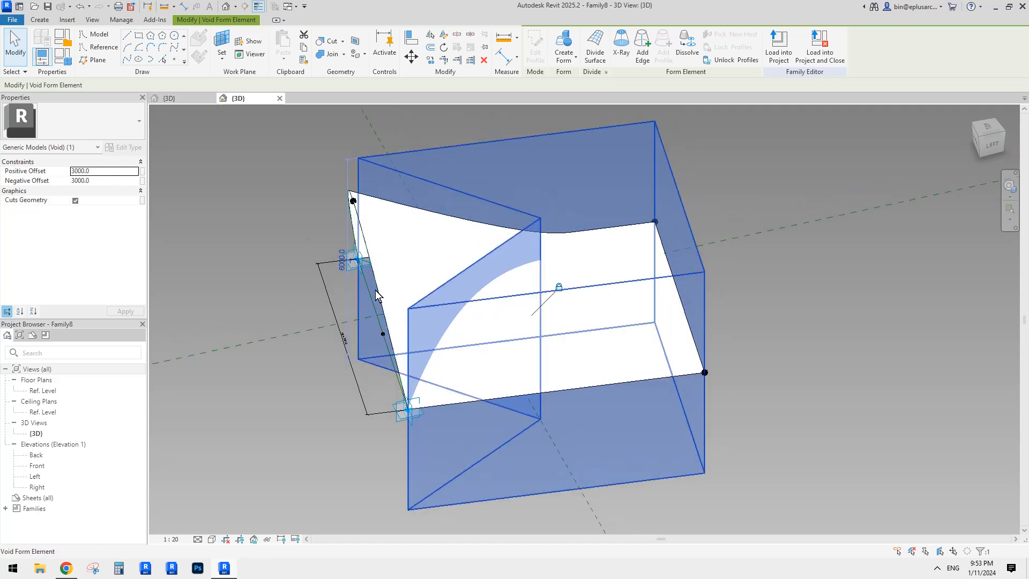
middle_drag(537, 309, 513, 313)
click(231, 150)
click(63, 56)
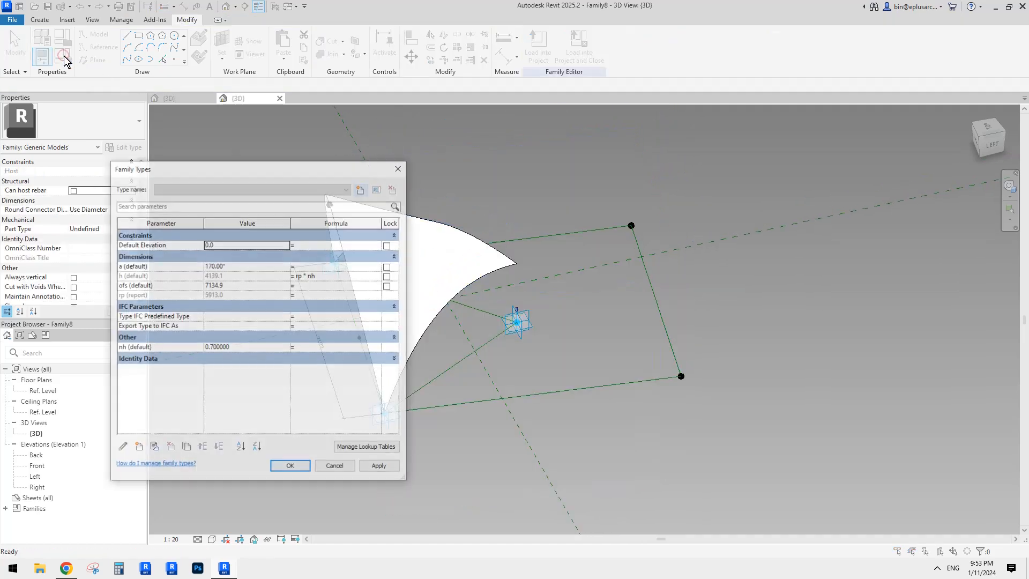
drag(236, 170, 204, 140)
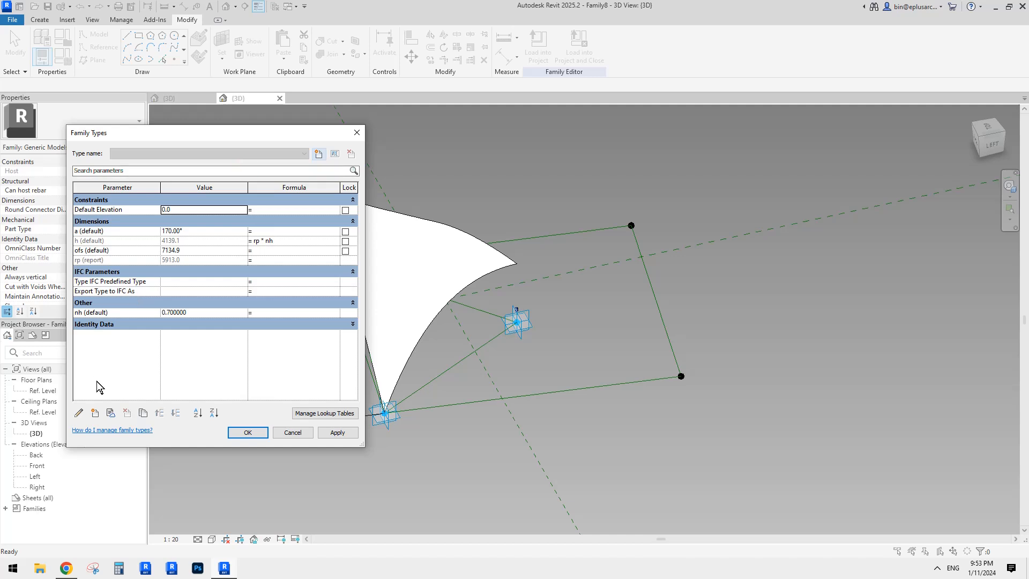
click(95, 413)
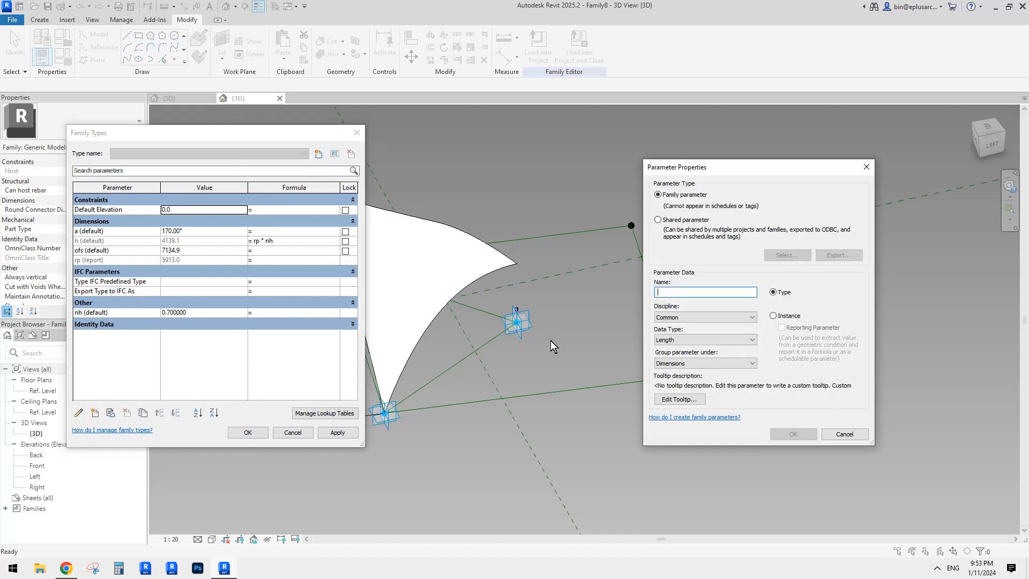
text(nofs)
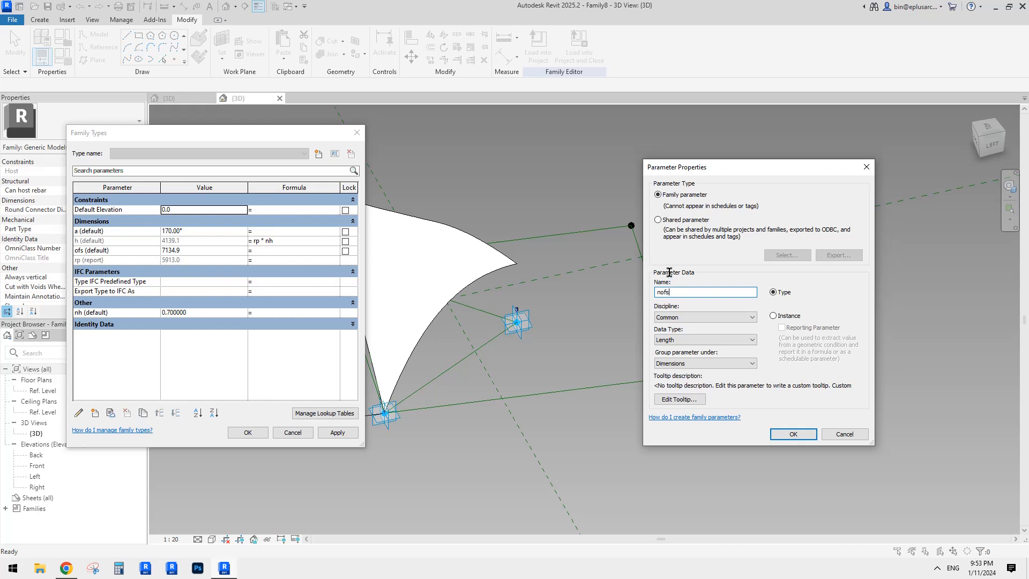
click(738, 341)
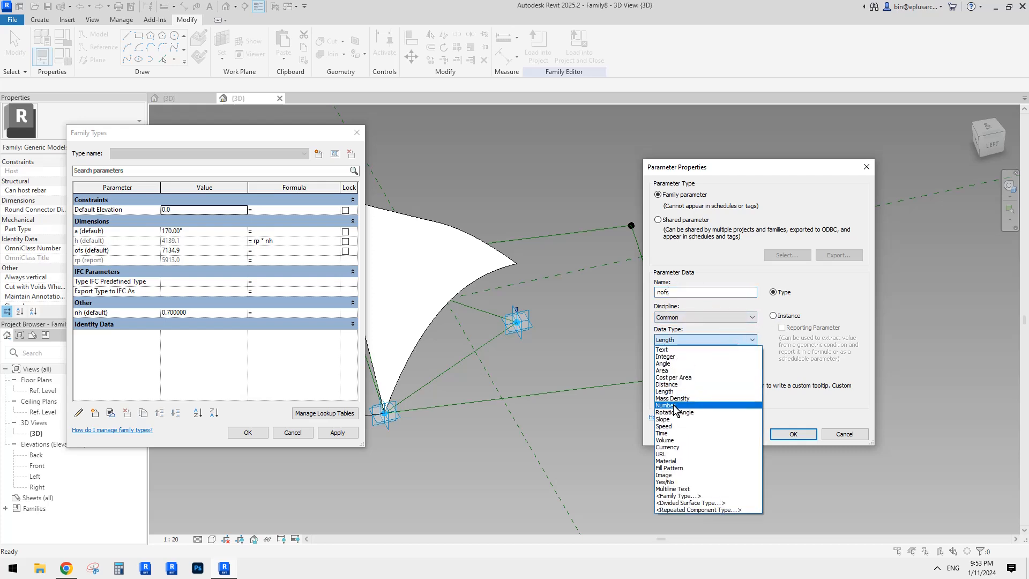
click(674, 405)
click(773, 316)
click(793, 434)
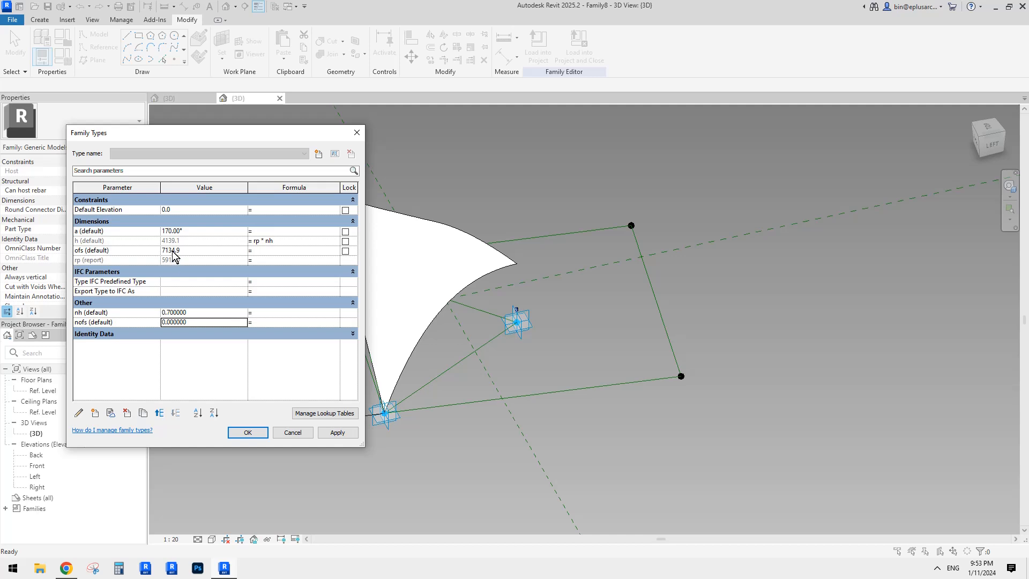
- Set nofs to 1.5, drive ofs with the formula rp * nofs, and accept the family type changes
double_click(212, 324)
click(268, 250)
click(348, 435)
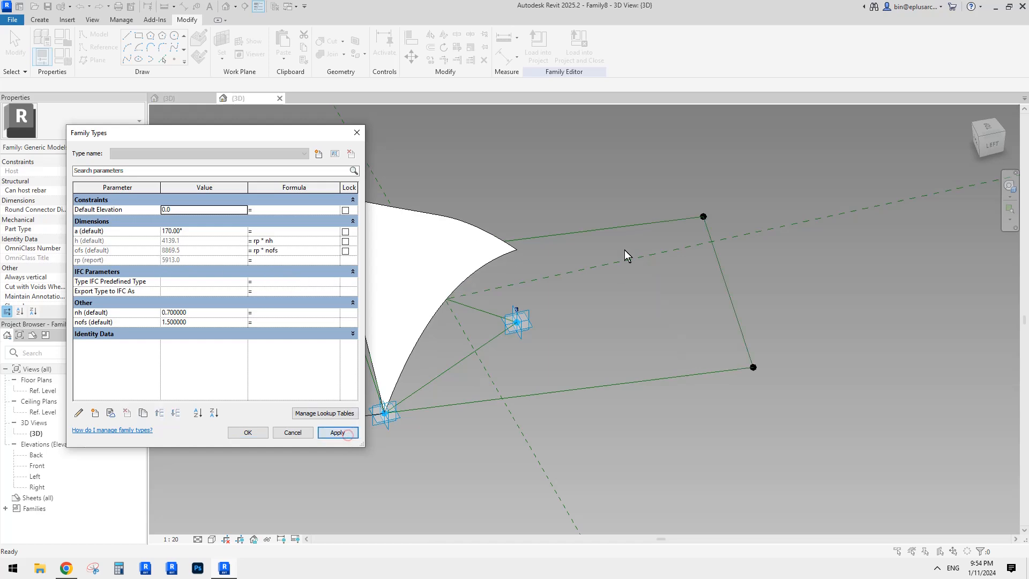
click(244, 433)
- Move adaptive point 1 closer to adaptive point 2 to flex the shell and its parametric profile
scroll(464, 322, down, 1)
shift+middle_drag(464, 321, 522, 327)
click(410, 403)
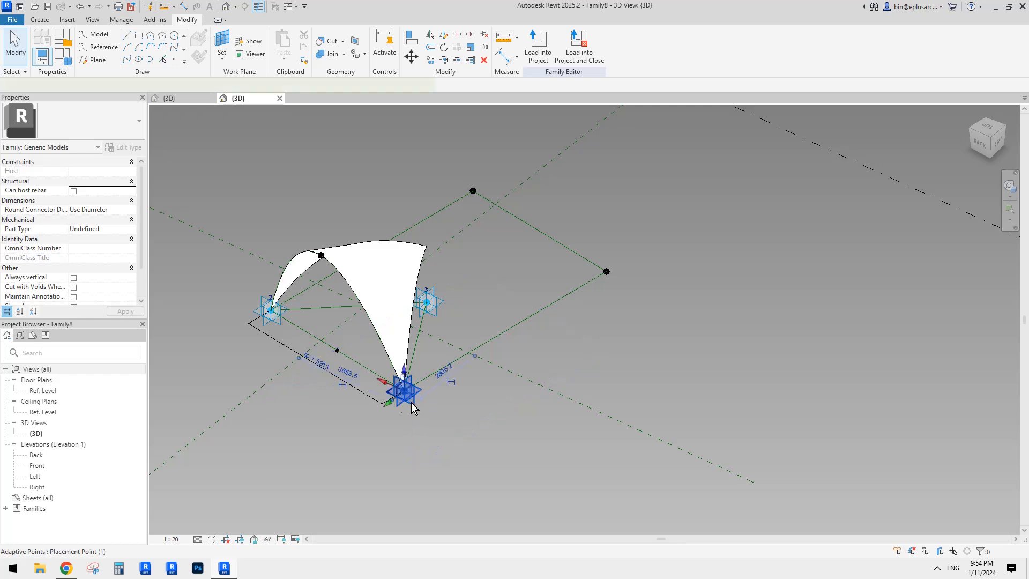
scroll(379, 380, up, 5)
middle_drag(378, 380, 502, 384)
scroll(311, 349, down, 2)
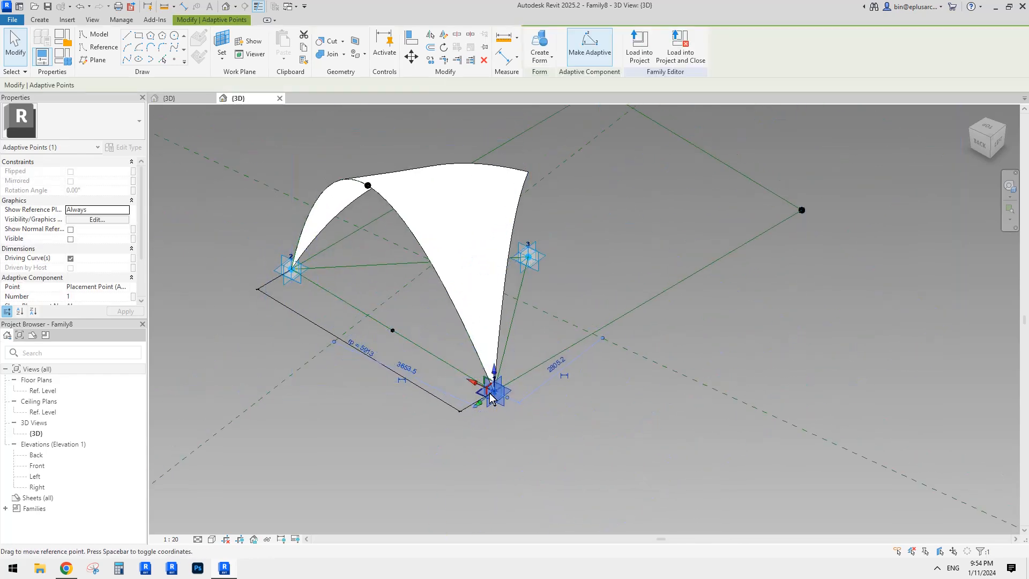
mouse_move(481, 395)
mouse_down()
mouse_move(495, 397)
mouse_move(430, 343)
mouse_move(413, 346)
mouse_move(451, 363)
mouse_move(375, 328)
mouse_move(474, 378)
mouse_up()
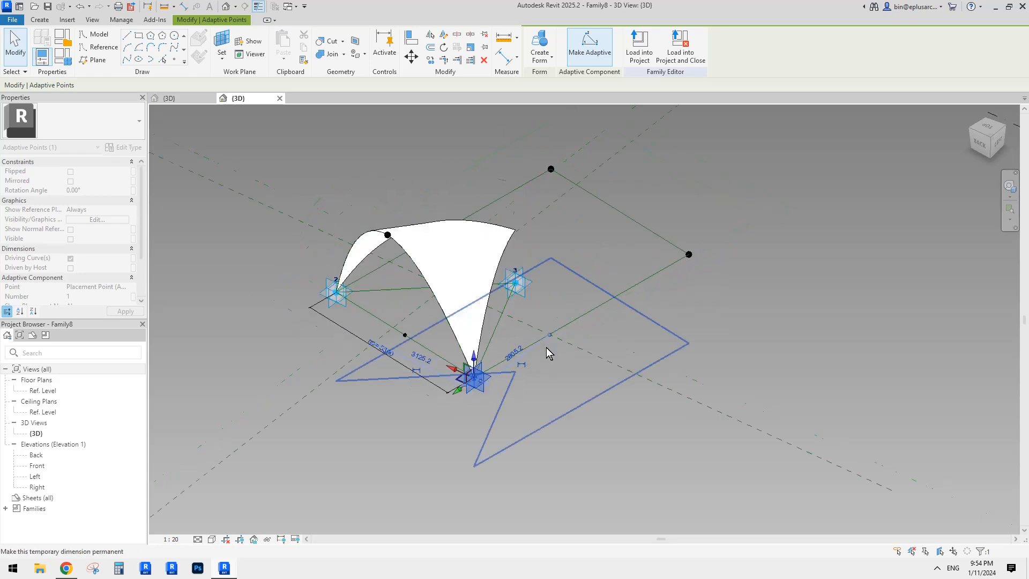
- Reposition adaptive point 3 along both horizontal axes to flex the cut edge of the shell, and clear the selection
shift+middle_drag(545, 347, 637, 358)
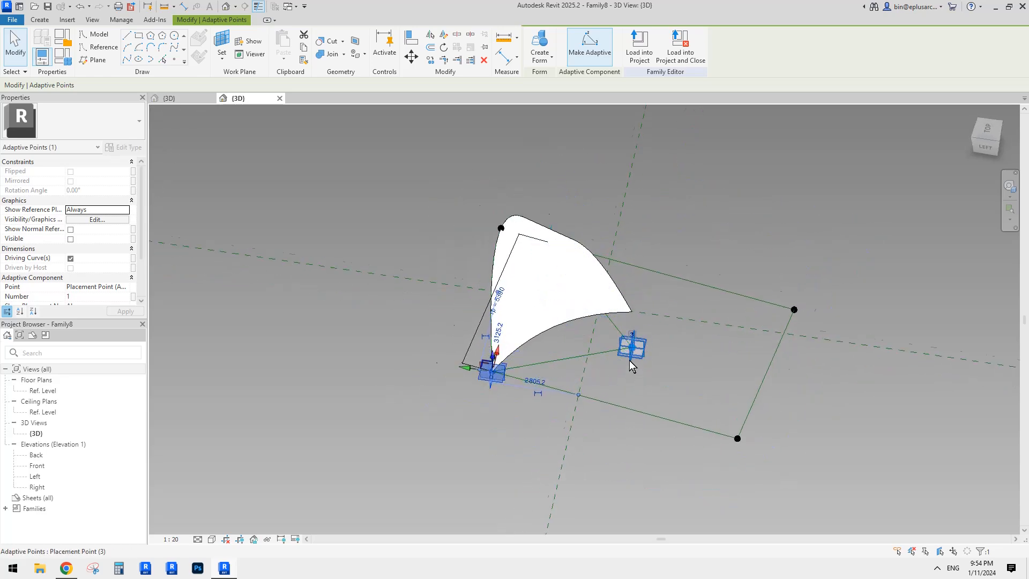
drag(613, 342, 567, 334)
shift+middle_drag(603, 357, 566, 325)
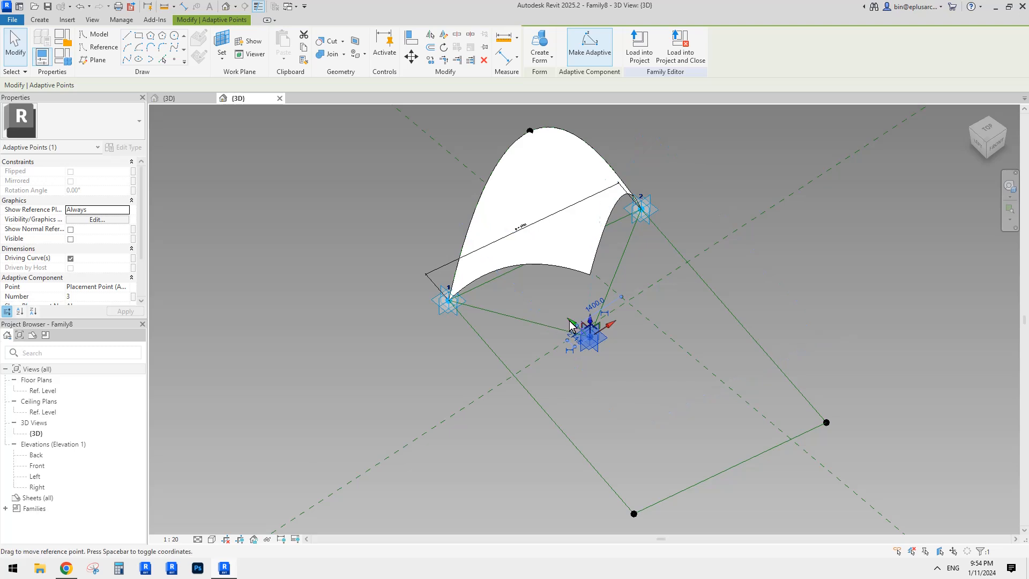
mouse_move(571, 321)
mouse_down()
mouse_move(611, 342)
mouse_move(560, 306)
mouse_up()
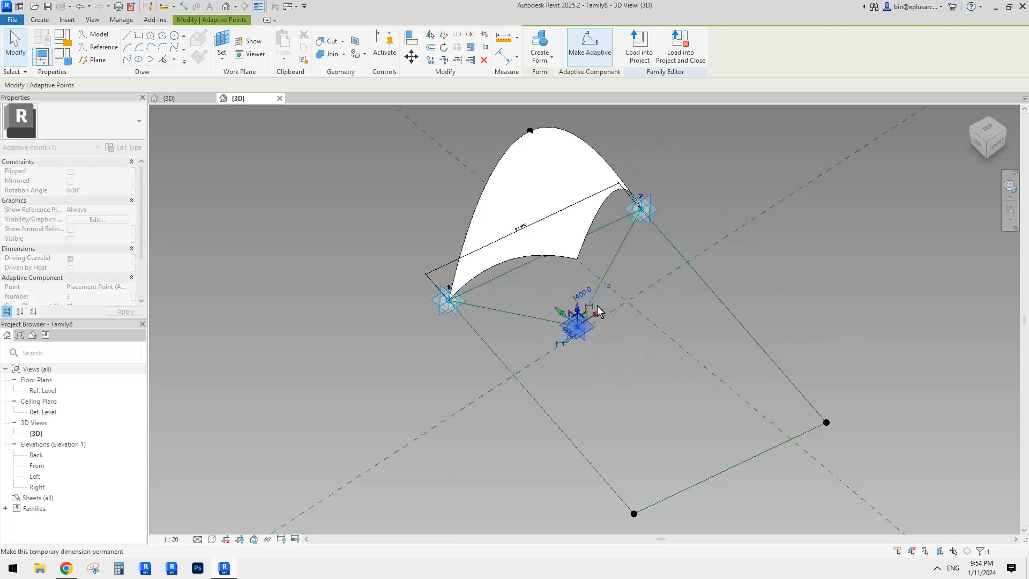
scroll(599, 305, up, 2)
middle_drag(610, 331, 544, 333)
shift+middle_drag(544, 334, 541, 334)
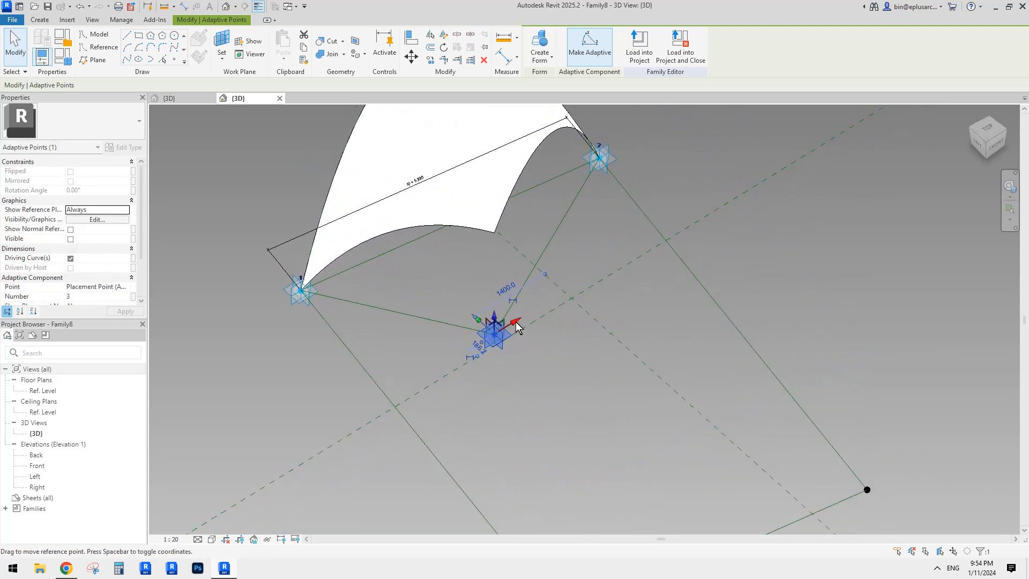
drag(517, 325, 549, 309)
middle_drag(561, 344, 579, 390)
shift+middle_drag(579, 390, 646, 369)
mouse_move(515, 354)
mouse_down()
mouse_move(496, 347)
mouse_move(520, 355)
mouse_up()
shift+middle_drag(477, 368, 472, 404)
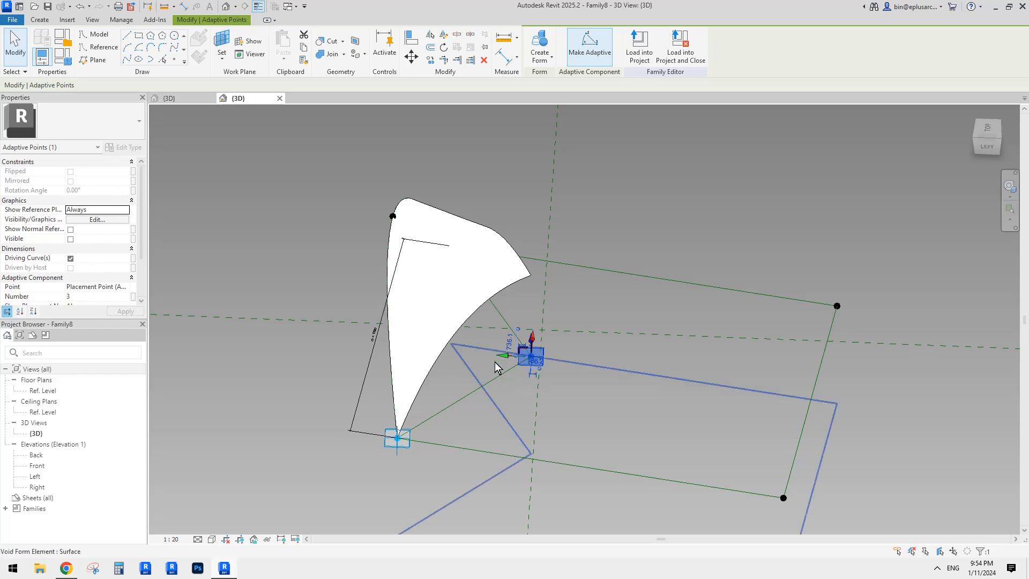
scroll(494, 360, up, 2)
key(Escape)
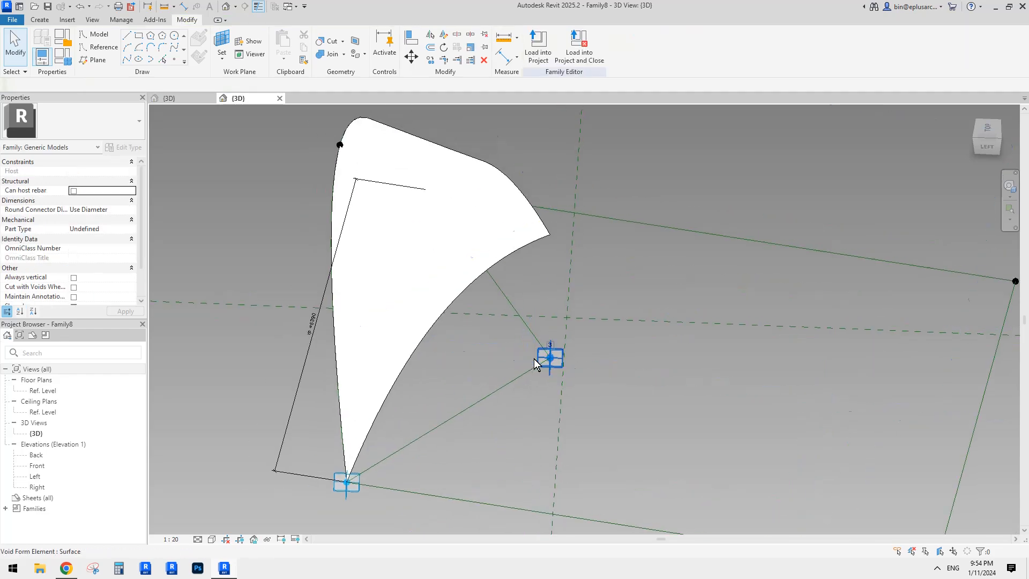
- Examine the divided circle in the Family7 mass and the curved form with its void in Family8
scroll(515, 367, down, 2)
click(191, 100)
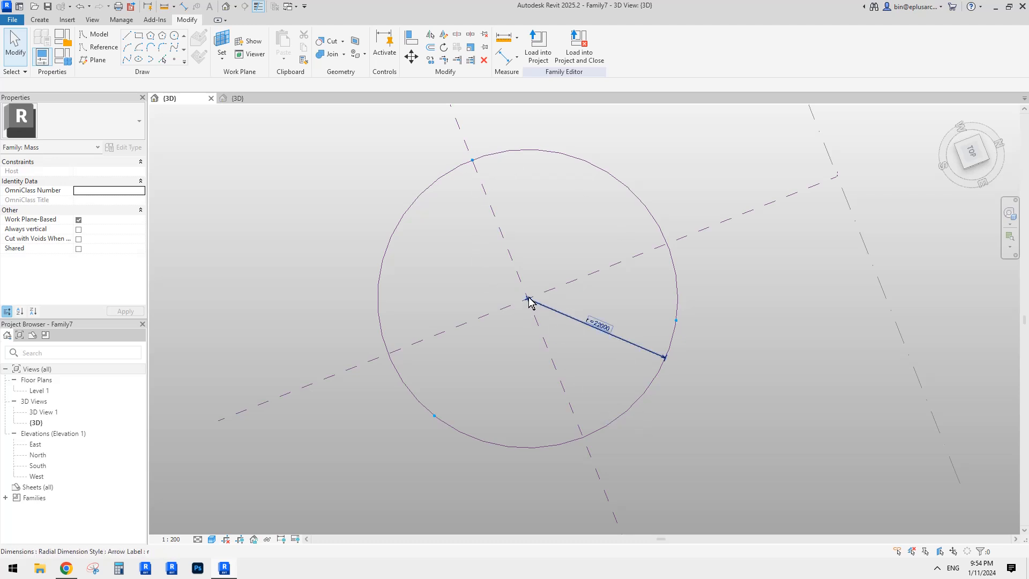
click(254, 100)
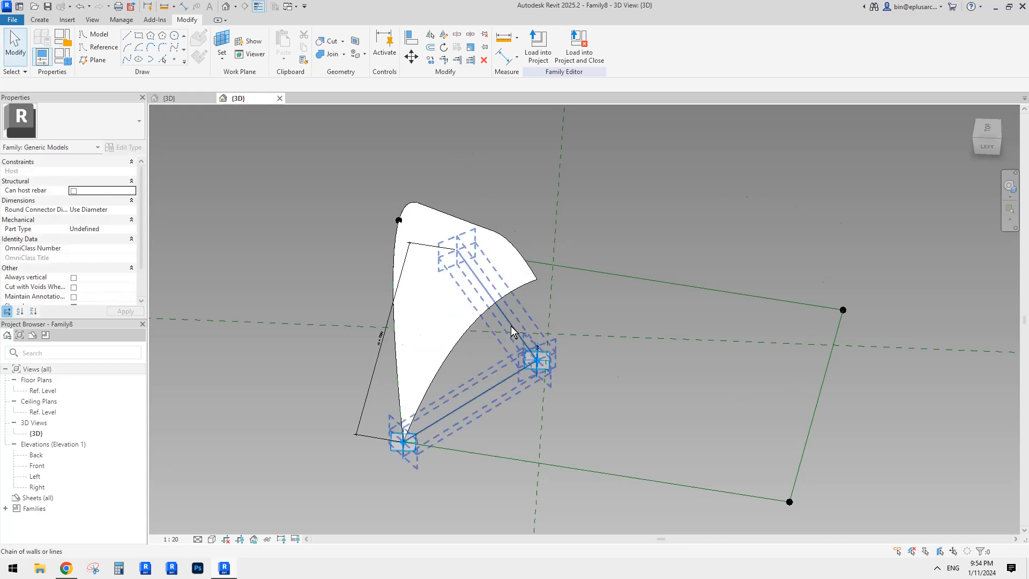
shift+middle_drag(512, 331, 503, 218)
click(425, 194)
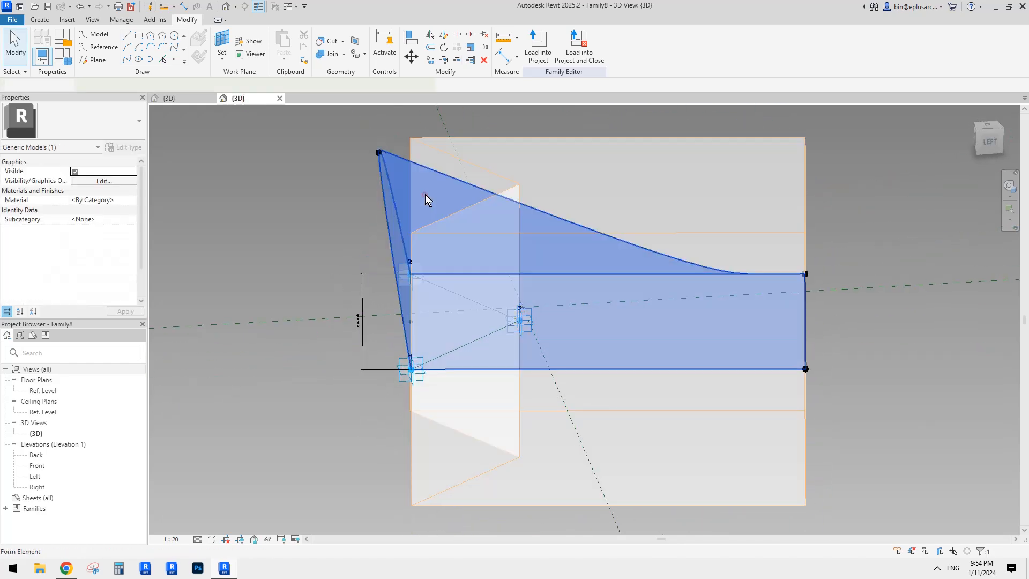
shift+middle_drag(379, 214, 547, 242)
key(Escape)
scroll(547, 244, up, 2)
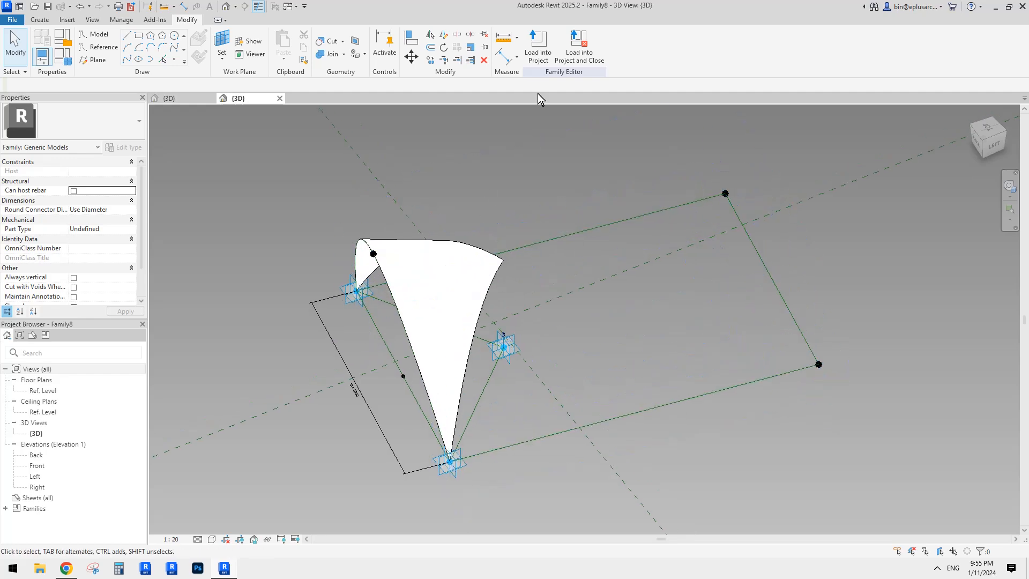
- Load Family8 into Family7 and place one instance on two neighbouring division points of the circle and its centre
click(538, 56)
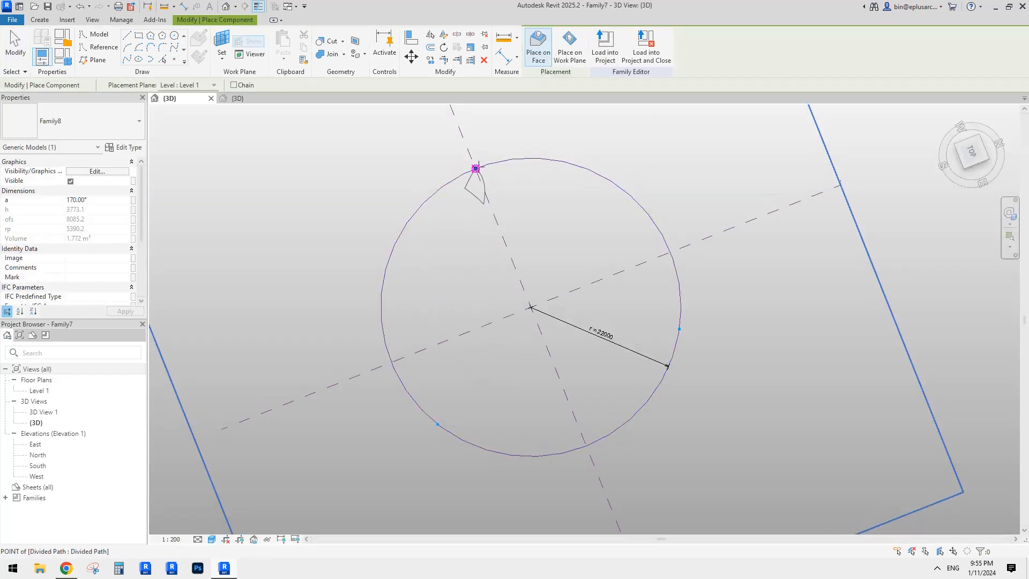
click(438, 423)
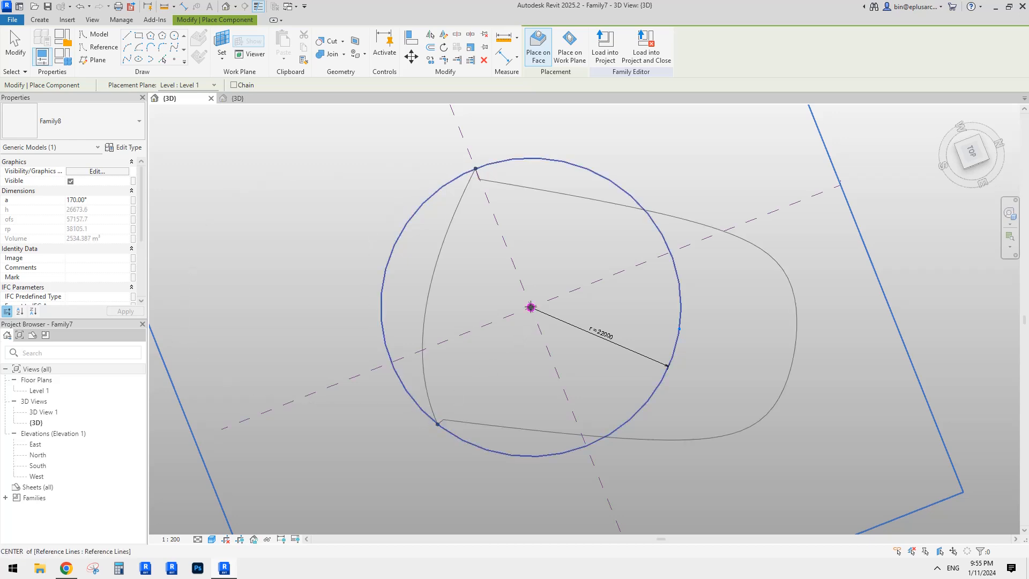
click(530, 307)
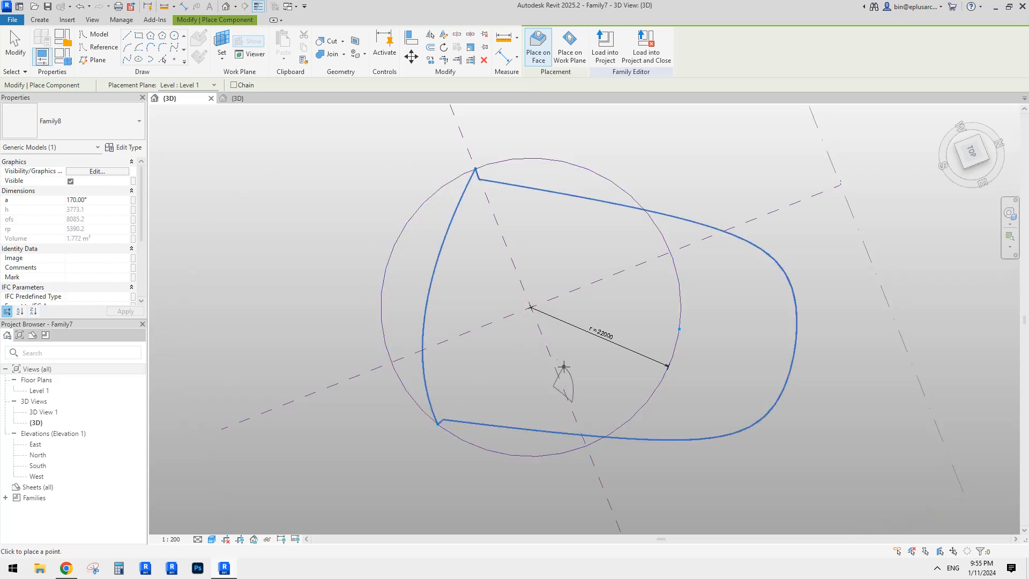
key(Escape)
- Turn on the Flip option of the placed Family8 component so the shell points upward
mouse_move(563, 404)
shift+middle_down()
mouse_move(579, 230)
mouse_move(594, 248)
mouse_move(456, 210)
mouse_move(539, 248)
mouse_move(521, 283)
mouse_move(546, 273)
shift+middle_up()
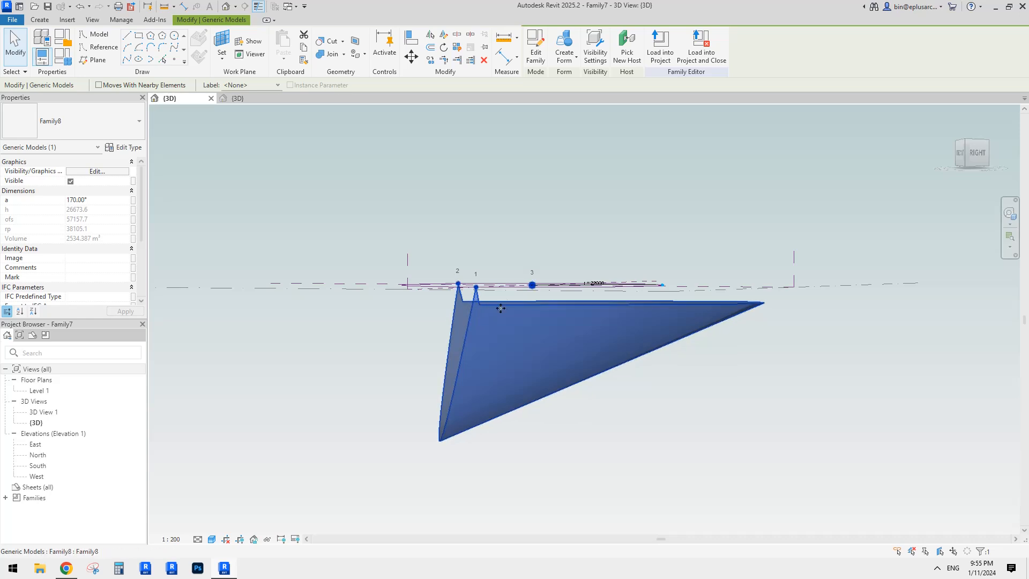
middle_drag(501, 308, 572, 441)
scroll(509, 333, down, 1)
mouse_move(492, 350)
shift+middle_down()
mouse_move(514, 389)
mouse_move(496, 355)
shift+middle_up()
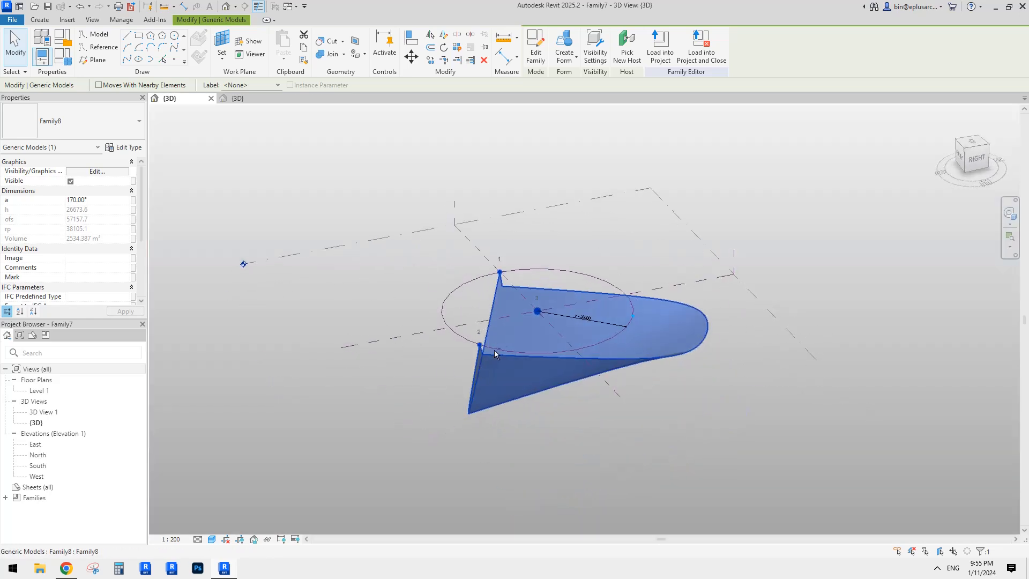
scroll(497, 355, up, 2)
scroll(98, 267, down, 3)
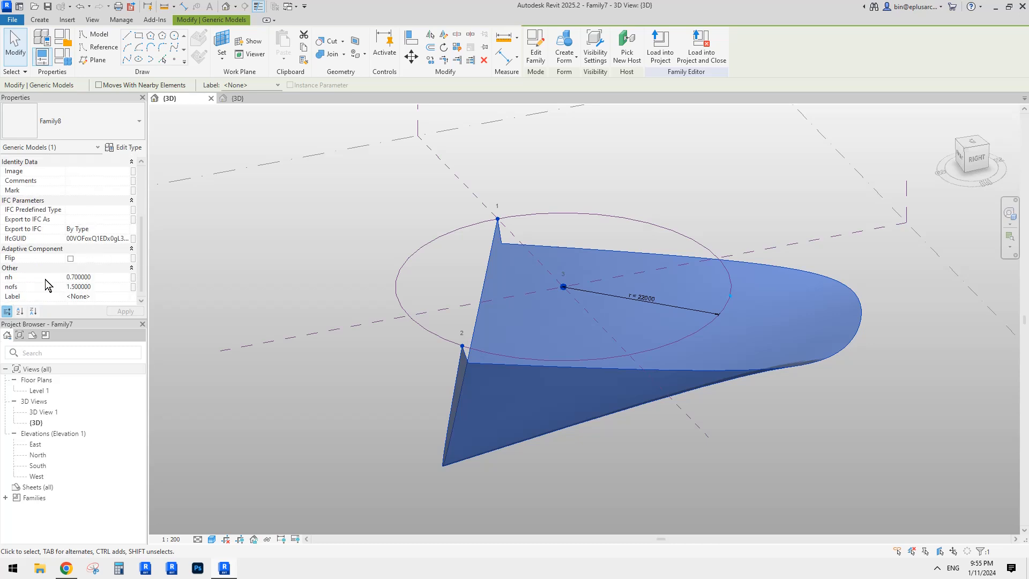
shift+middle_drag(319, 230, 519, 311)
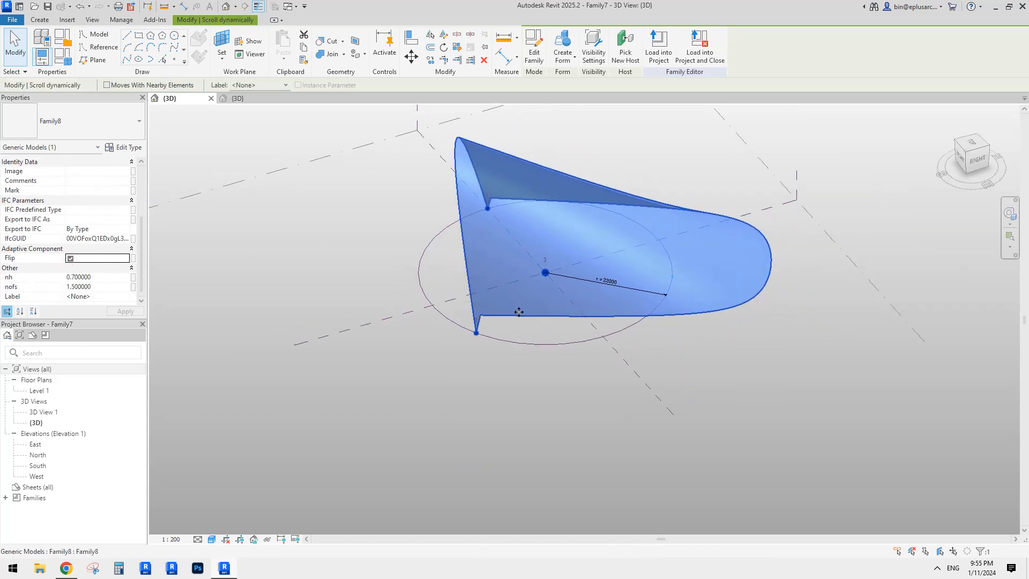
- Compare the rp reporting dimension in Family8 with the flipped component in Family7
click(251, 101)
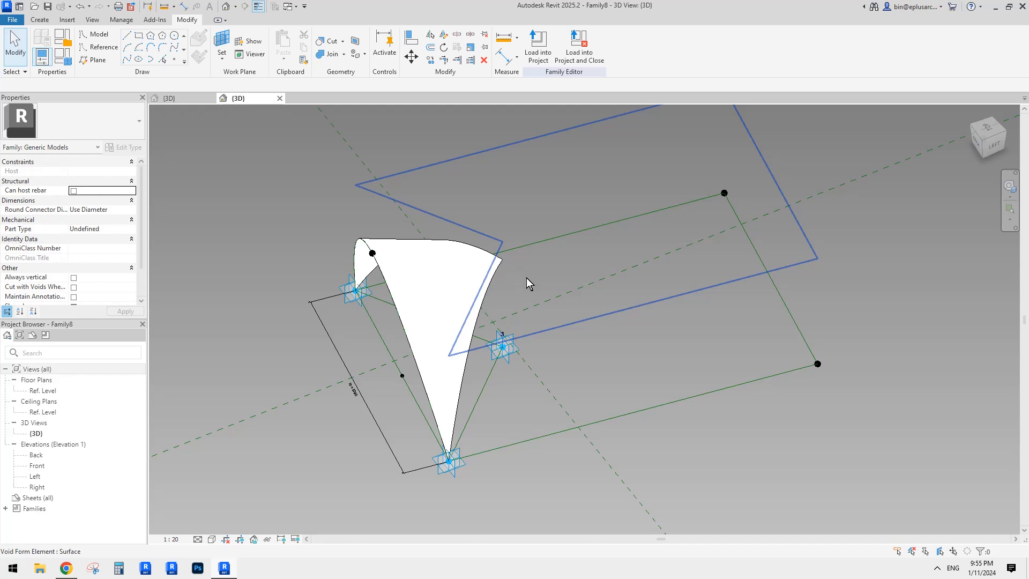
shift+middle_drag(526, 282, 371, 352)
scroll(354, 364, up, 5)
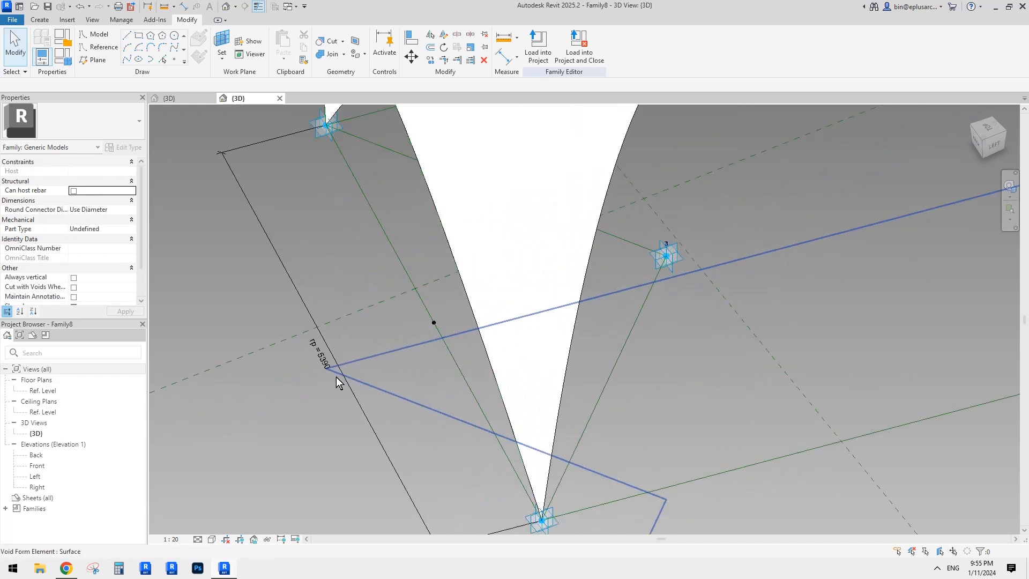
click(199, 99)
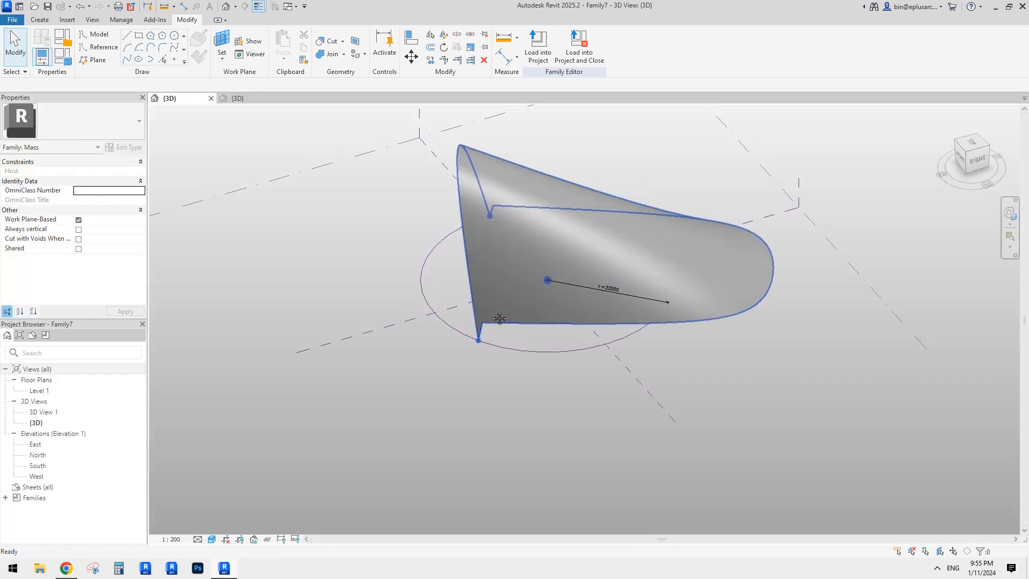
click(252, 98)
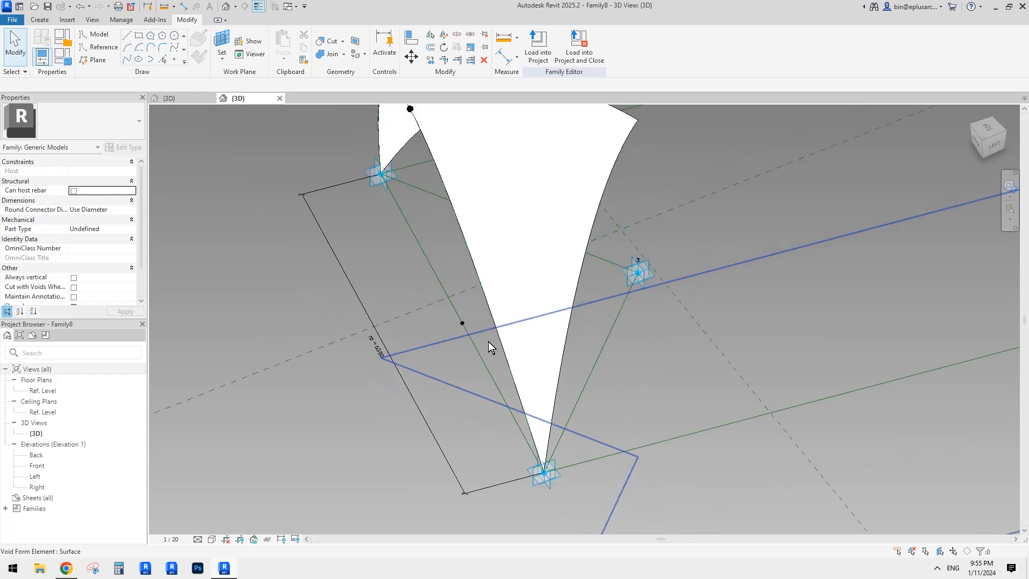
- Associate the void form's Positive Offset with the ofs parameter and its Negative Offset with the h parameter
scroll(487, 342, down, 4)
shift+middle_drag(488, 361, 407, 257)
click(481, 279)
shift+middle_drag(332, 242, 370, 222)
shift+middle_drag(504, 273, 517, 271)
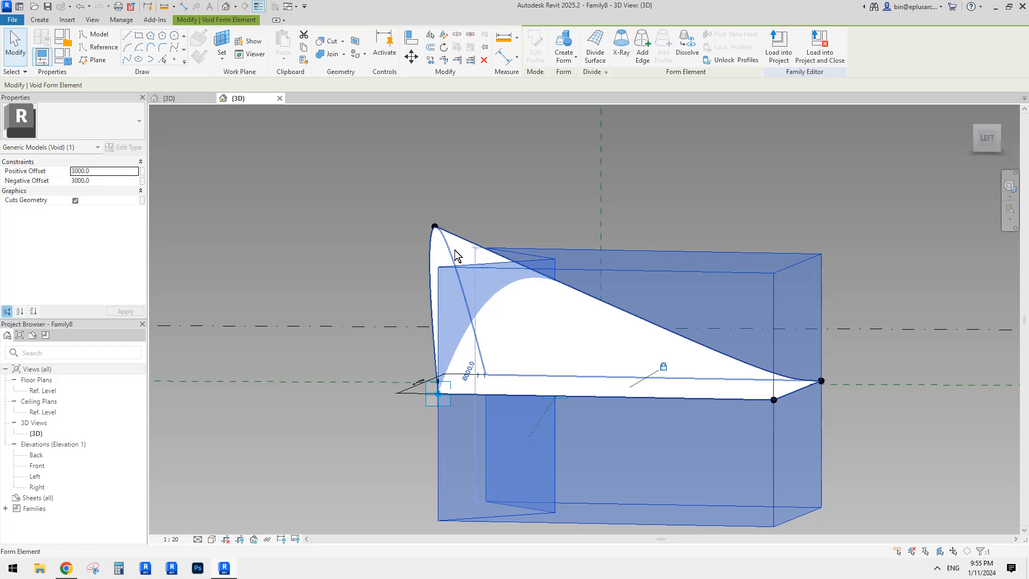
shift+middle_drag(455, 252, 535, 268)
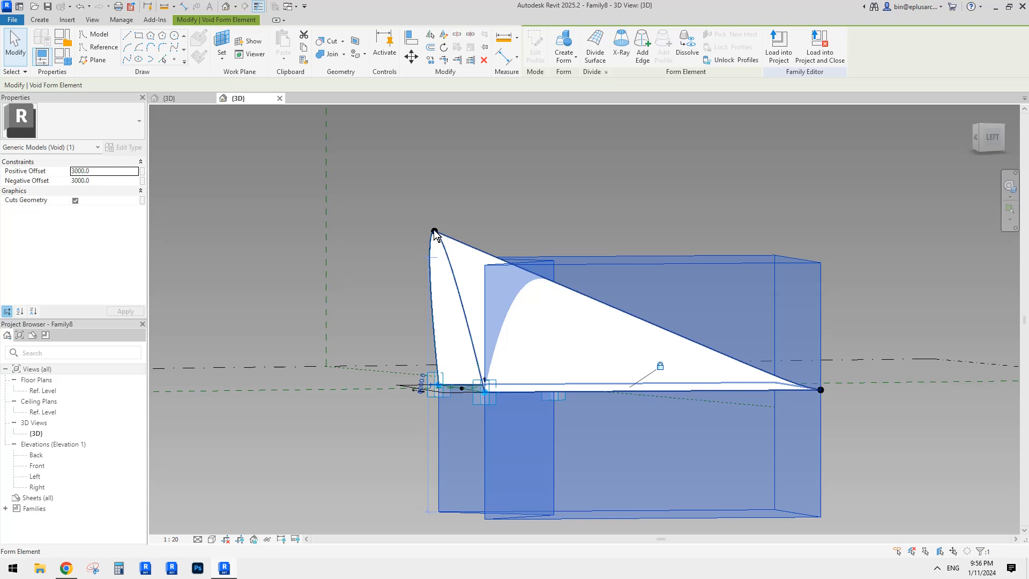
shift+middle_drag(466, 236, 428, 231)
click(142, 170)
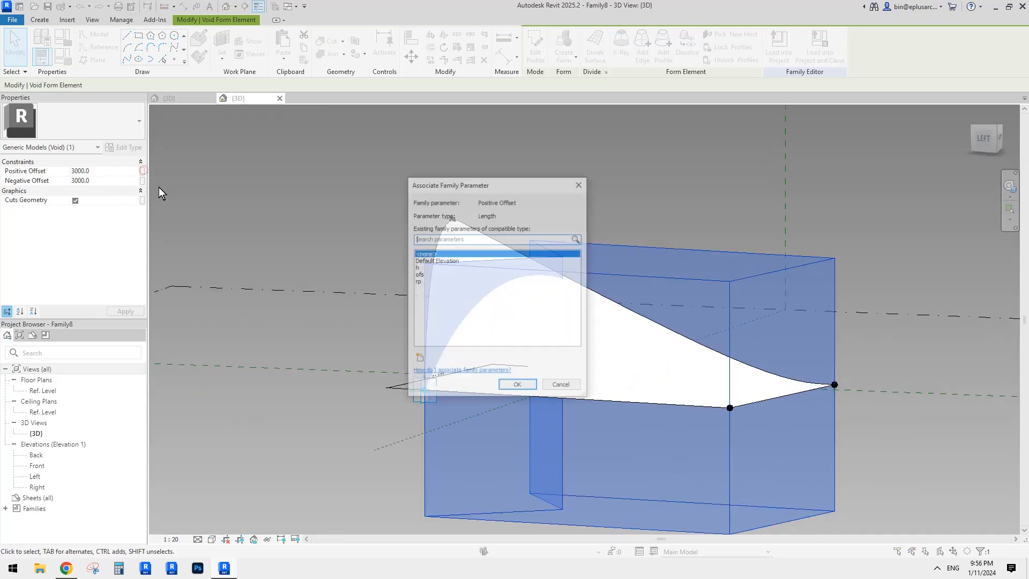
click(417, 274)
click(517, 386)
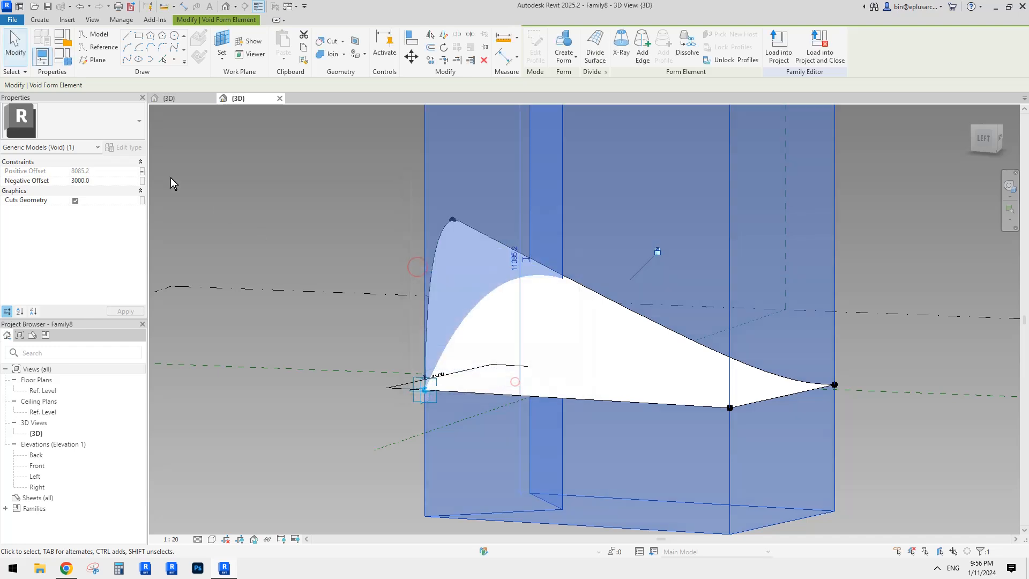
click(142, 180)
click(418, 268)
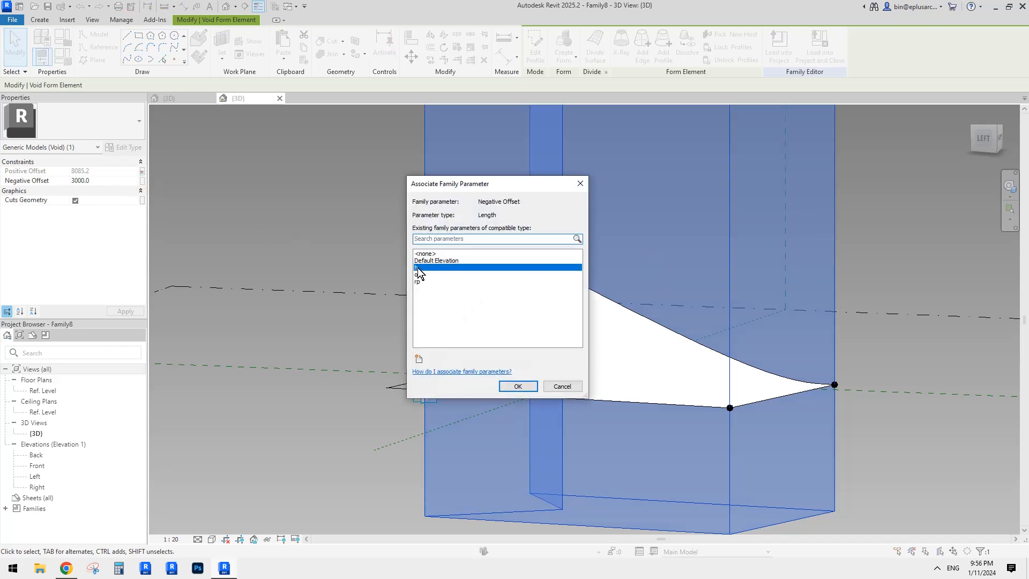
click(518, 386)
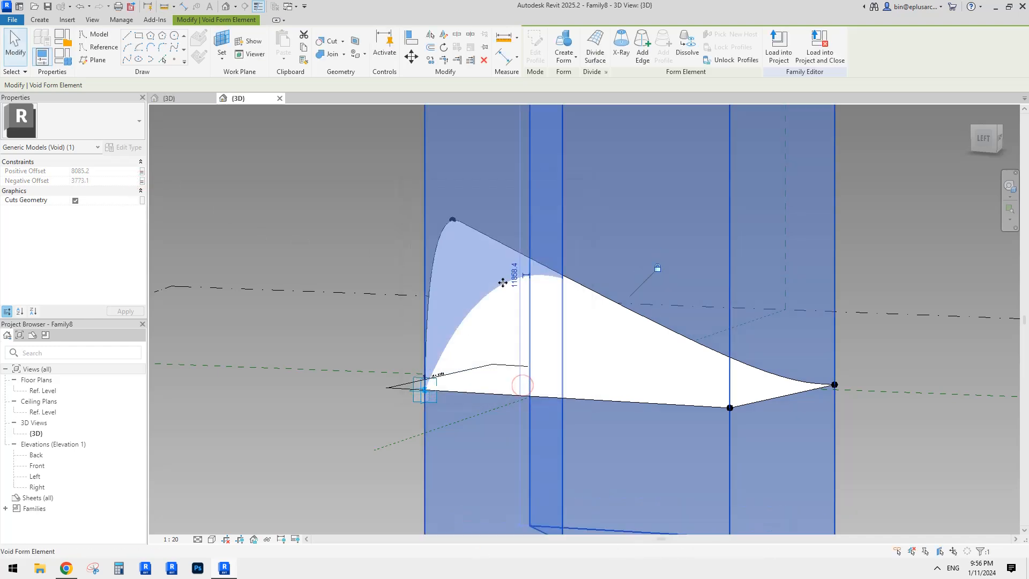
- Re-associate the void form's Positive Offset with the h parameter
scroll(504, 281, down, 3)
shift+middle_drag(504, 281, 607, 301)
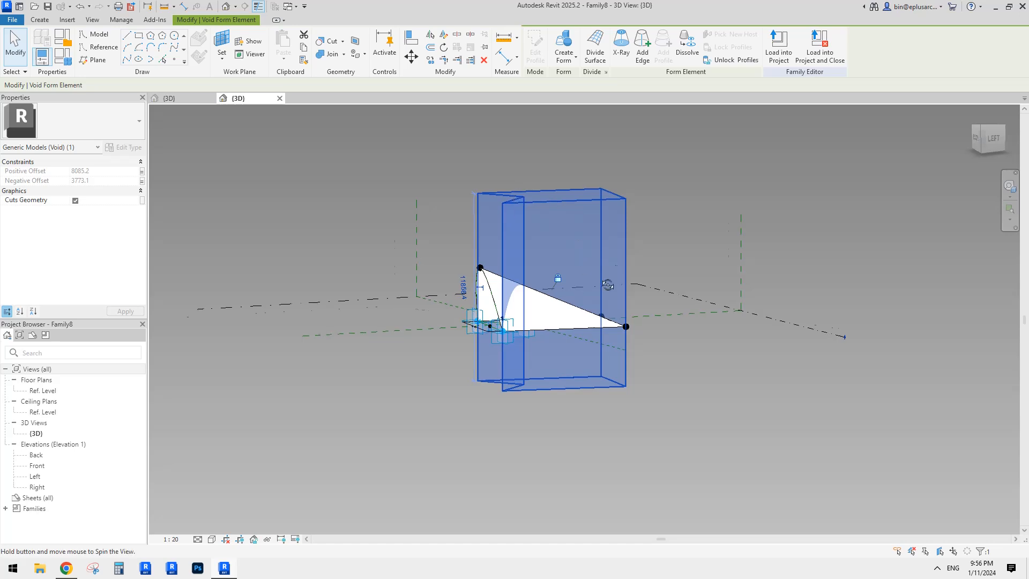
shift+middle_drag(607, 285, 579, 311)
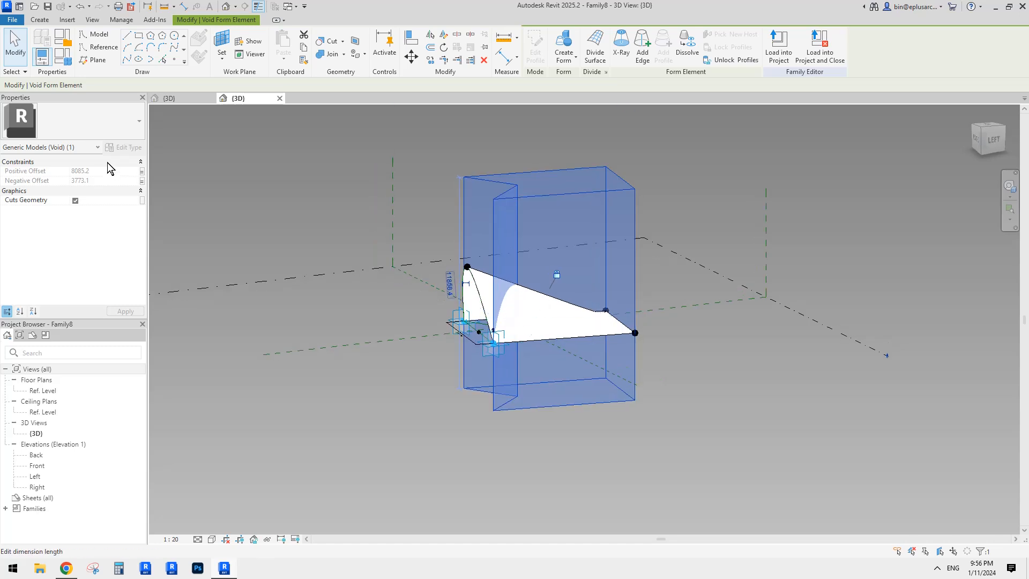
click(142, 181)
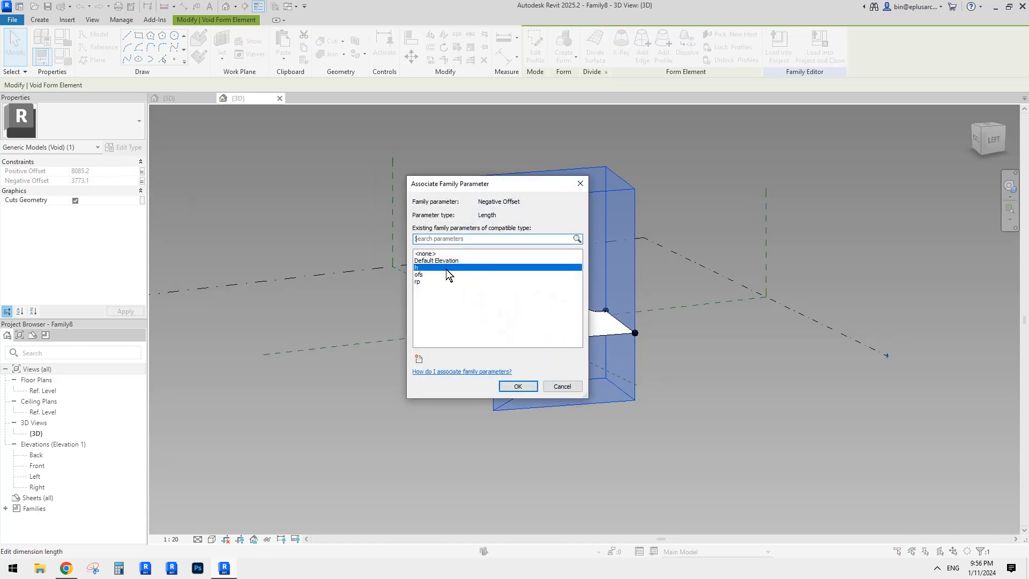
key(Escape)
click(142, 171)
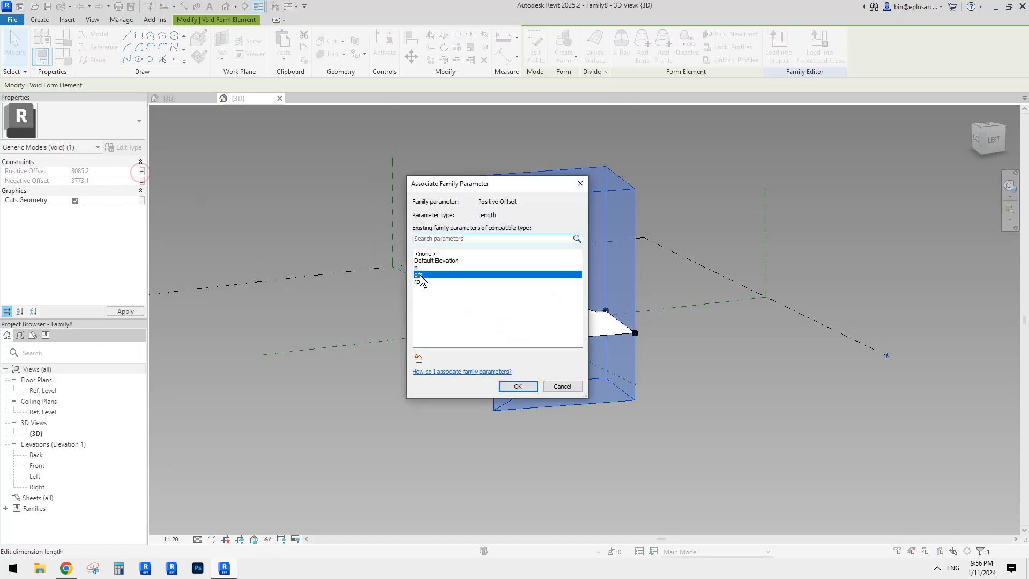
click(518, 386)
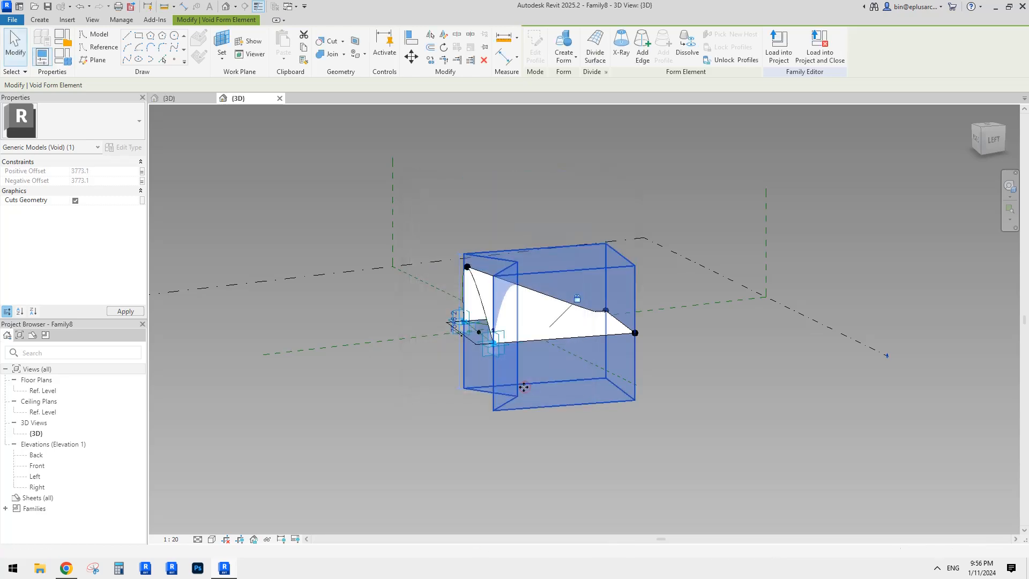
- Reload Family8 into Family7, overwriting the existing version
shift+middle_drag(502, 346, 557, 432)
scroll(542, 375, up, 3)
key(ctrl+Tab)
click(526, 45)
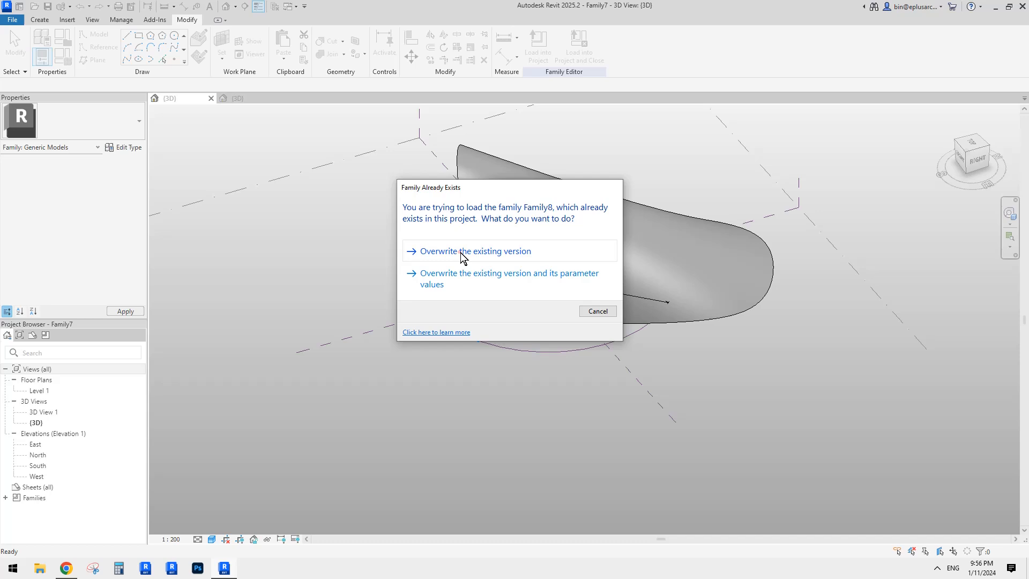
click(464, 251)
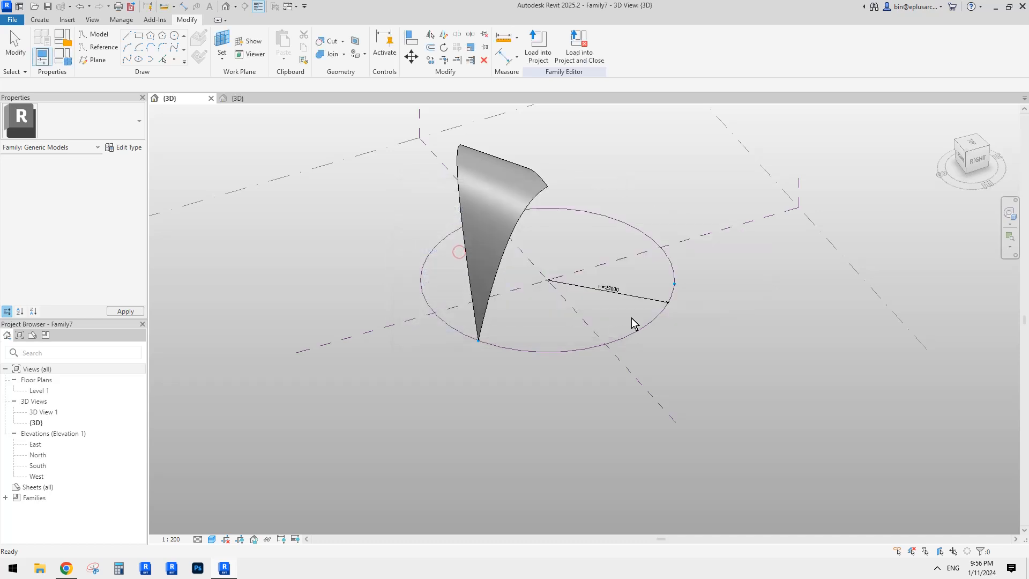
- Check the placed Family8 shell from above and set its nh parameter to 0.5
shift+middle_drag(638, 313, 922, 238)
click(532, 238)
click(980, 161)
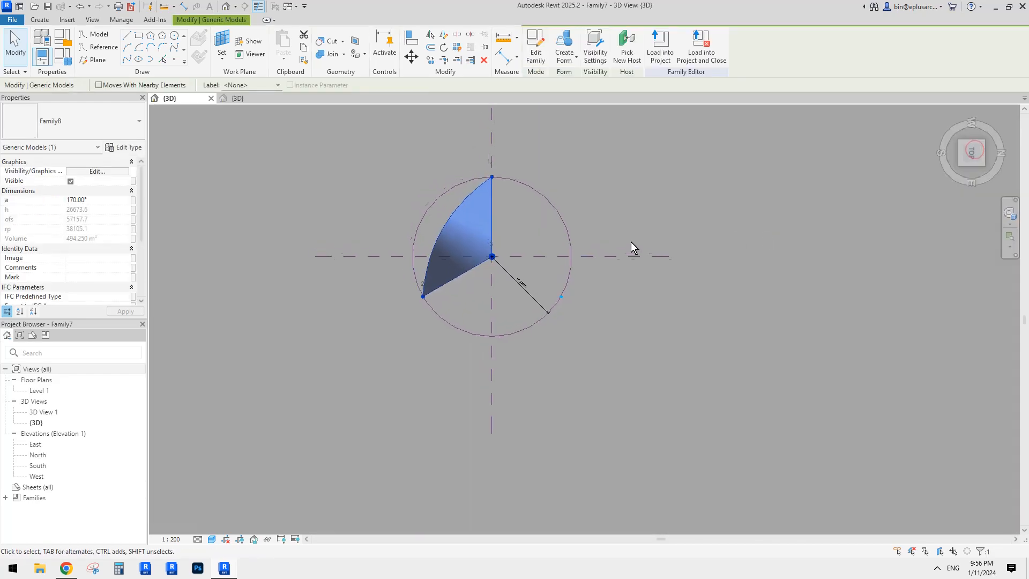
key(Escape)
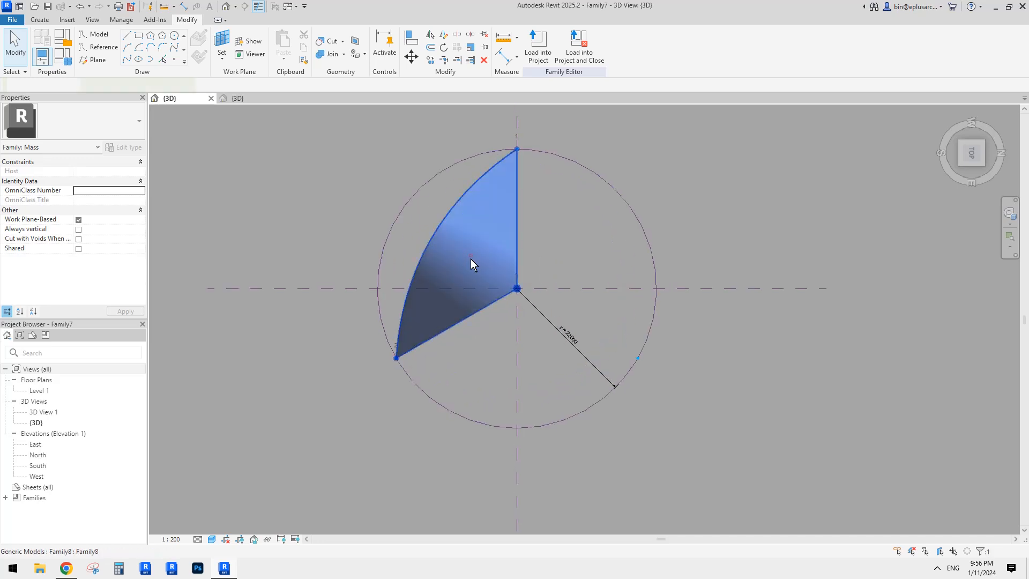
click(464, 224)
shift+middle_drag(464, 224, 545, 168)
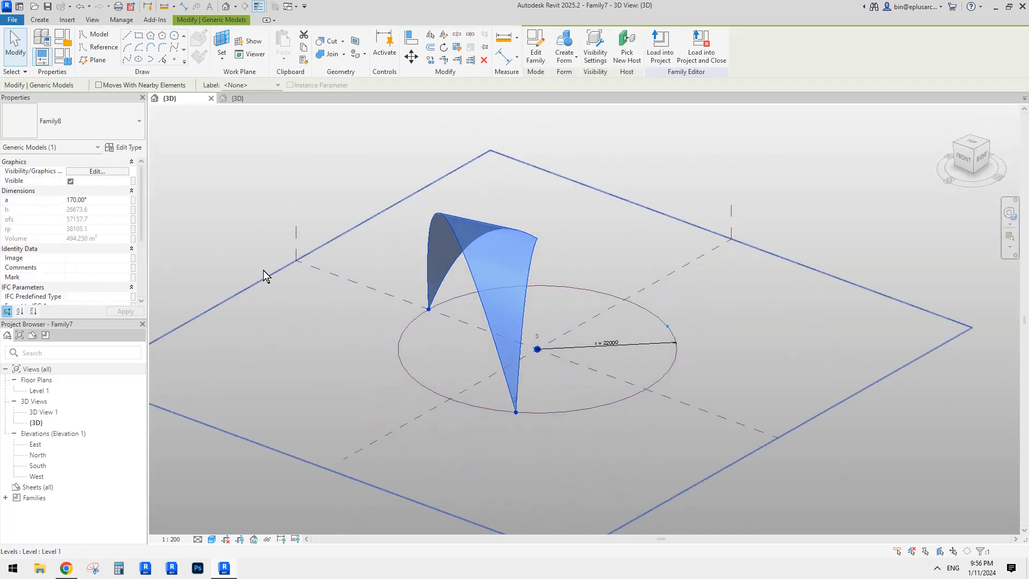
scroll(89, 236, down, 4)
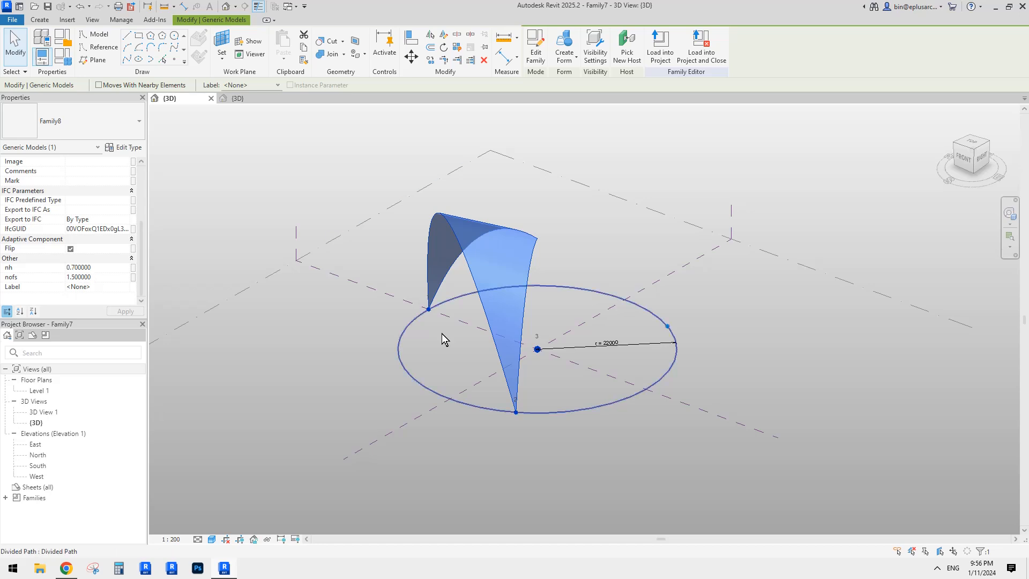
shift+middle_drag(441, 333, 418, 316)
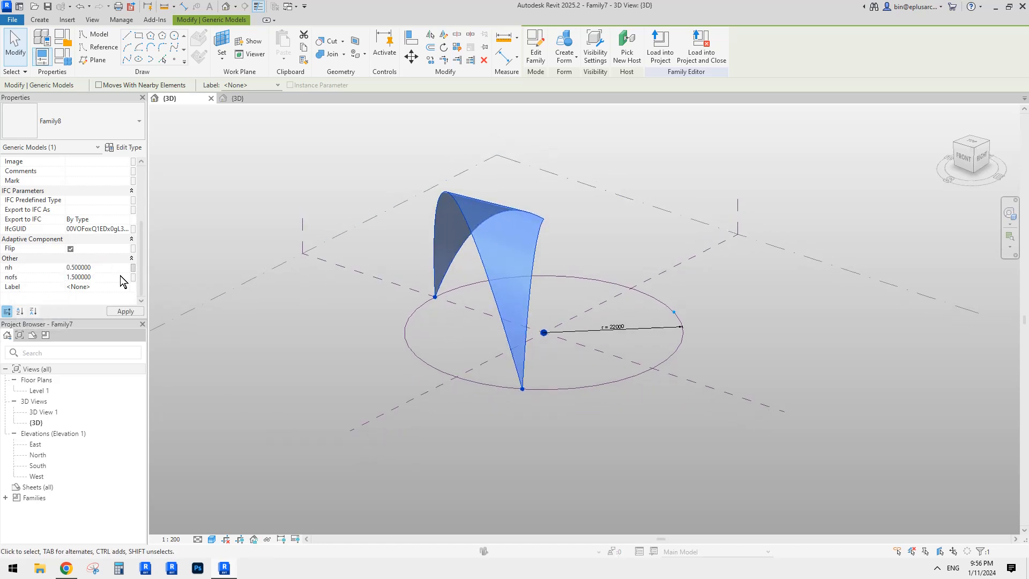
shift+middle_drag(503, 290, 605, 399)
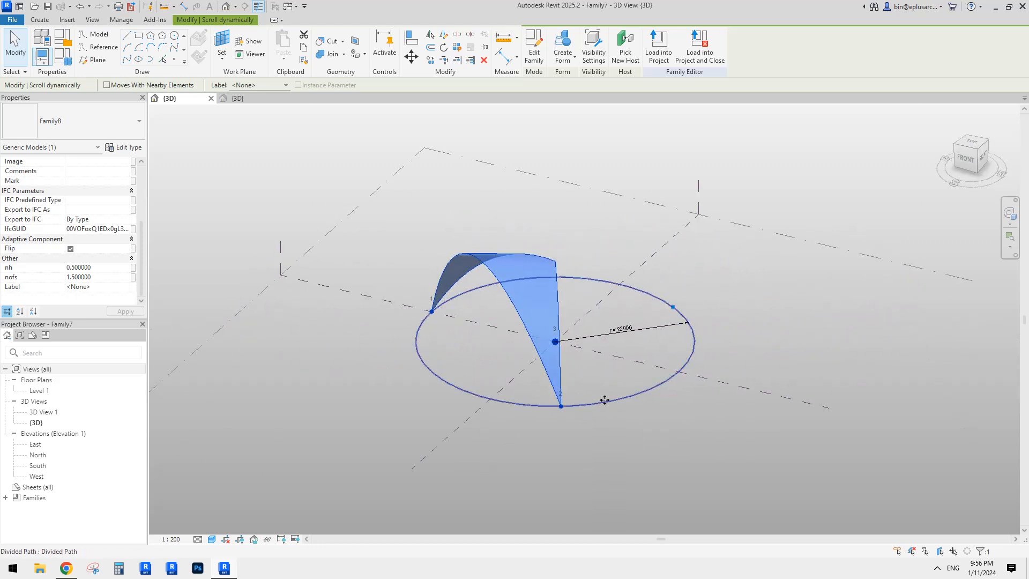
- Set the divided circle's radius r to 15000
middle_drag(699, 349, 677, 361)
click(672, 362)
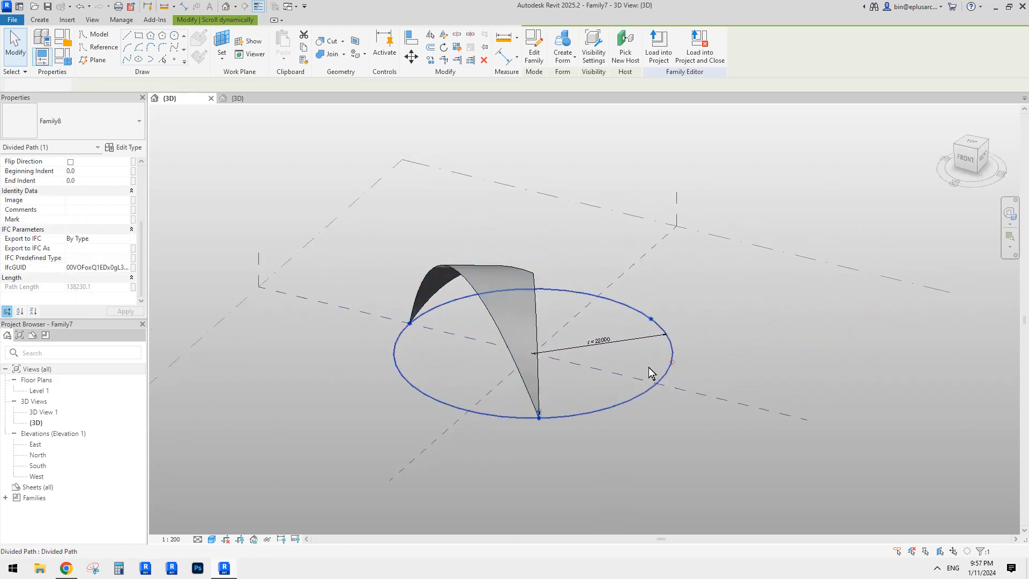
click(606, 340)
click(603, 341)
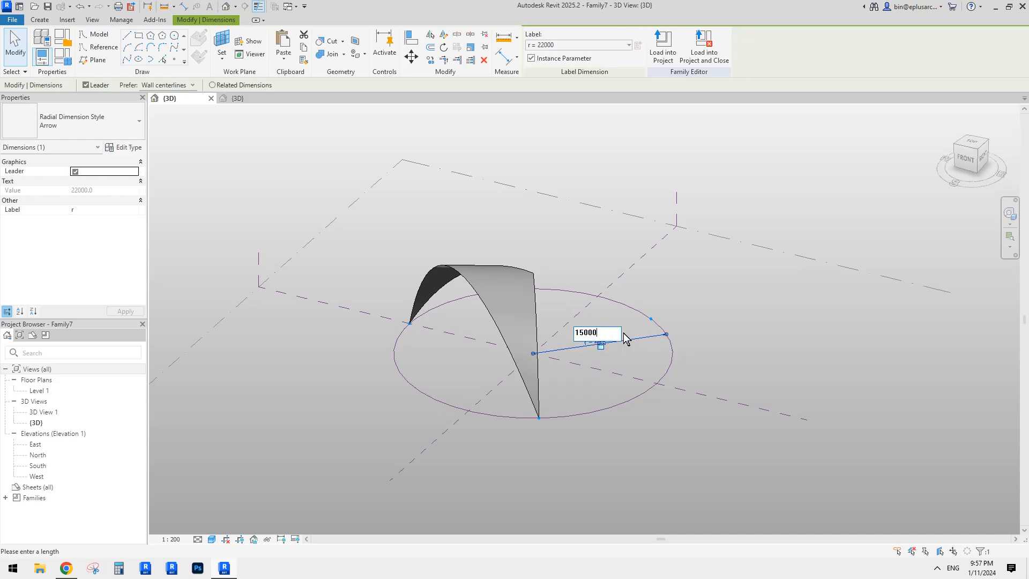
key(Return)
shift+middle_drag(624, 336, 540, 295)
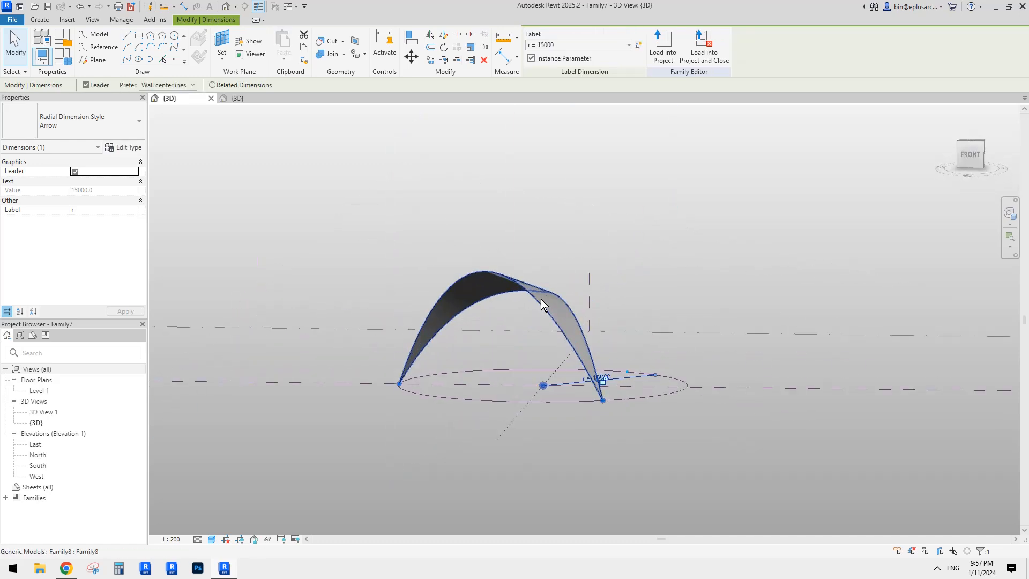
- Undo and redo the radius change to compare the shell at both circle sizes
key(ctrl+z)
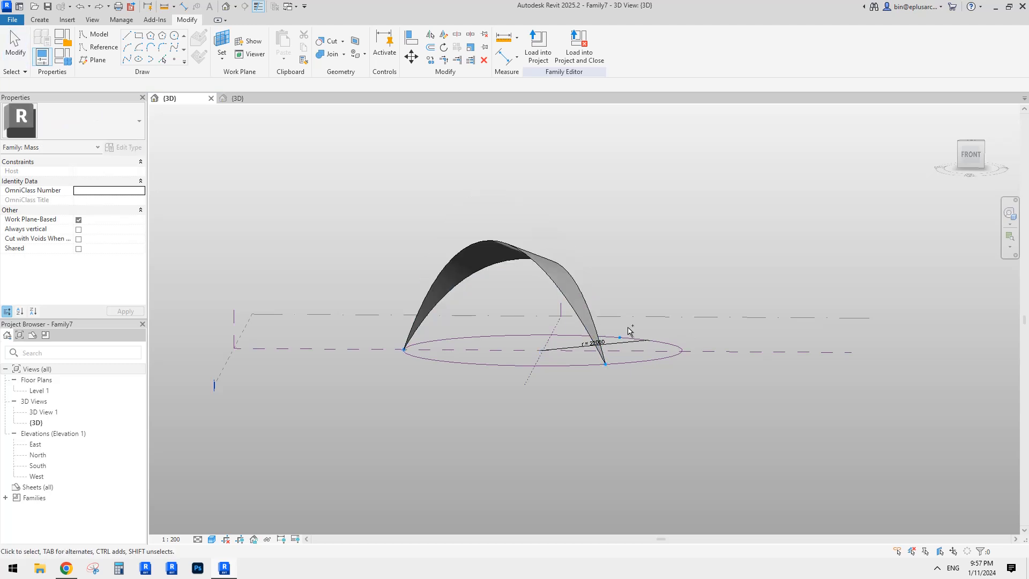
key(ctrl+z)
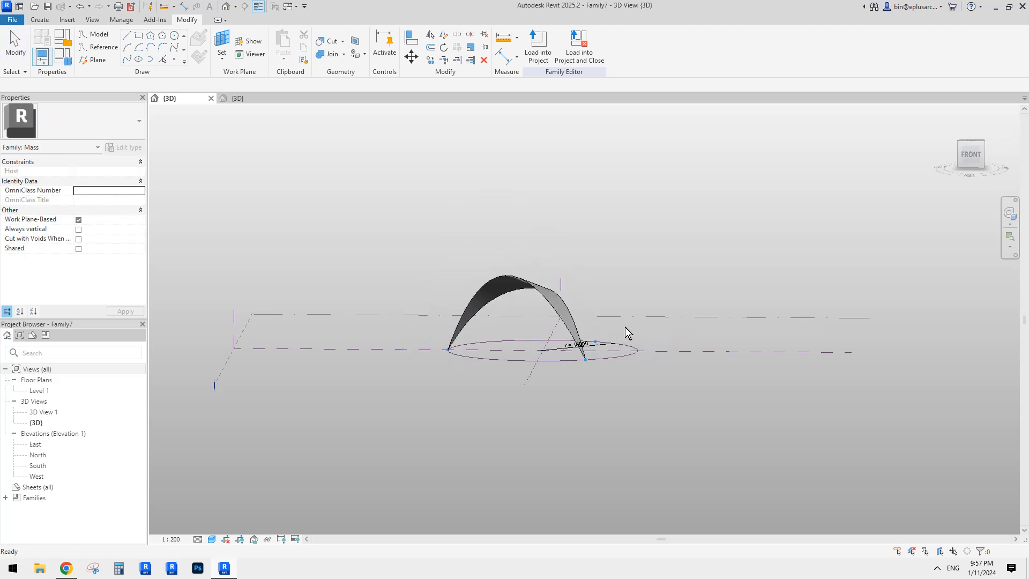
key(ctrl+y)
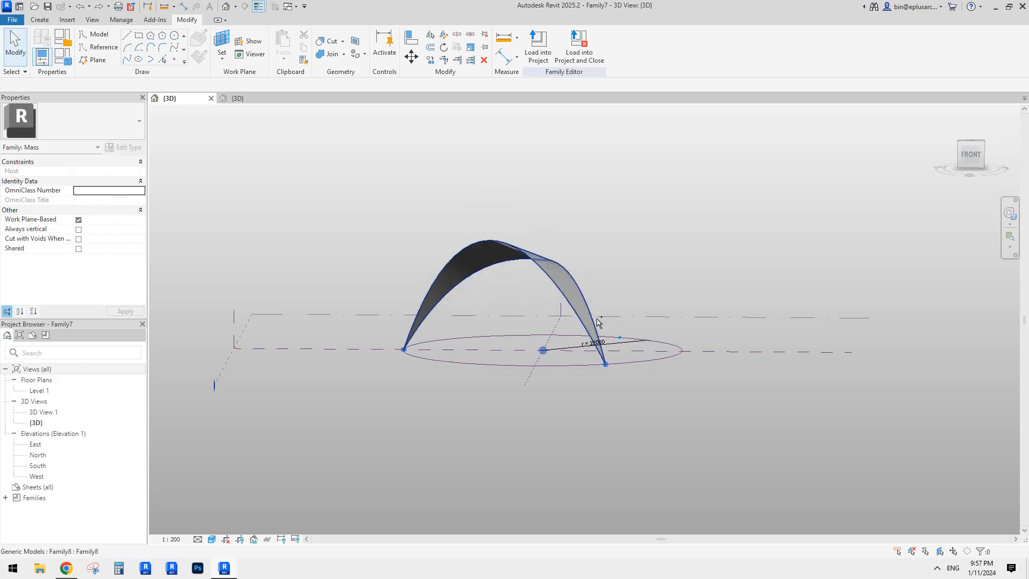
- Try 160° and 190° for the placed shell's angle a, and settle on 165°
click(516, 275)
shift+middle_drag(525, 293, 416, 245)
click(518, 293)
click(87, 199)
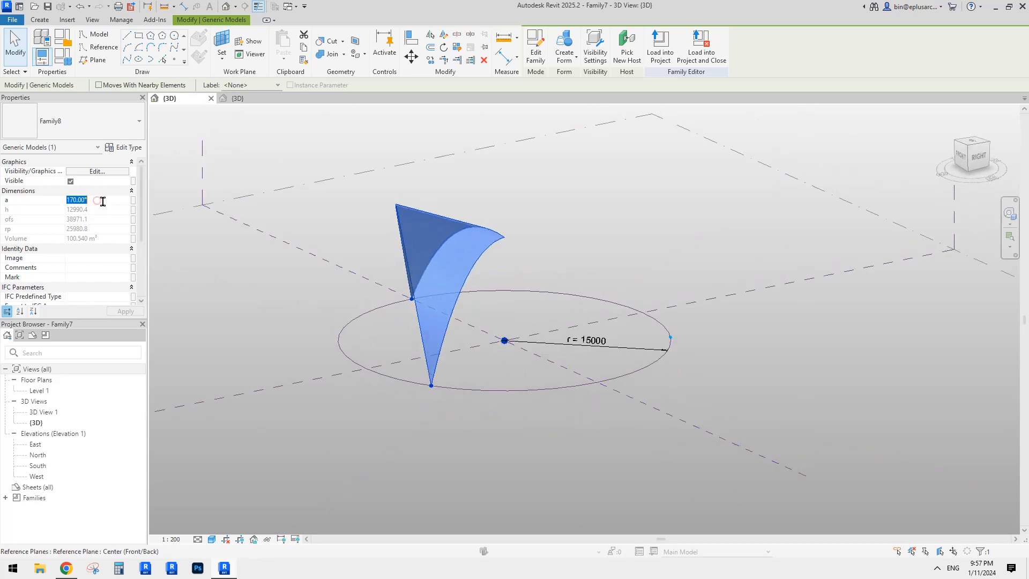
text(160)
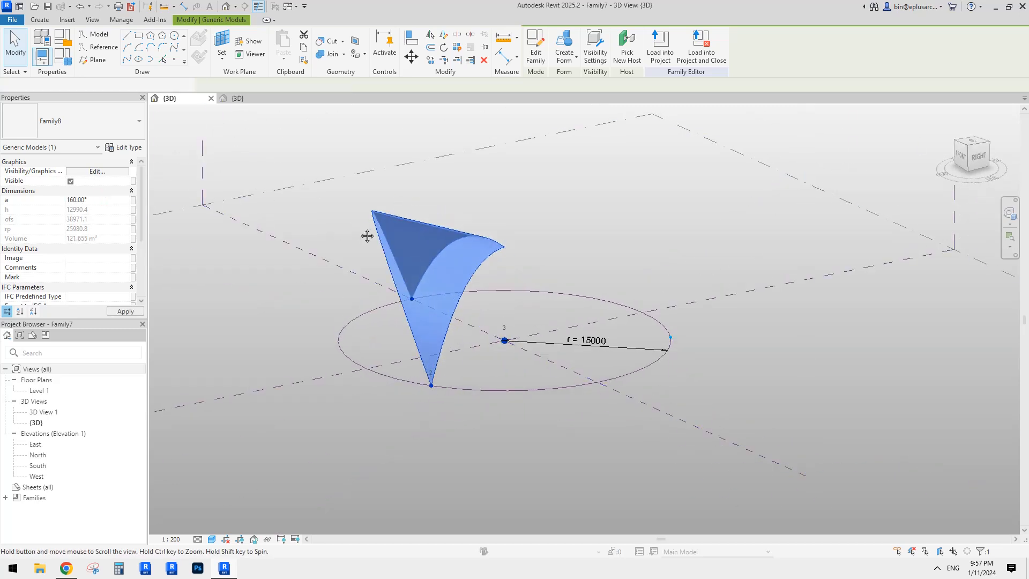
shift+middle_drag(420, 284, 539, 166)
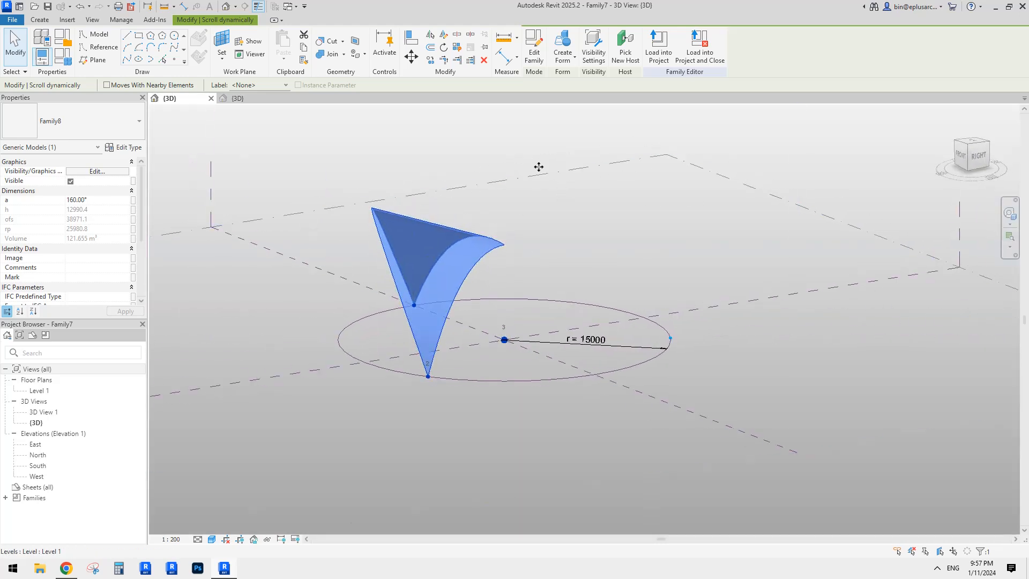
click(111, 199)
text(1)
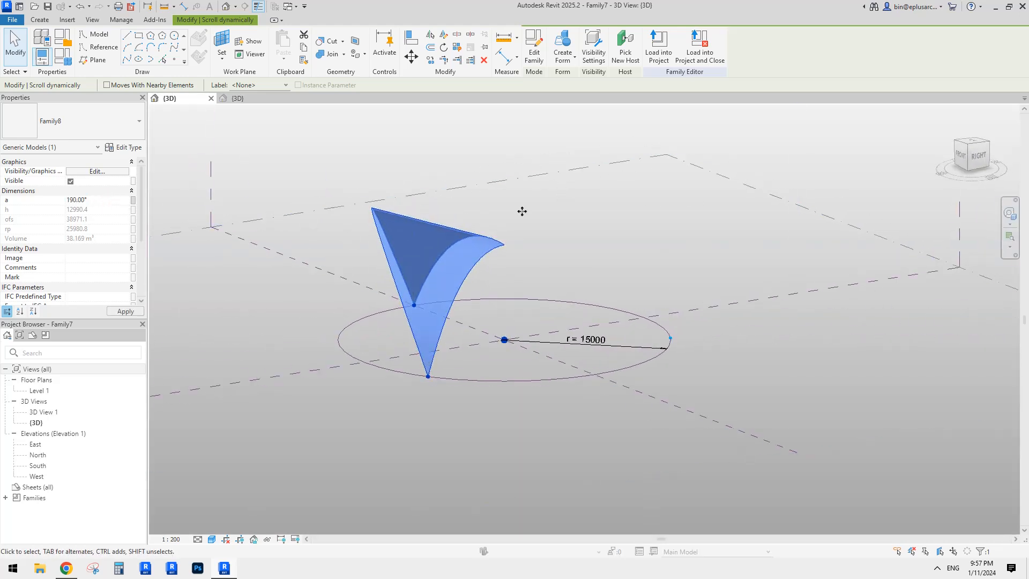
click(108, 199)
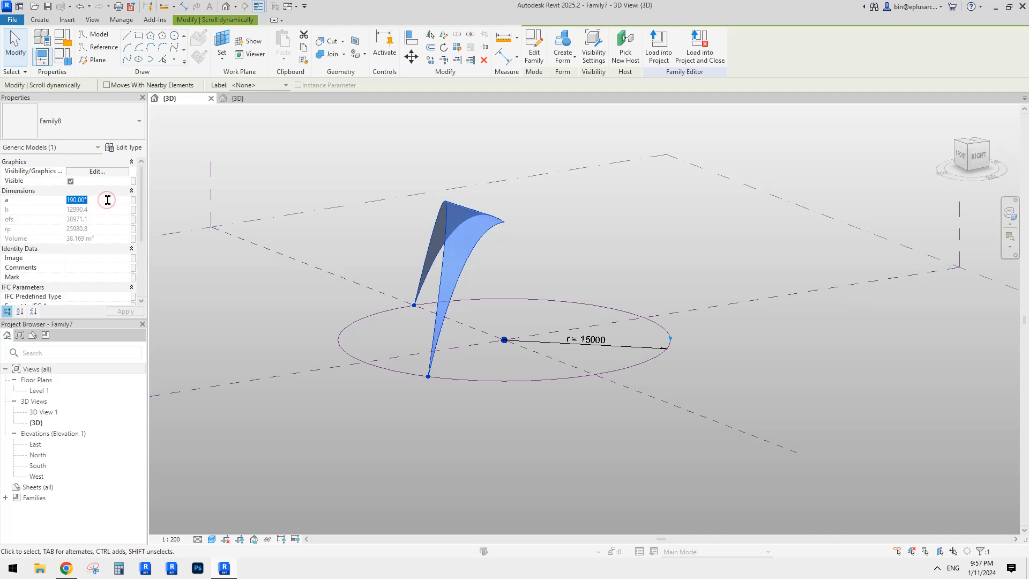
text(165)
key(Return)
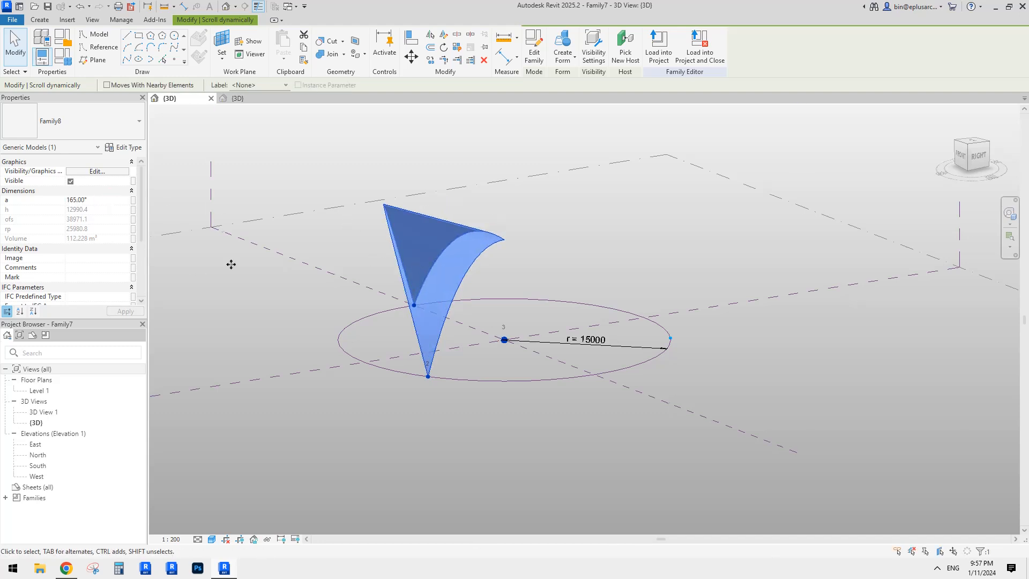
- Set the placed shell's nofs parameter to 2
scroll(74, 267, down, 4)
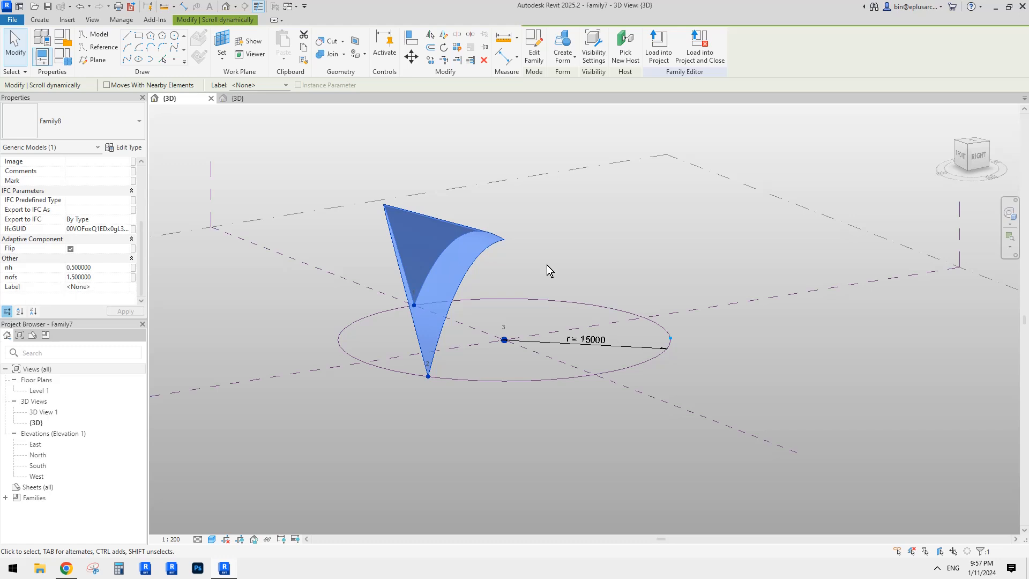
scroll(549, 270, up, 3)
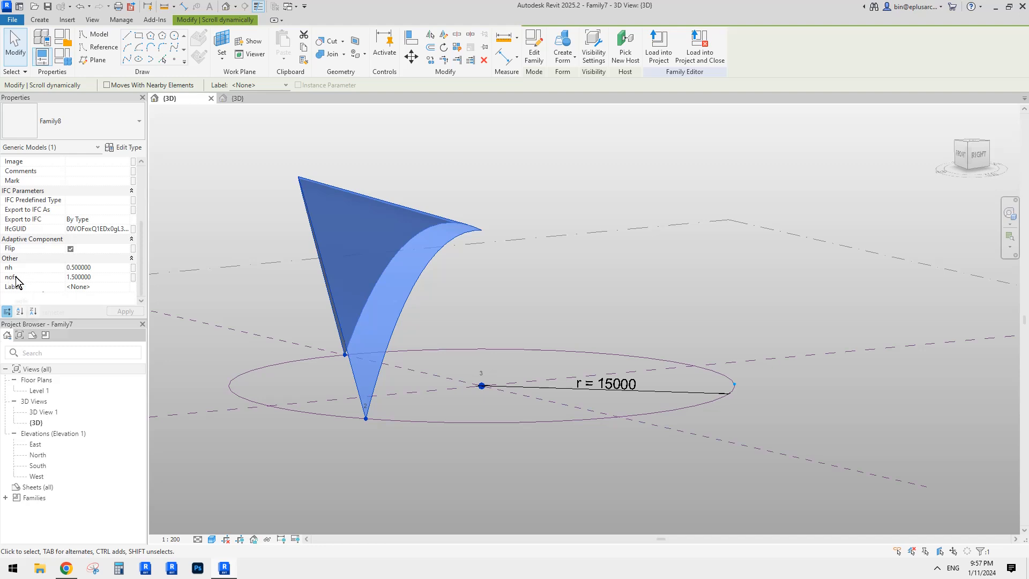
click(107, 280)
text(2)
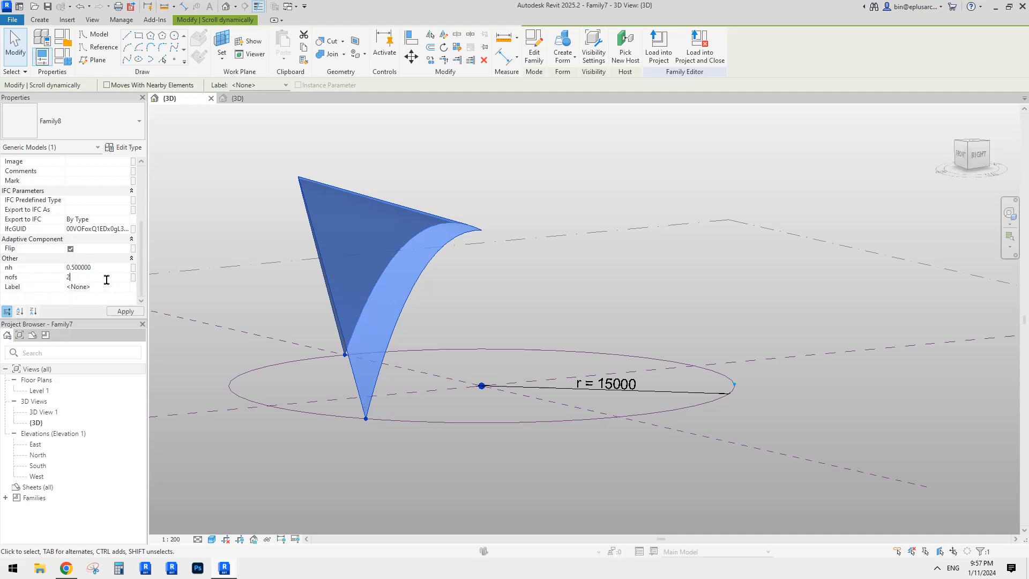
click(117, 278)
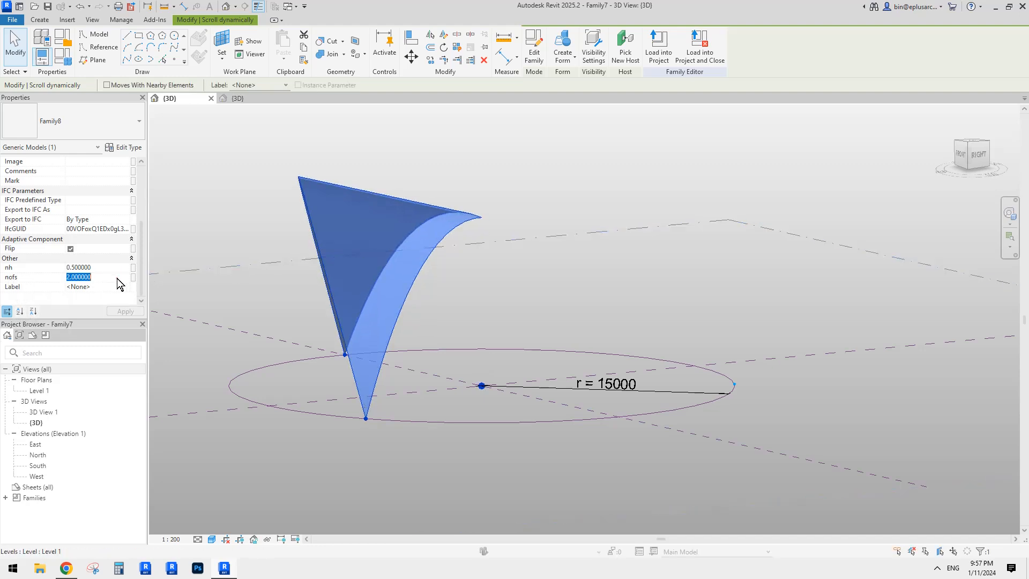
- Try 3 and 1 for the placed shell's nofs parameter, and settle on 1.5
text(3)
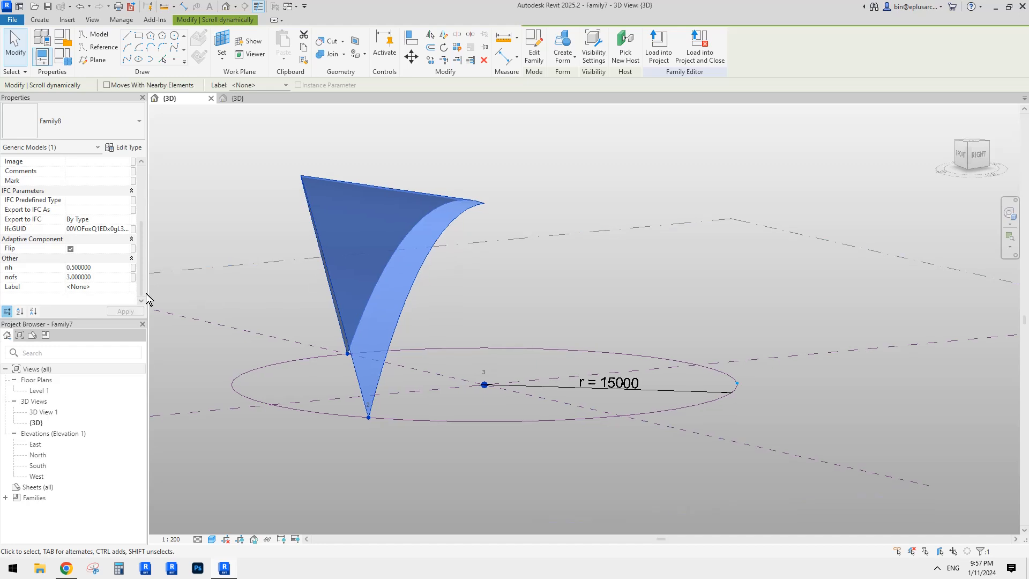
click(106, 279)
text(1)
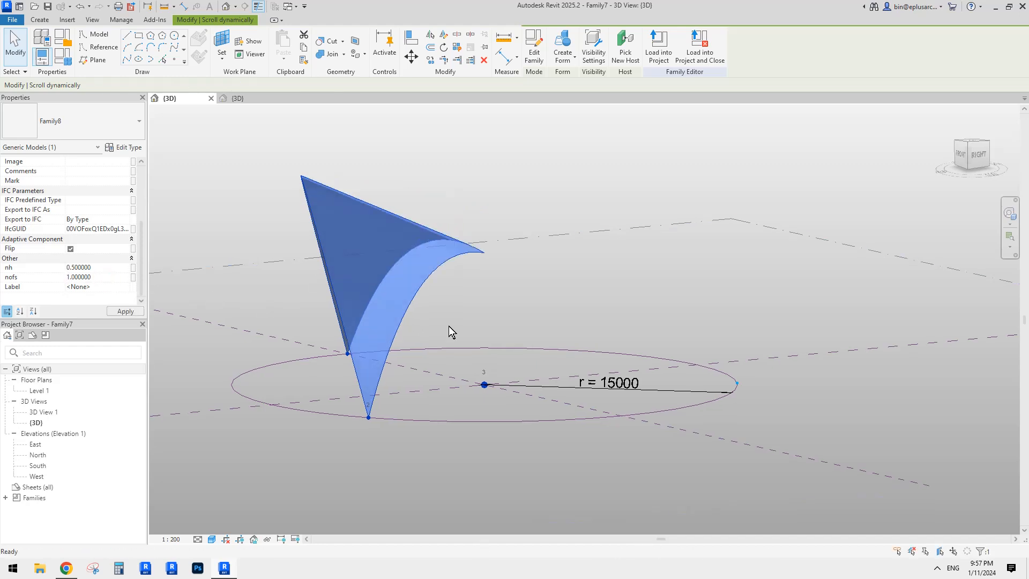
click(110, 279)
text(1)
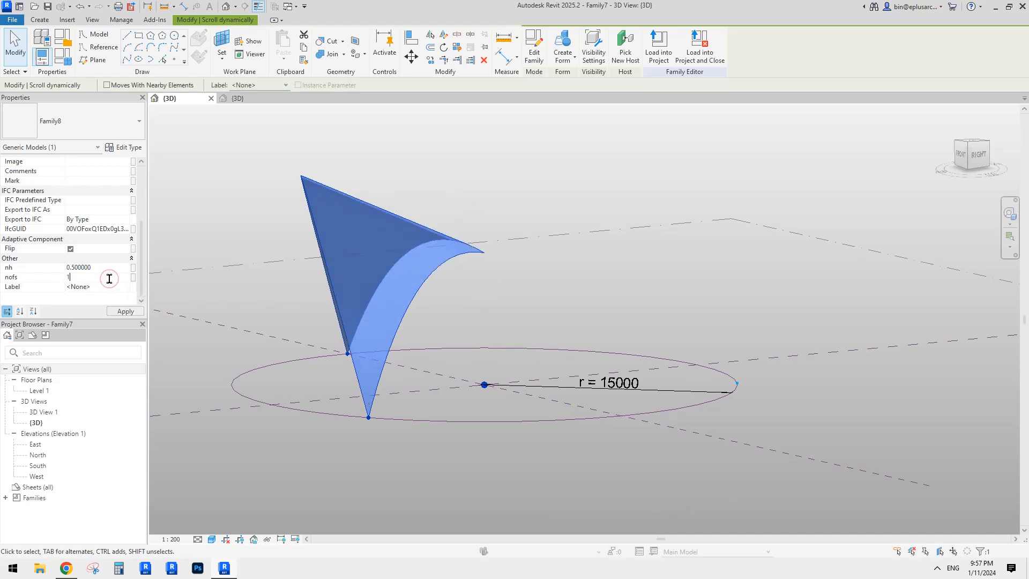
scroll(406, 265, down, 2)
click(429, 289)
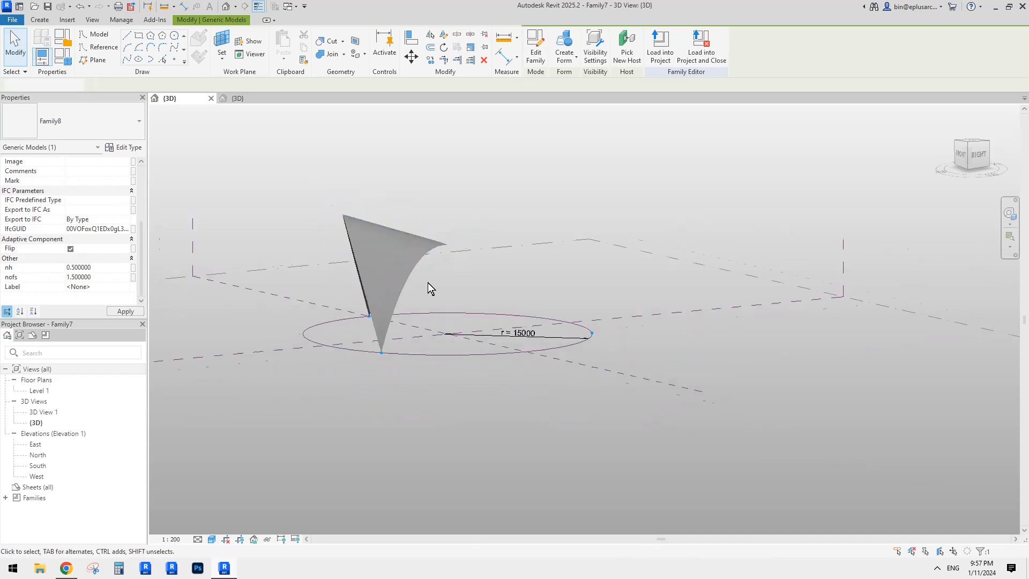
- Switch to the top view and temporarily hide the placed shell so the divided circle's nodes are free
shift+middle_drag(429, 289, 815, 195)
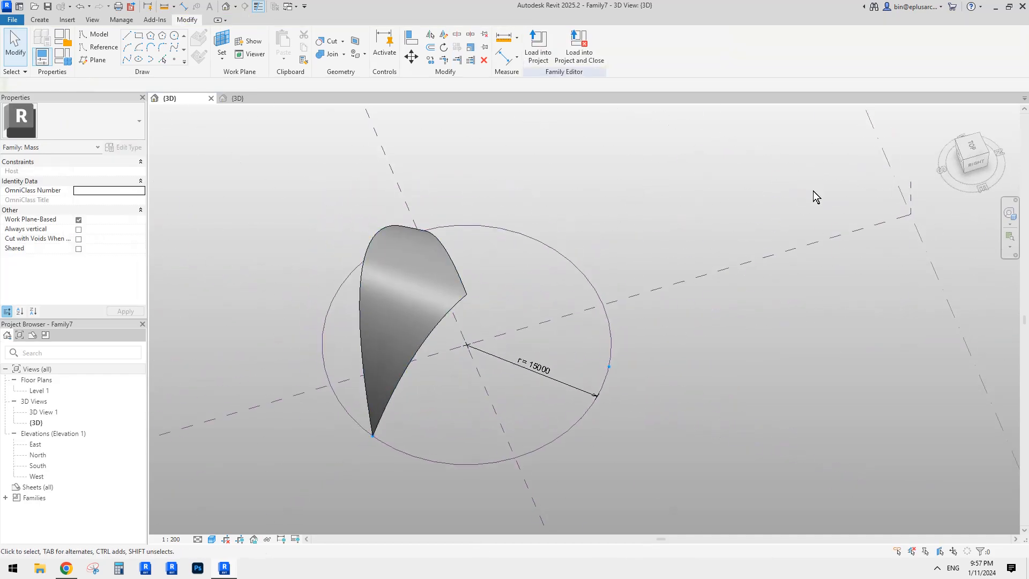
drag(968, 158, 962, 153)
click(963, 154)
scroll(619, 329, up, 5)
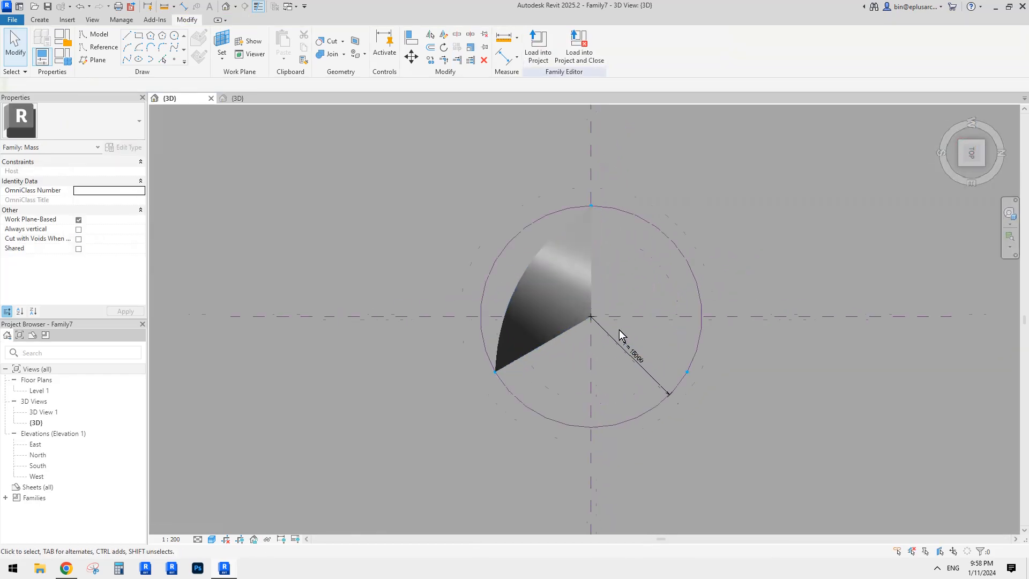
click(469, 237)
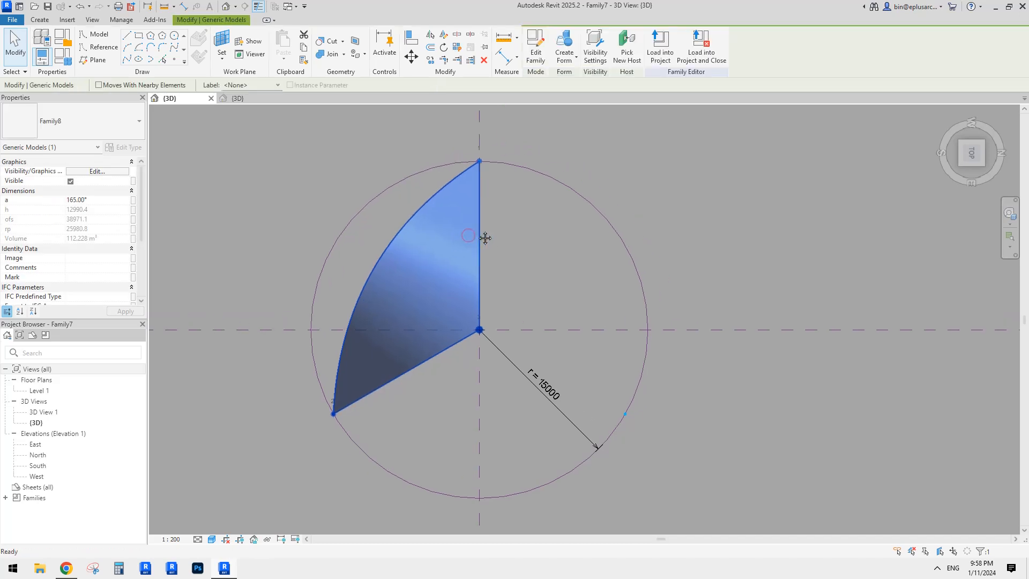
key(h)
key(h)
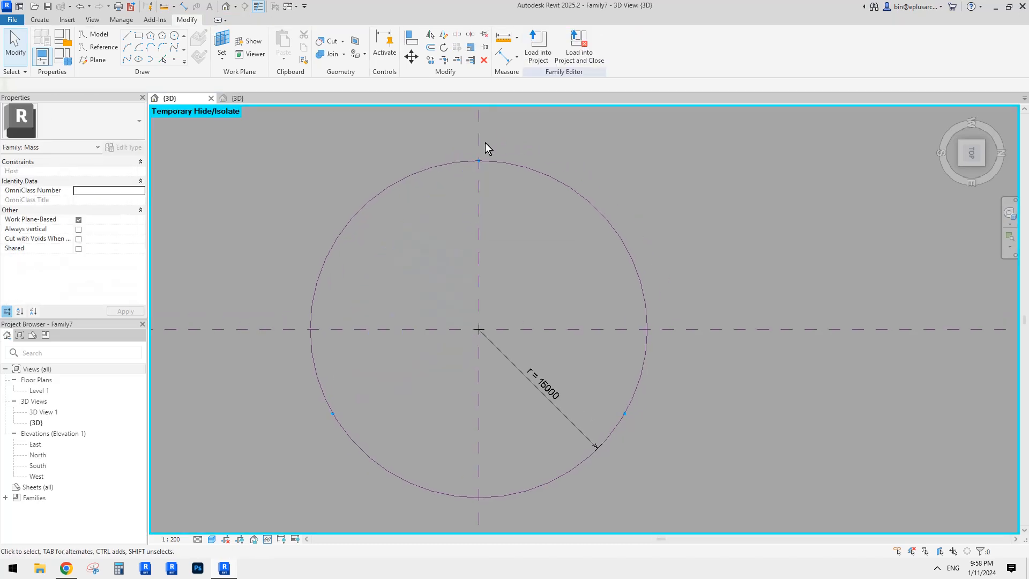
- Place a second Family8 shell on the divided circle's top node, its lower-right node and the circle's centre point
click(44, 21)
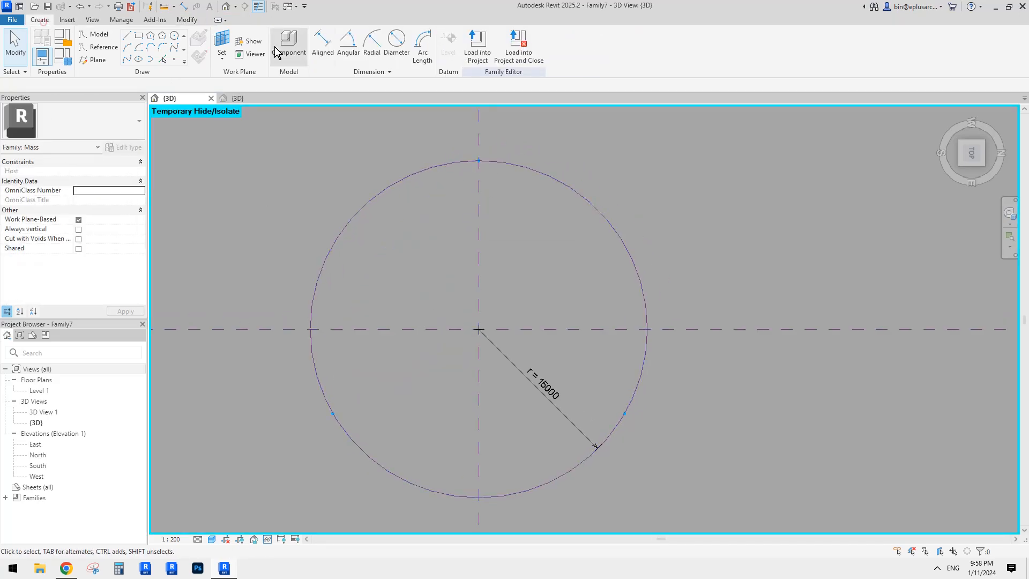
click(290, 45)
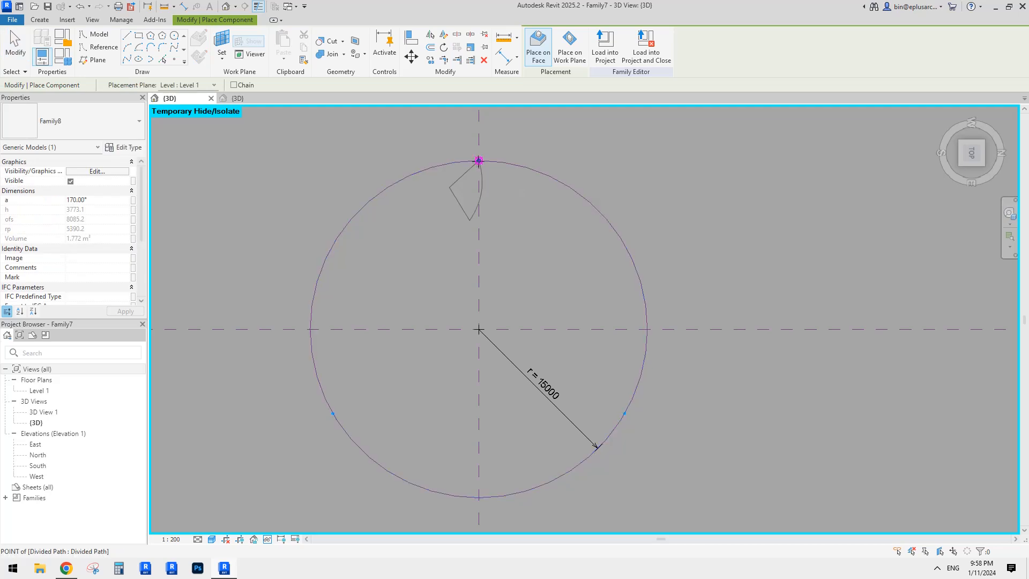
click(478, 161)
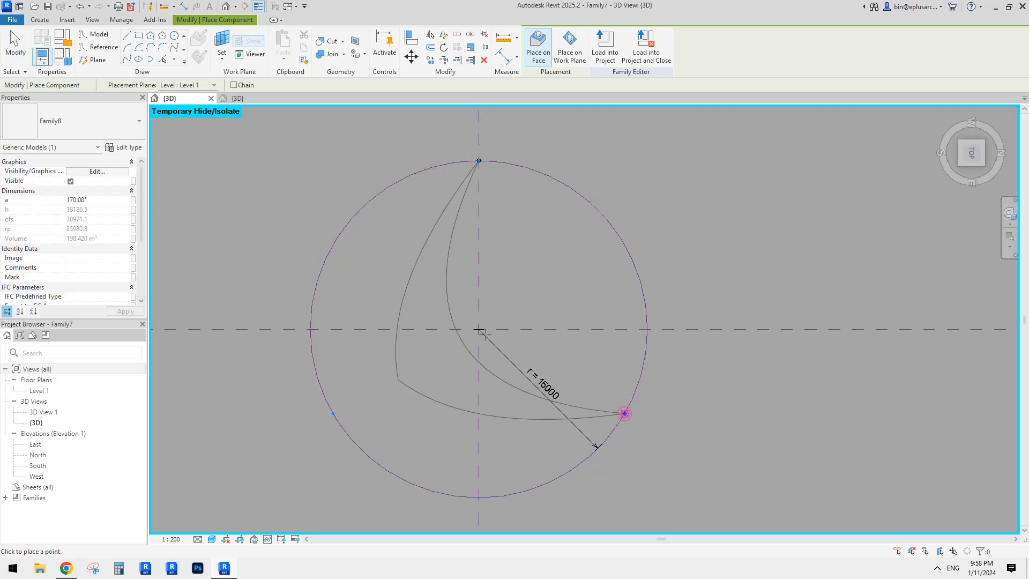
click(624, 414)
click(479, 329)
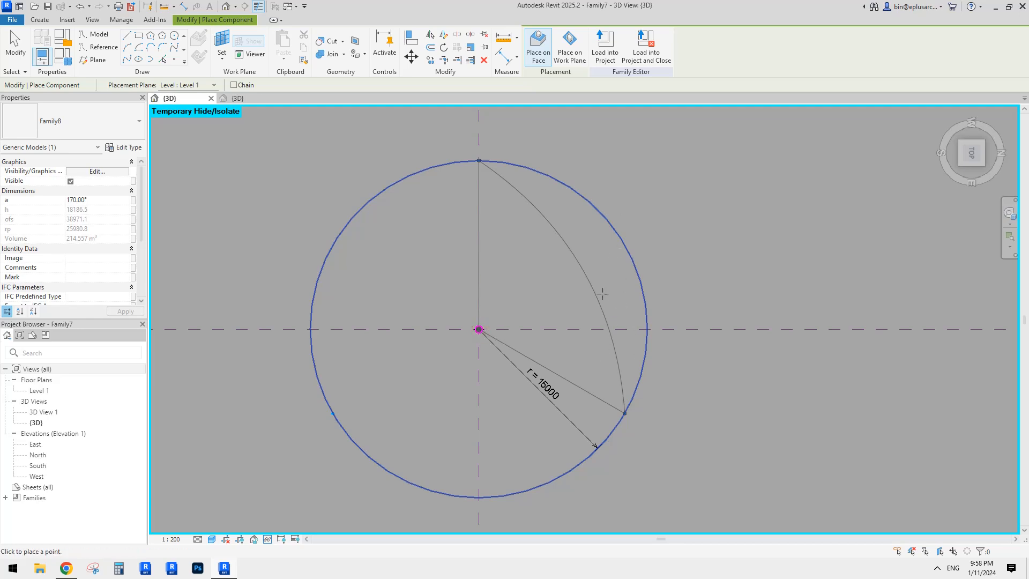
key(Escape)
key(Escape)
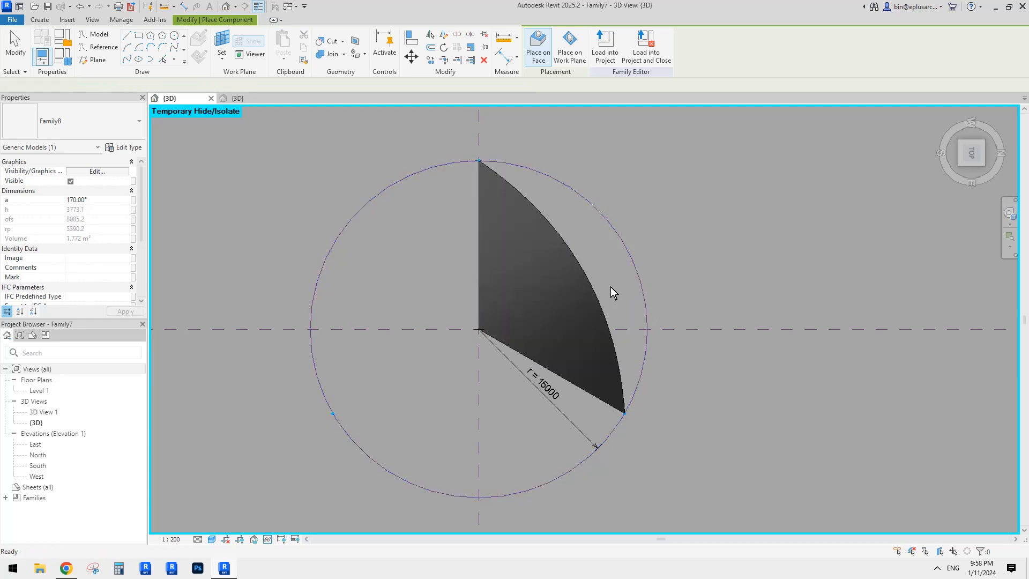
- Temporarily hide the second shell and place a third Family8 shell on the lower-right node, lower-left node and centre point
click(556, 280)
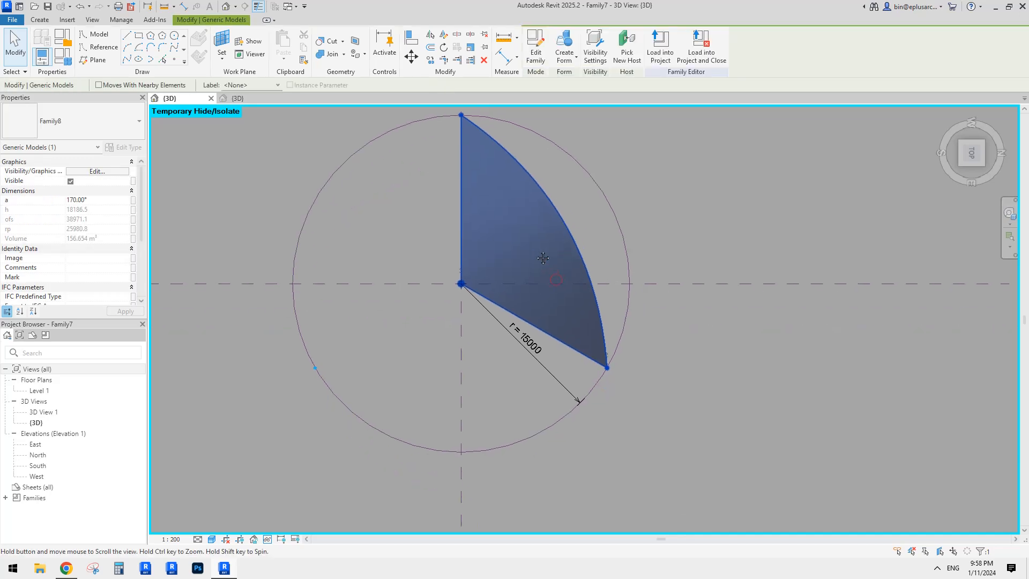
key(Delete)
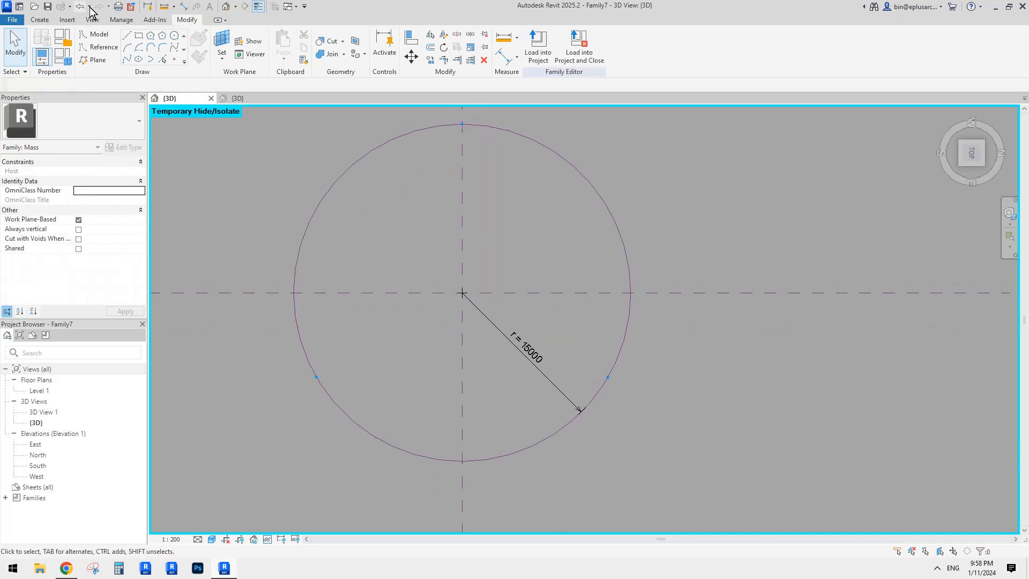
click(289, 43)
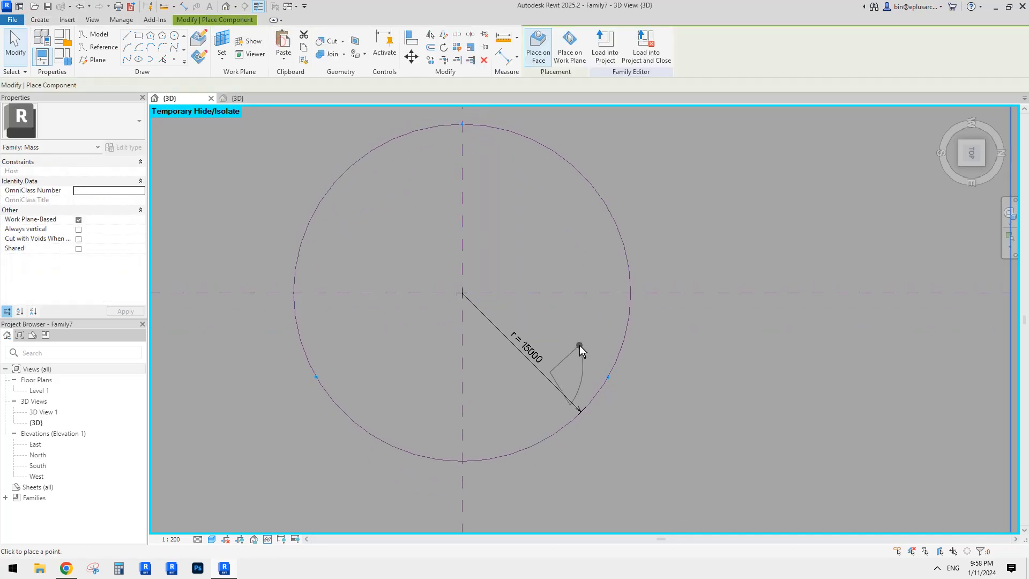
click(608, 377)
click(316, 377)
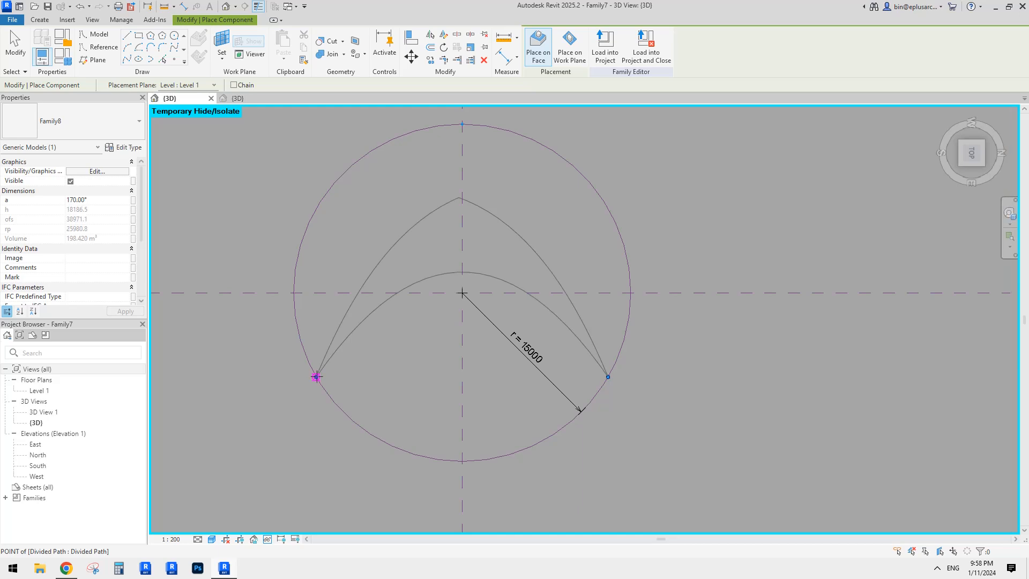
click(462, 292)
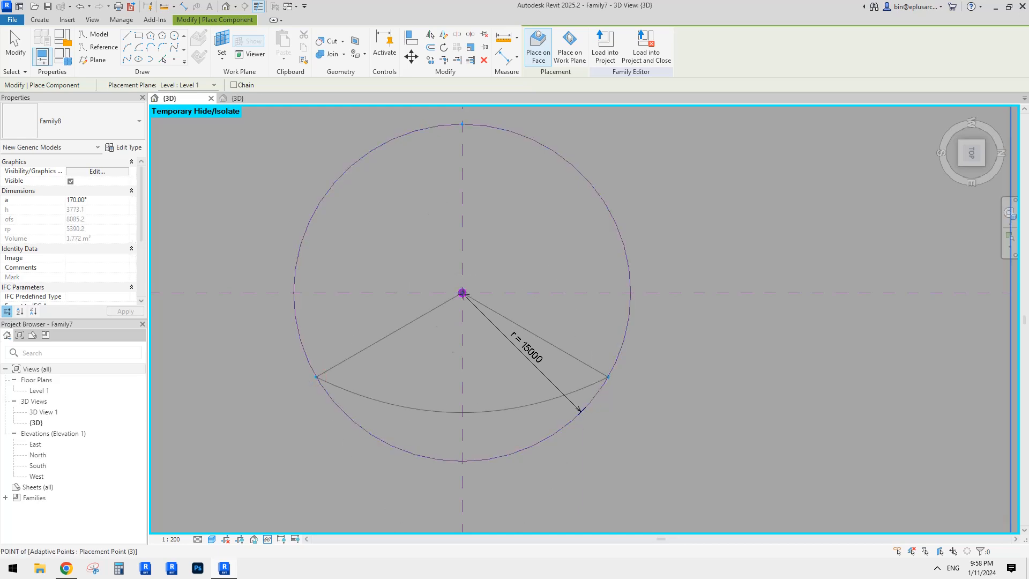
key(Escape)
- Return to an angled 3D view and reset the temporary hide to show all three shells
scroll(580, 314, down, 1)
shift+middle_drag(533, 370, 561, 254)
key(h)
key(r)
shift+middle_drag(566, 367, 584, 292)
scroll(546, 308, up, 1)
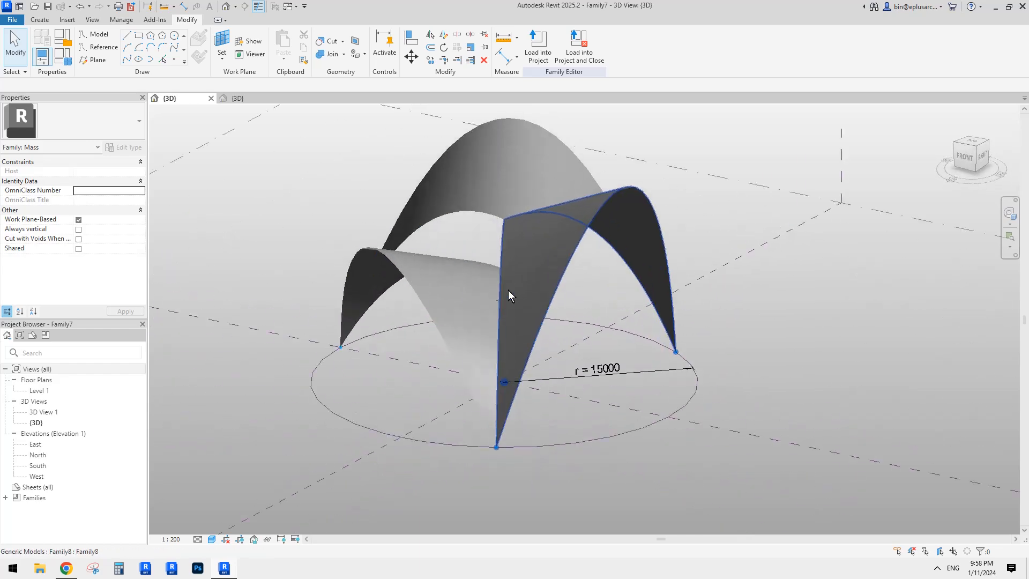
- Compare the angle a and nofs parameters of the three shells and examine how their edges meet
shift+middle_drag(508, 291, 468, 281)
click(442, 284)
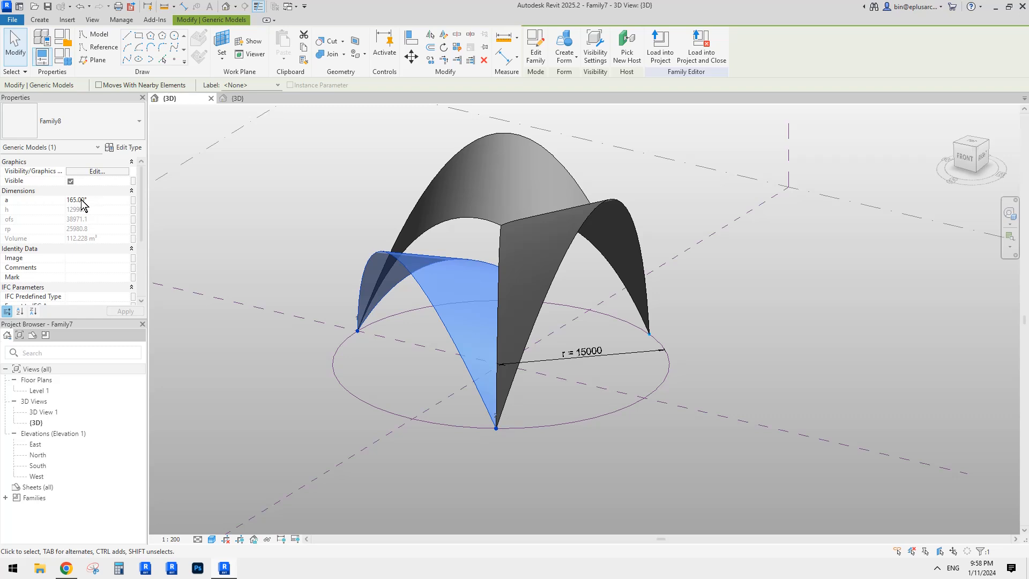
click(558, 269)
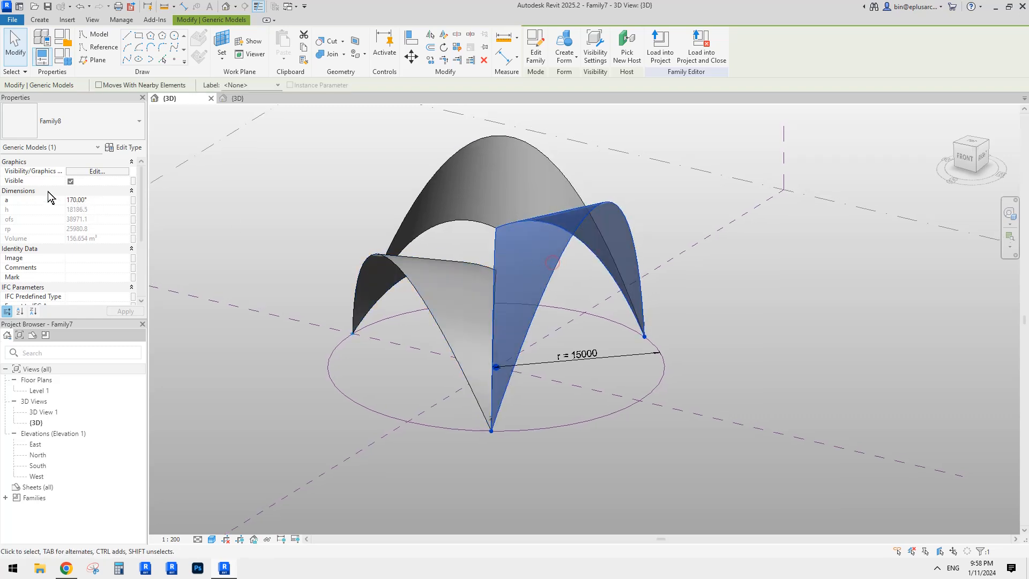
click(508, 198)
click(535, 248)
click(501, 195)
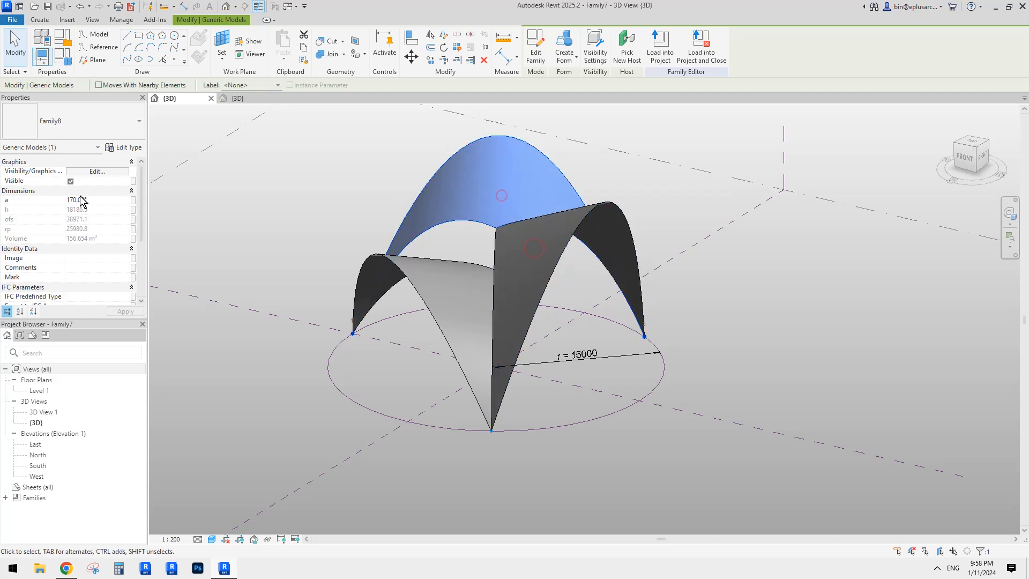
scroll(76, 220, down, 3)
scroll(80, 205, up, 2)
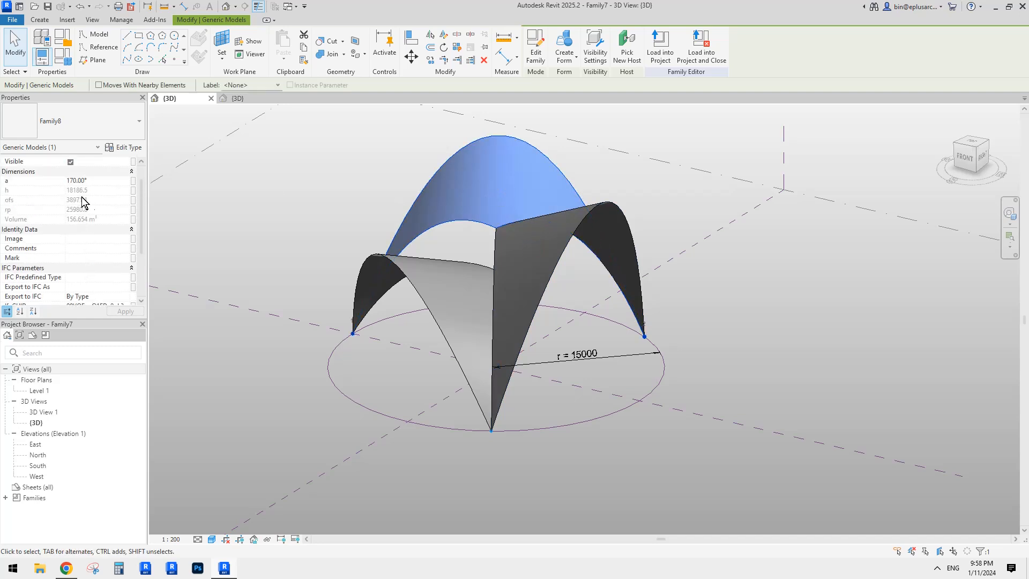
scroll(85, 204, down, 3)
click(436, 280)
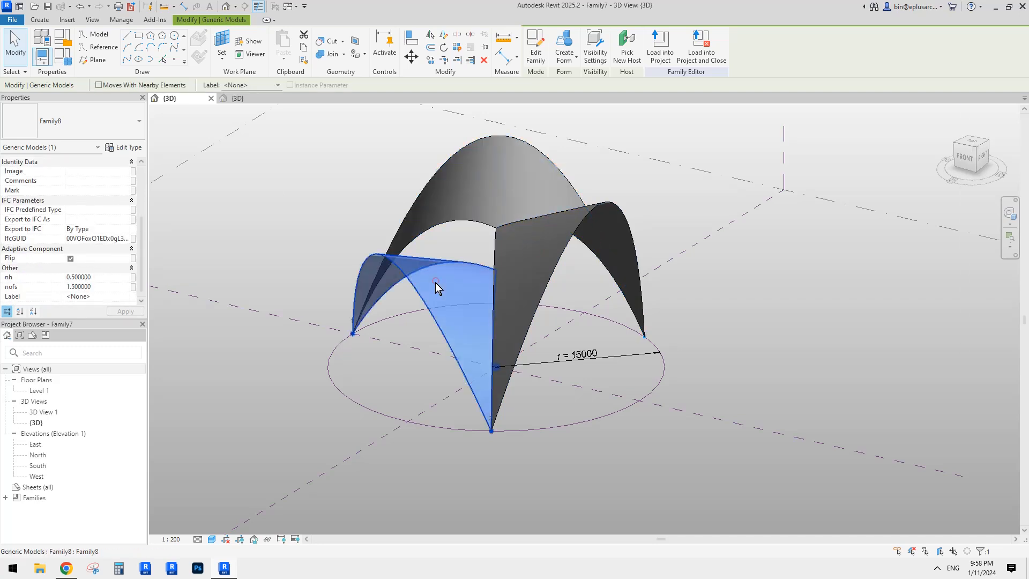
scroll(523, 284, down, 2)
shift+middle_drag(523, 285, 541, 335)
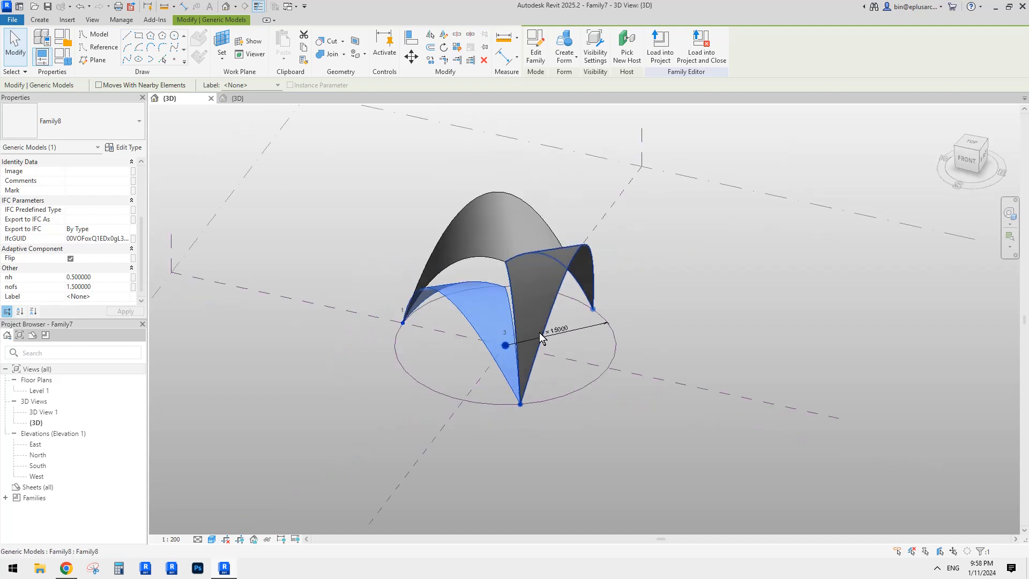
shift+middle_drag(509, 280, 524, 299)
scroll(510, 265, up, 2)
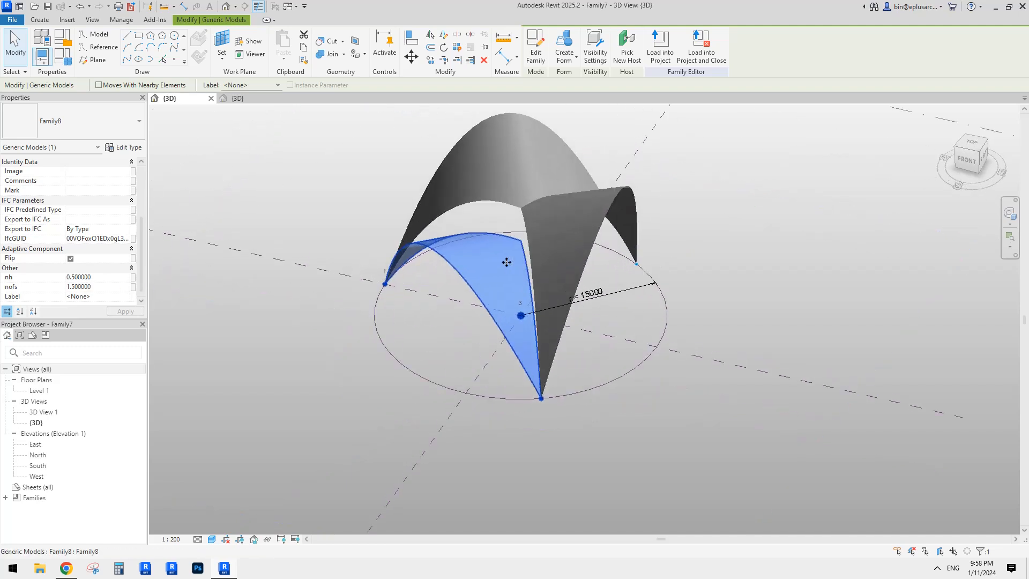
- Associate the angle a of all three shells with a new instance family parameter named a
click(515, 207)
ctrl+click(555, 269)
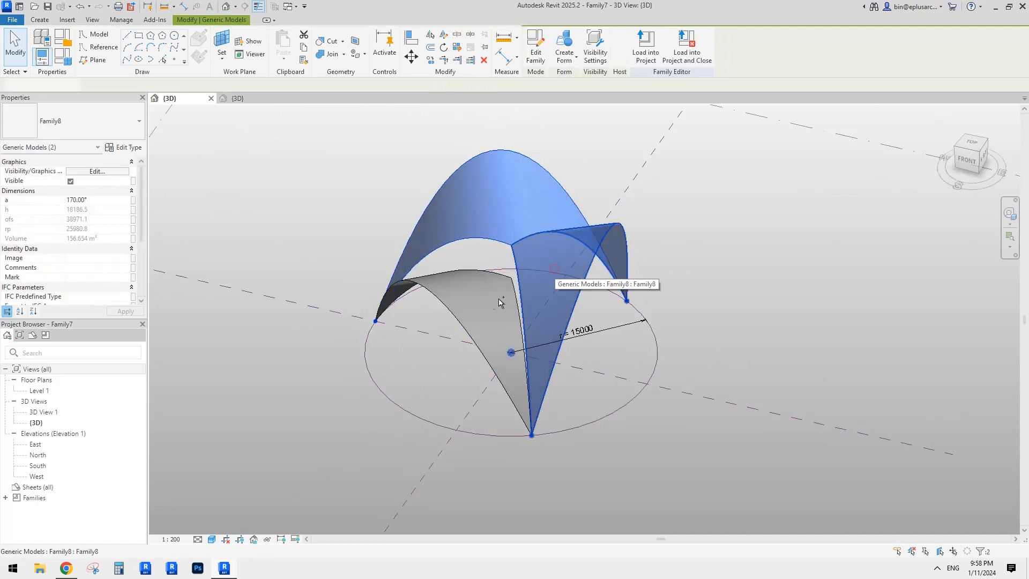
ctrl+click(478, 305)
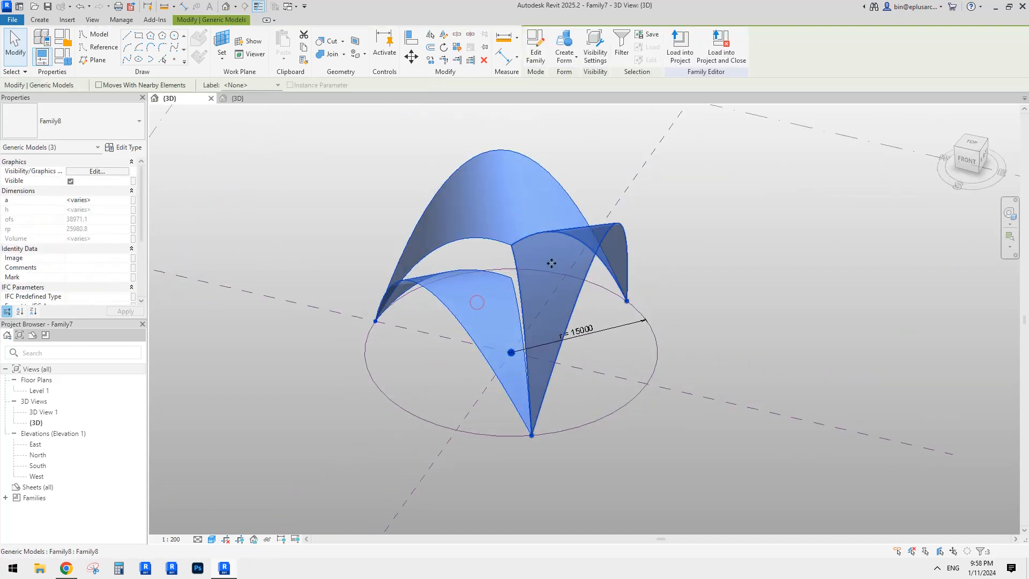
click(133, 200)
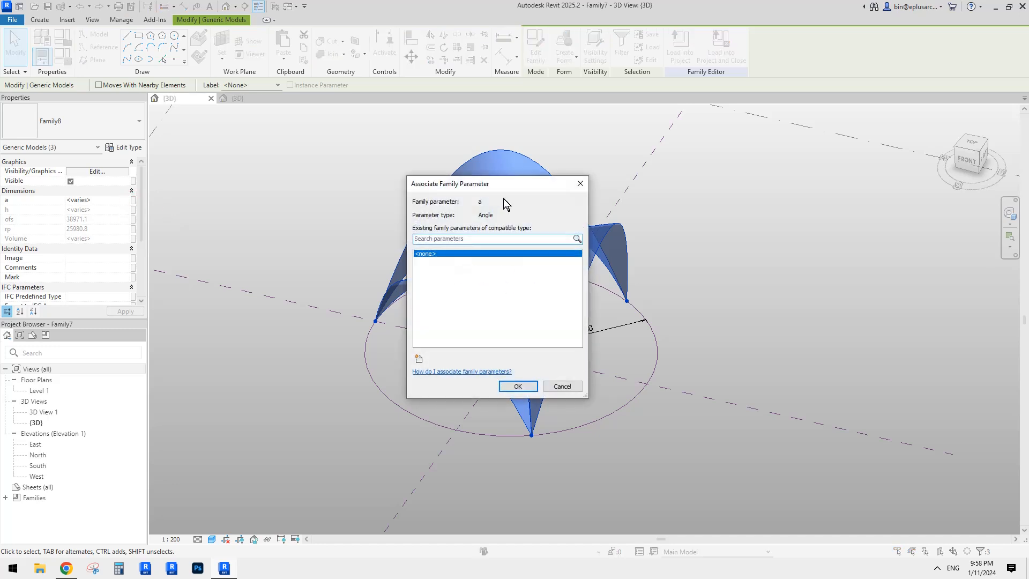
drag(495, 189, 382, 206)
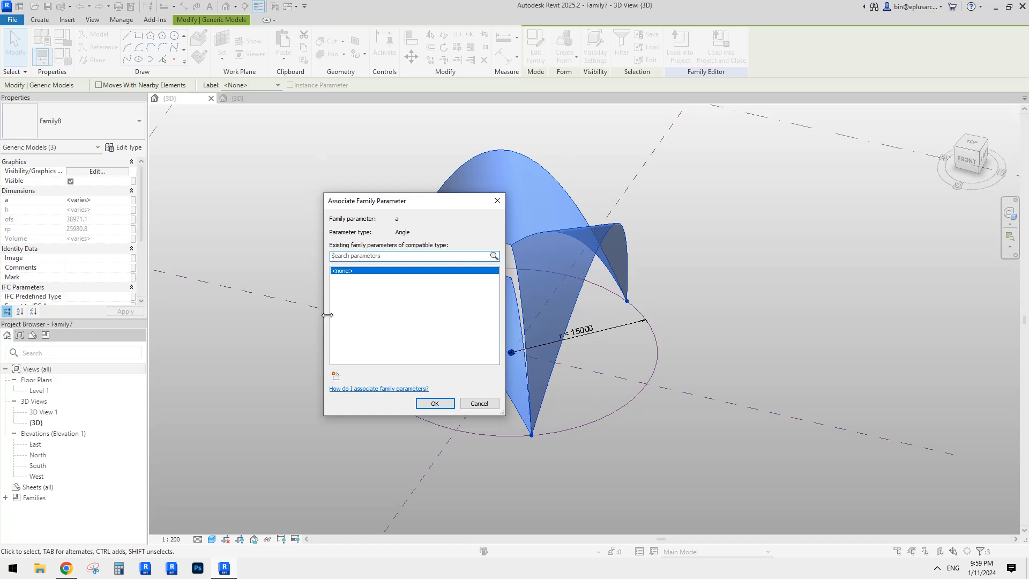
click(336, 375)
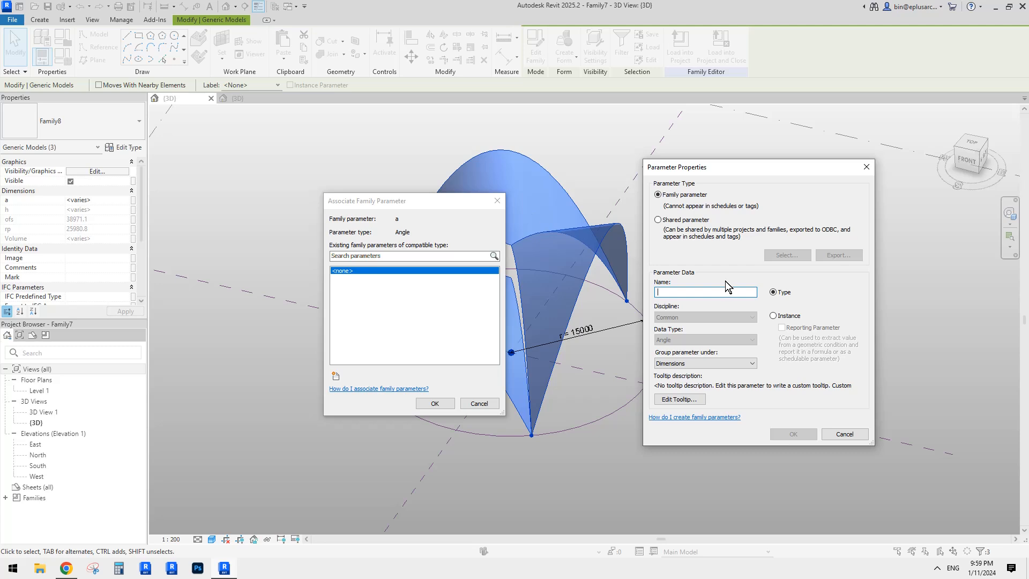
text(a)
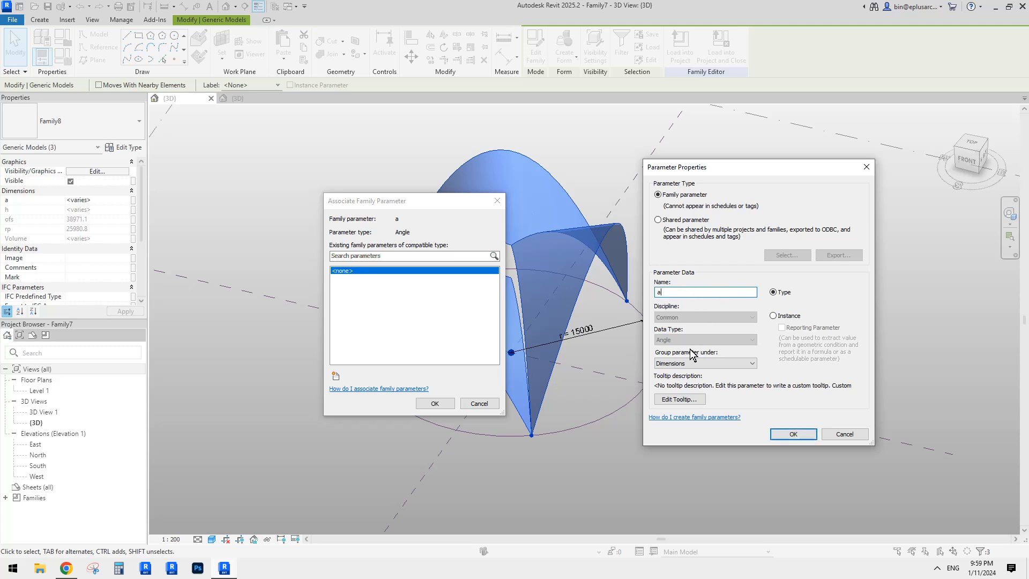
click(775, 317)
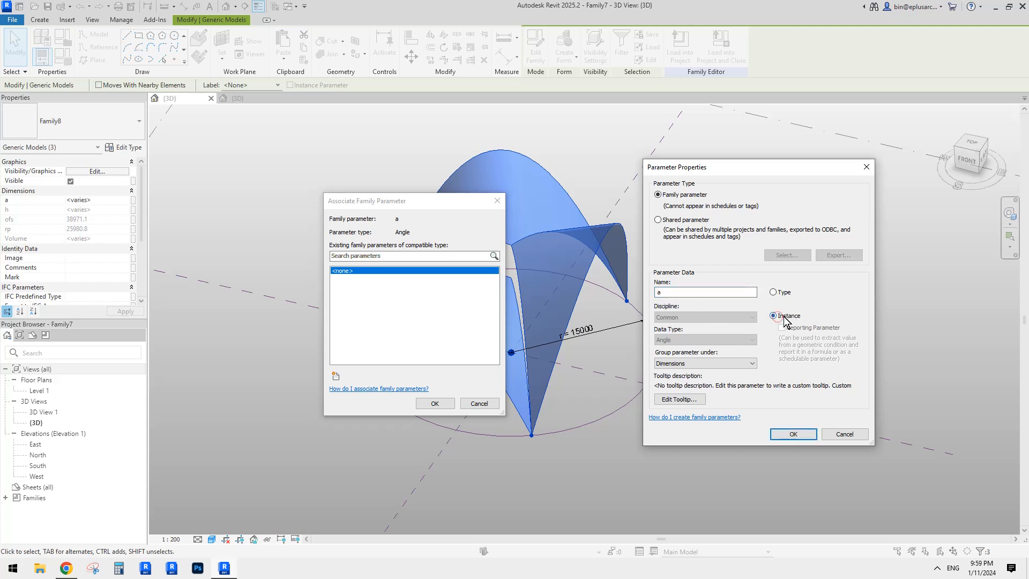
click(793, 433)
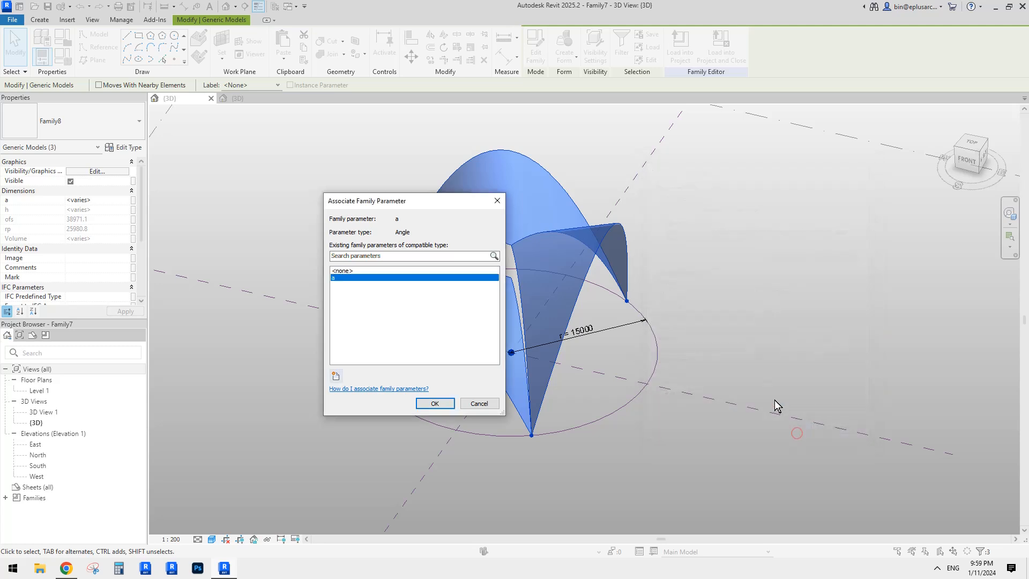
click(437, 404)
mouse_move(548, 327)
middle_down()
mouse_move(578, 287)
mouse_move(549, 328)
middle_up()
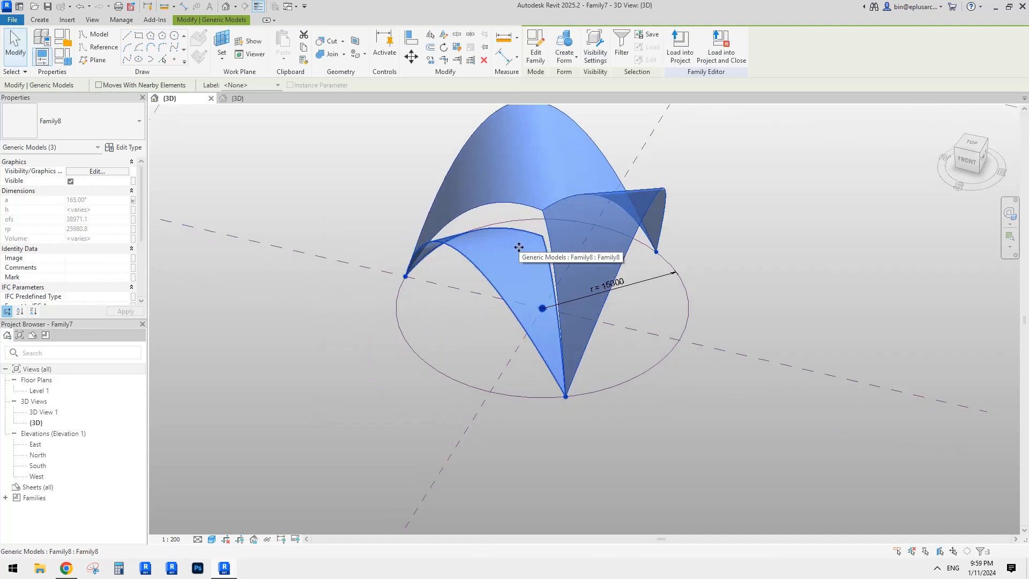
- Associate the nh of all three shells with a new instance family parameter named nh, grouped under Dimensions
scroll(113, 256, down, 4)
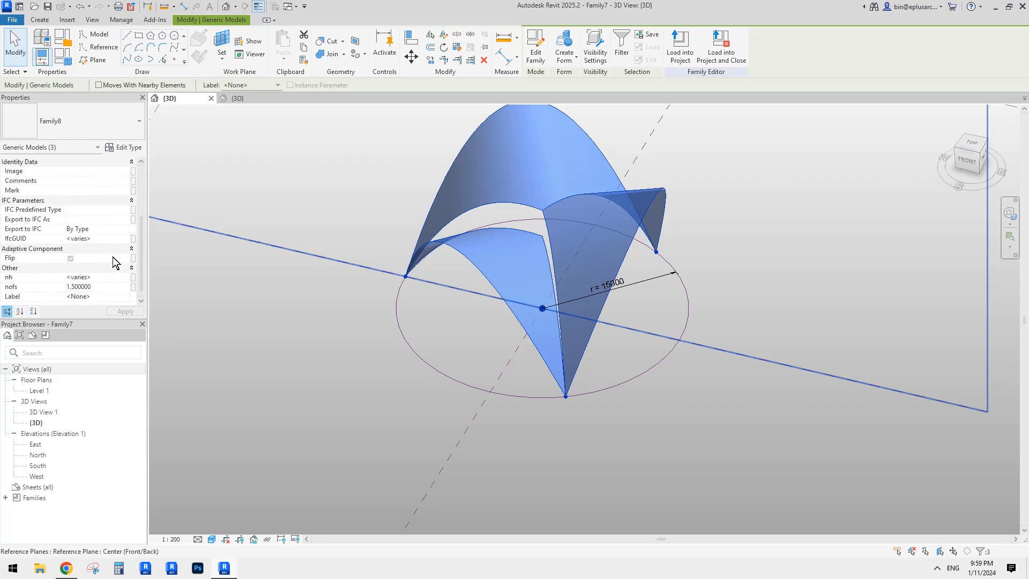
click(133, 267)
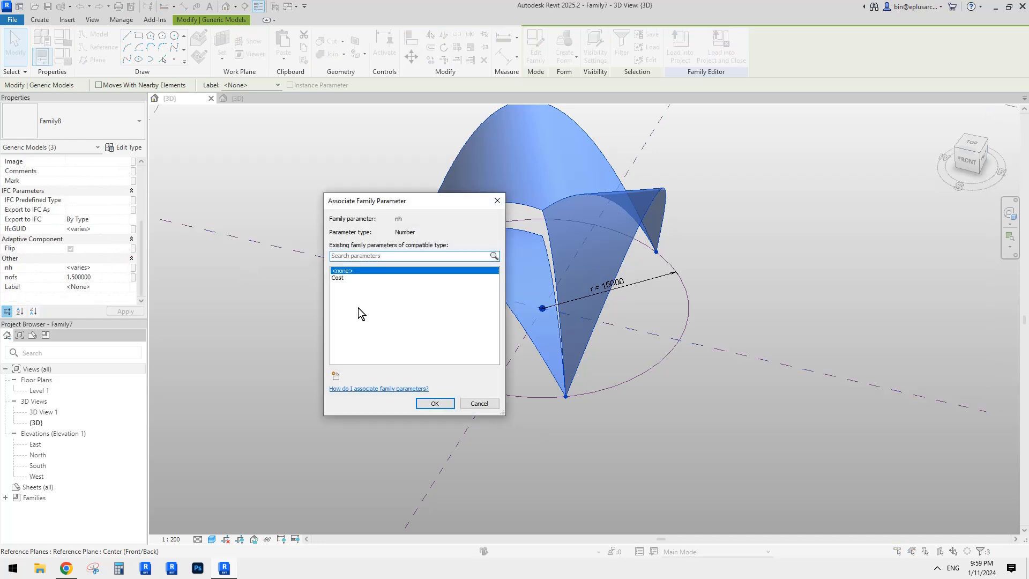
click(336, 376)
text(nh)
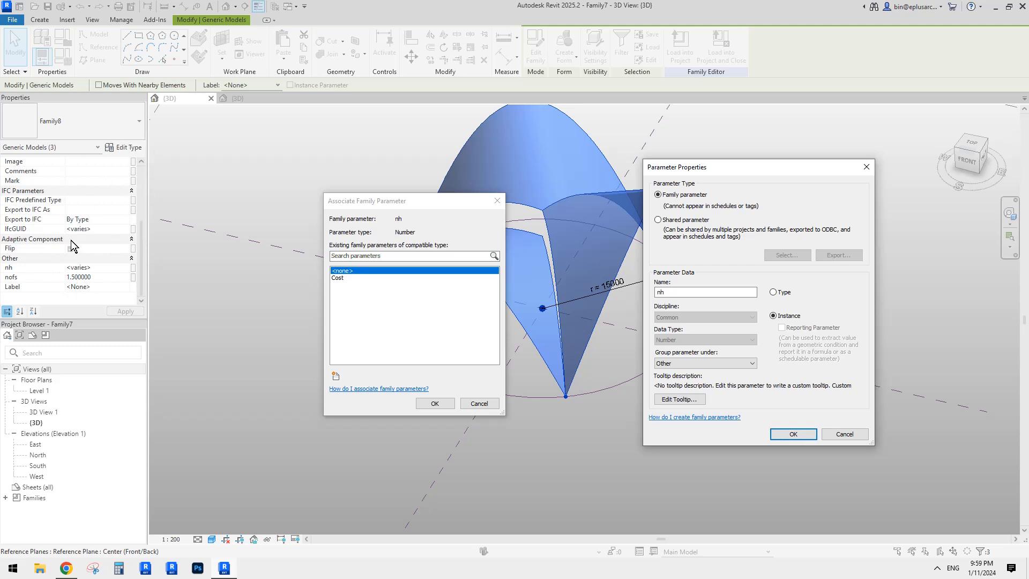
click(742, 360)
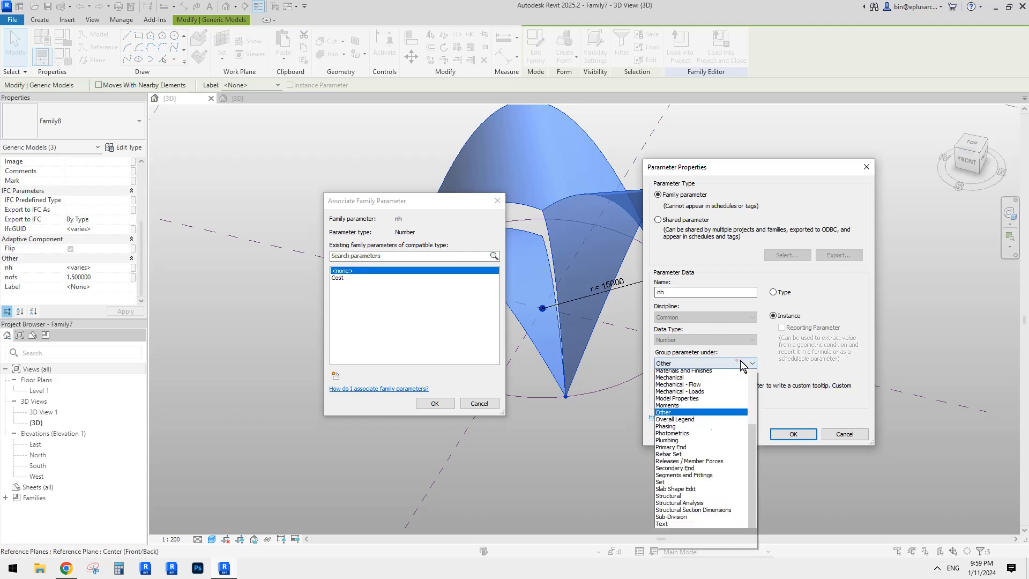
click(751, 391)
click(753, 403)
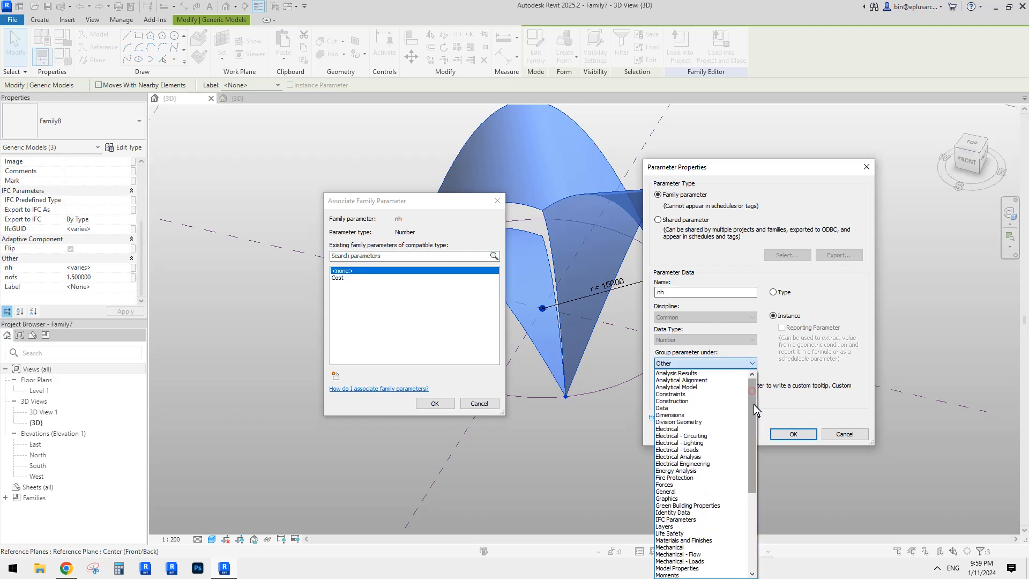
click(674, 415)
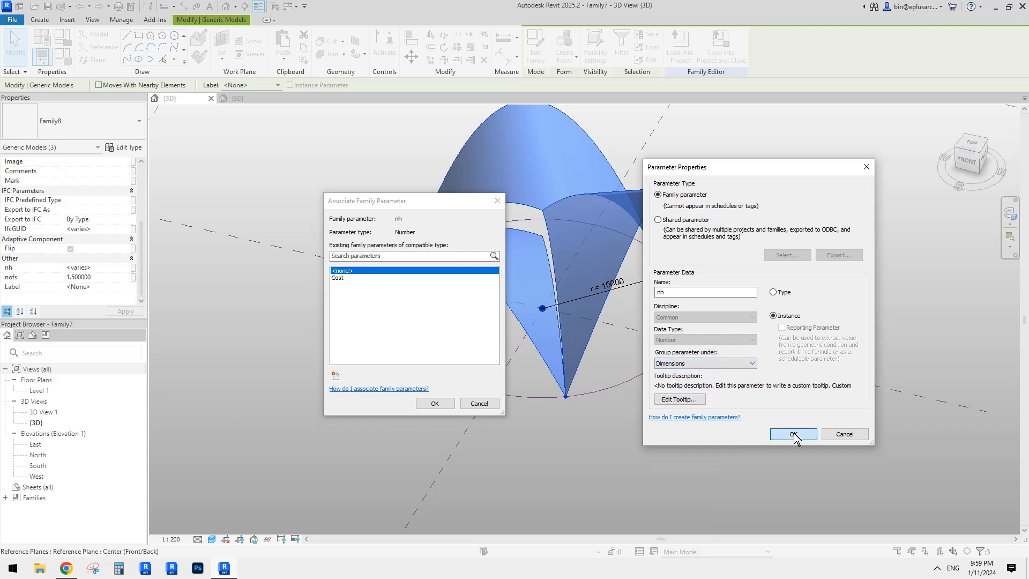
click(794, 433)
click(435, 404)
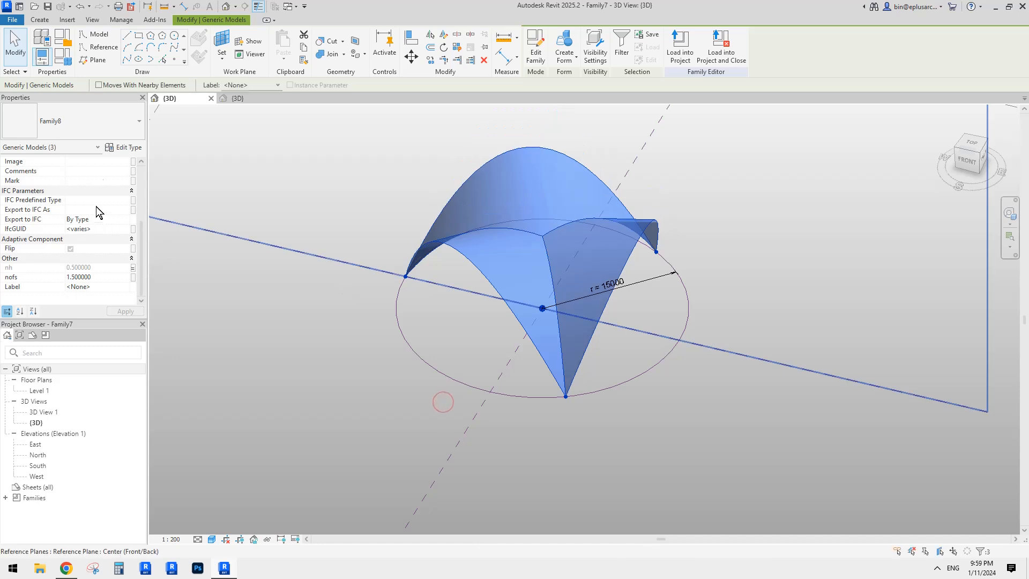
- Associate the nofs of all three shells with a new instance family parameter named nofs, grouped under Dimensions
click(133, 277)
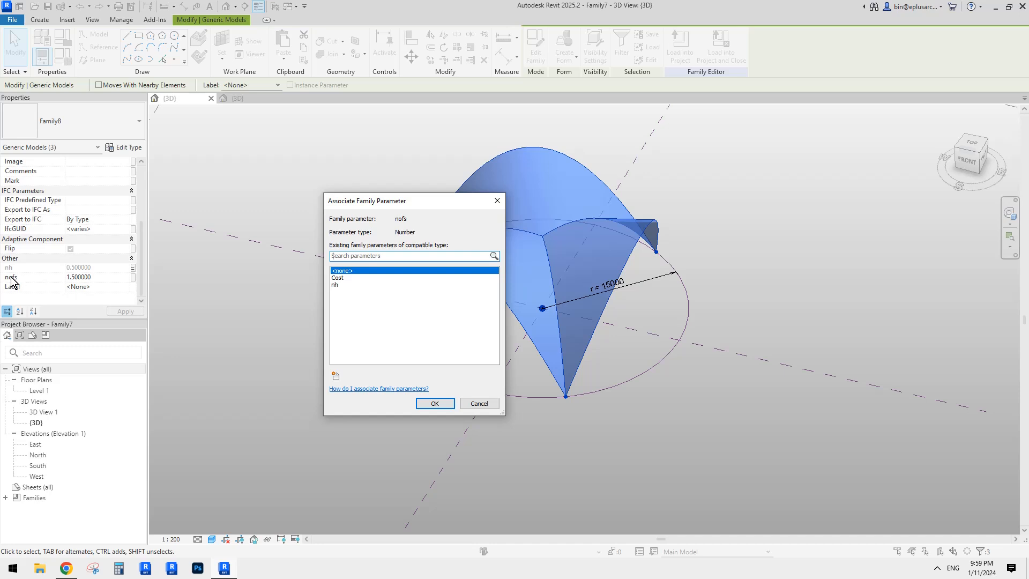
click(334, 375)
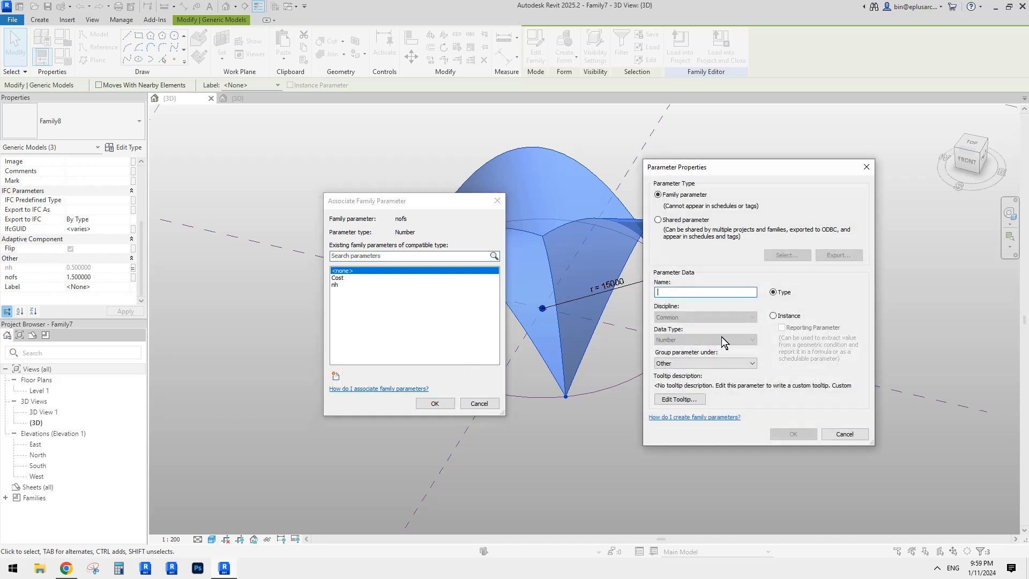
text(nofs)
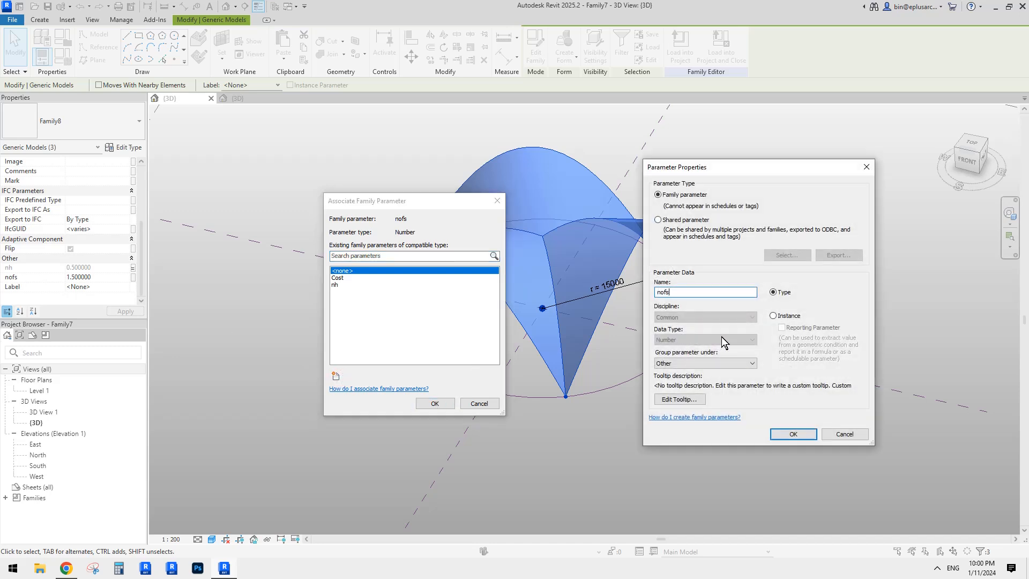
click(773, 315)
click(690, 363)
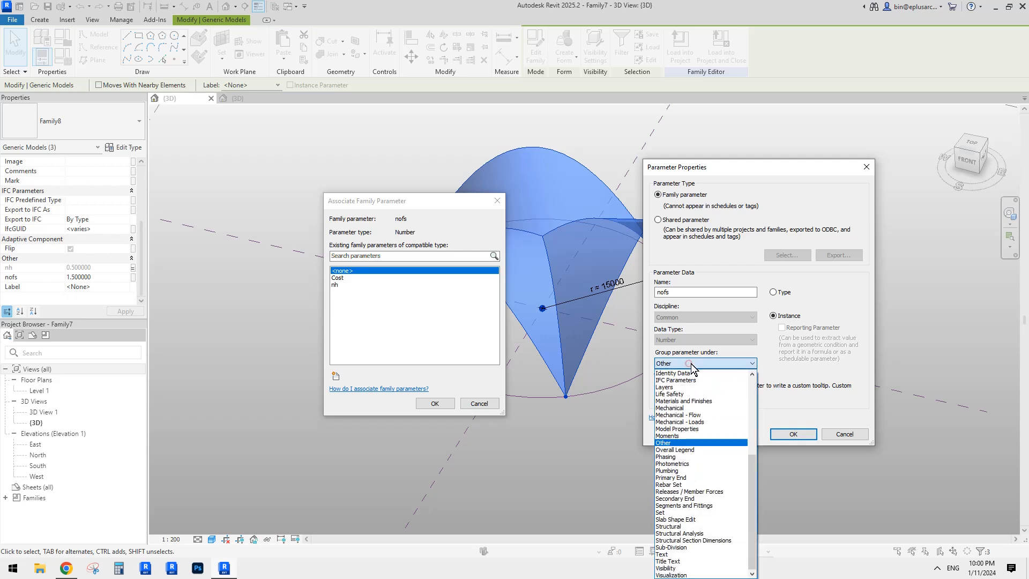
scroll(694, 417, up, 7)
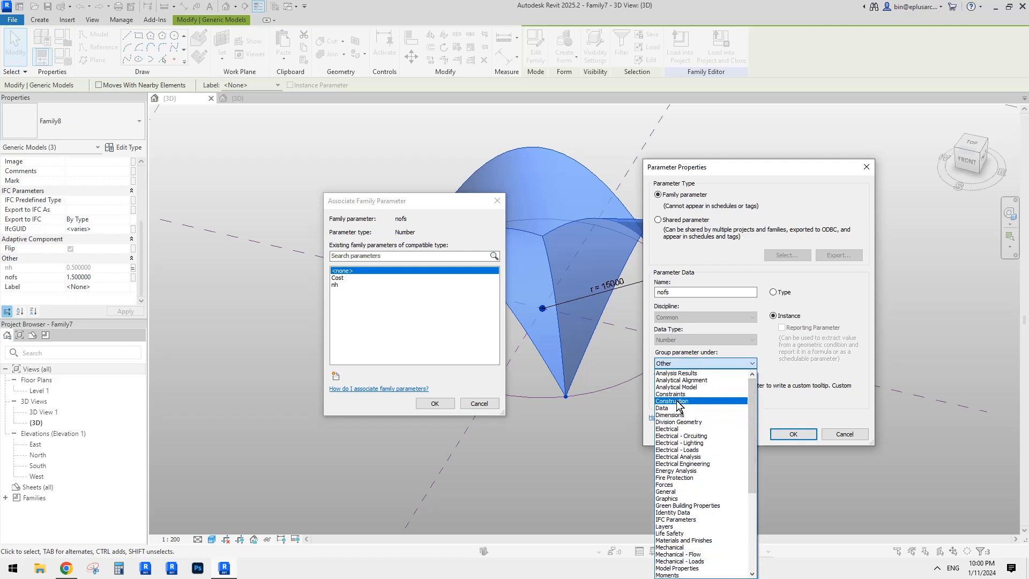
click(674, 414)
click(793, 434)
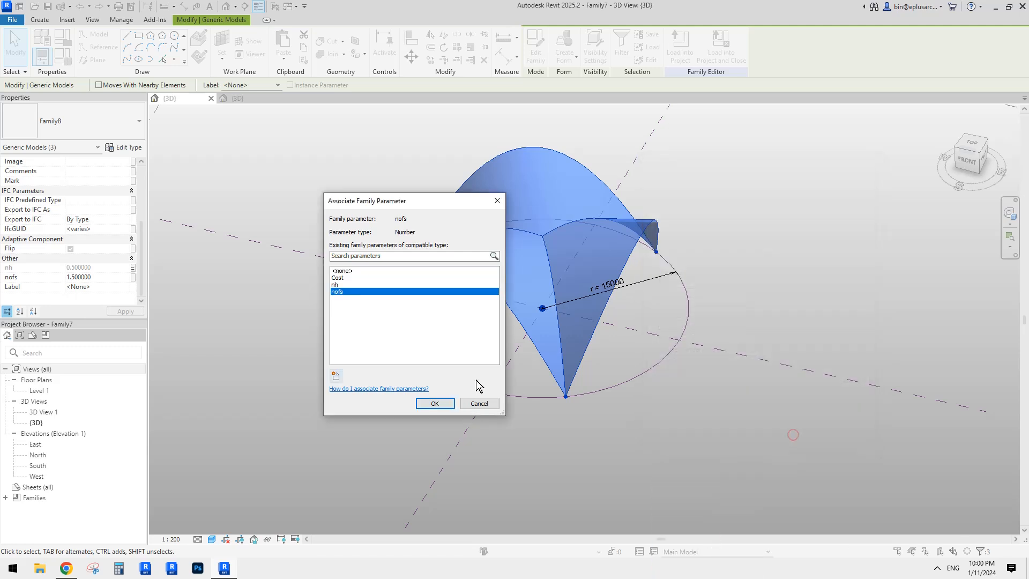
click(434, 403)
shift+middle_drag(553, 401, 658, 358)
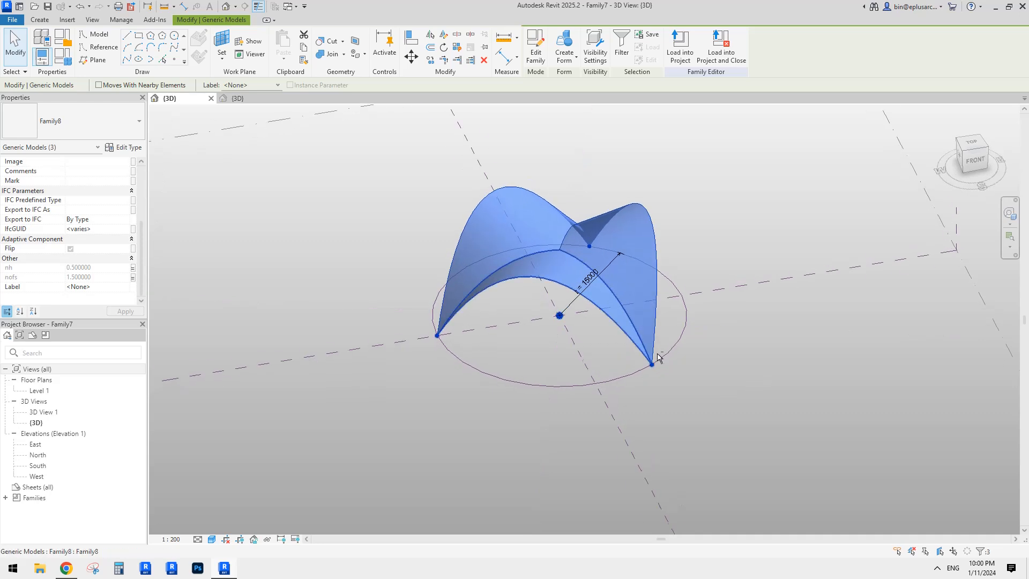
scroll(68, 264, up, 3)
scroll(68, 263, down, 3)
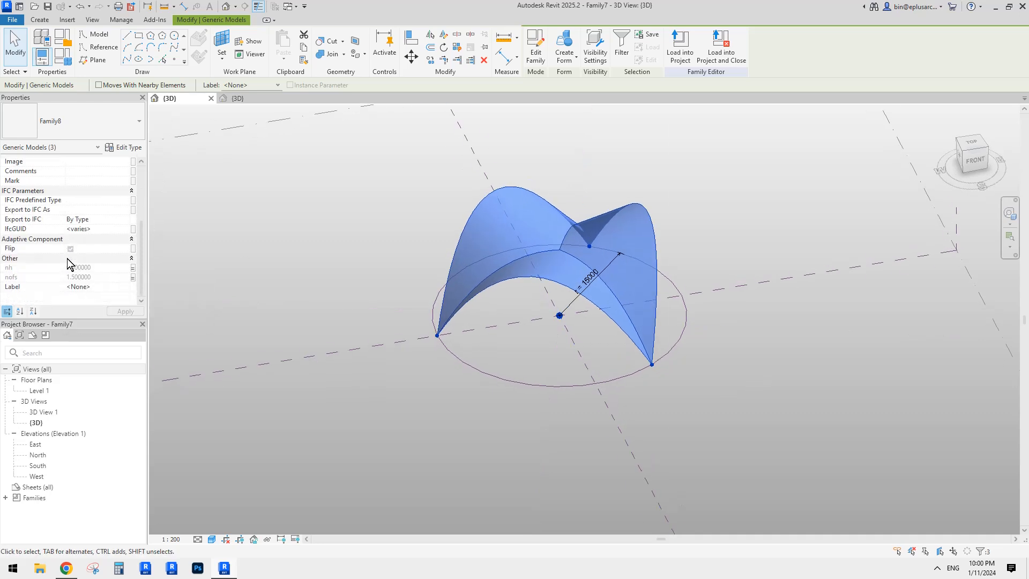
click(392, 229)
click(509, 233)
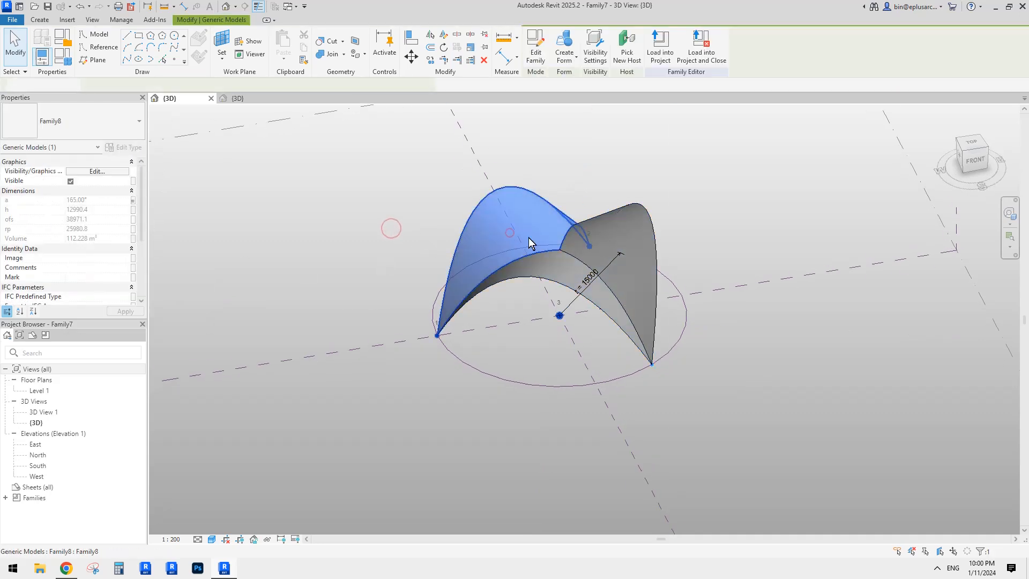
scroll(522, 209, up, 2)
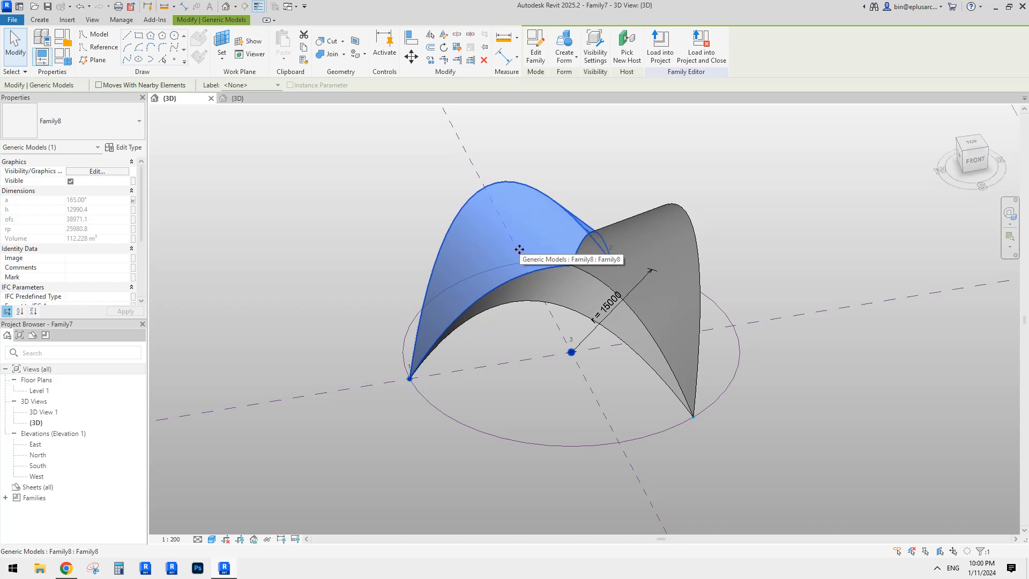
click(535, 55)
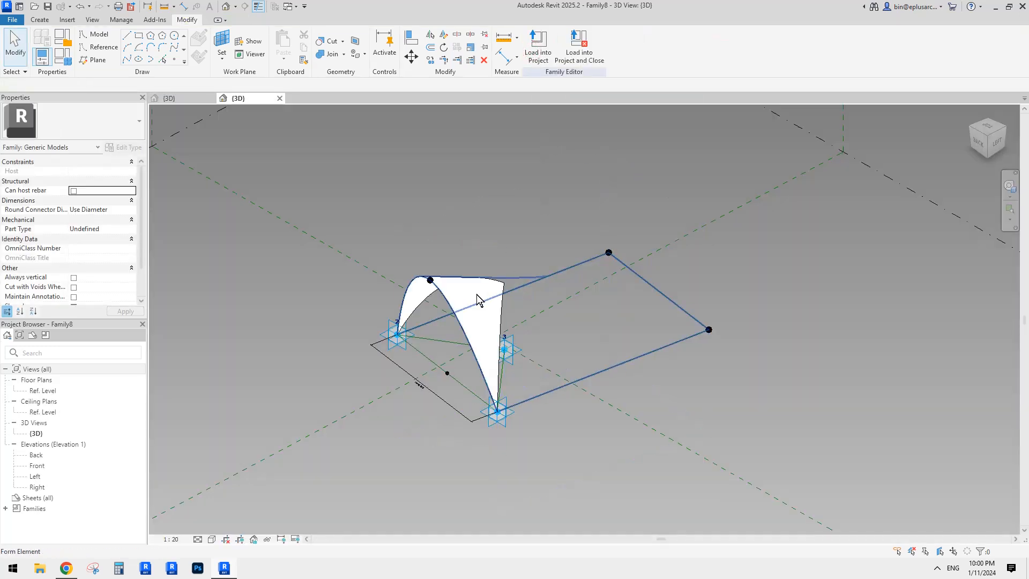
click(476, 295)
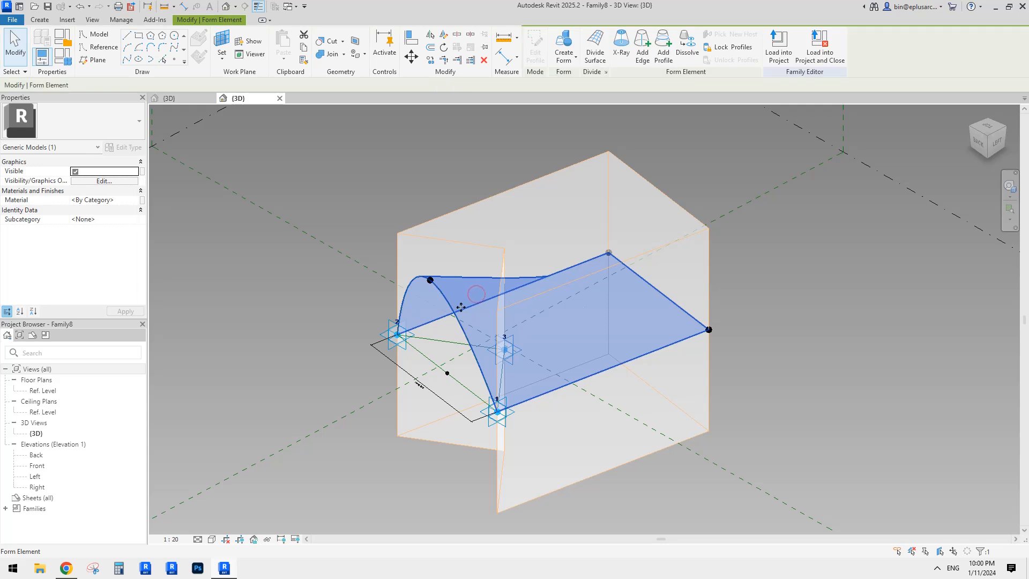
click(142, 200)
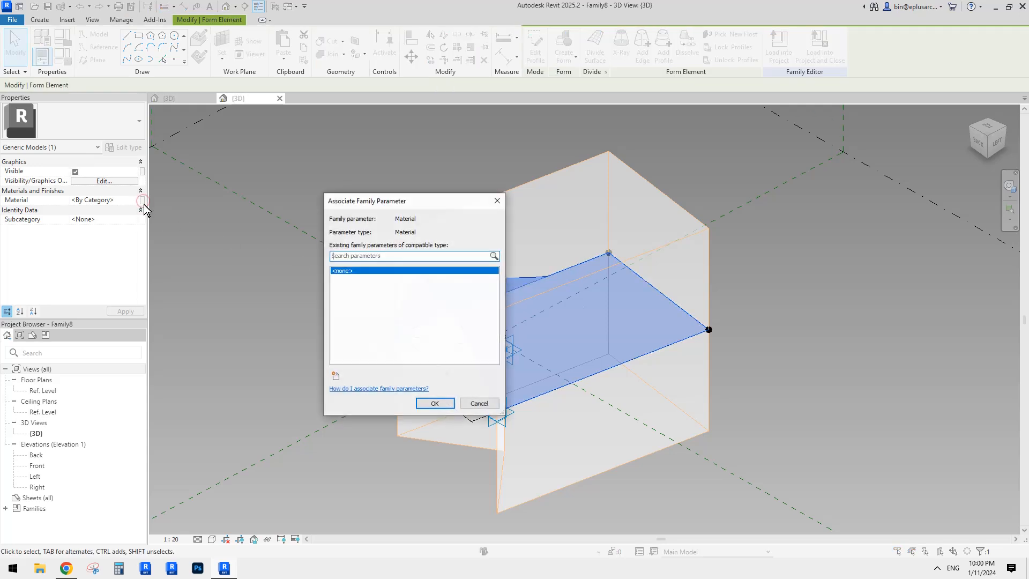
click(478, 403)
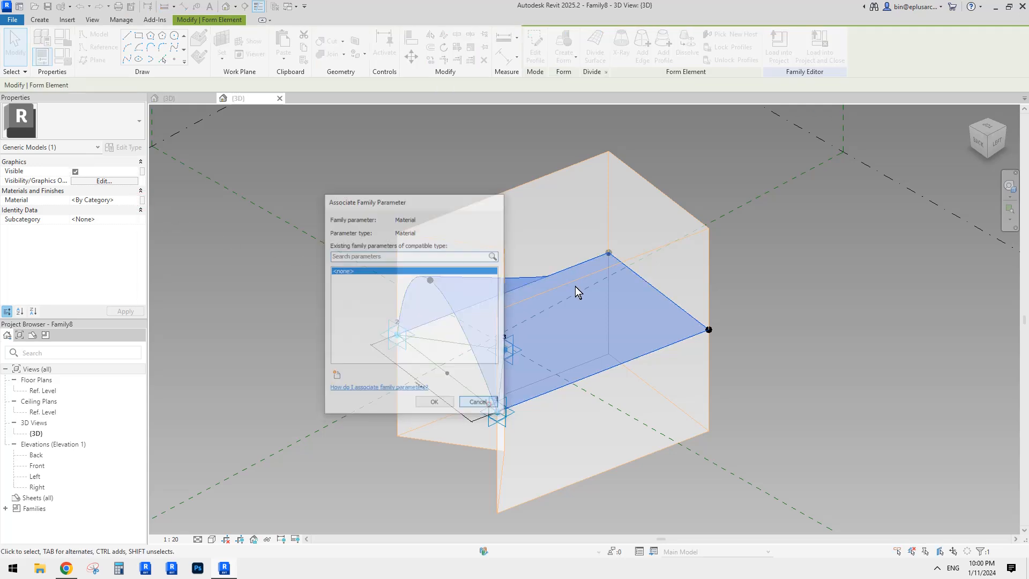
click(279, 98)
click(536, 284)
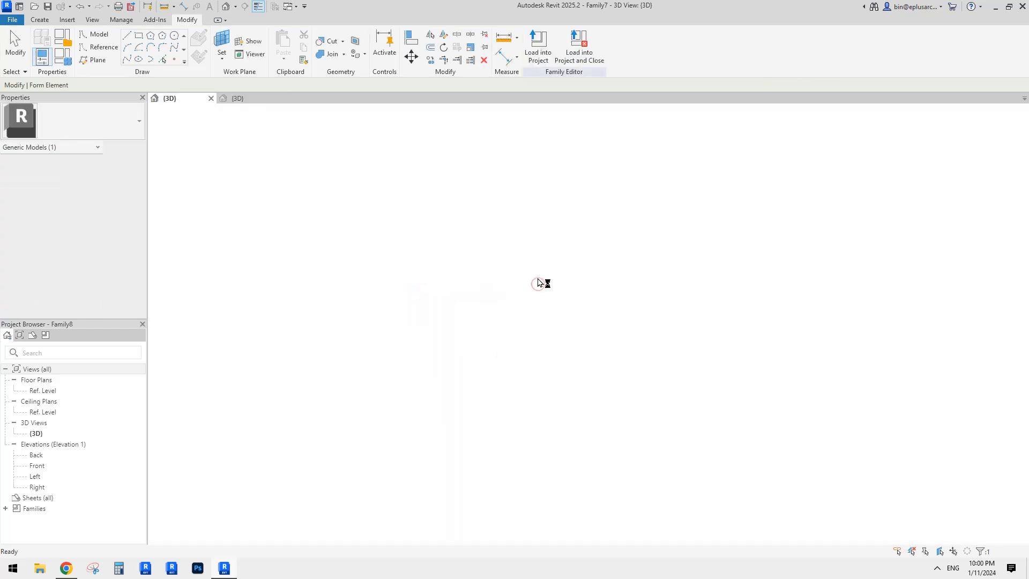
- Examine the joined shells from the front and check the a, nh and nofs parameters of the front shell
middle_click(557, 289)
middle_click(557, 288)
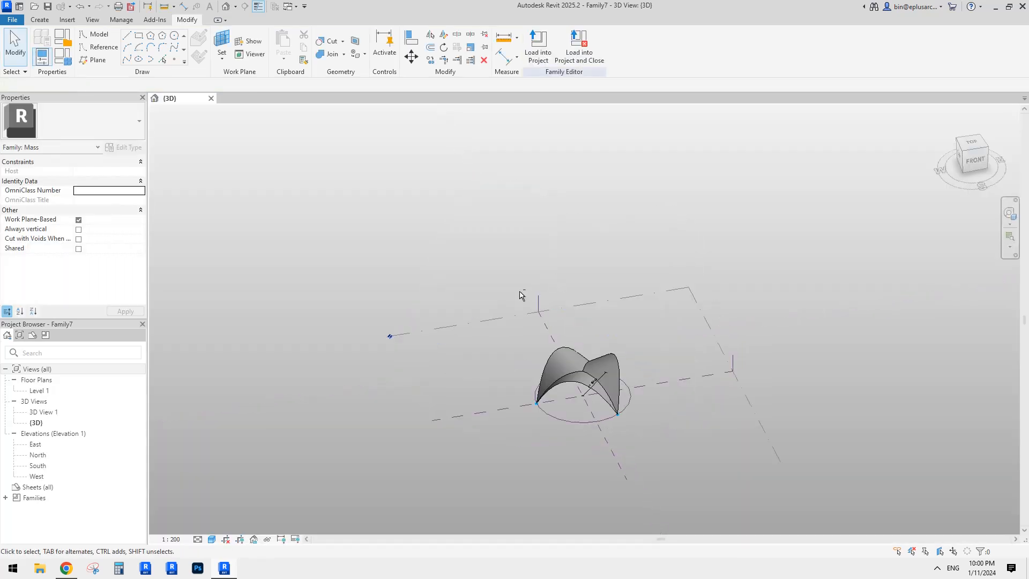
scroll(594, 404, up, 5)
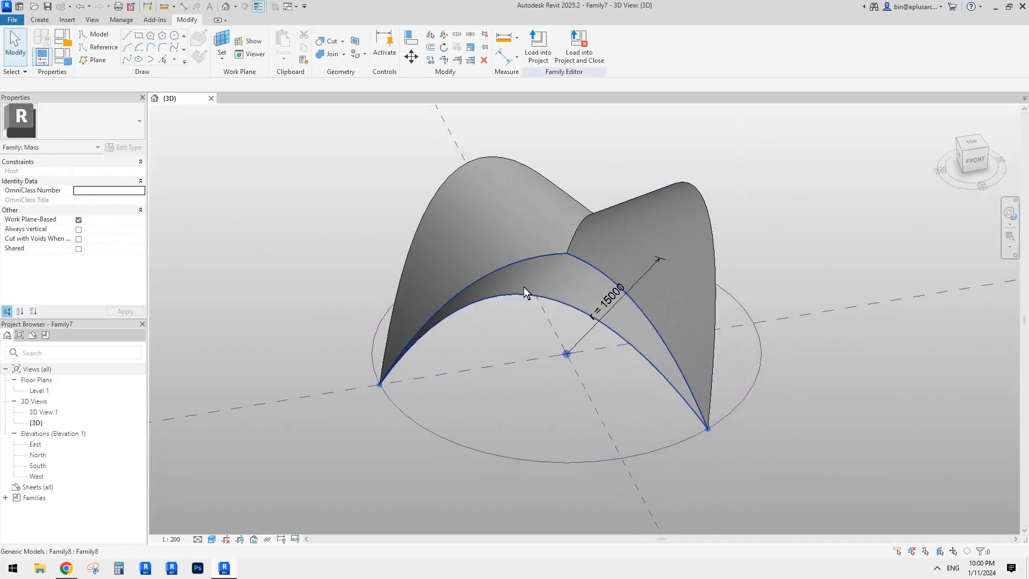
click(521, 284)
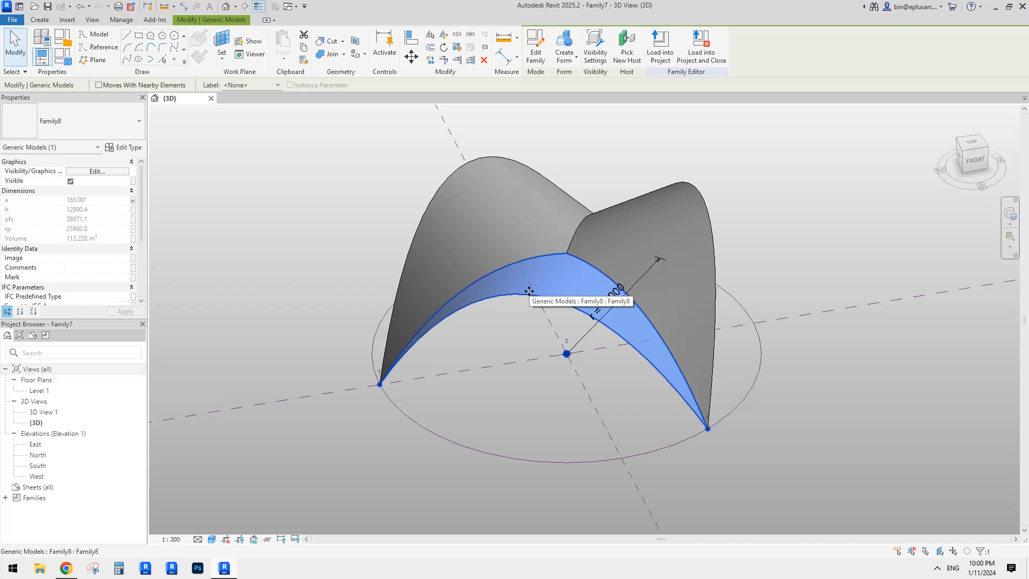
scroll(529, 291, down, 1)
mouse_move(561, 312)
shift+middle_down()
mouse_move(494, 298)
mouse_move(560, 297)
shift+middle_up()
scroll(552, 306, down, 1)
scroll(556, 303, up, 1)
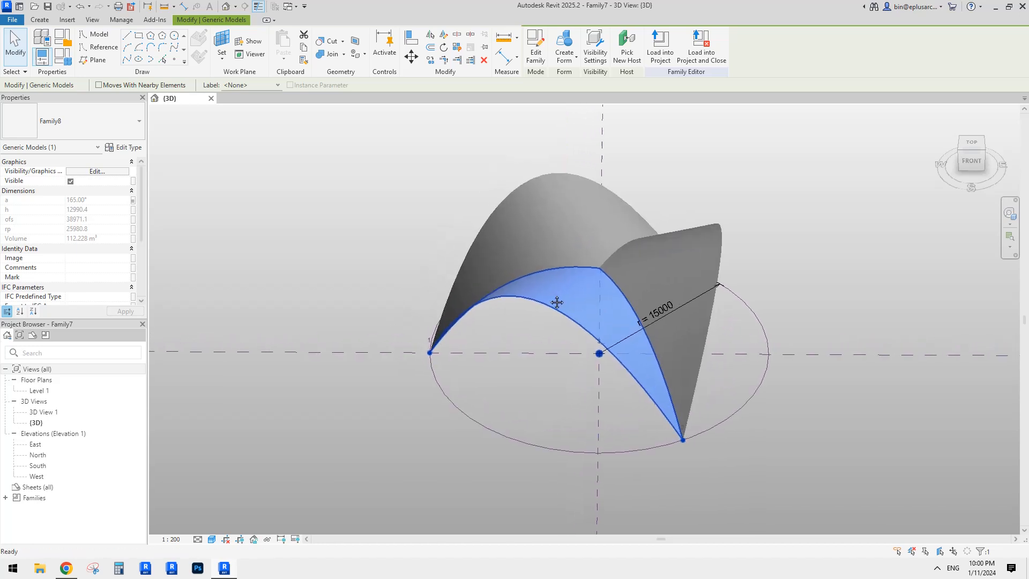
scroll(97, 267, down, 4)
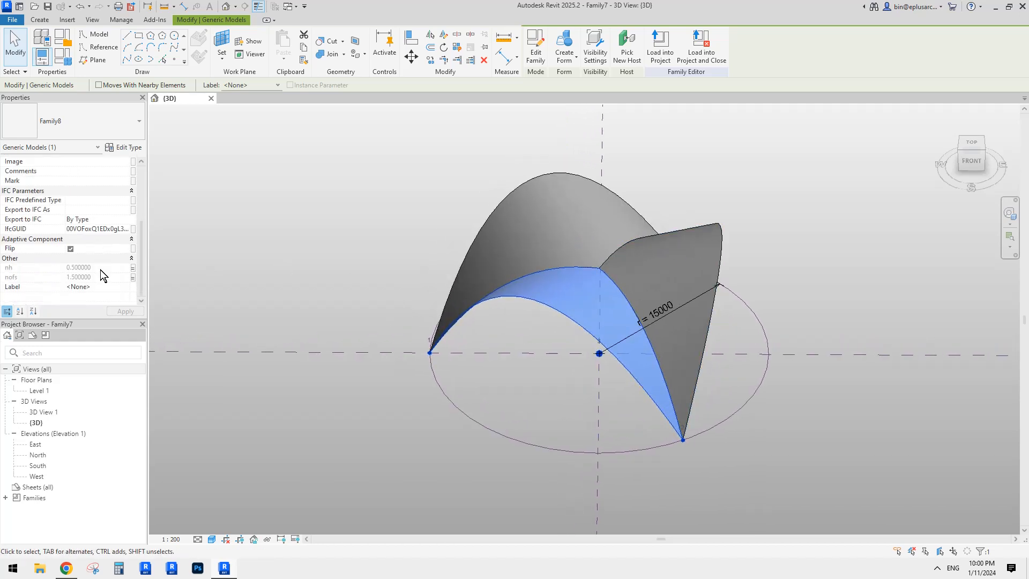
middle_drag(446, 268, 416, 271)
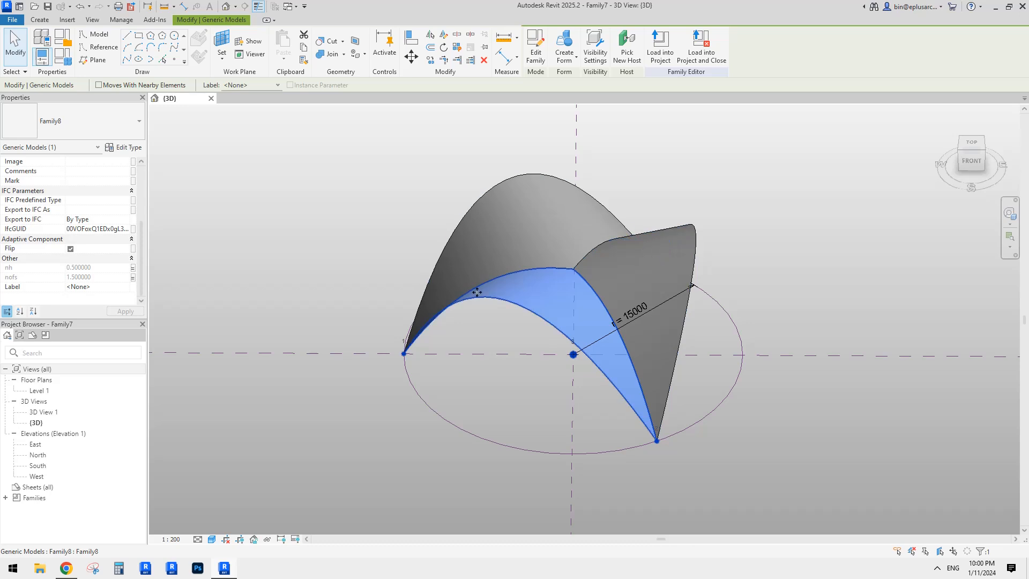
click(357, 236)
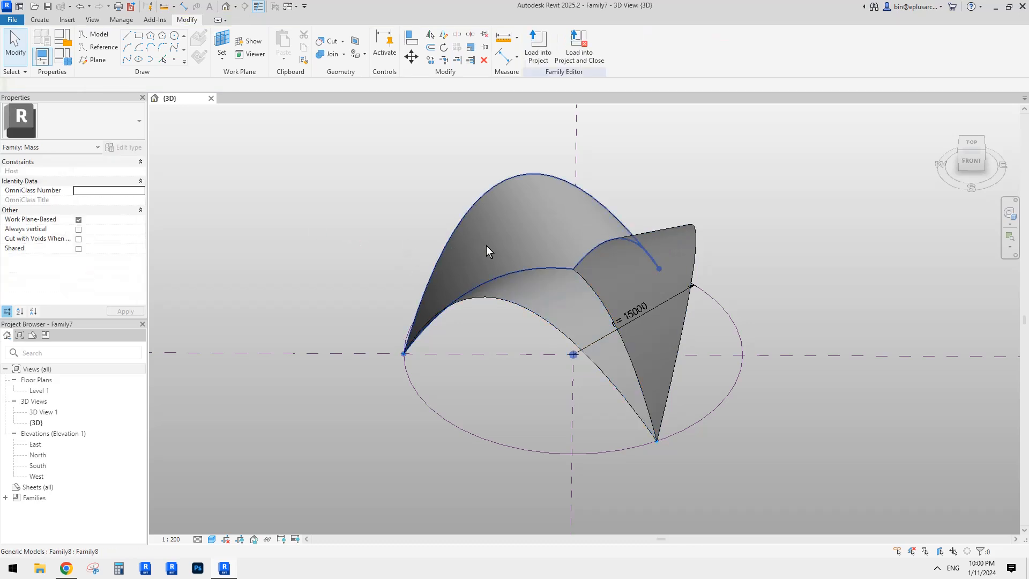
click(561, 303)
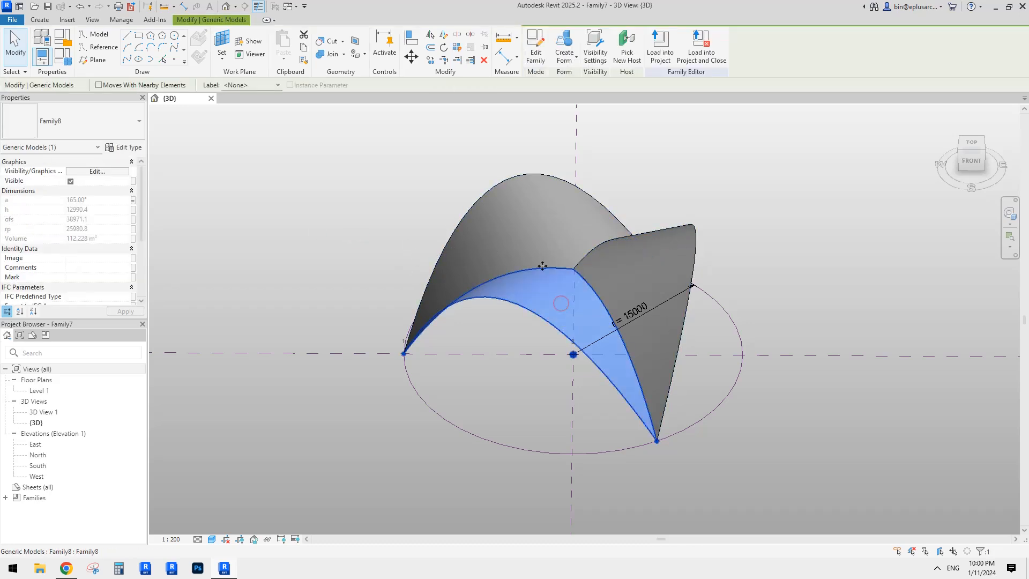
click(400, 198)
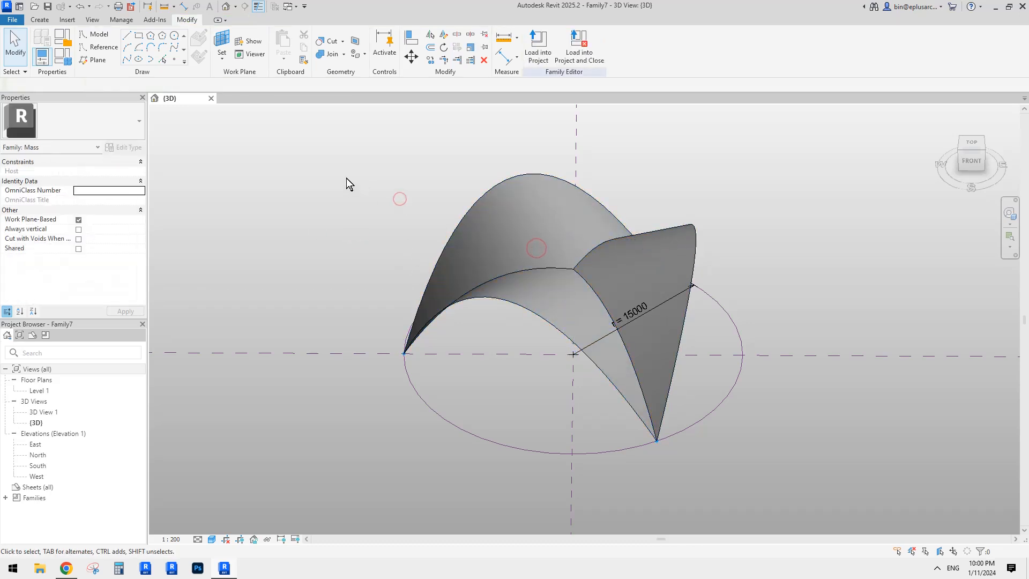
- Create a new project without a template, using the metric system of measurement
click(12, 19)
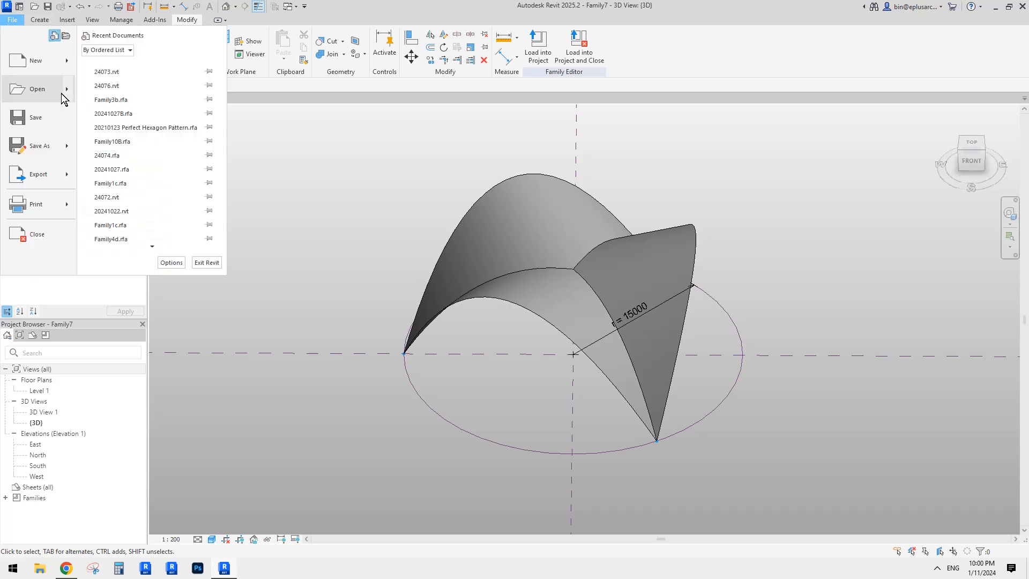
mouse_move(21, 62)
click(134, 69)
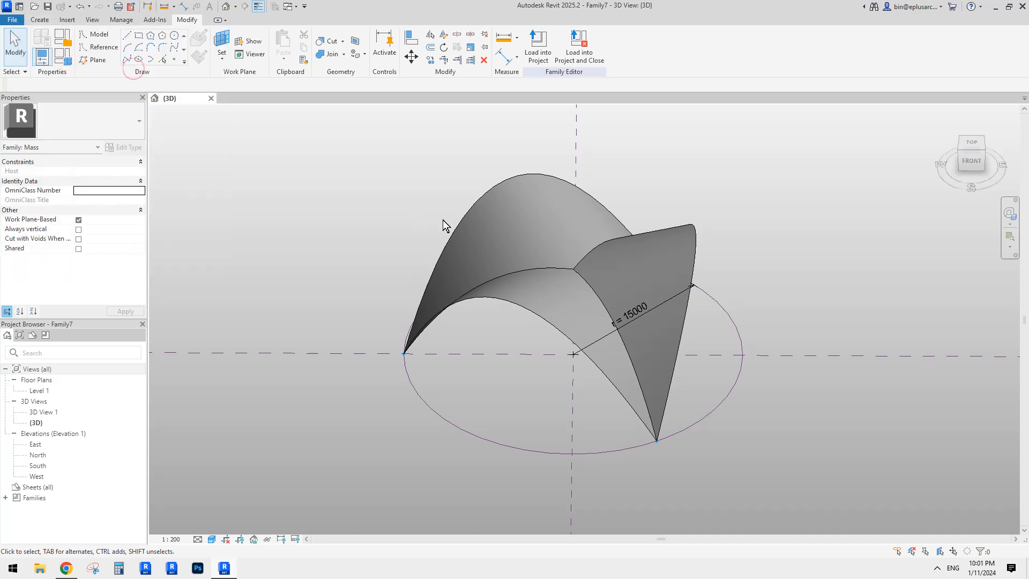
click(489, 260)
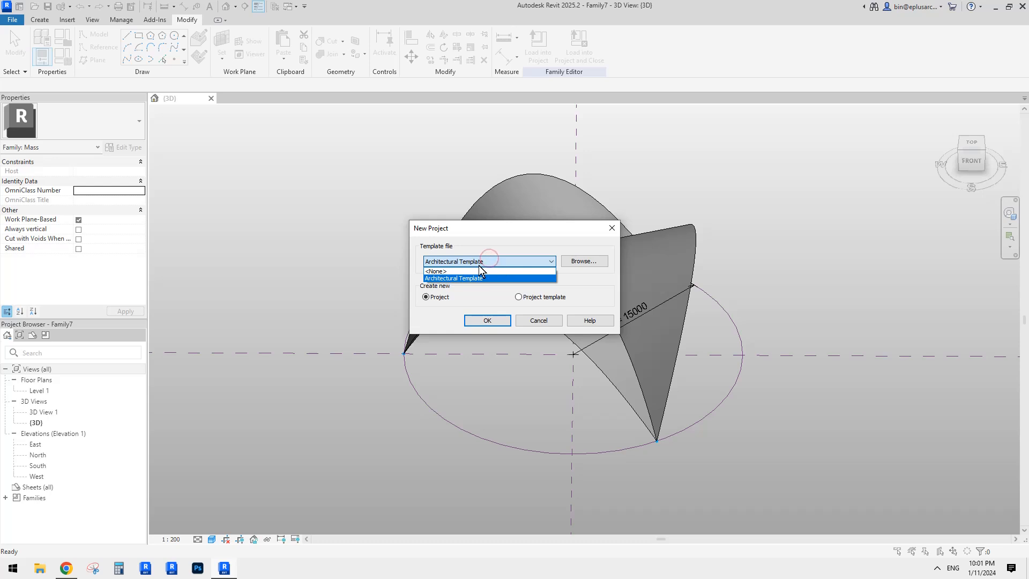
click(432, 304)
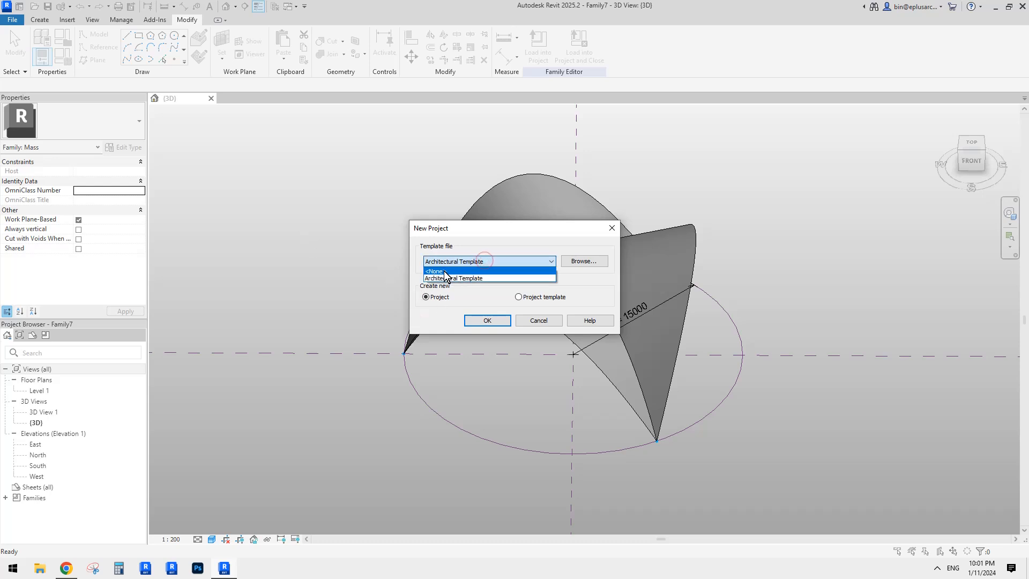
click(444, 272)
click(487, 322)
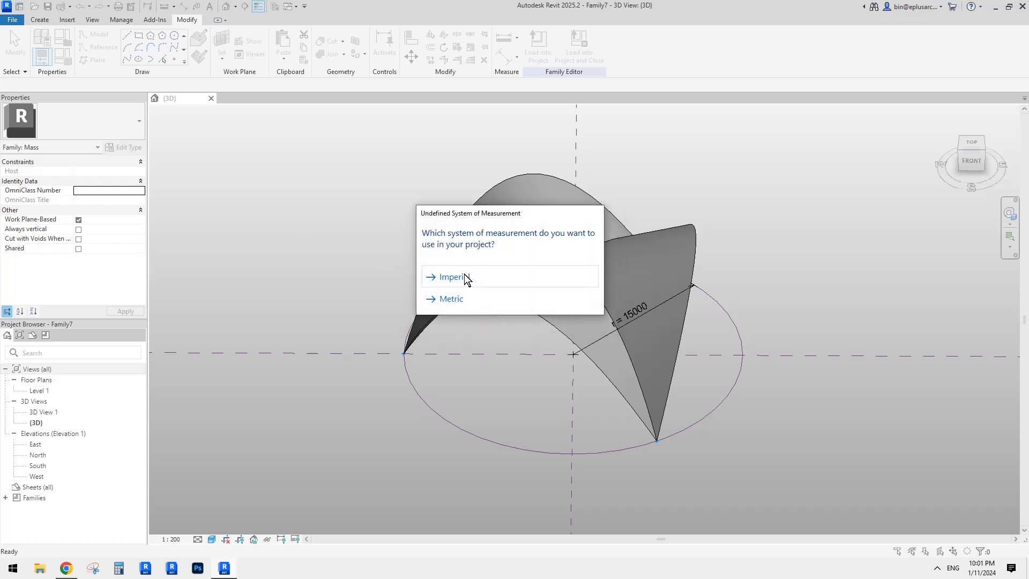
click(456, 300)
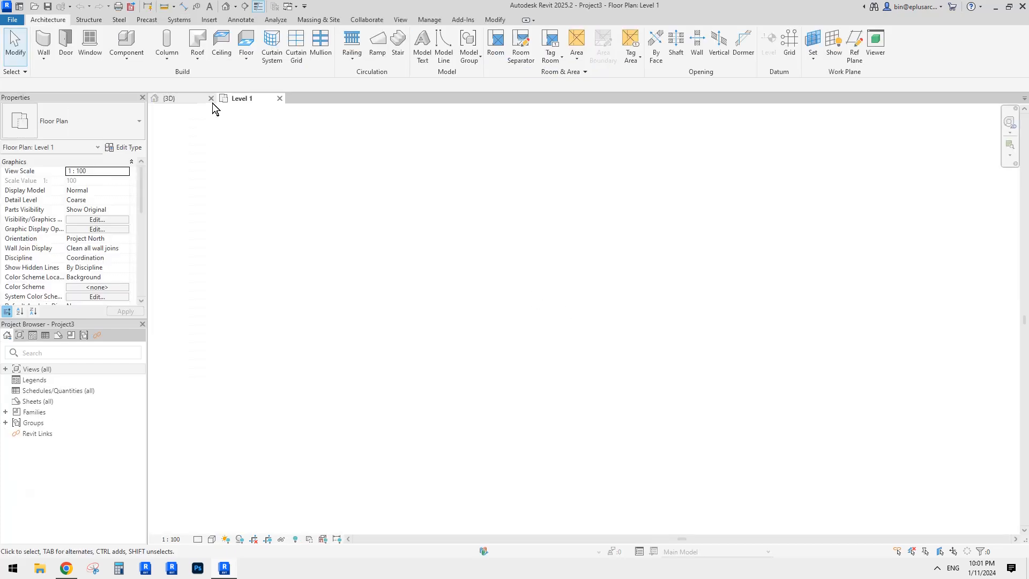
- Load the three-shell mass family into the new project and place one instance on Level 1
click(186, 98)
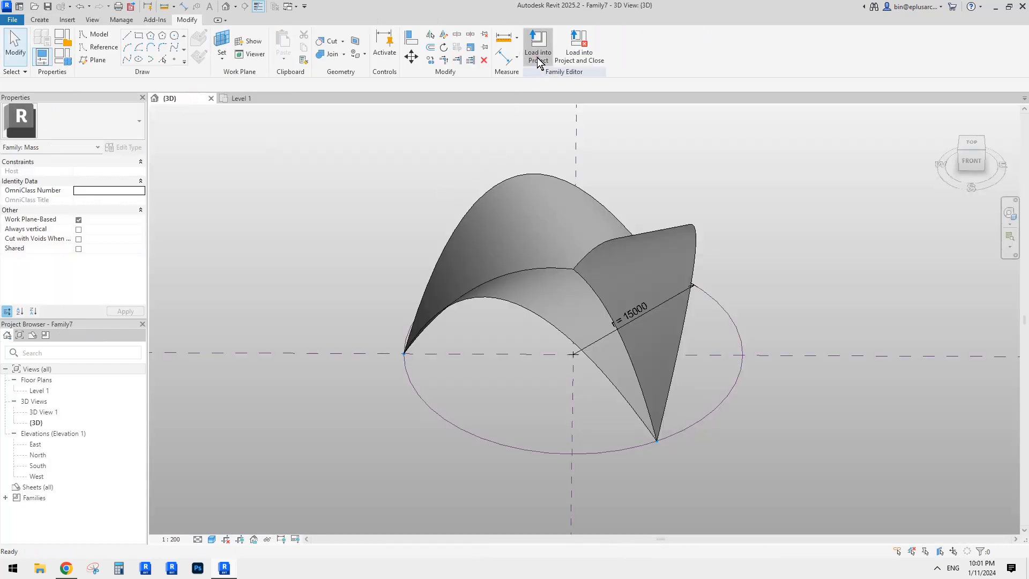
click(538, 60)
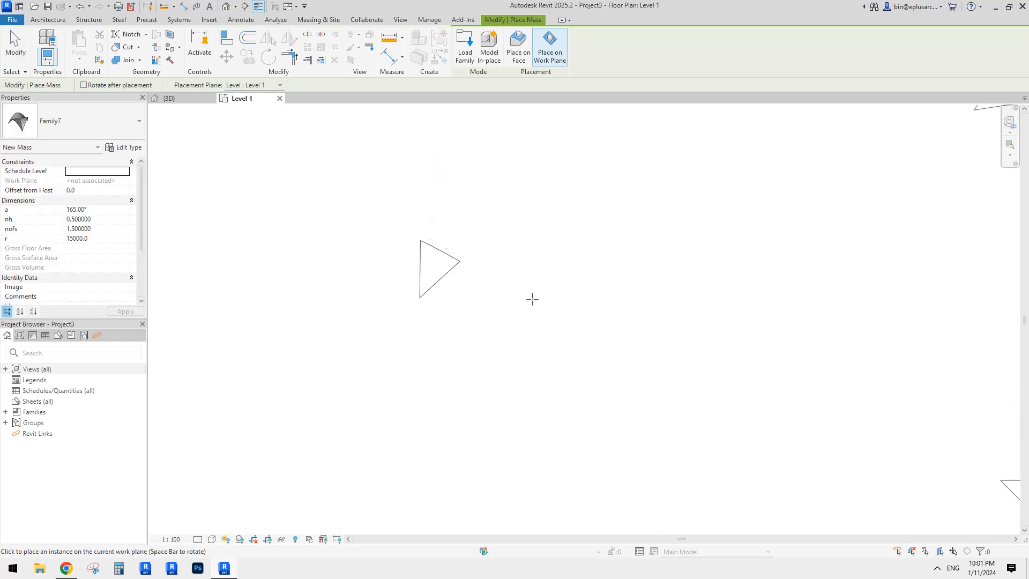
click(555, 326)
key(Escape)
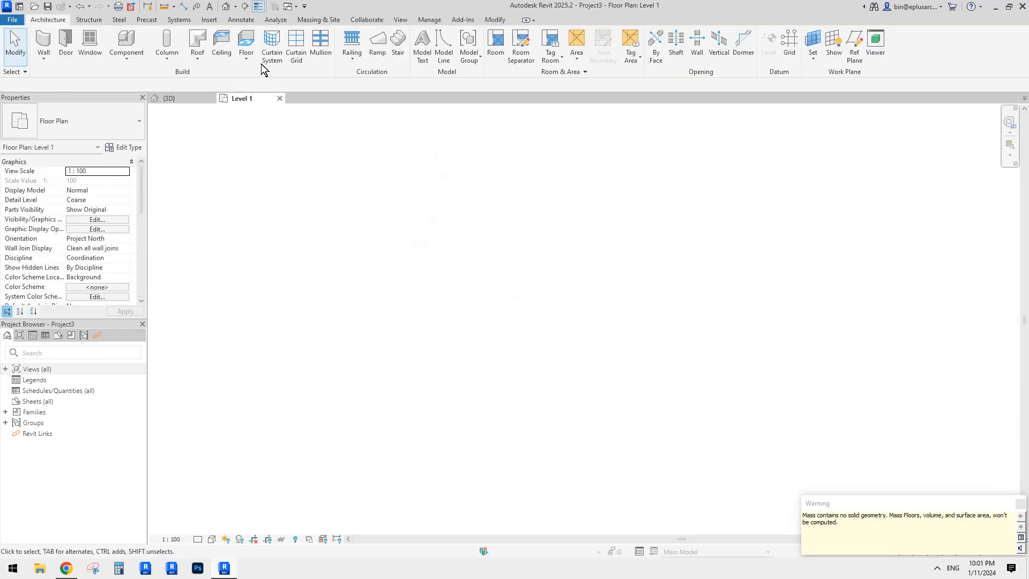
- Open the default 3D view of the project and display the placed mass shaded
click(229, 9)
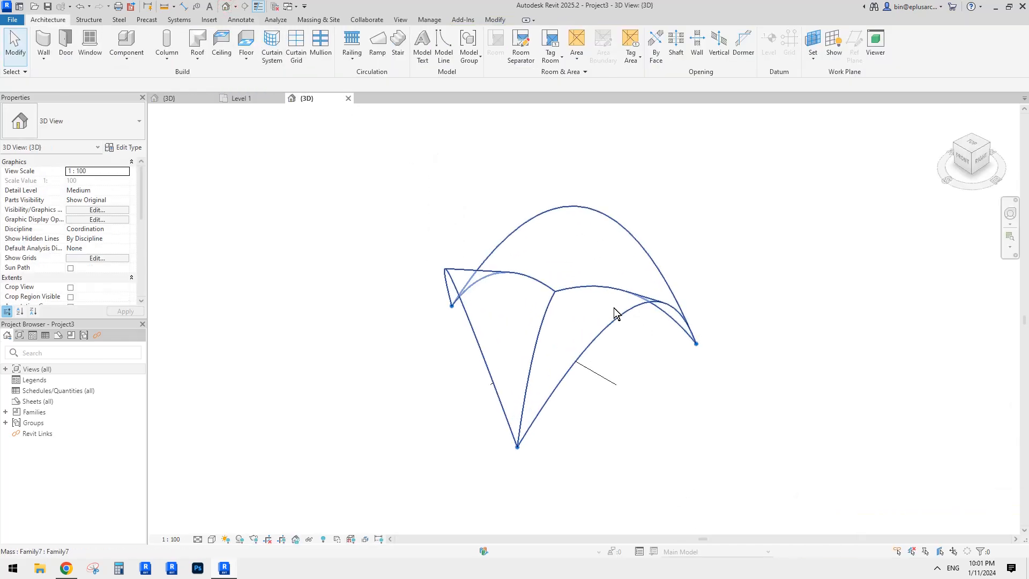
click(613, 308)
shift+middle_drag(737, 384, 757, 311)
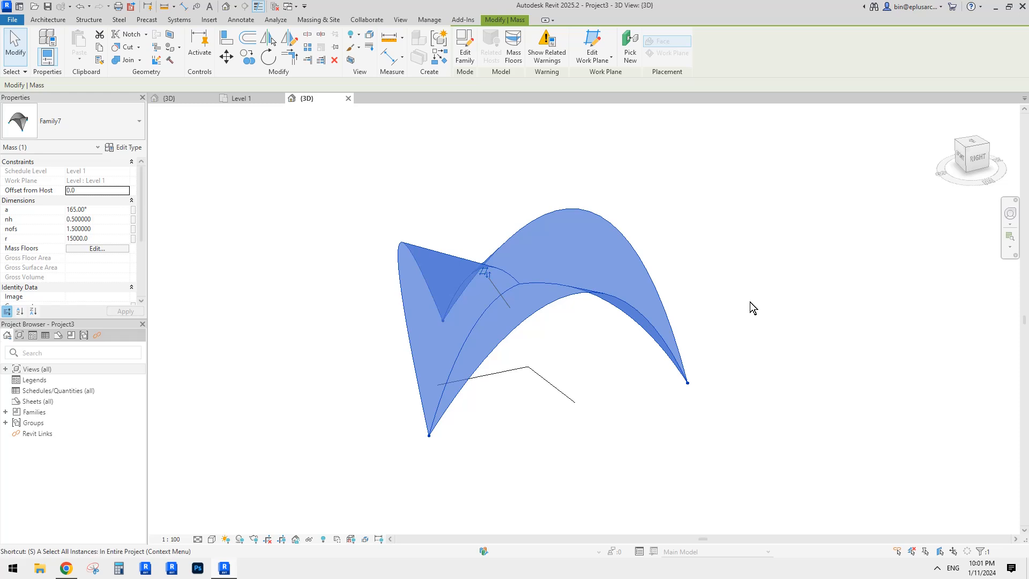
shift+middle_drag(797, 347, 620, 317)
click(750, 365)
- Set the angle a of the placed mass to 160°
click(545, 313)
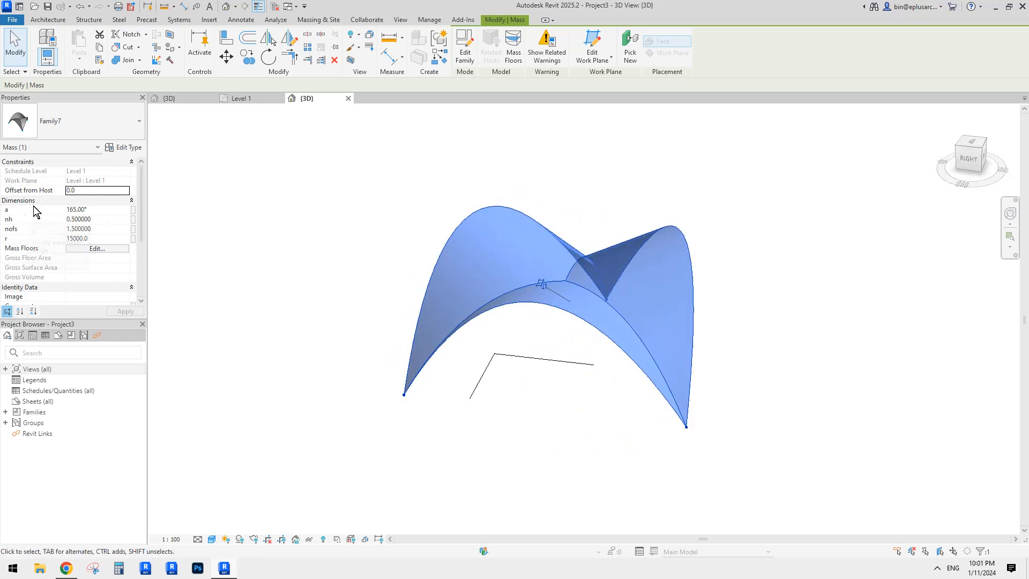
shift+middle_drag(279, 269, 482, 234)
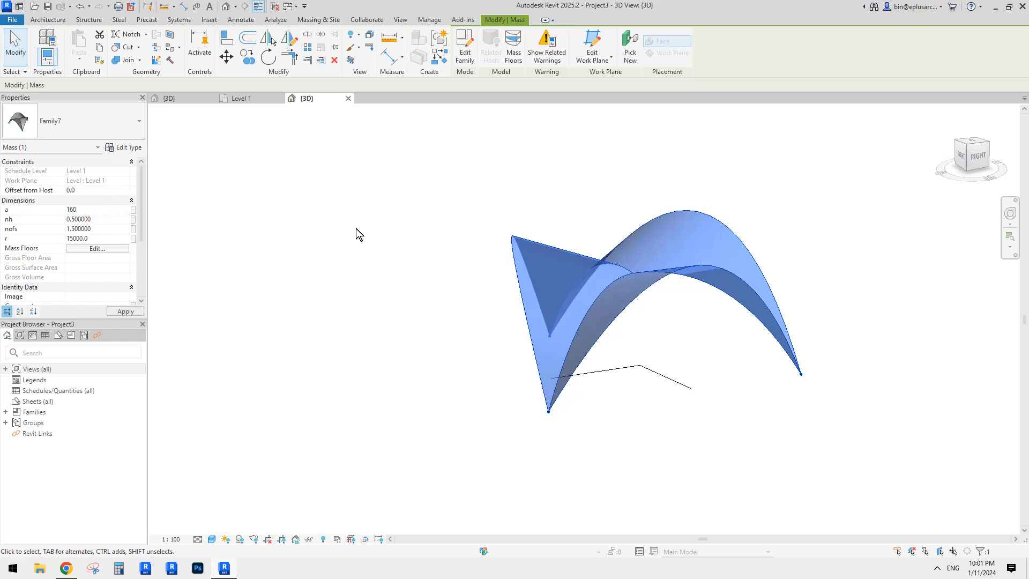
middle_drag(489, 275, 481, 276)
scroll(398, 277, down, 2)
middle_drag(461, 316, 351, 308)
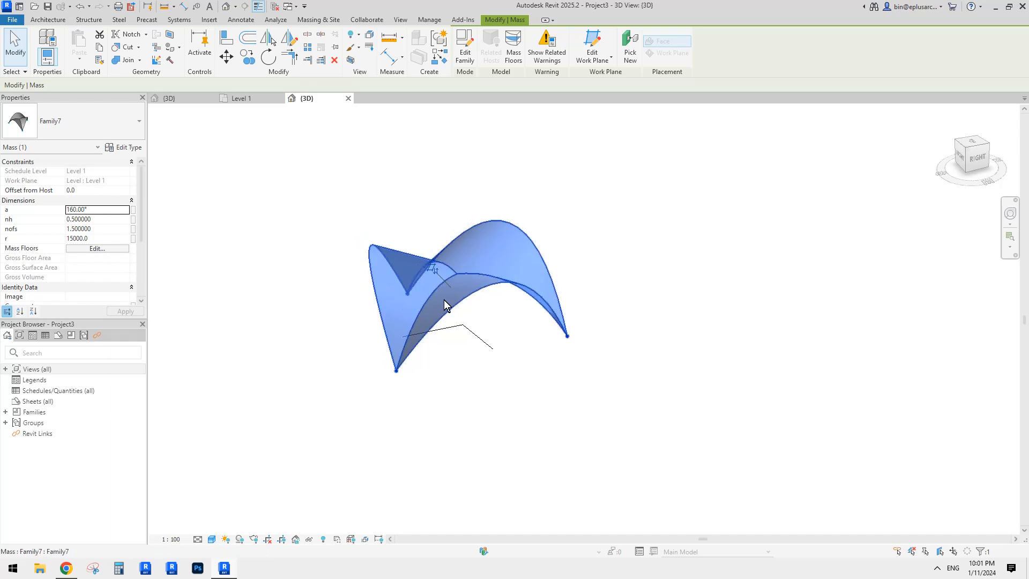
key(Escape)
- Make two copies of the mass, the first about 34000 mm away and the second in front of the original
shift+middle_drag(472, 296, 455, 389)
key(c)
key(o)
click(465, 344)
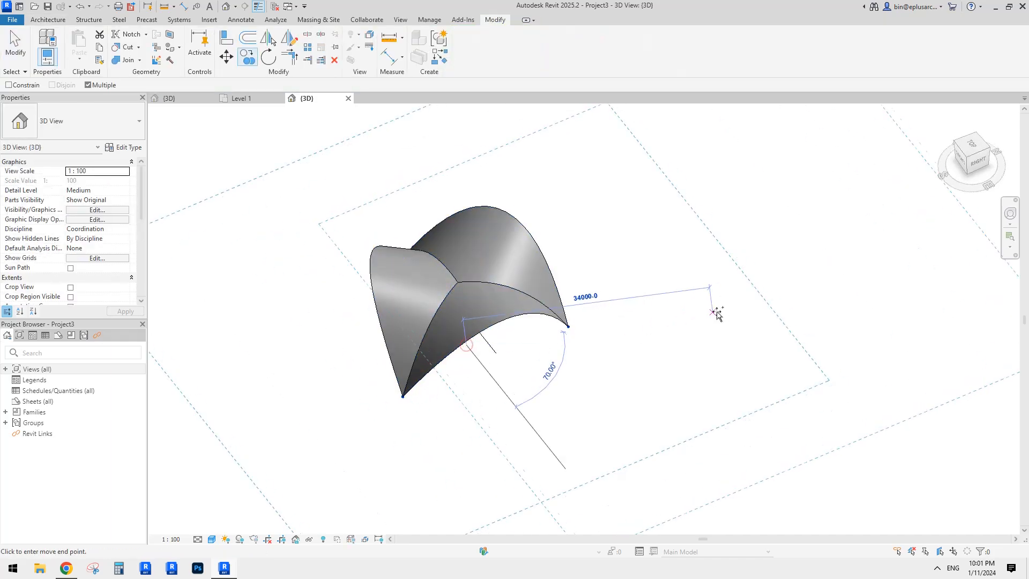
click(720, 311)
middle_drag(732, 312, 711, 313)
click(544, 504)
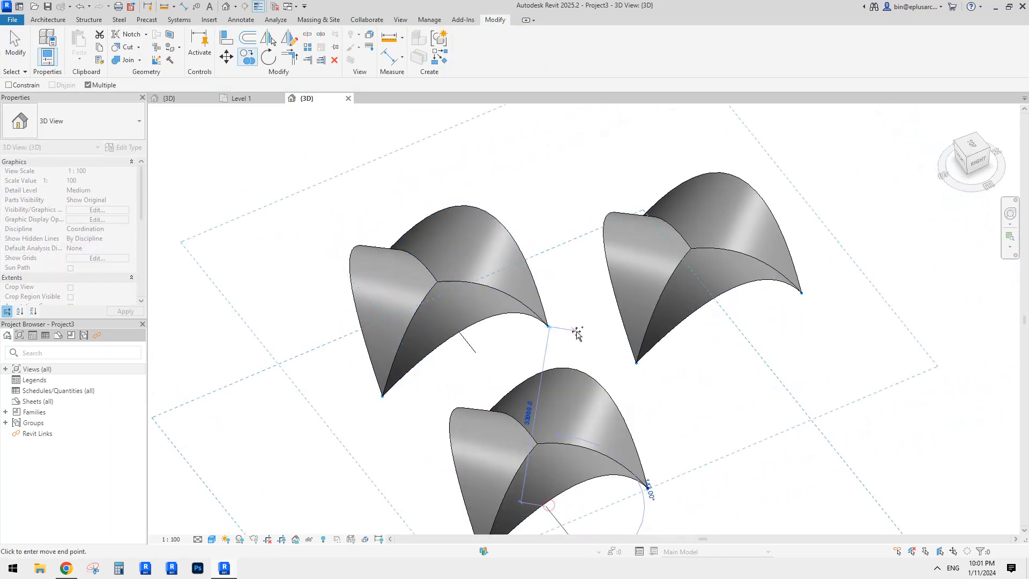
key(Escape)
- Set nh of the original mass to 0.7 and r of the first copy to 12000
shift+middle_drag(584, 340, 476, 257)
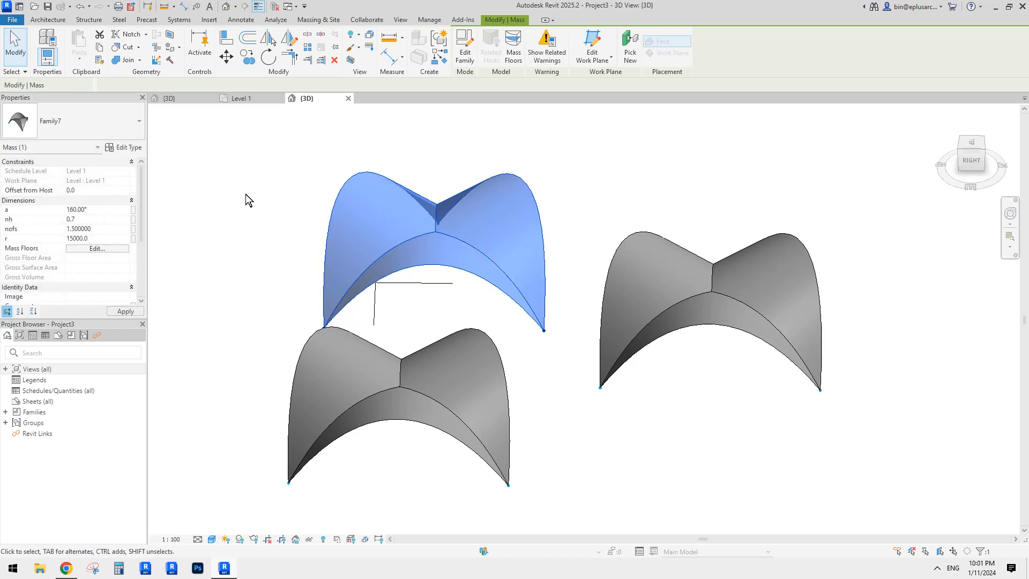
shift+middle_drag(427, 213, 467, 293)
click(670, 276)
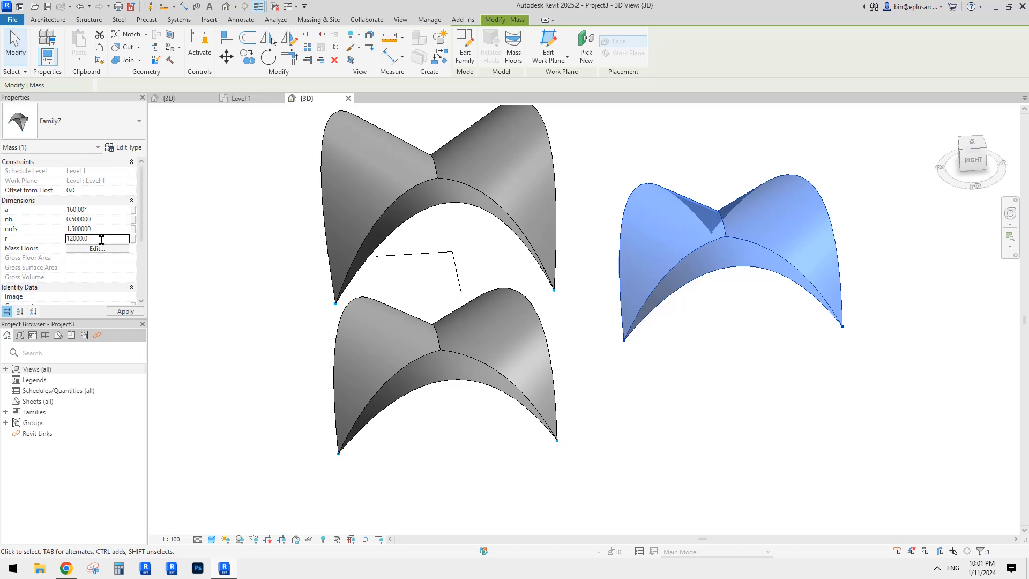
shift+middle_drag(725, 282, 541, 265)
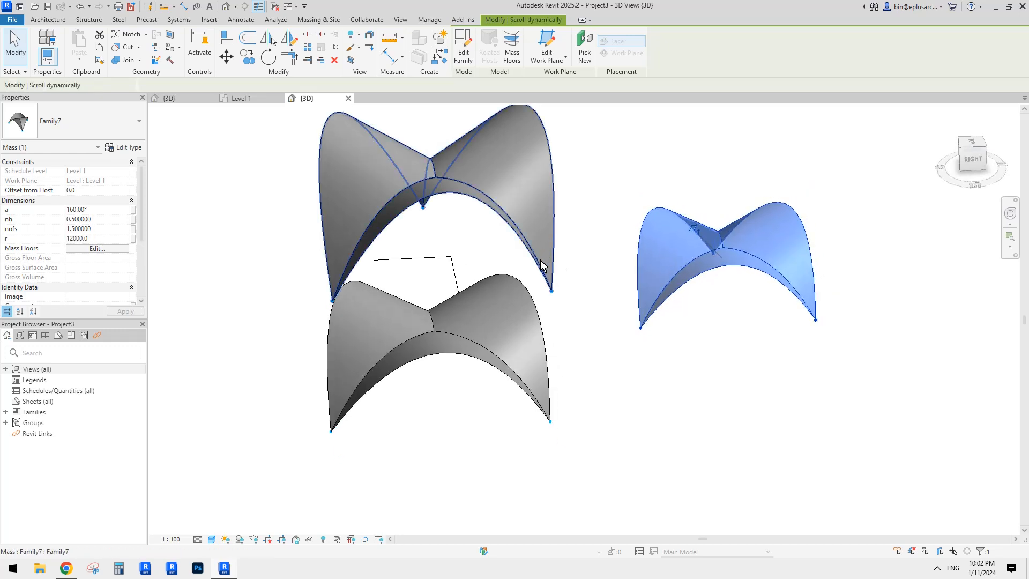
- Set nofs to 3 and the angle a to 190° for the second copy, in front of the original
click(402, 352)
shift+middle_drag(403, 351, 558, 357)
click(469, 369)
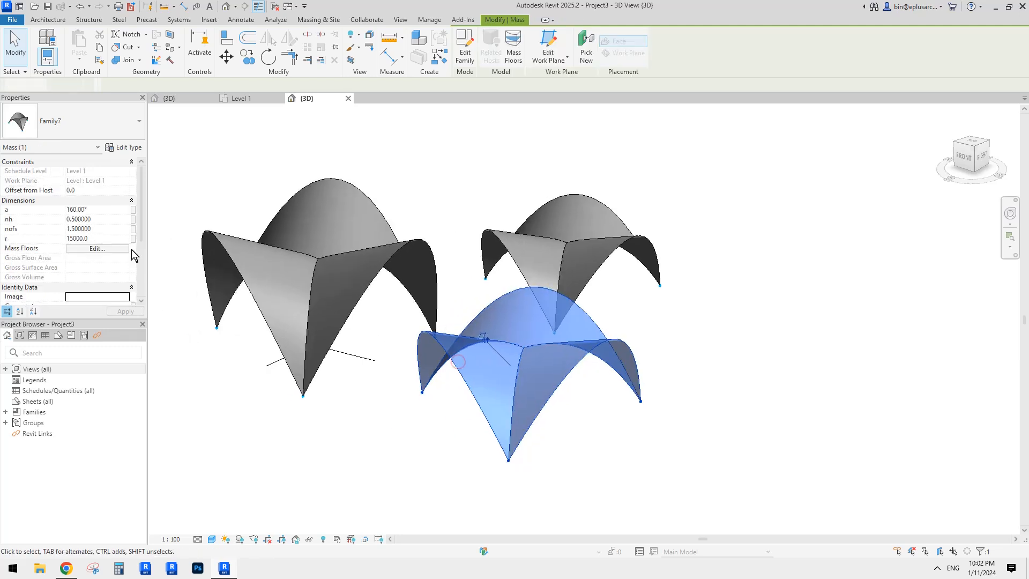
click(107, 229)
text(3)
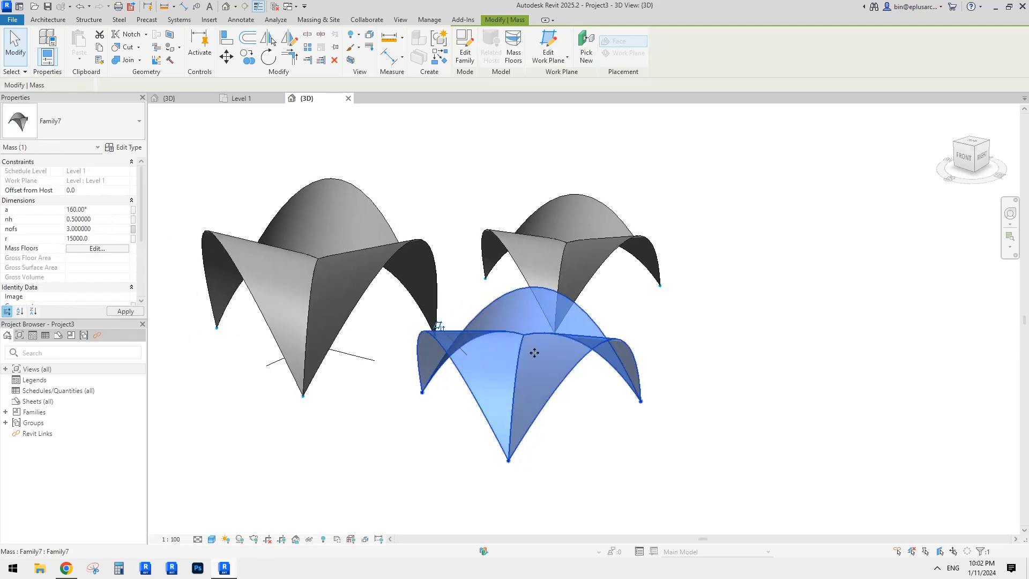
shift+middle_drag(596, 391, 411, 373)
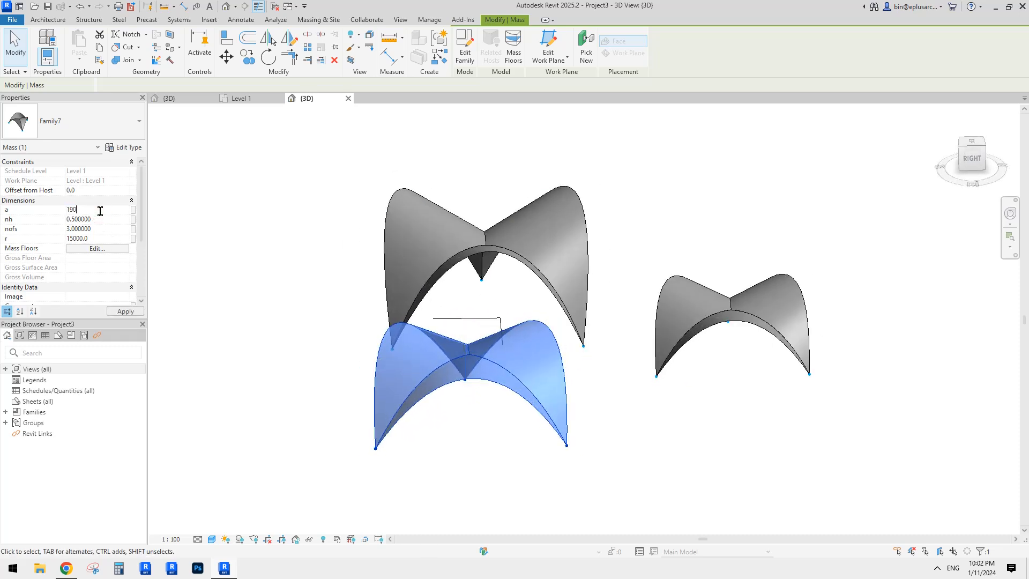
key(Return)
- Examine the three mass variants from several sides and compare their shapes, looking closely at the original mass
shift+middle_drag(509, 225, 312, 222)
click(576, 236)
click(452, 247)
shift+middle_drag(87, 220, 625, 237)
click(641, 240)
shift+middle_drag(624, 284, 569, 369)
scroll(647, 330, down, 2)
click(646, 327)
scroll(646, 322, up, 5)
click(684, 375)
click(705, 360)
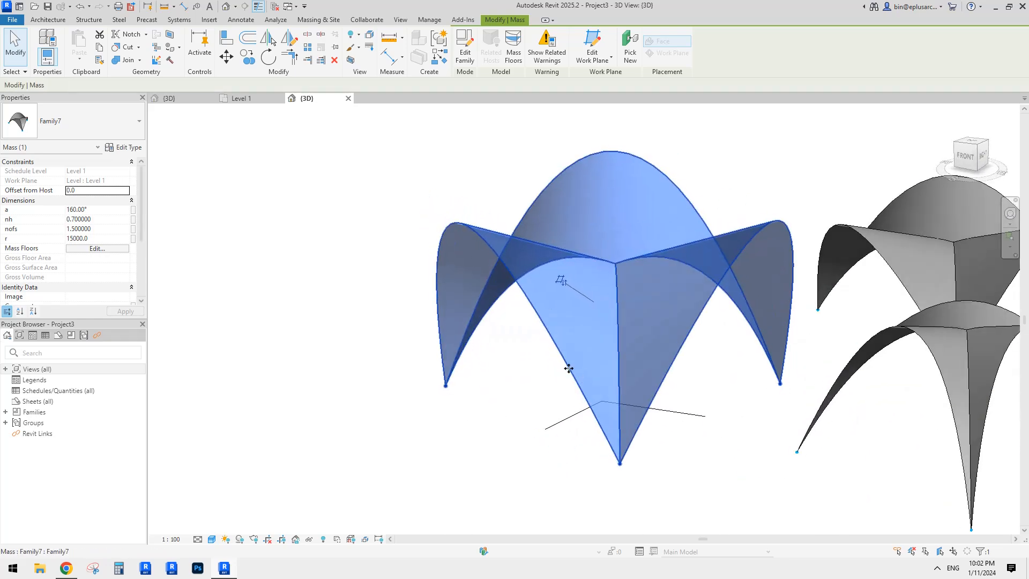
click(535, 376)
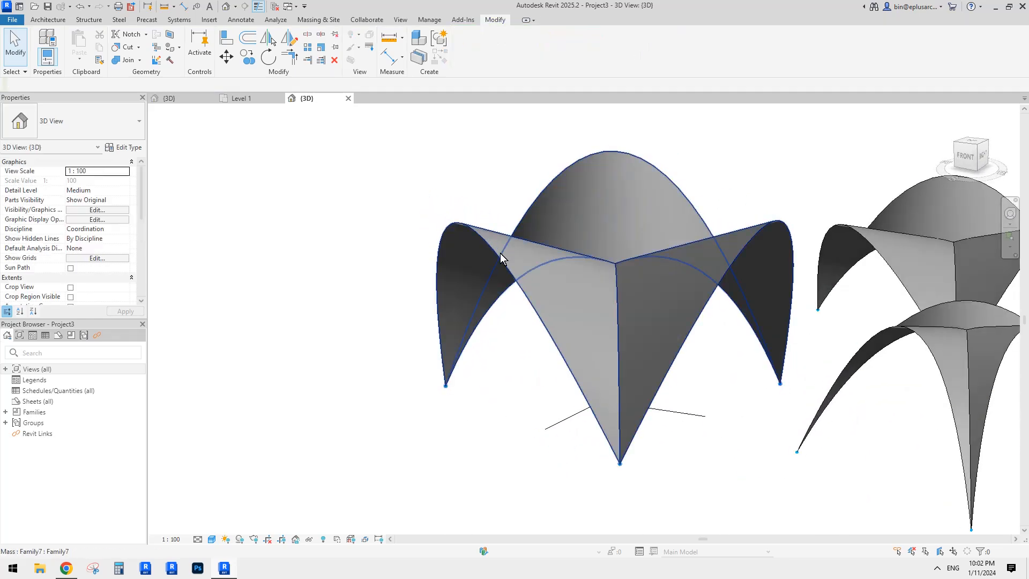
shift+middle_drag(523, 275, 455, 325)
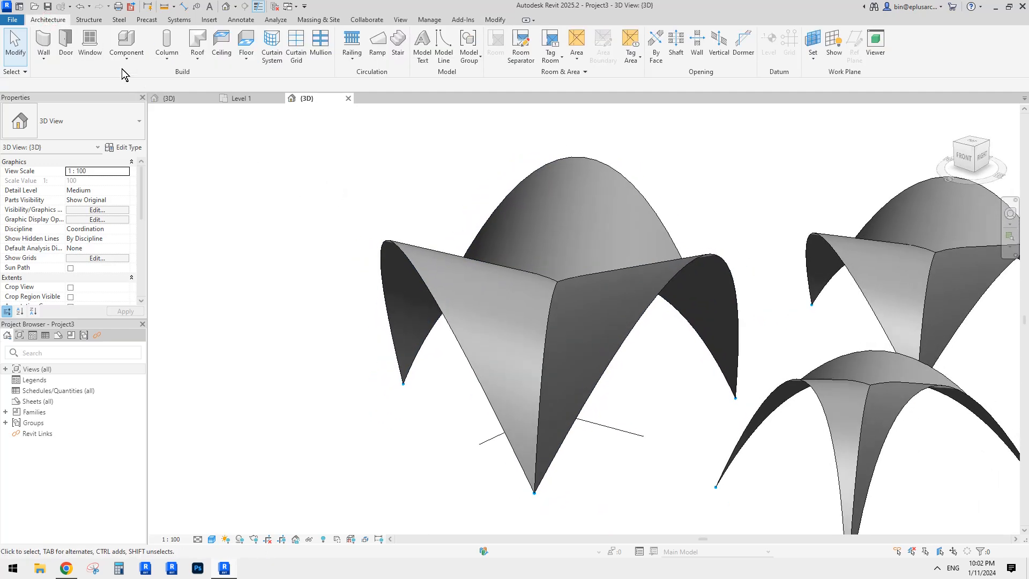
- Create a Roof 1 basic roof by face on each of the three shells of the original mass
click(198, 66)
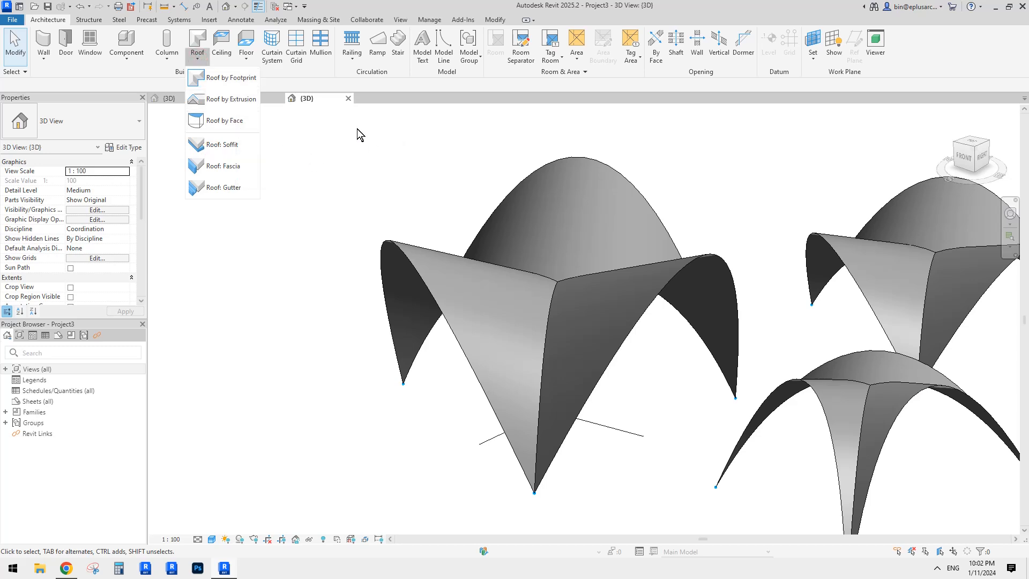
click(210, 123)
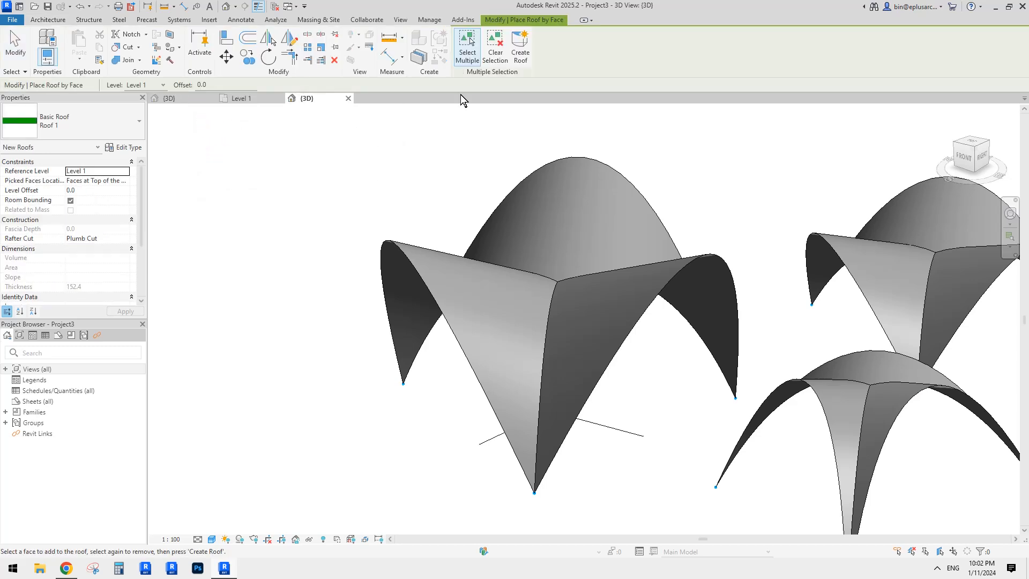
click(481, 314)
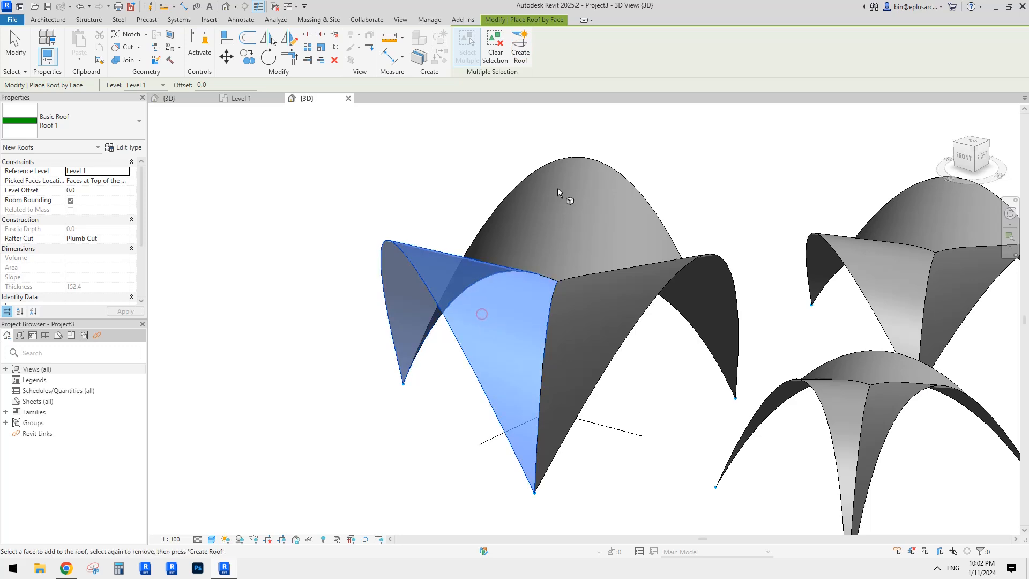
click(519, 63)
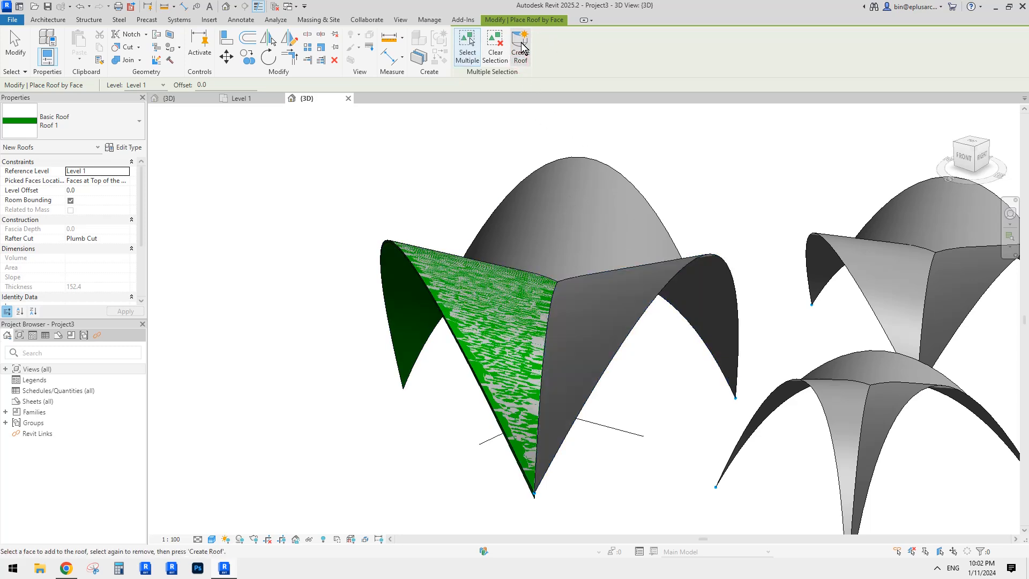
click(595, 320)
click(520, 57)
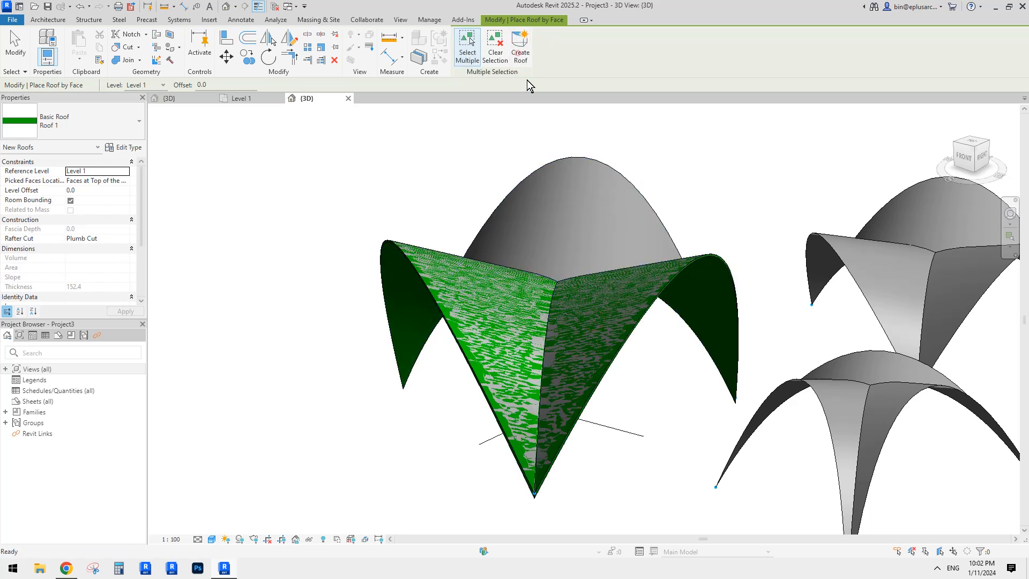
click(557, 226)
click(519, 54)
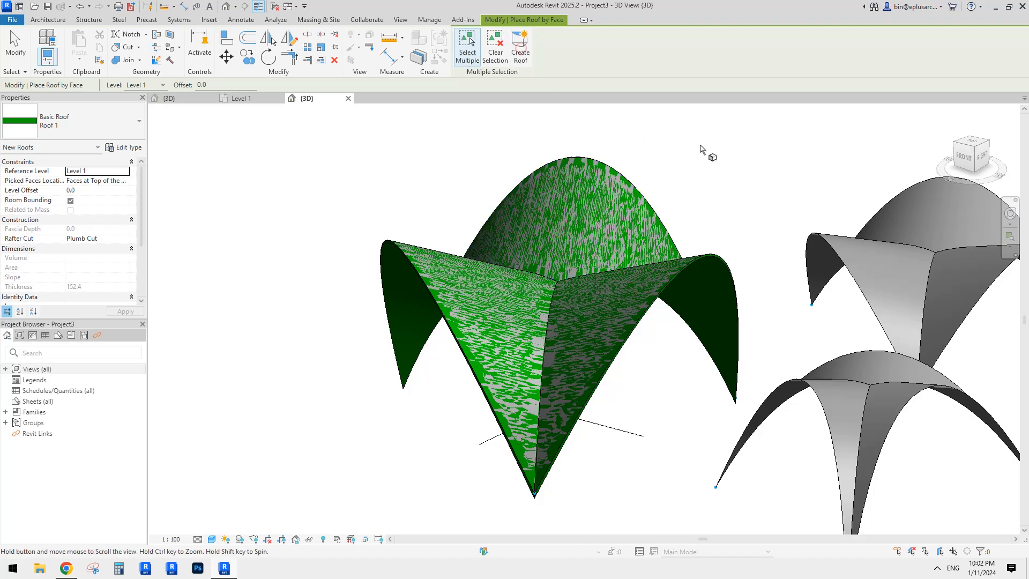
key(Escape)
- Inspect the roofs on the original mass and set the nh of that mass to 0.5
scroll(451, 284, up, 6)
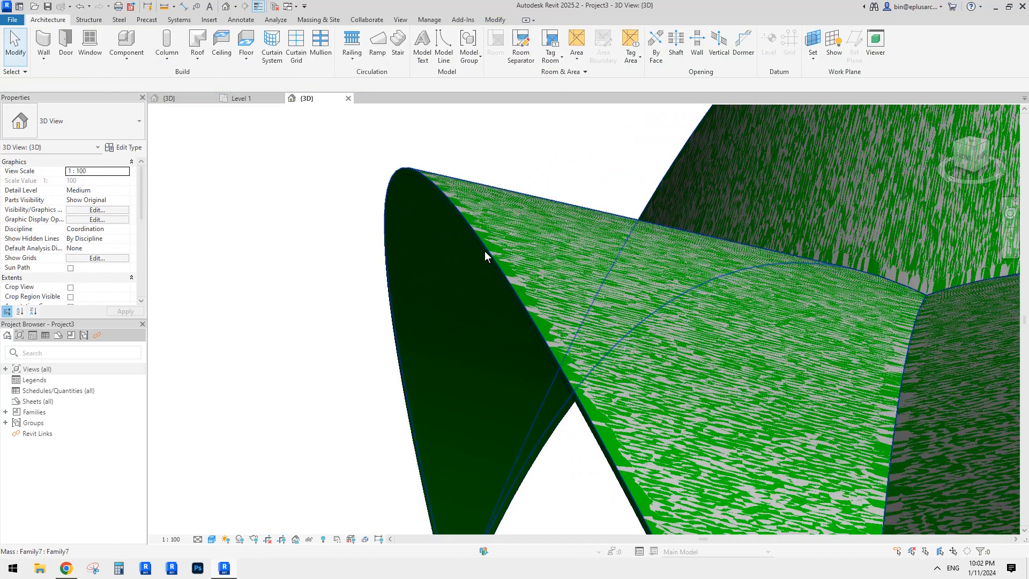
scroll(481, 251, down, 6)
shift+middle_drag(557, 345, 521, 275)
click(523, 274)
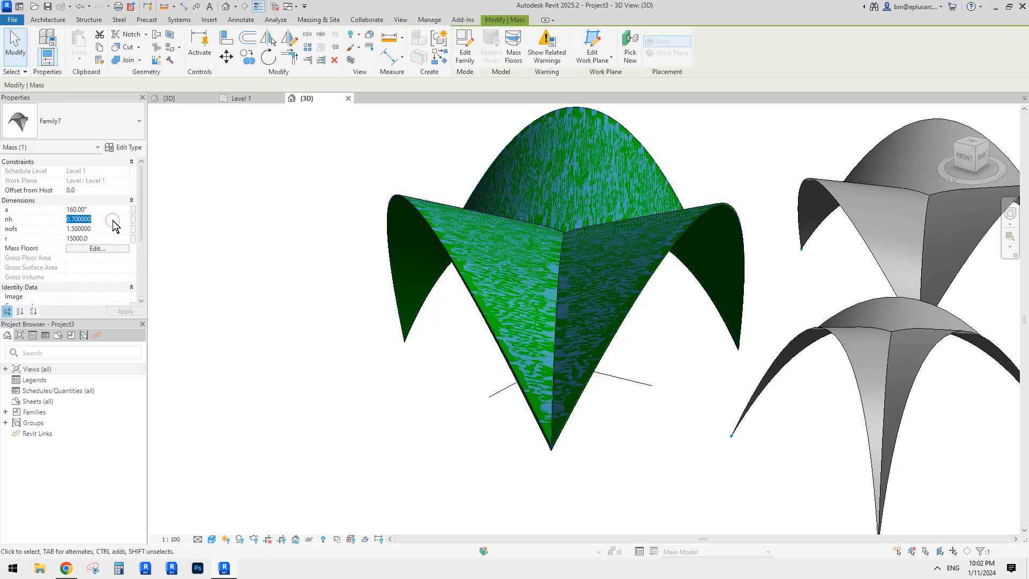
shift+middle_drag(536, 268, 515, 273)
- Update the three roofs on the original mass to fit its changed faces
click(569, 240)
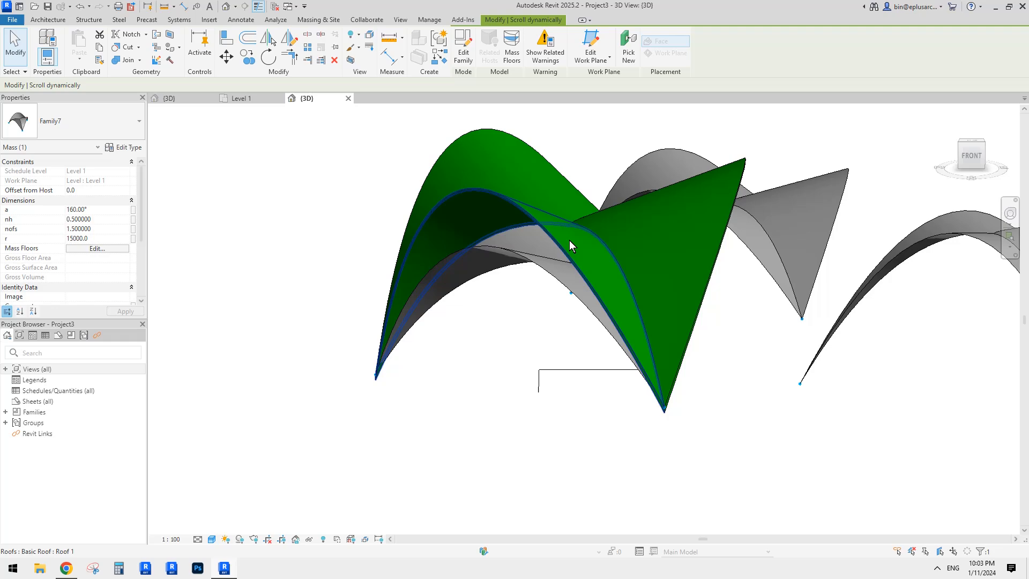
ctrl+click(623, 217)
ctrl+click(541, 184)
shift+middle_drag(542, 188, 520, 157)
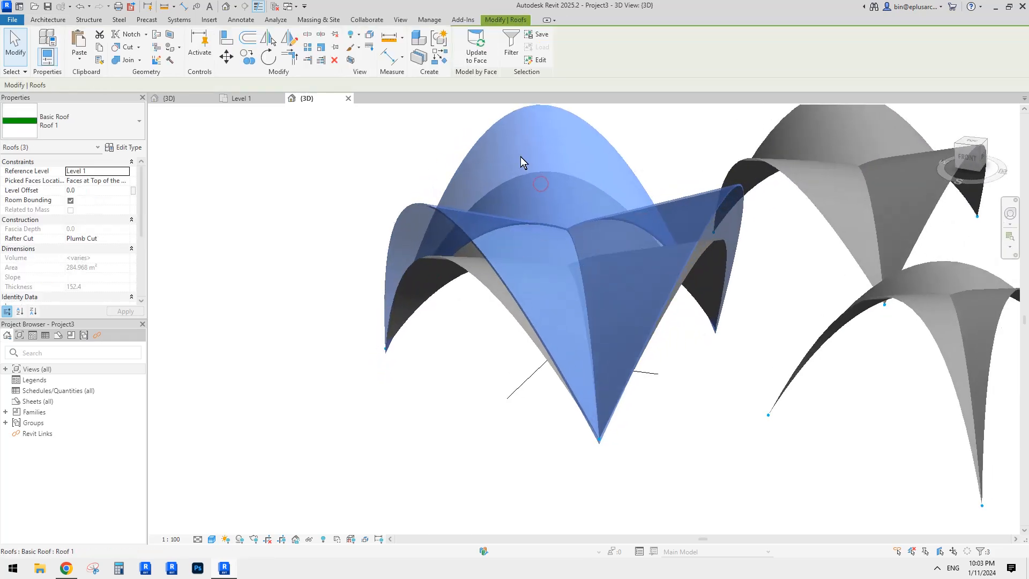
click(320, 156)
shift+middle_drag(796, 232, 739, 271)
click(616, 273)
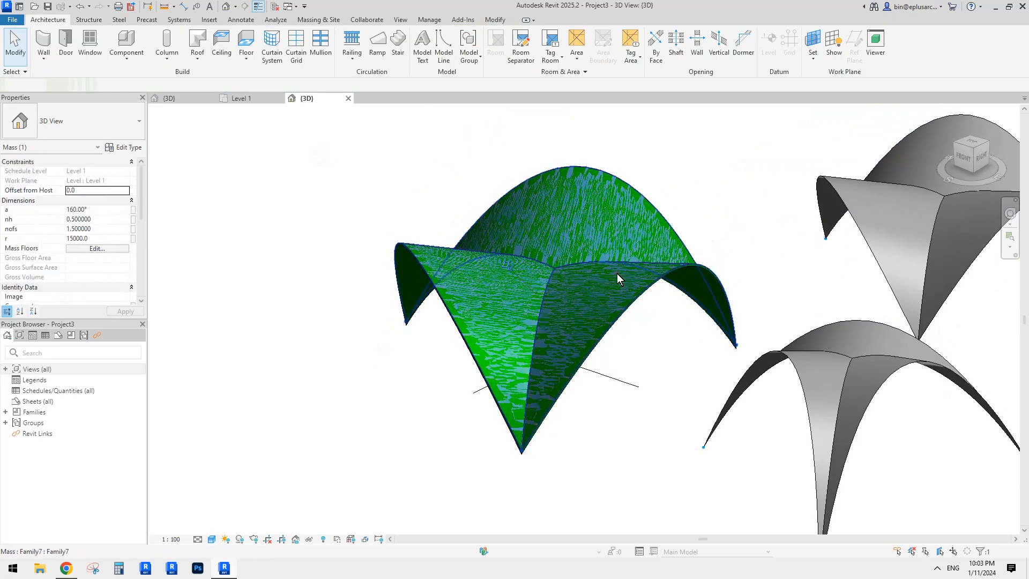
- Check the Mass category's visibility in the 3D view's graphic overrides
middle_drag(616, 273, 579, 234)
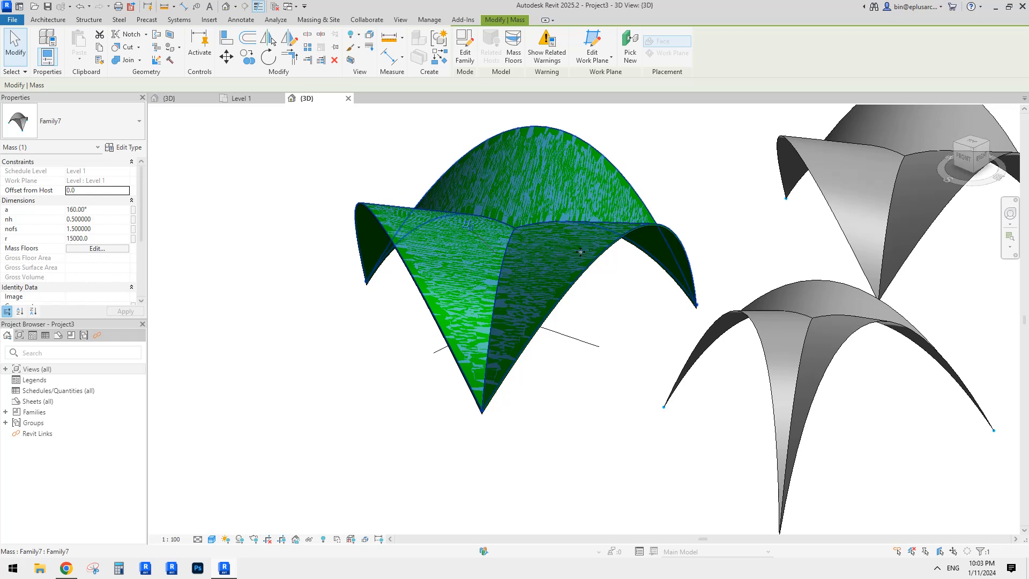
key(v)
key(v)
click(330, 255)
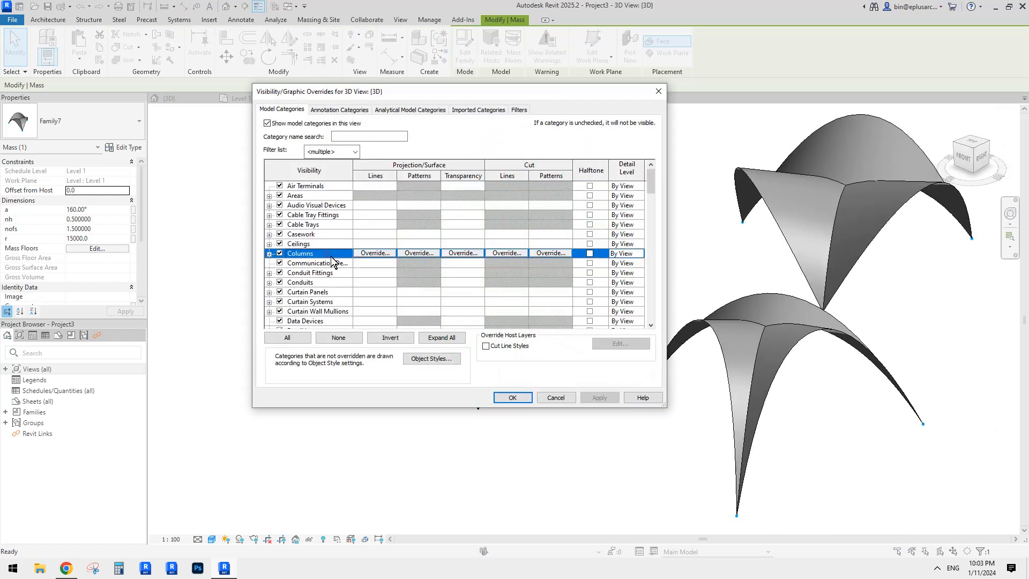
key(m)
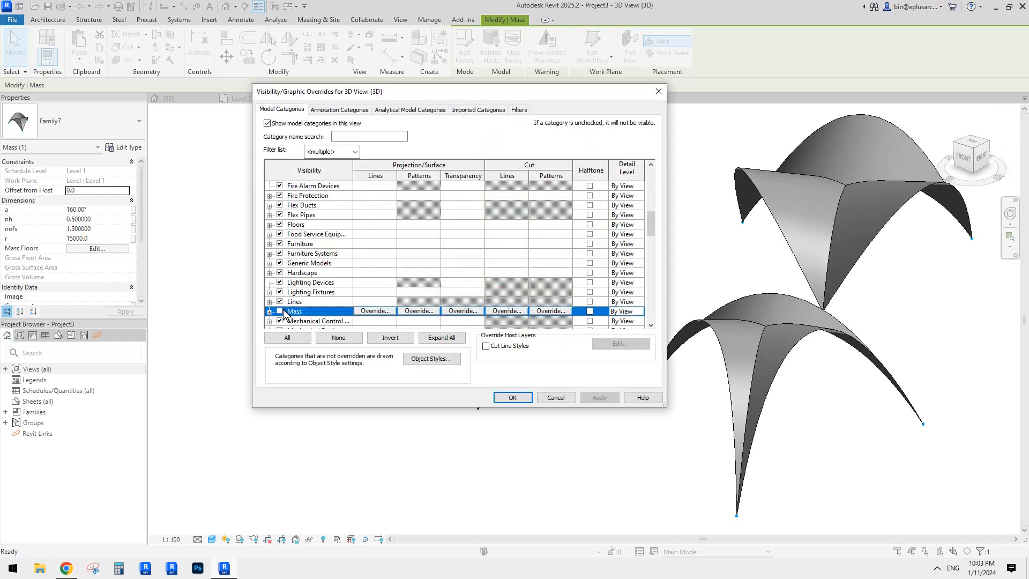
key(Escape)
key(Escape)
- Show masses by view settings and identify the element still overlapping the rear roof shell
click(309, 18)
click(62, 38)
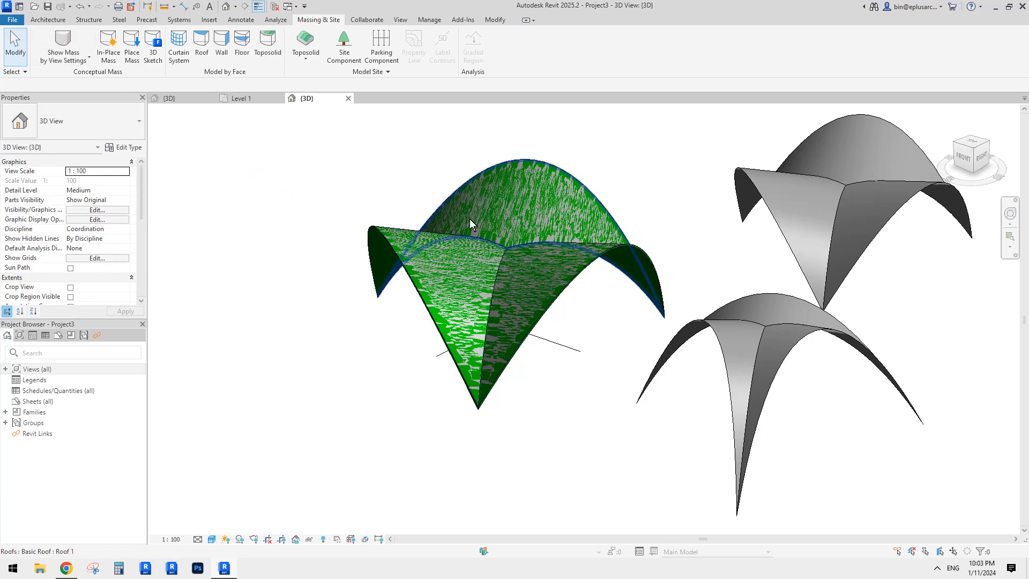
click(484, 223)
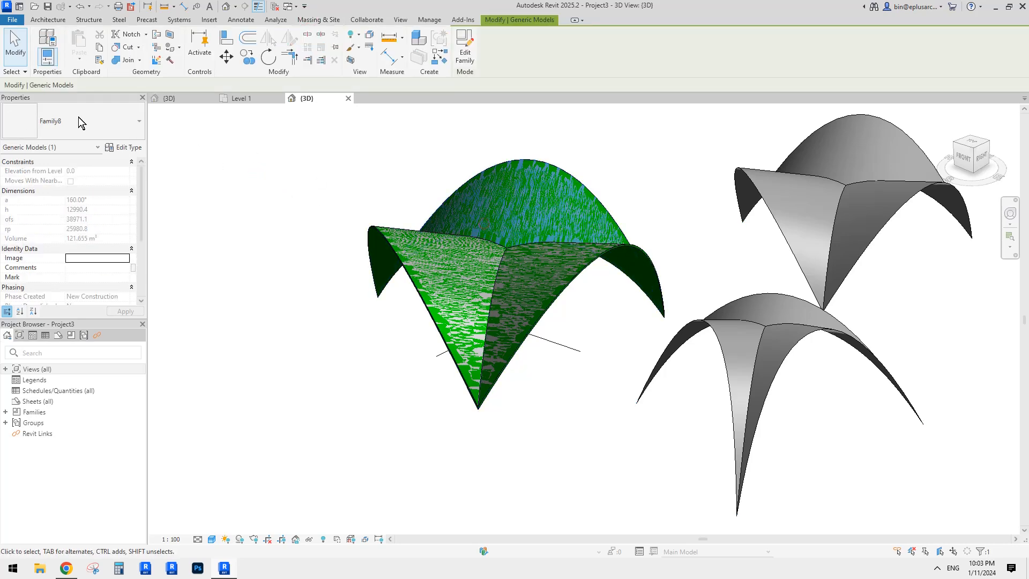
key(Escape)
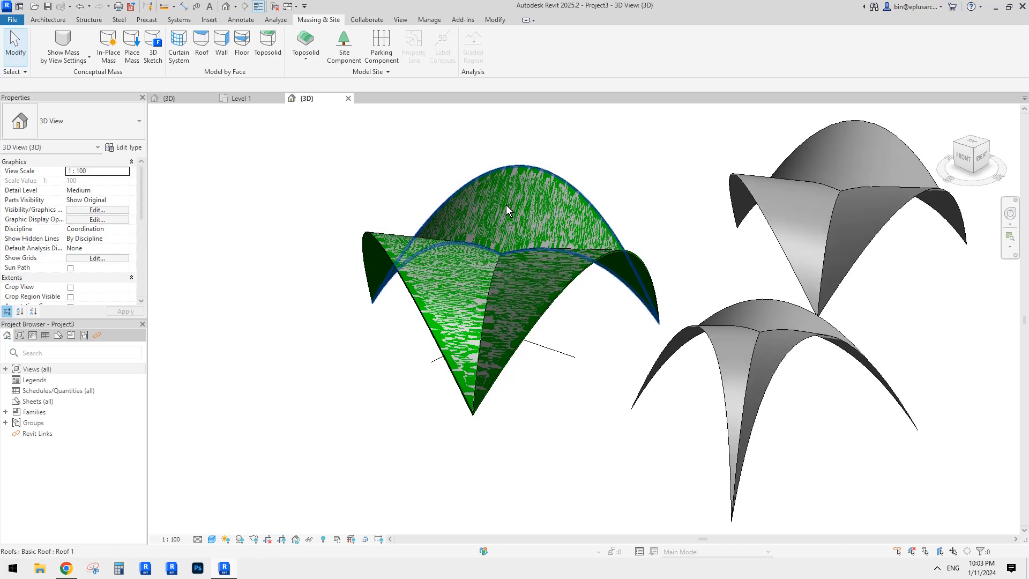
- Hide the Generic Models category in the 3D view
key(v)
key(g)
scroll(332, 274, down, 6)
click(303, 311)
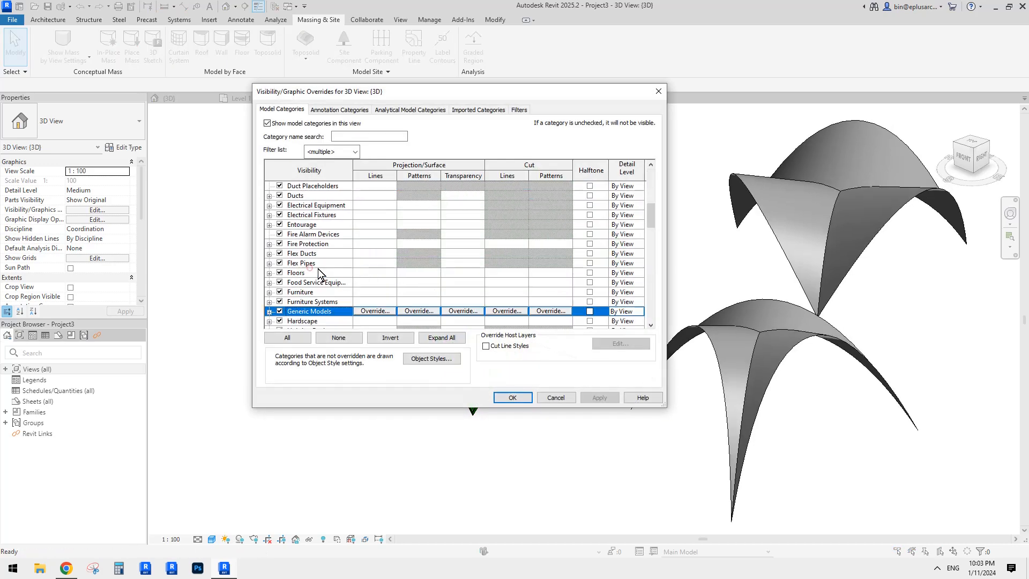
scroll(295, 284, down, 1)
click(513, 397)
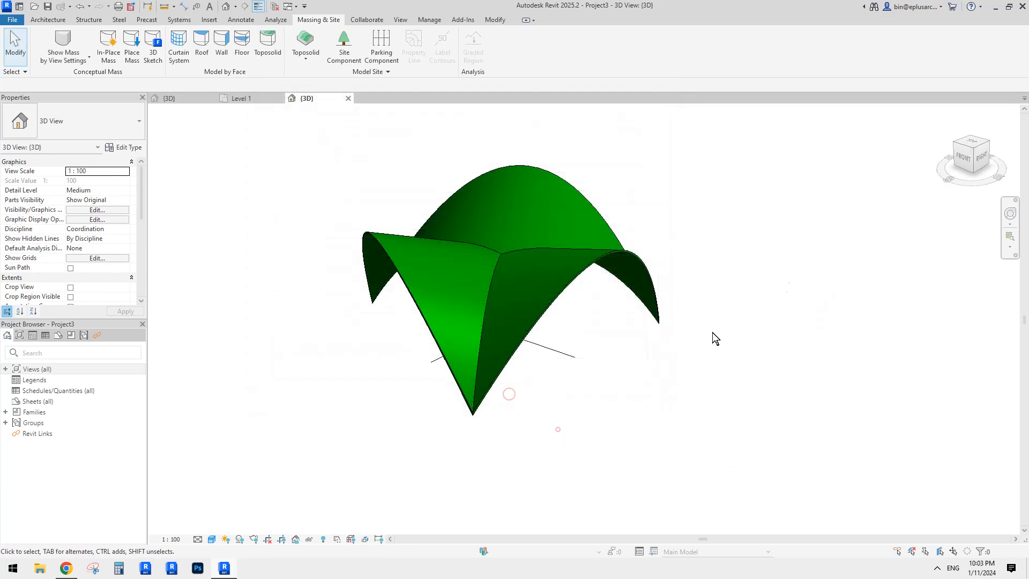
- Examine the three roof shells one by one and from several sides
scroll(561, 284, up, 2)
click(522, 281)
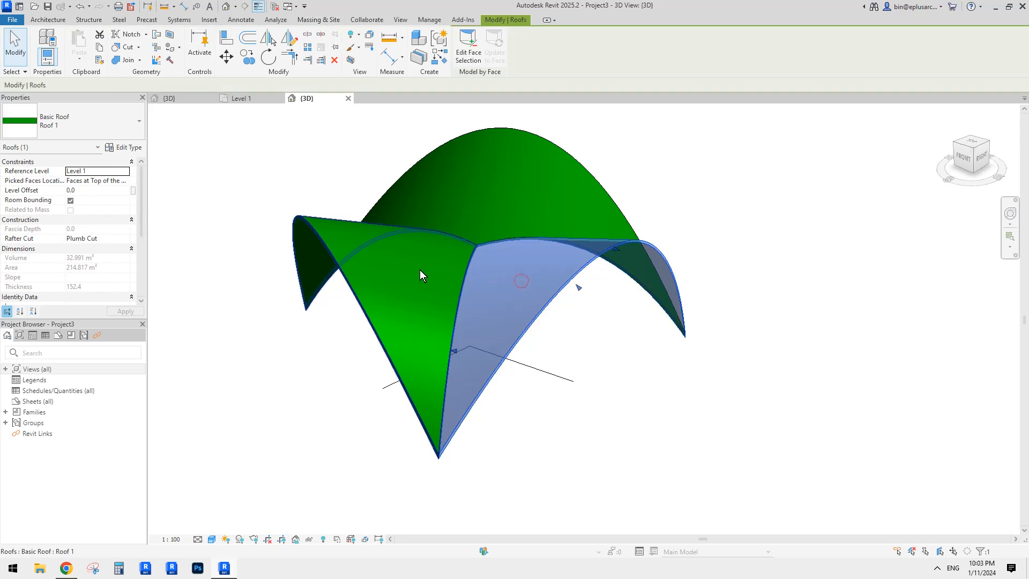
click(632, 351)
shift+middle_drag(631, 351, 518, 281)
click(468, 271)
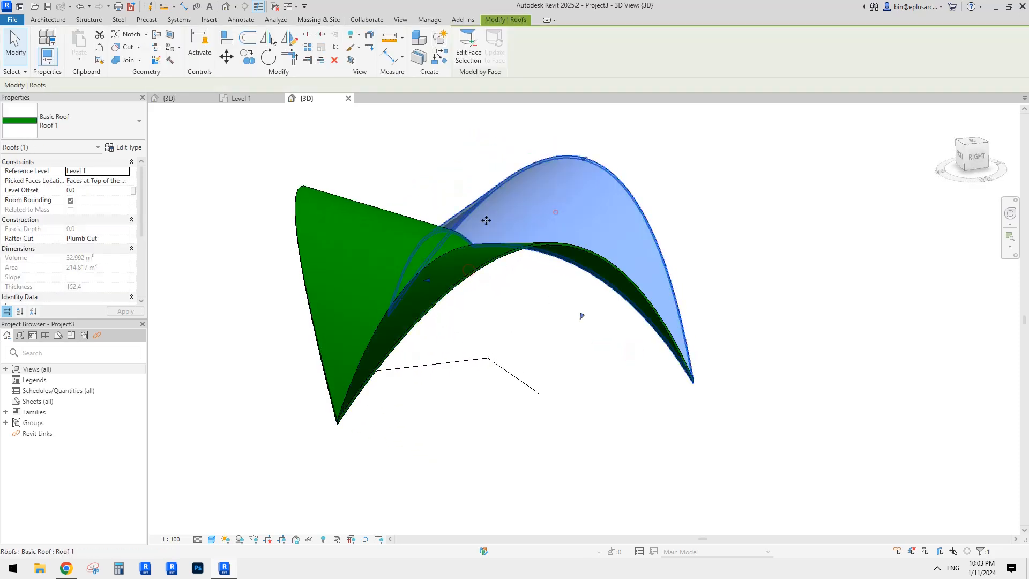
click(372, 235)
click(522, 322)
shift+middle_drag(529, 323, 436, 239)
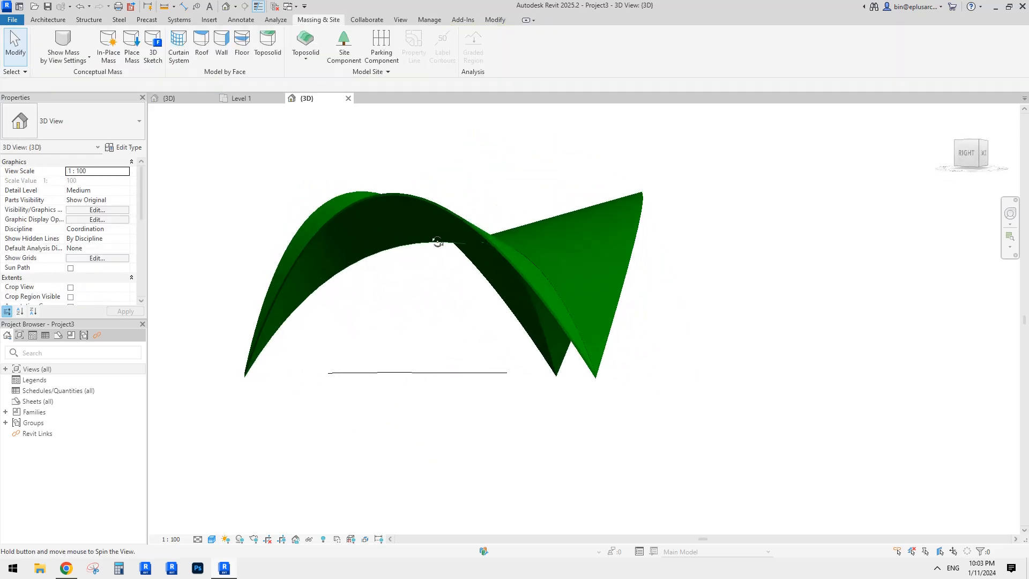
shift+middle_drag(378, 226, 450, 258)
- Review the layer structure of the Roof 1 type on the front roof shell
click(397, 266)
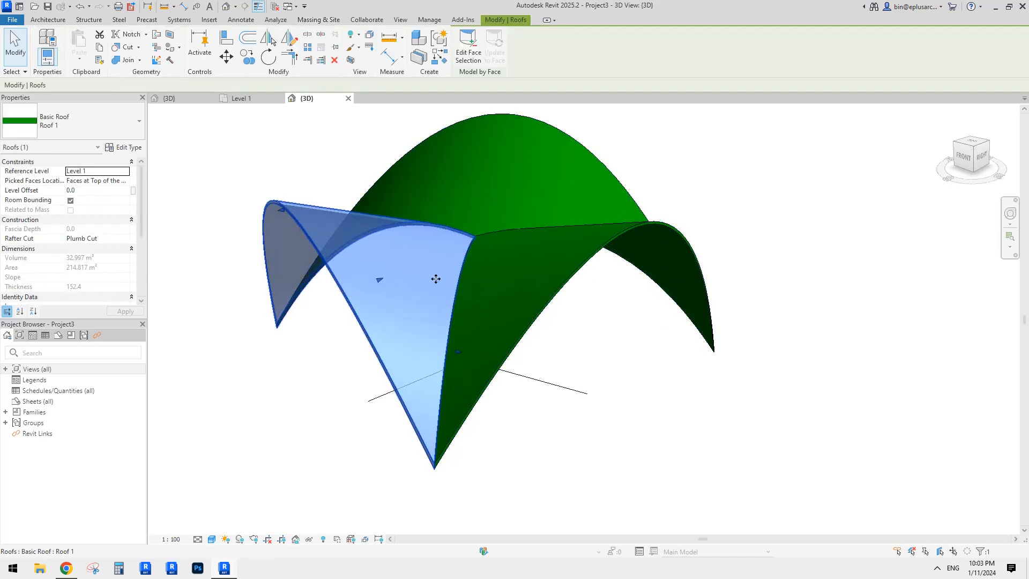
shift+middle_drag(434, 278, 225, 222)
click(117, 148)
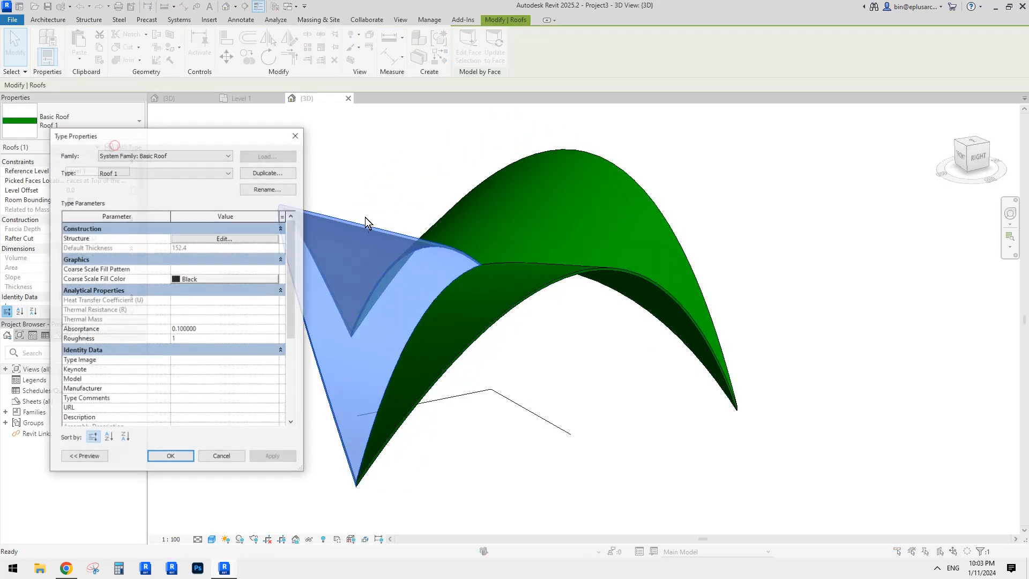
click(237, 238)
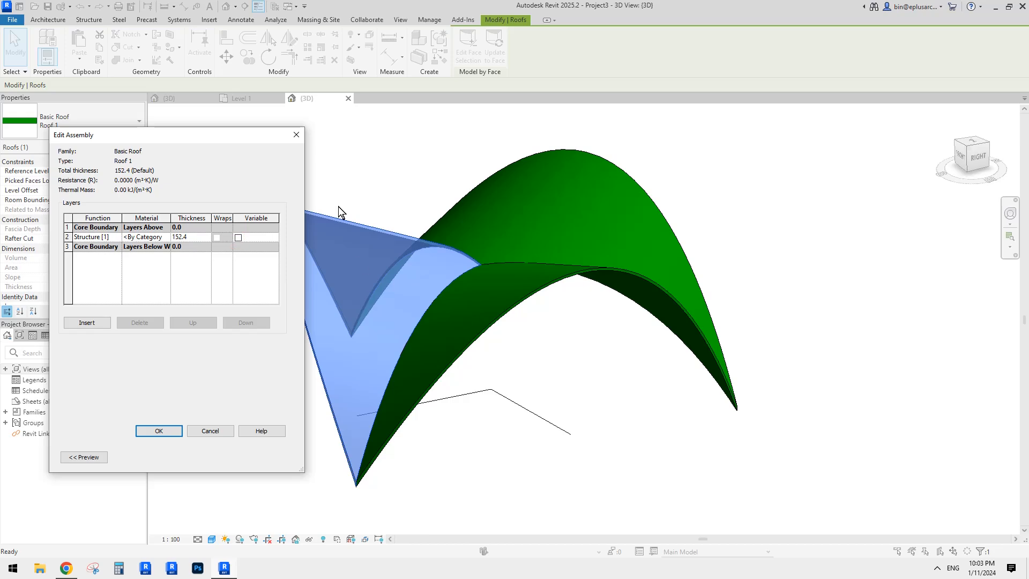
key(Escape)
key(Escape)
- Examine the Default Roof material assigned to the Roofs category in the object styles, including its shading and pattern settings
click(429, 20)
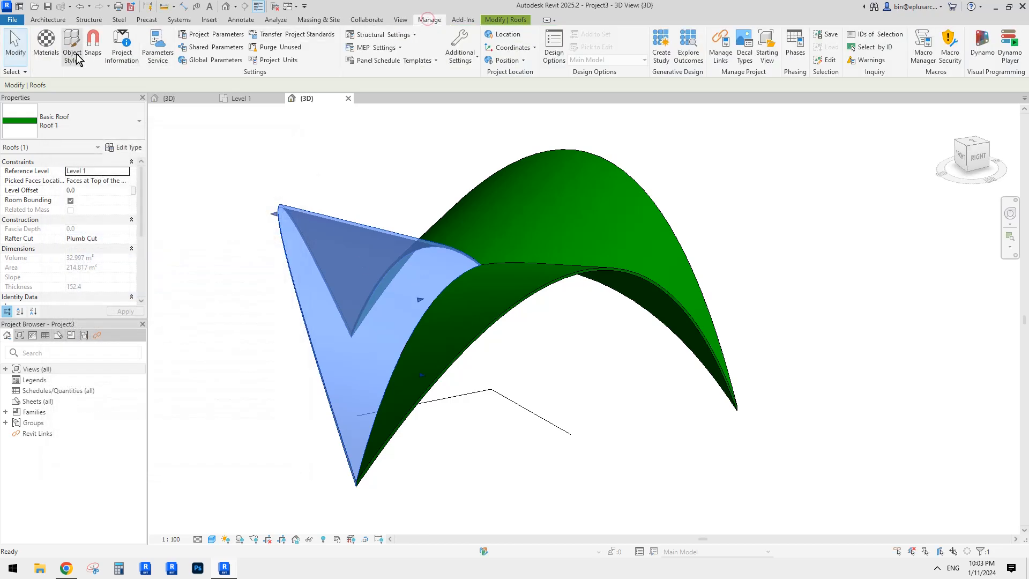
click(73, 55)
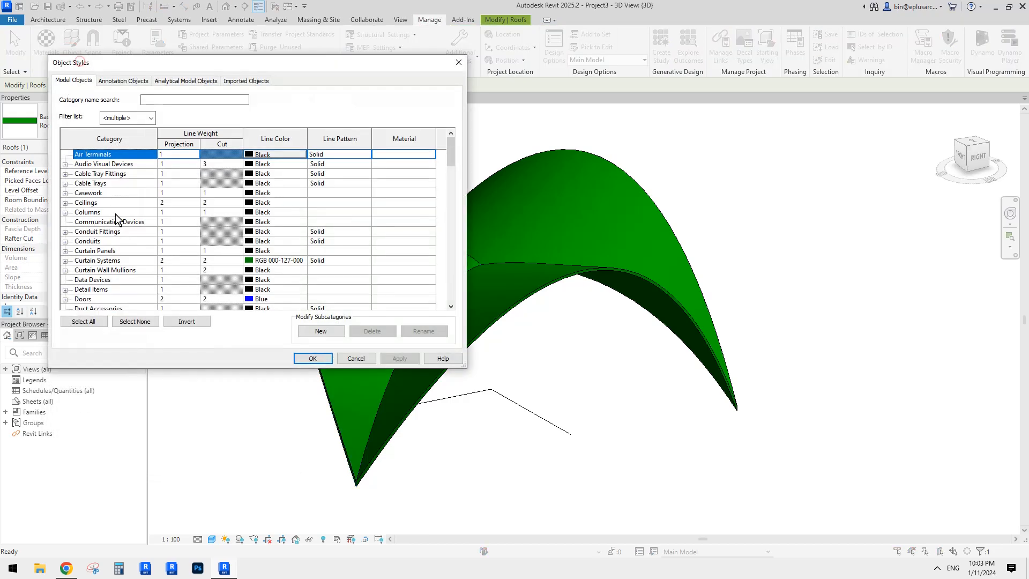
scroll(114, 215, down, 15)
click(88, 289)
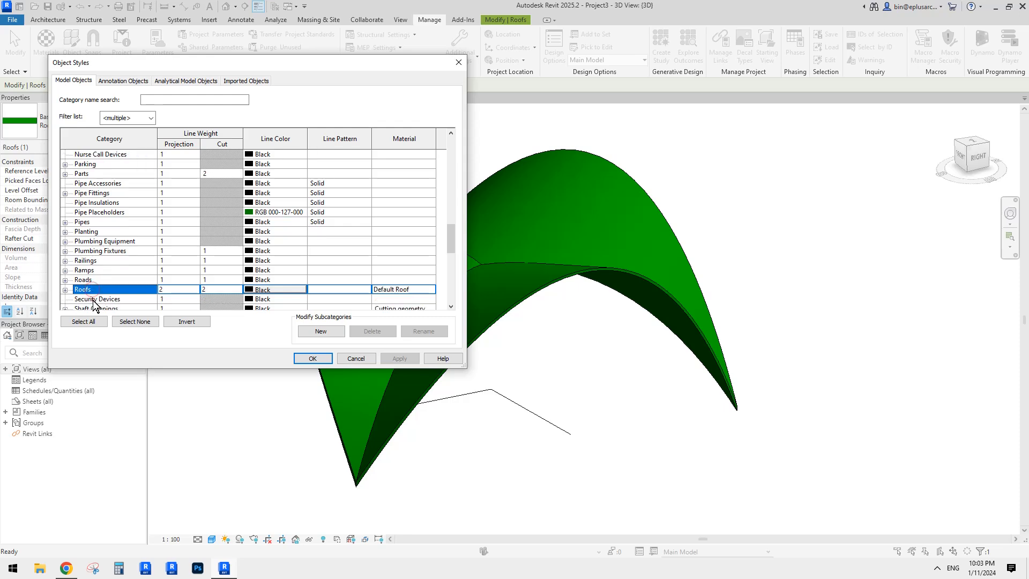
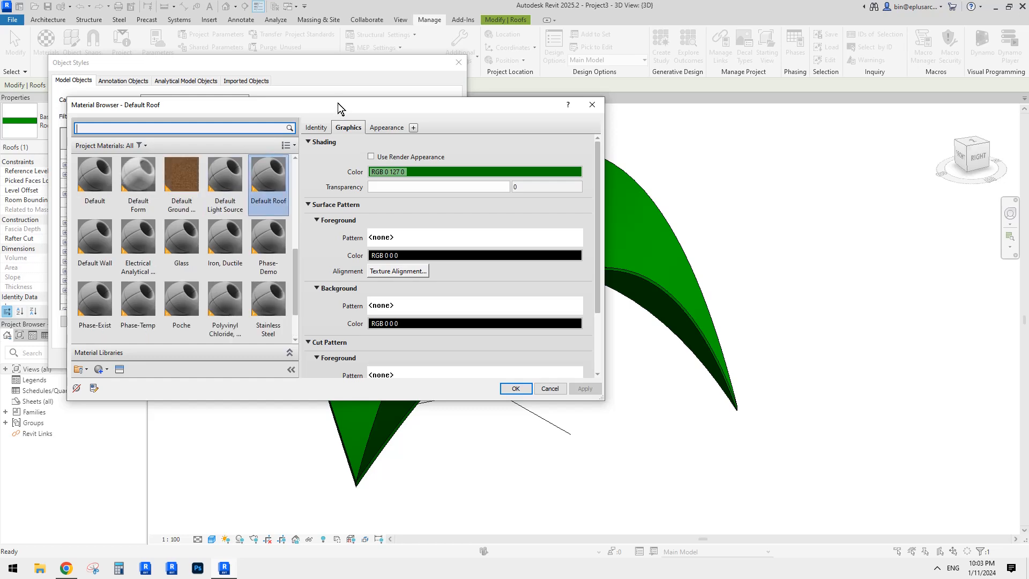
drag(338, 103, 654, 137)
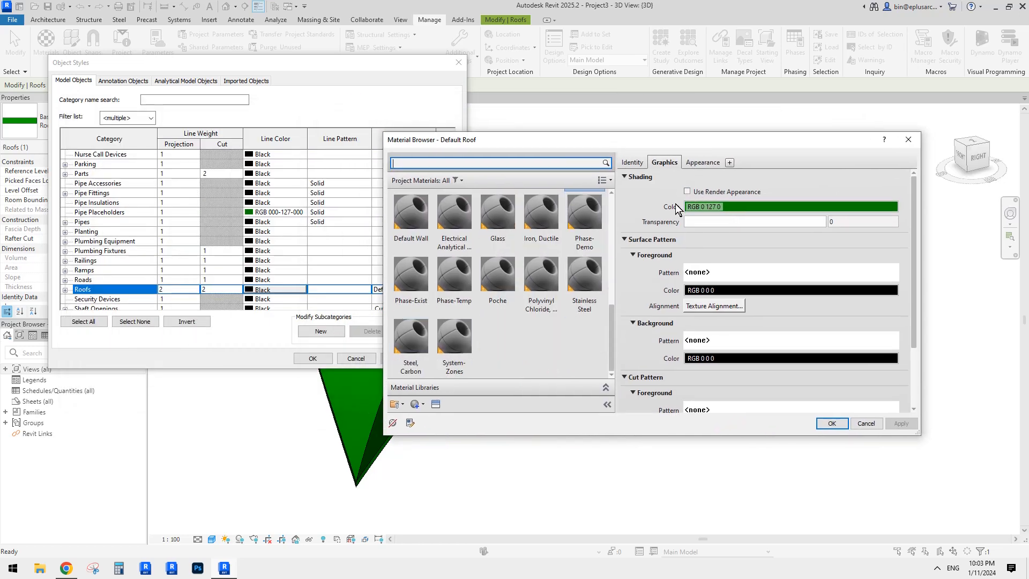
click(906, 141)
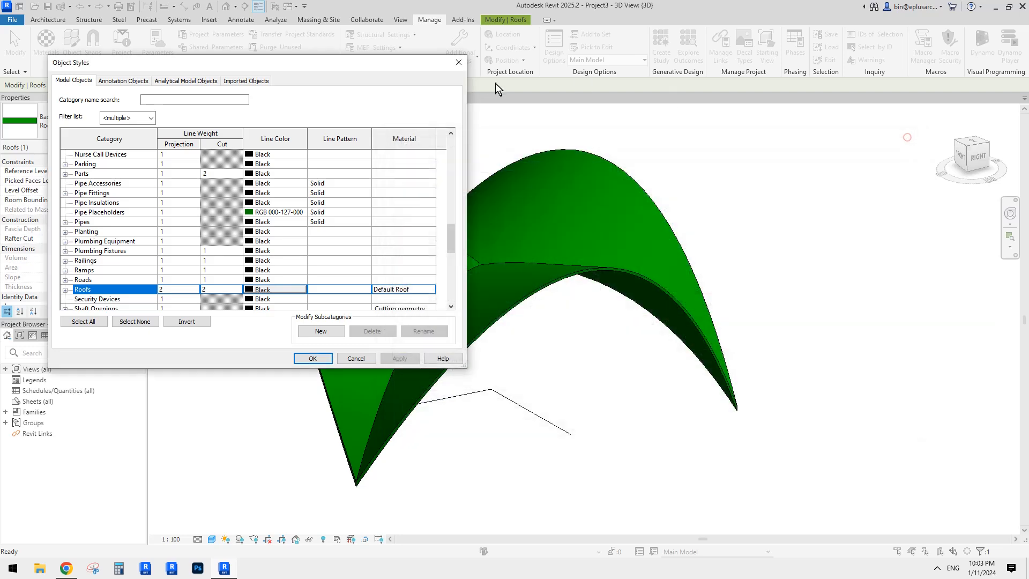
click(458, 63)
key(Escape)
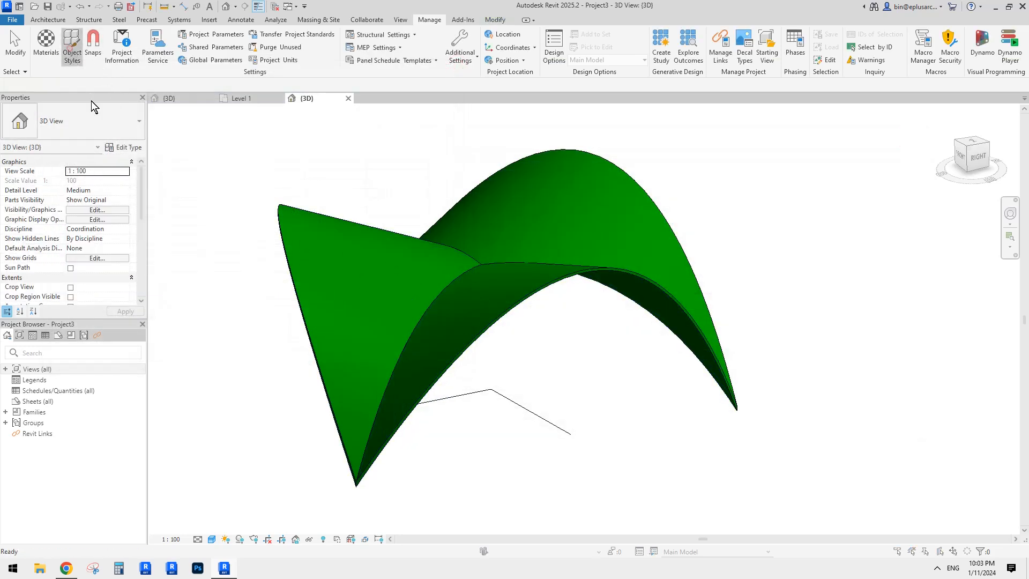
click(72, 43)
click(124, 269)
scroll(123, 268, down, 10)
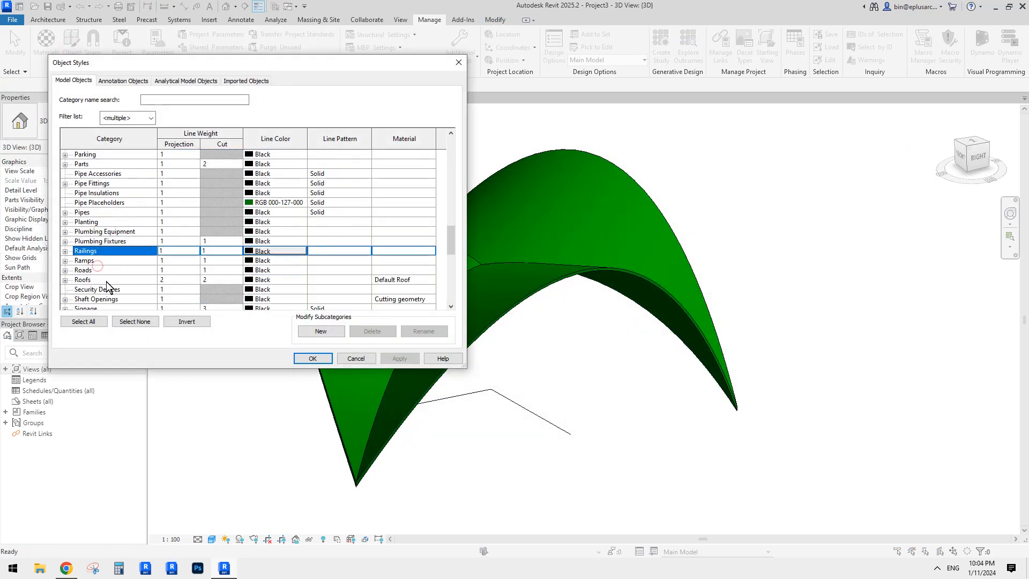
click(95, 279)
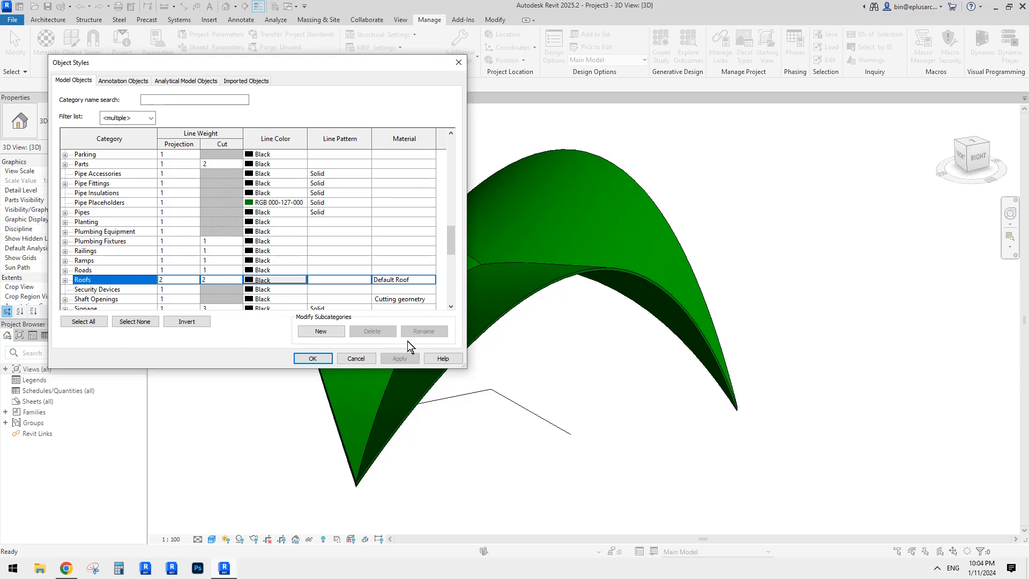
key(Return)
- Open the material choice for the structure layer of the Roof 1 type
click(464, 322)
scroll(175, 169, down, 1)
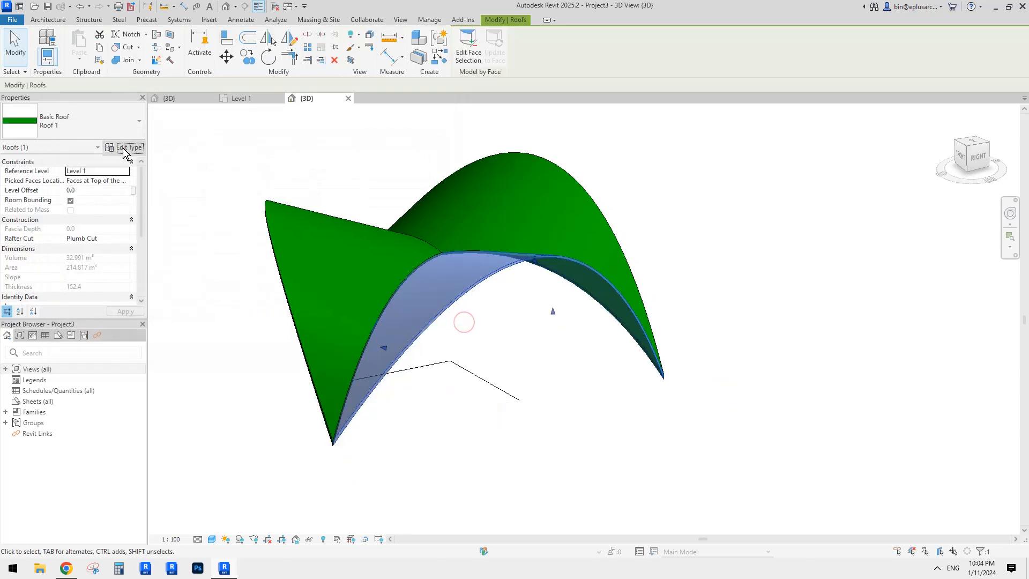
click(124, 148)
click(232, 242)
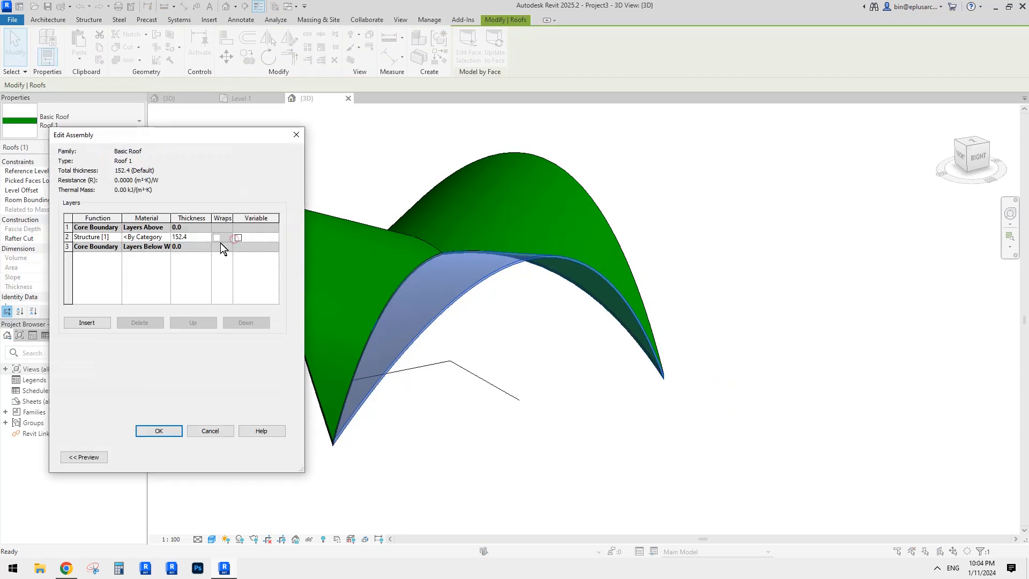
click(166, 237)
- Create a new material named roof for the structure layer
click(414, 404)
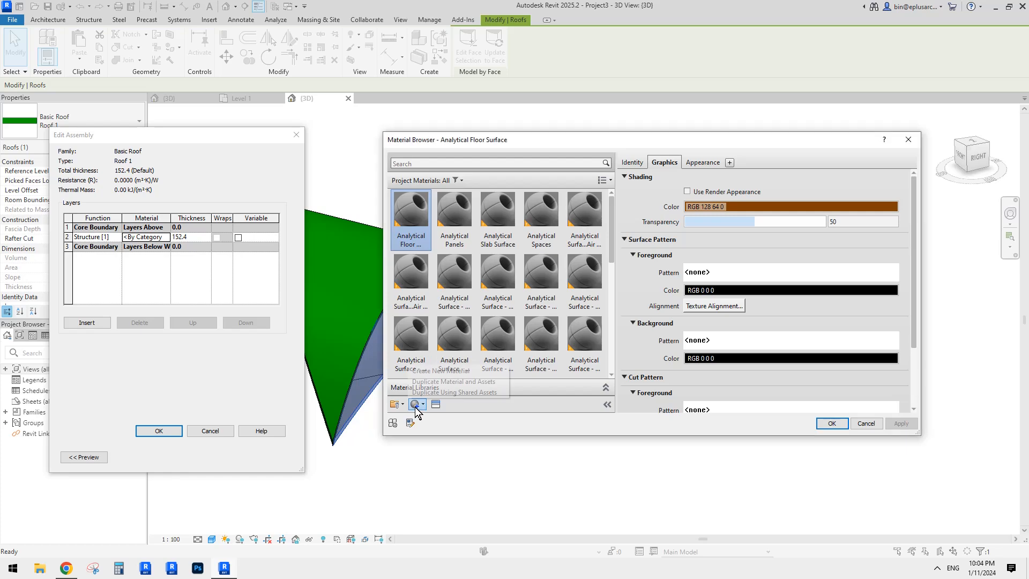
click(450, 375)
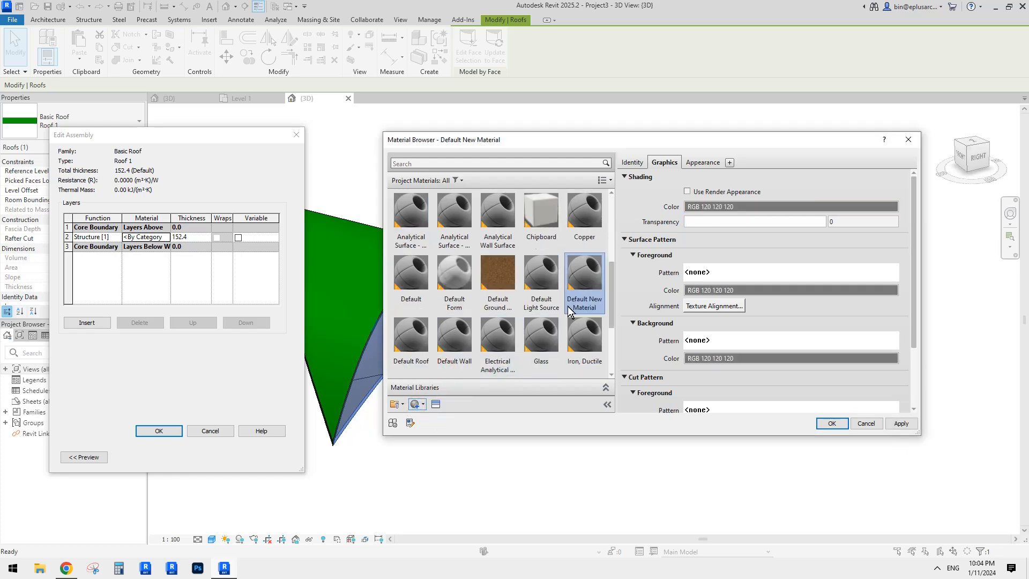
right_click(588, 279)
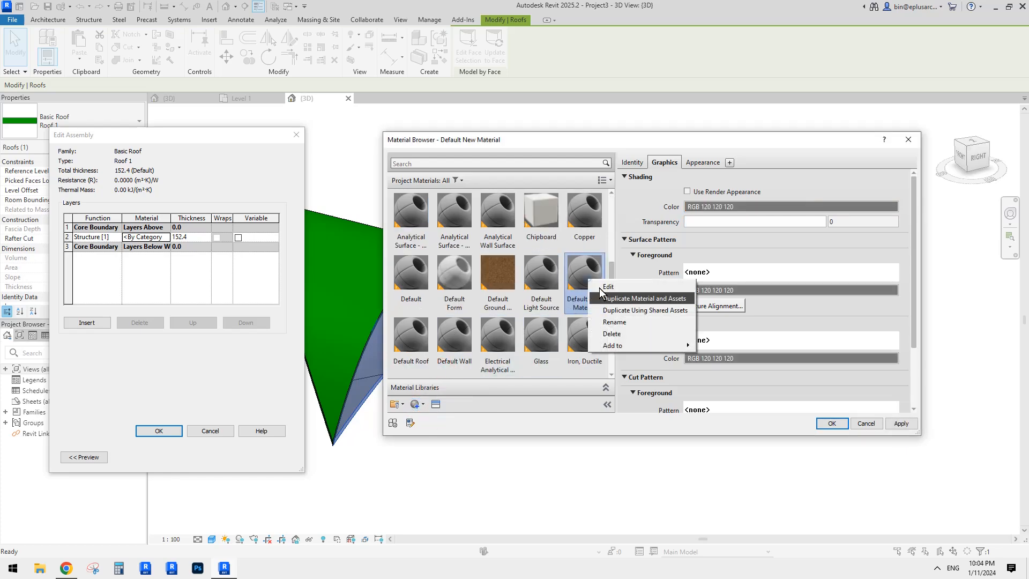
click(623, 324)
text(roof)
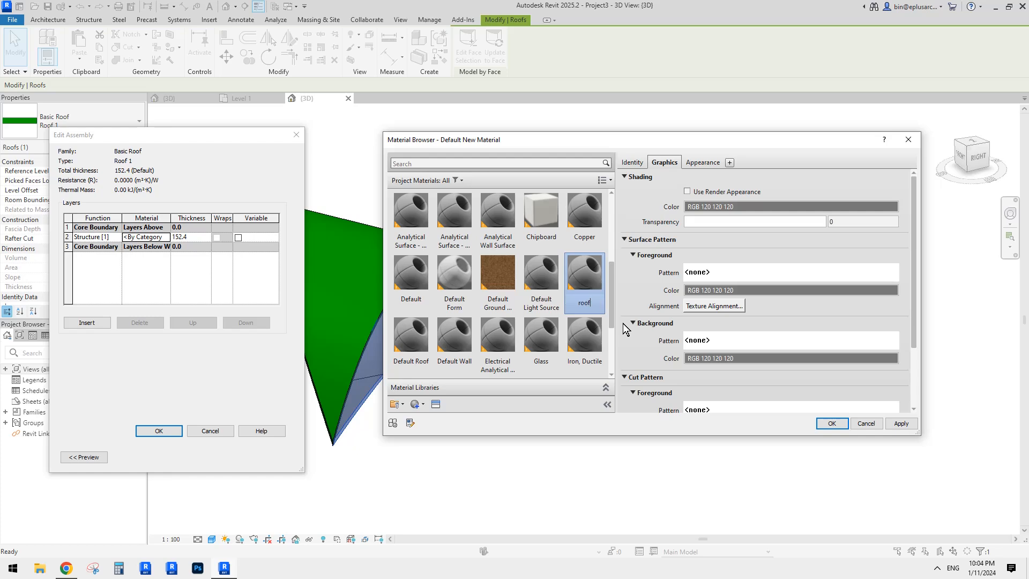
key(Return)
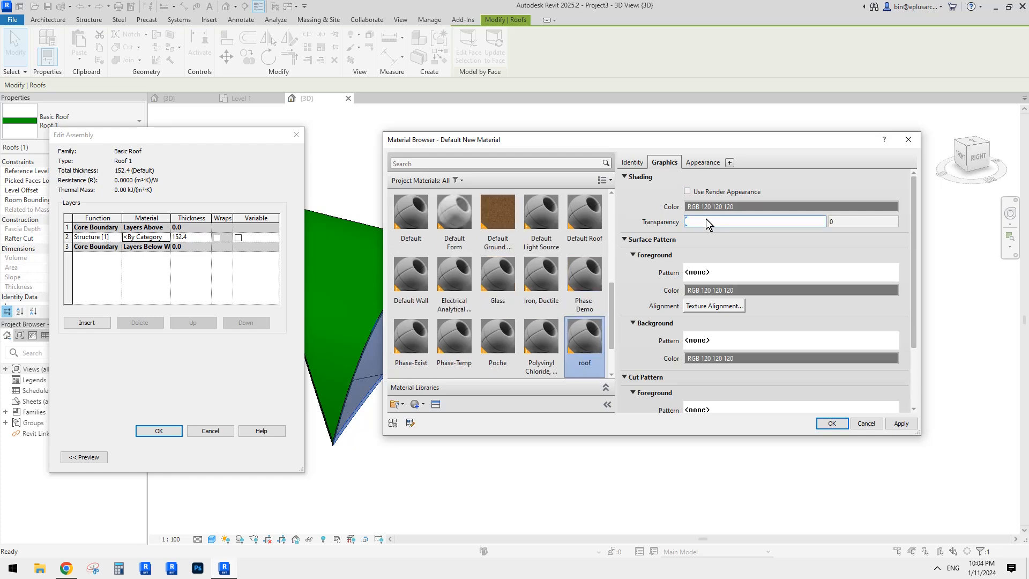
- Create a model surface pattern named 100 h for the roof material, with parallel lines at 0° and 100 mm spacing
click(729, 272)
drag(663, 170, 751, 227)
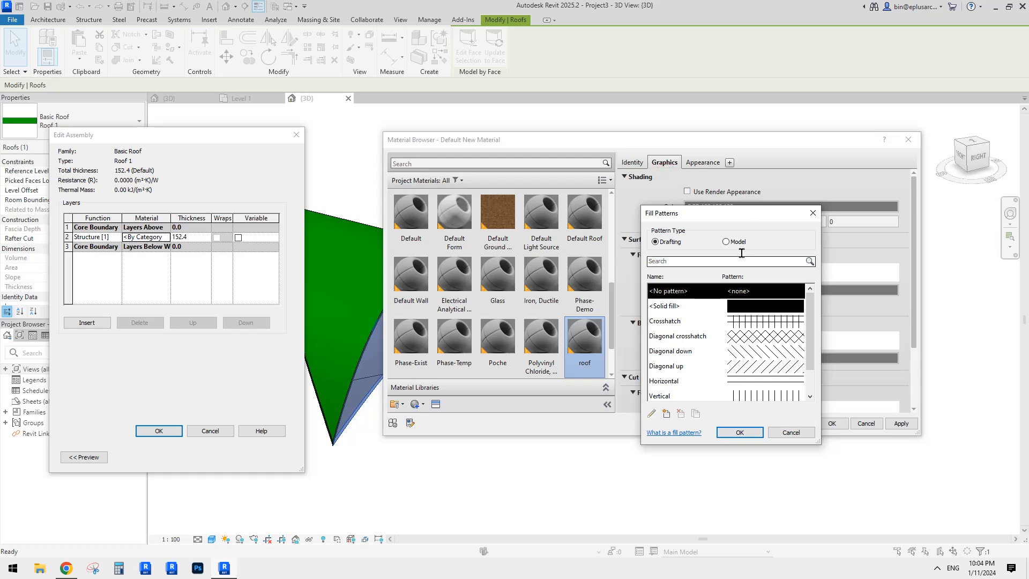
click(732, 241)
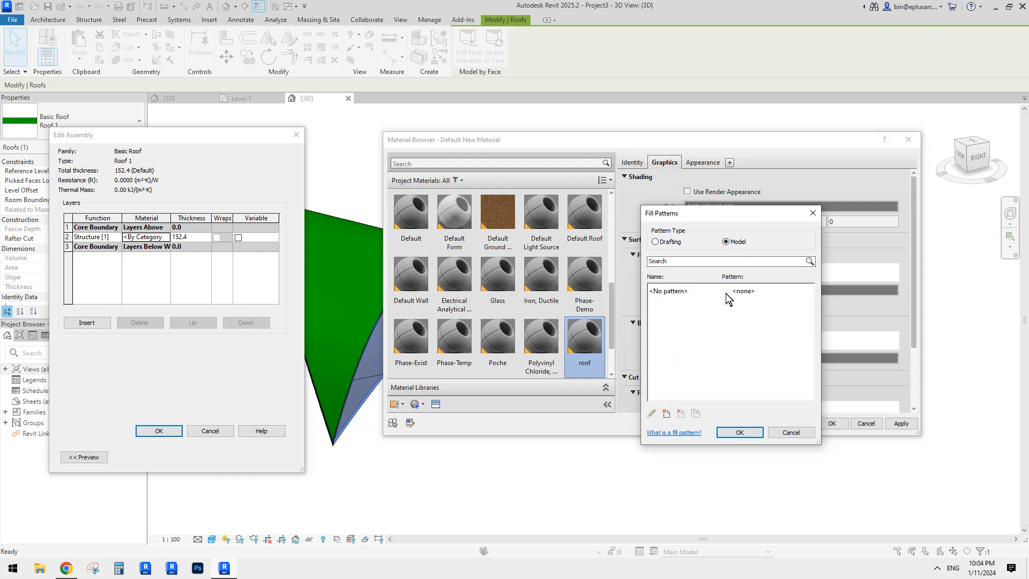
click(666, 413)
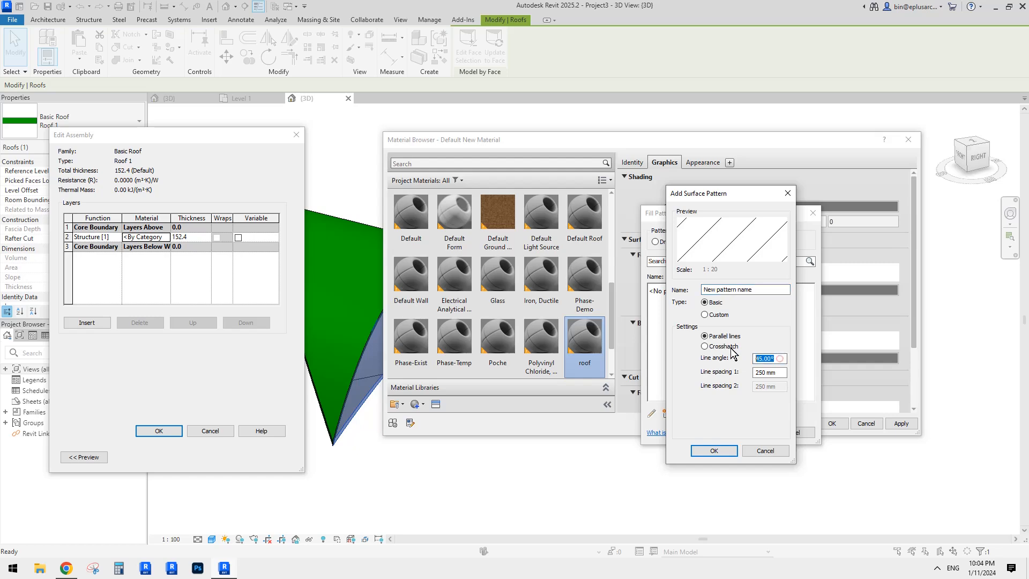
text(0)
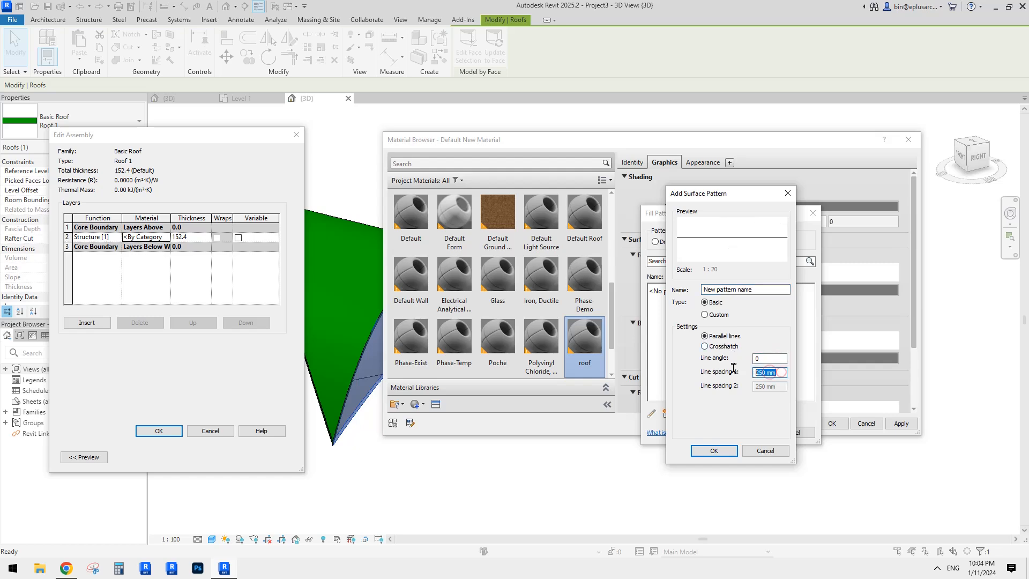
text(100)
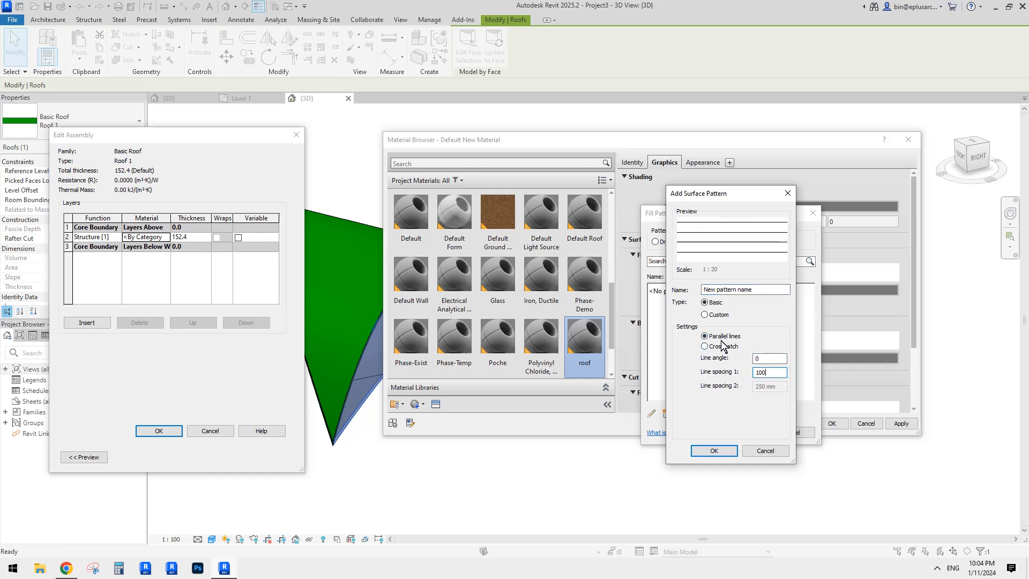
triple_click(746, 293)
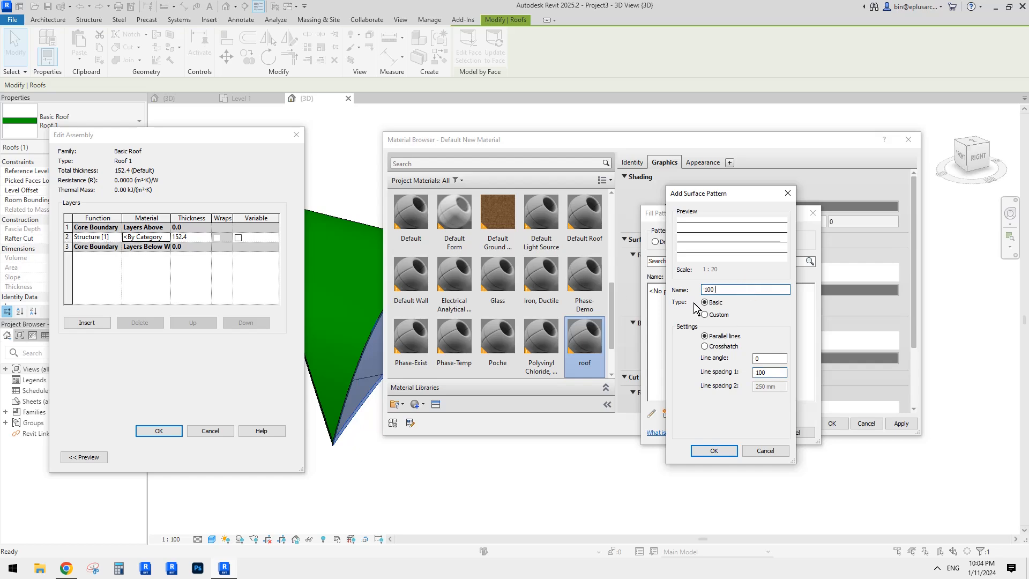
click(707, 451)
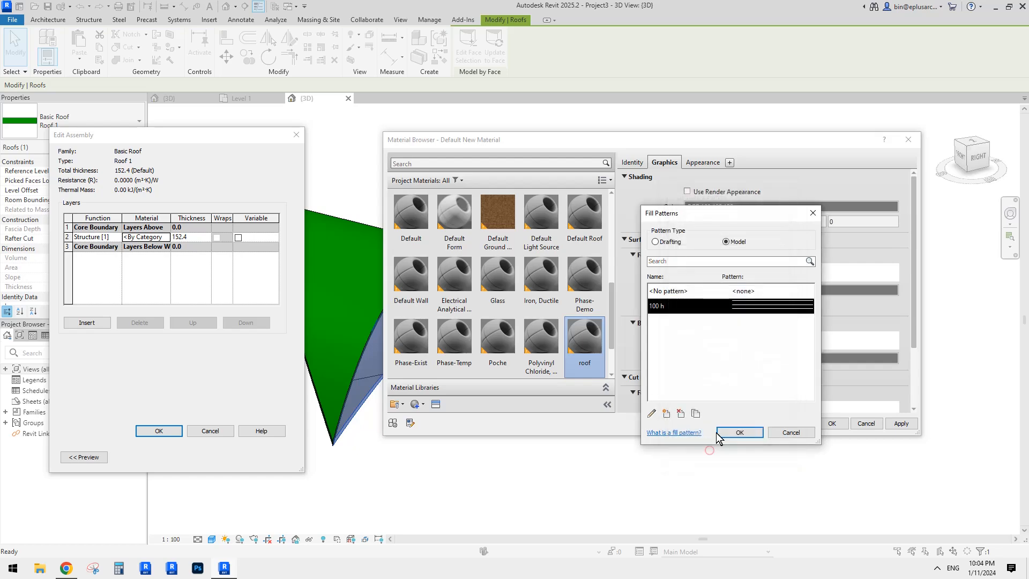
- Assign the 100 h foreground surface pattern to the roof material and apply that material to the Roof 1 structure layer
click(740, 433)
click(831, 423)
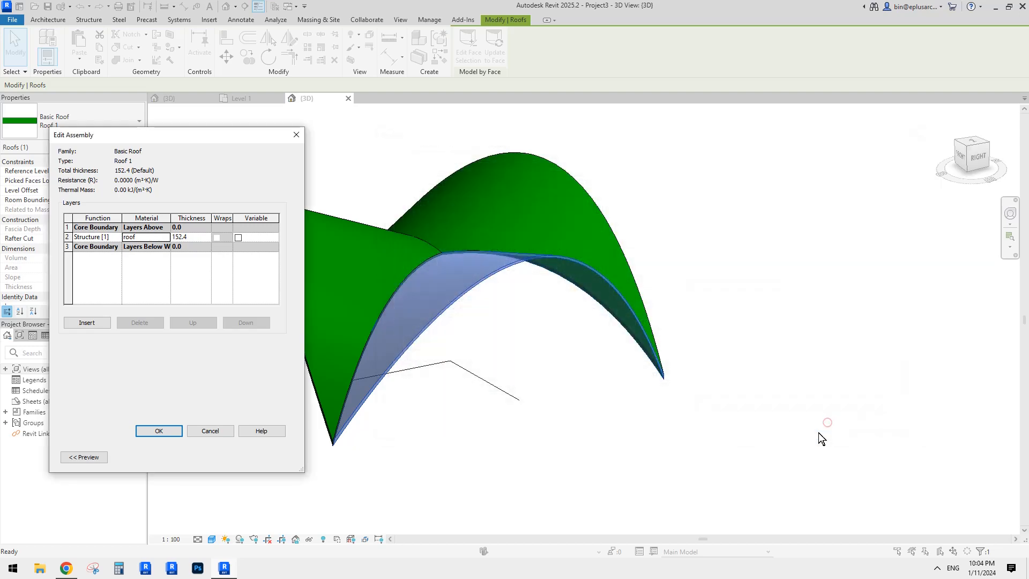
click(159, 431)
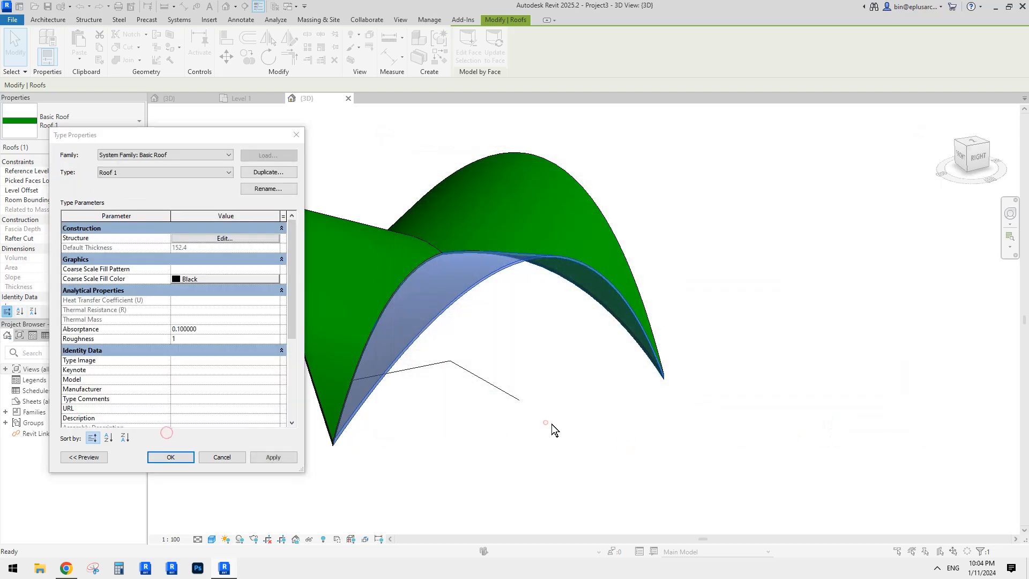
click(181, 459)
click(474, 429)
- Examine the patterned roof shells from below and compare them with the reference photo in the Reddit post in Chrome
shift+middle_drag(472, 420, 559, 381)
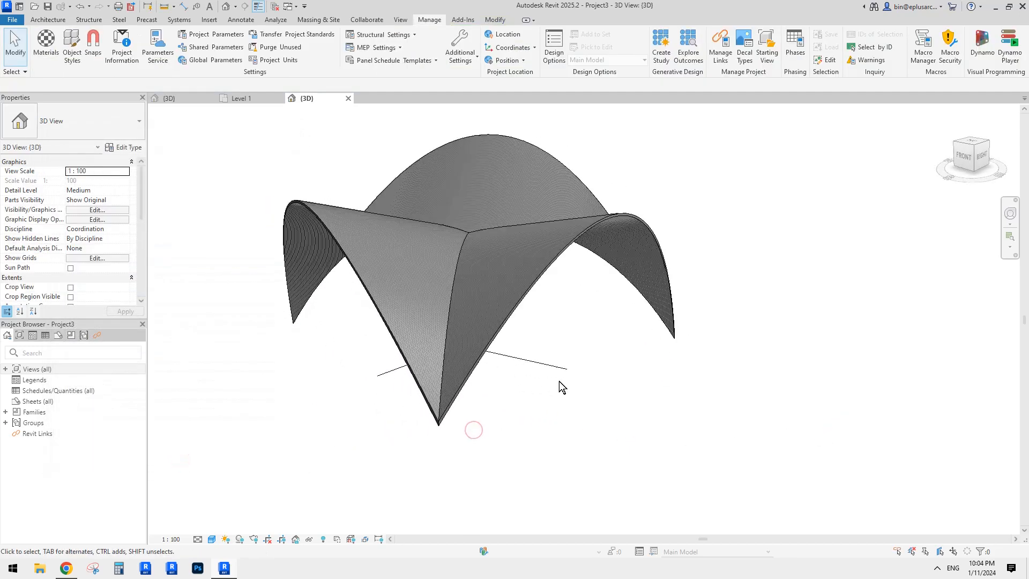
scroll(471, 322, up, 3)
shift+middle_drag(483, 371, 416, 217)
click(71, 569)
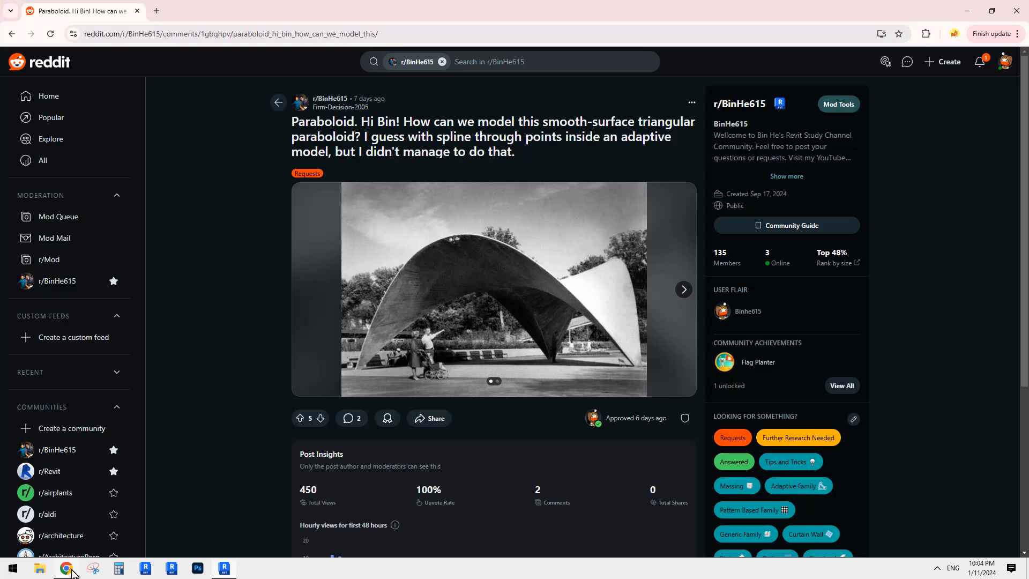
click(224, 568)
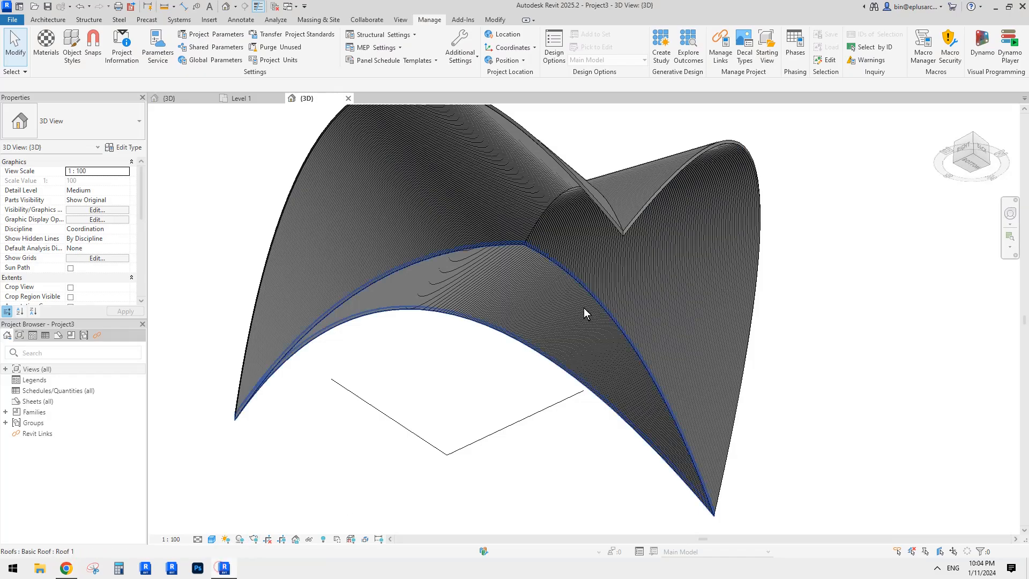
- Create a parallel-line model pattern named 100 v at 90° with 100 mm spacing and assign it as the roof material's foreground surface pattern
shift+middle_drag(586, 311, 528, 323)
click(46, 43)
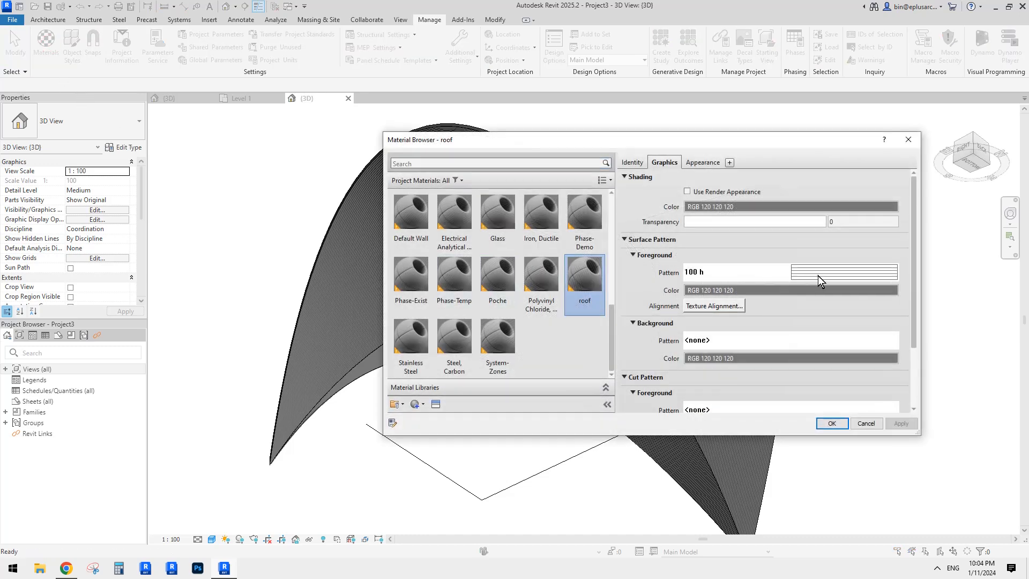
click(816, 275)
click(698, 417)
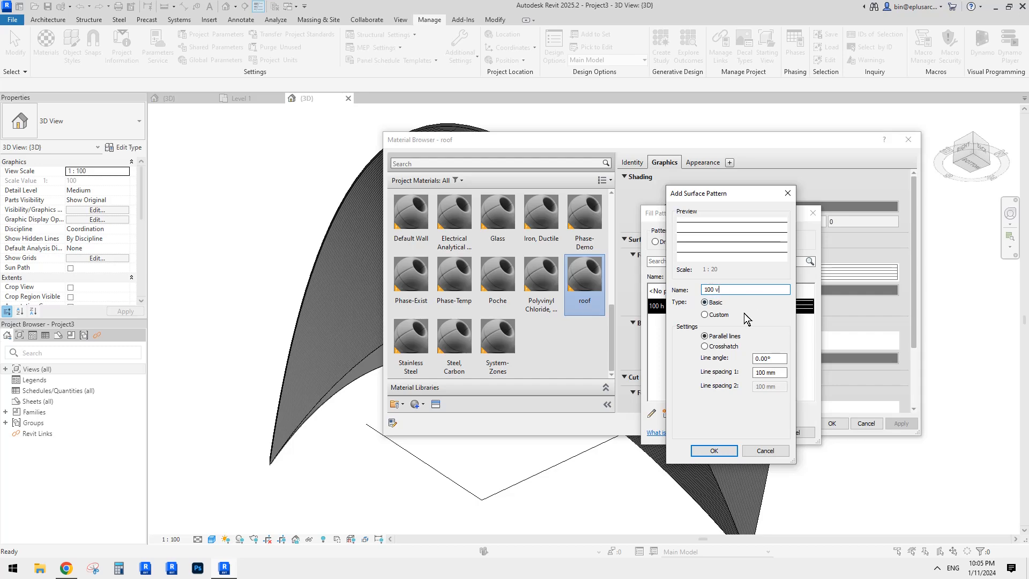
text(90)
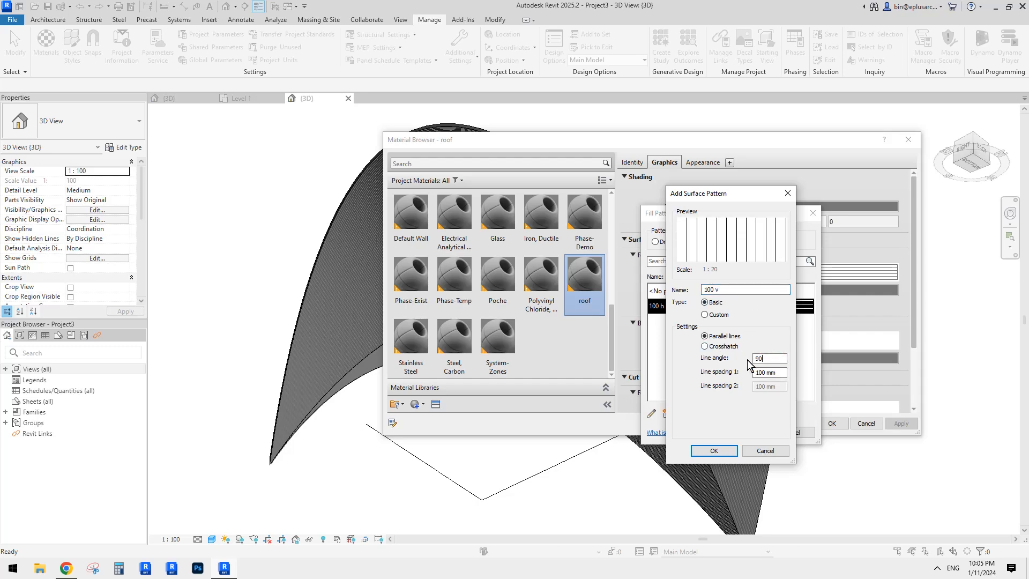
click(718, 455)
click(728, 435)
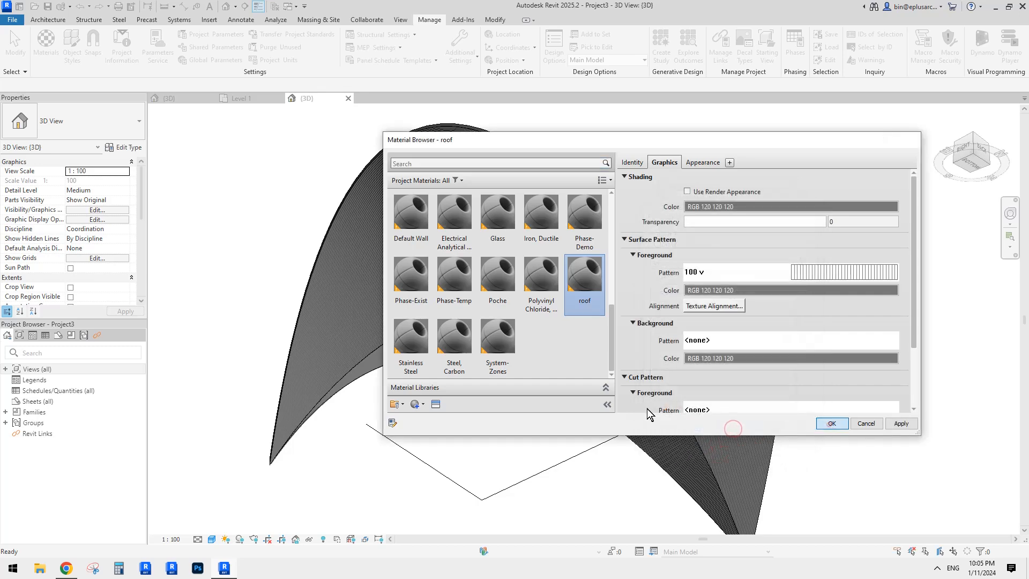
click(829, 424)
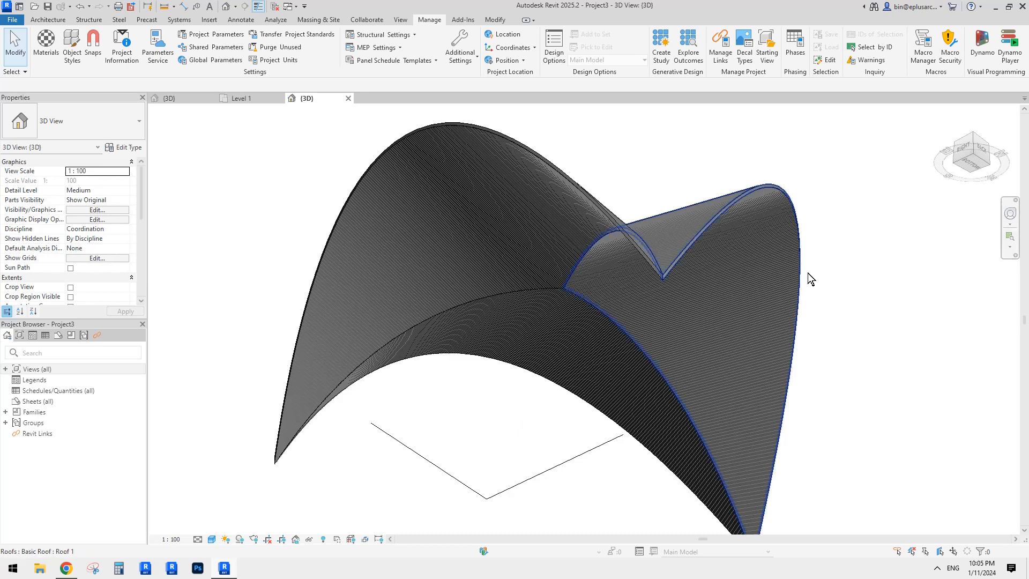
- Select all three roof shells and set the structure layer thickness of their Roof 1 type to 300 mm
shift+middle_drag(808, 276, 432, 319)
click(527, 339)
ctrl+click(527, 339)
ctrl+click(481, 363)
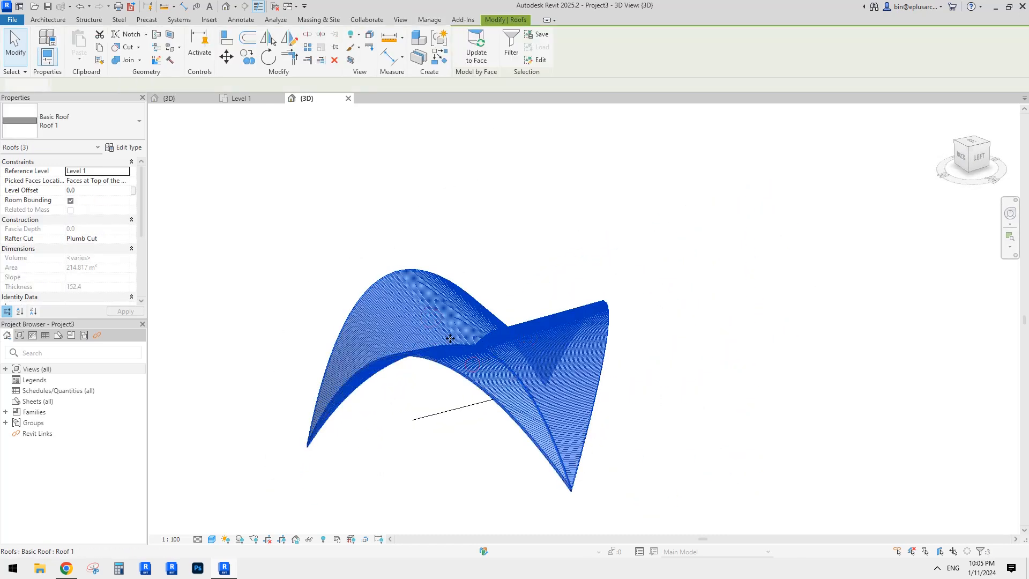
scroll(450, 338, up, 2)
click(104, 118)
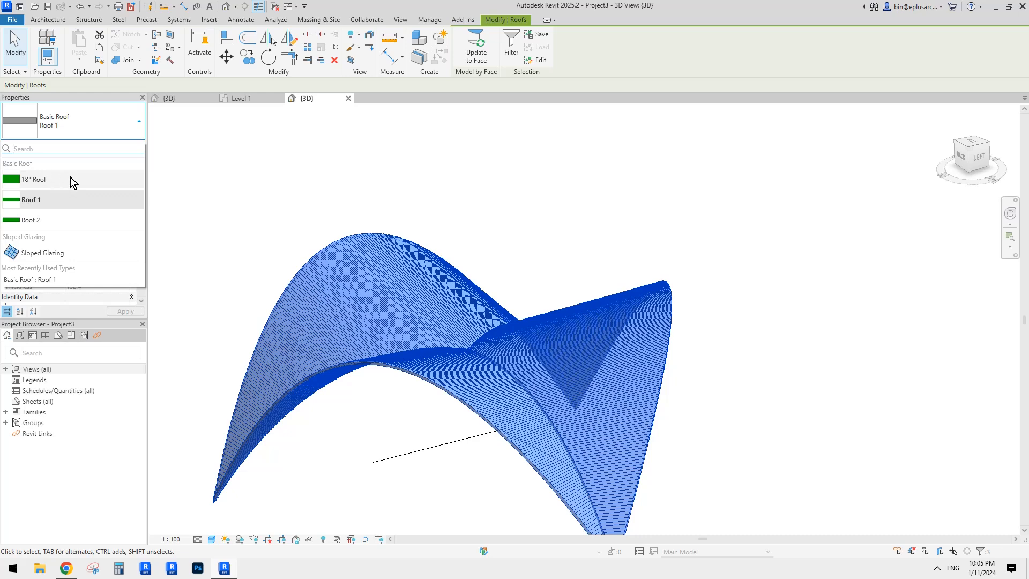
click(108, 121)
click(128, 145)
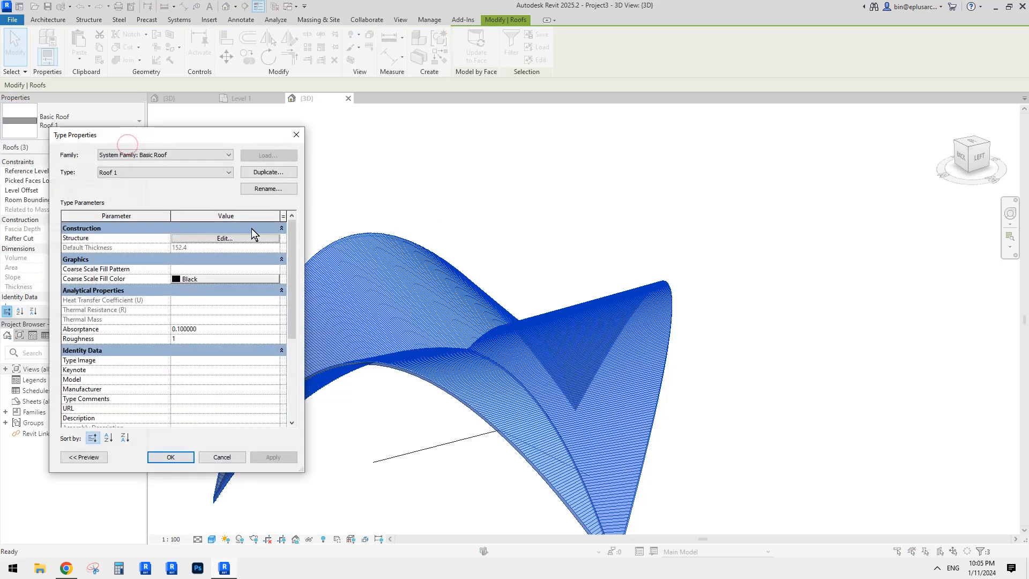
click(236, 238)
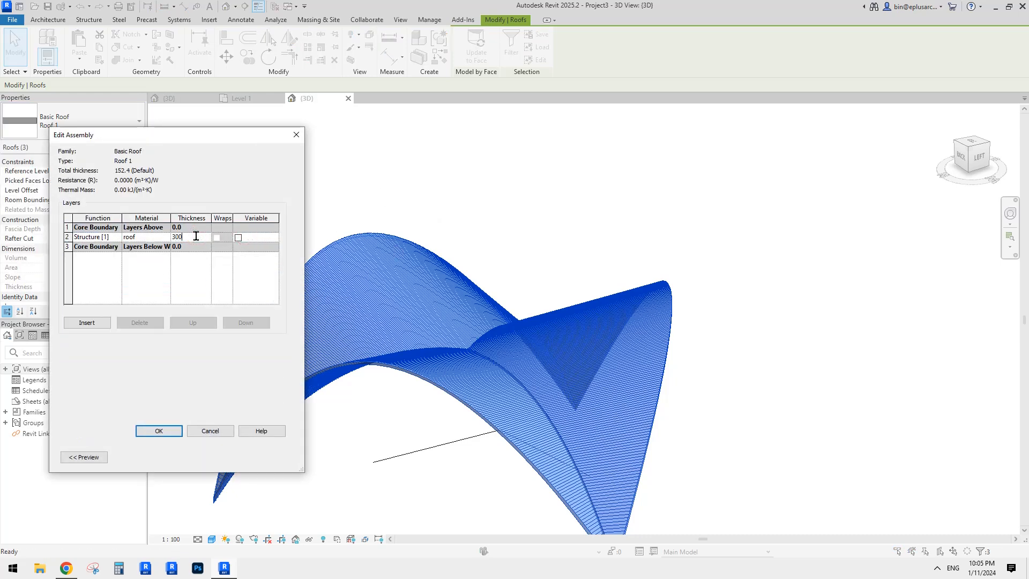
click(173, 430)
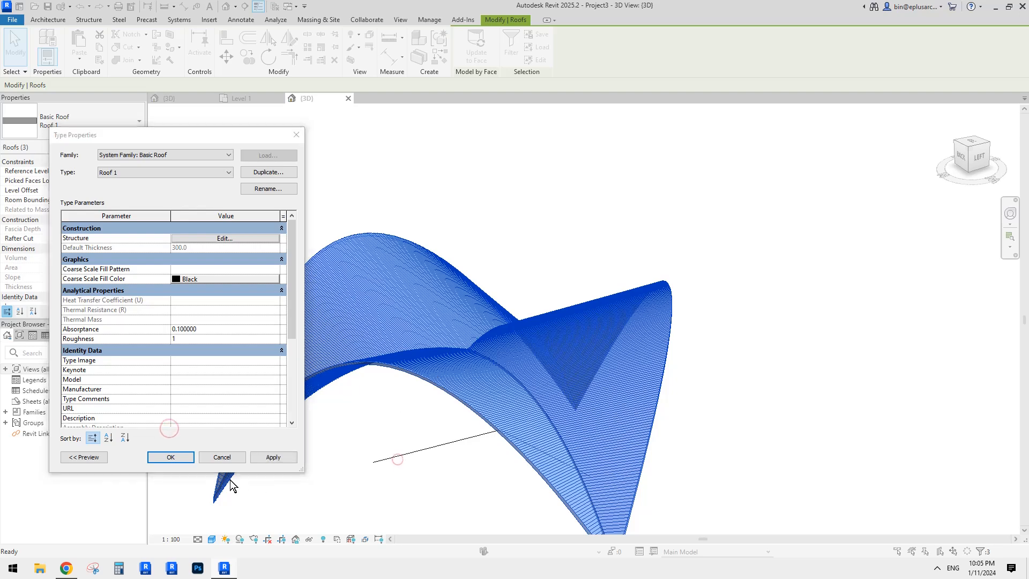
click(172, 455)
click(330, 449)
- Turn on the visibility of the Generic Models category in the 3D view
shift+middle_drag(370, 329, 450, 409)
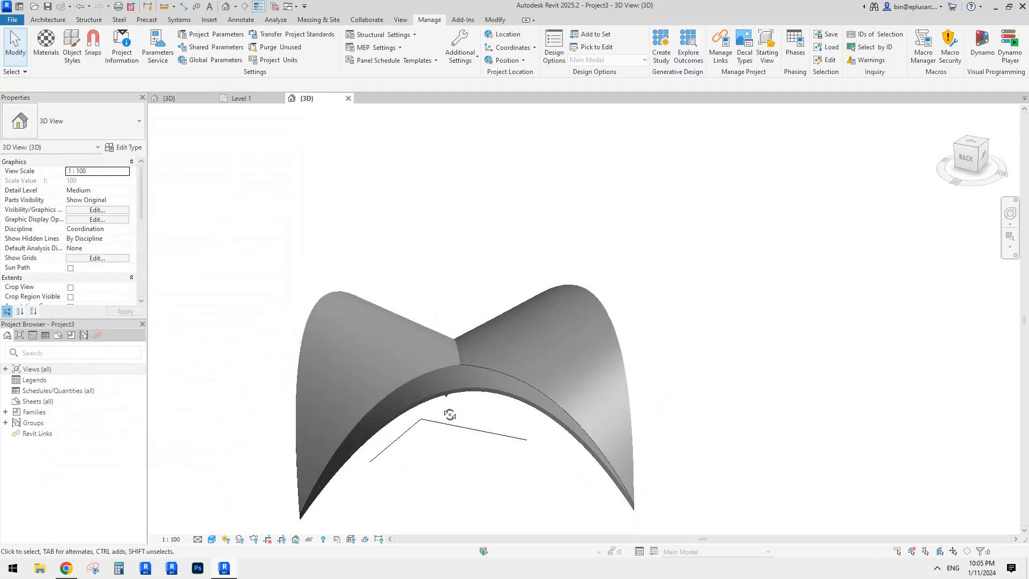
click(398, 360)
key(Escape)
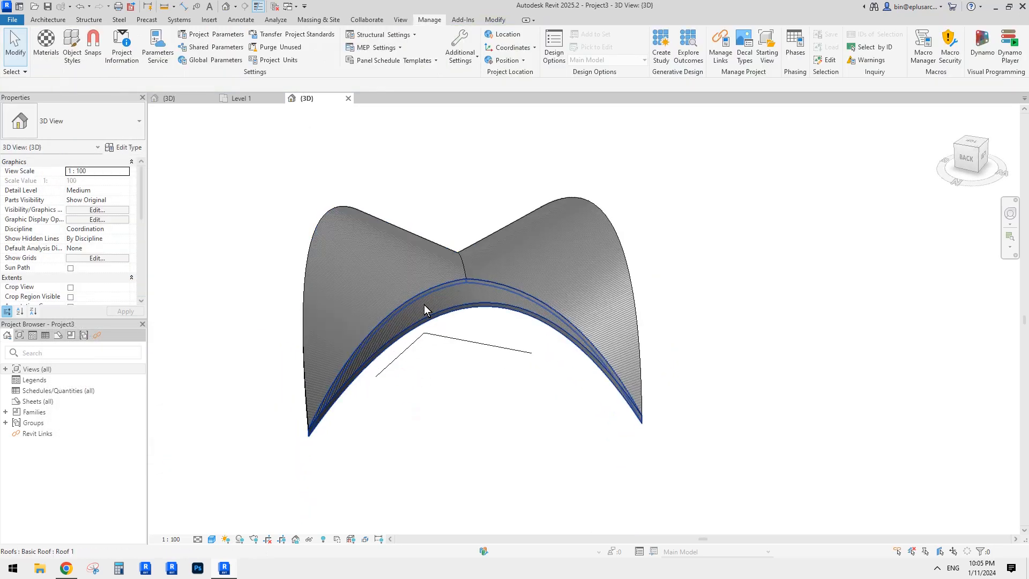
shift+middle_drag(425, 306, 588, 255)
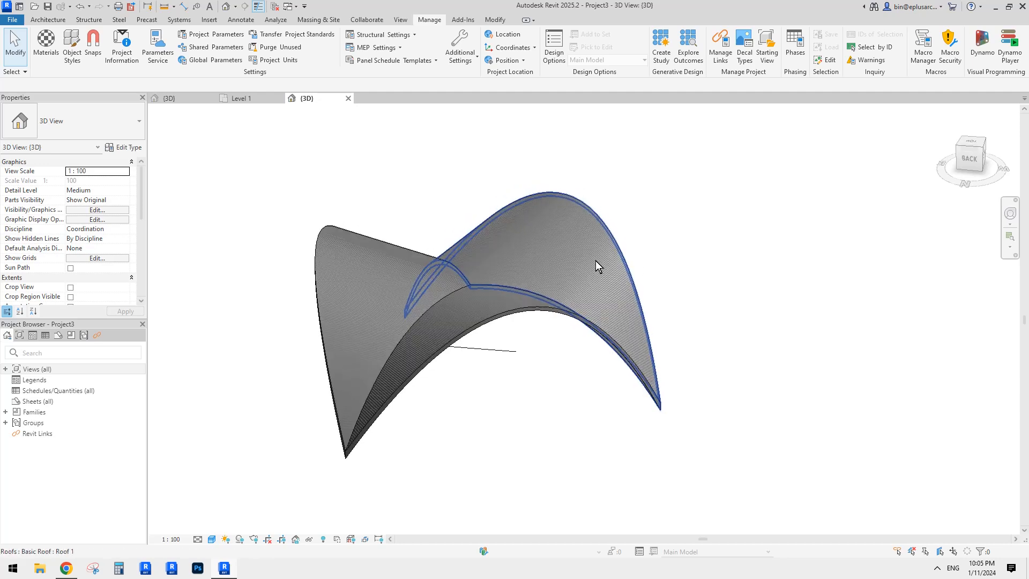
key(v)
key(g)
click(322, 263)
scroll(323, 266, down, 8)
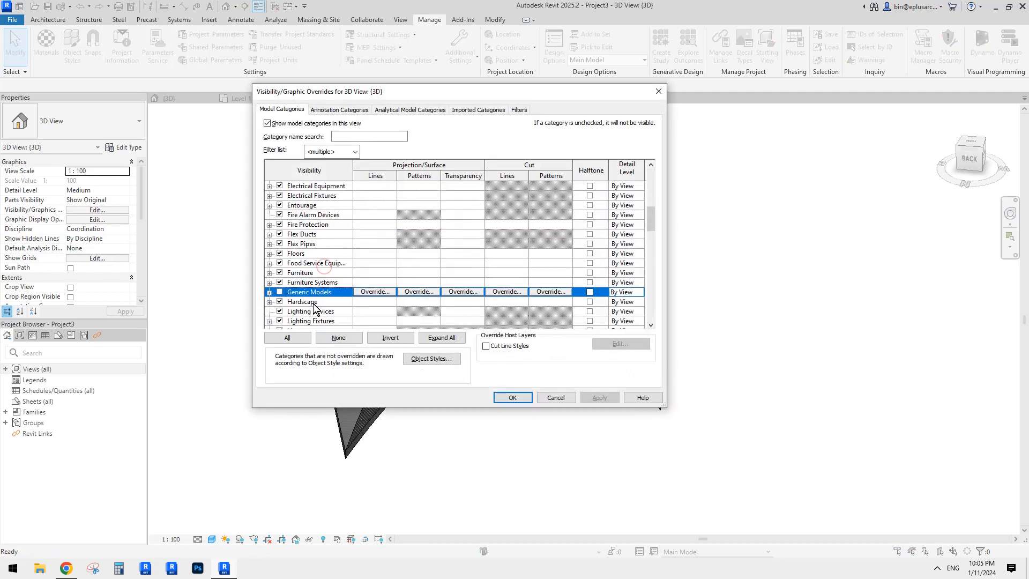
click(530, 398)
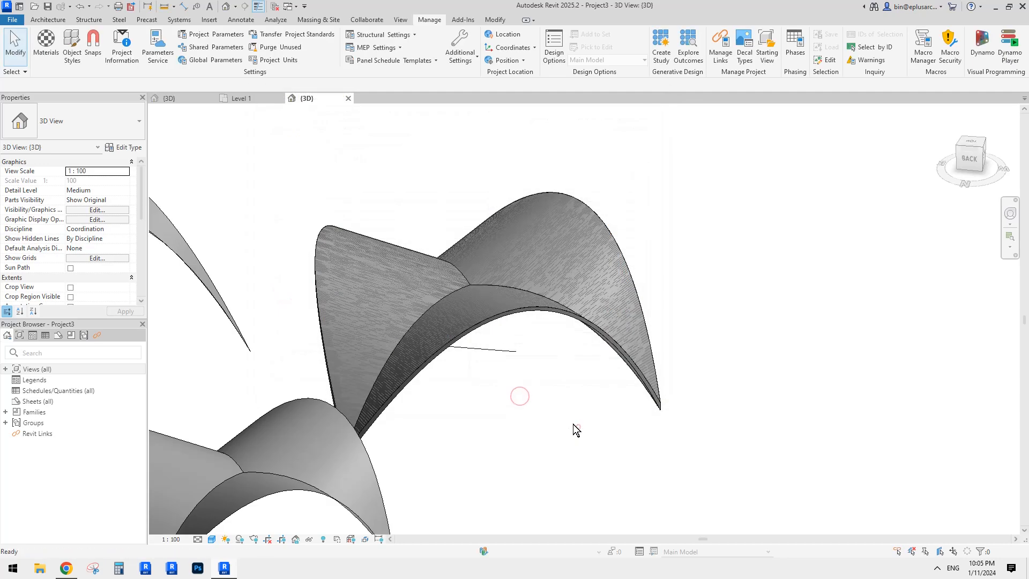
- Inspect how the roof shells overlap the generic model family by selecting each of them in the 3D view
shift+middle_drag(461, 307, 599, 300)
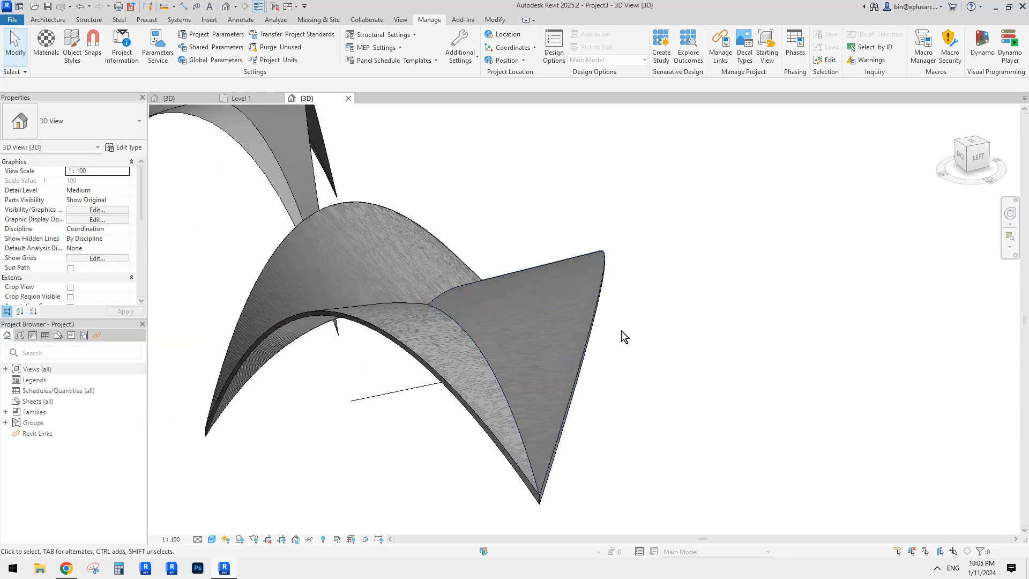
click(465, 362)
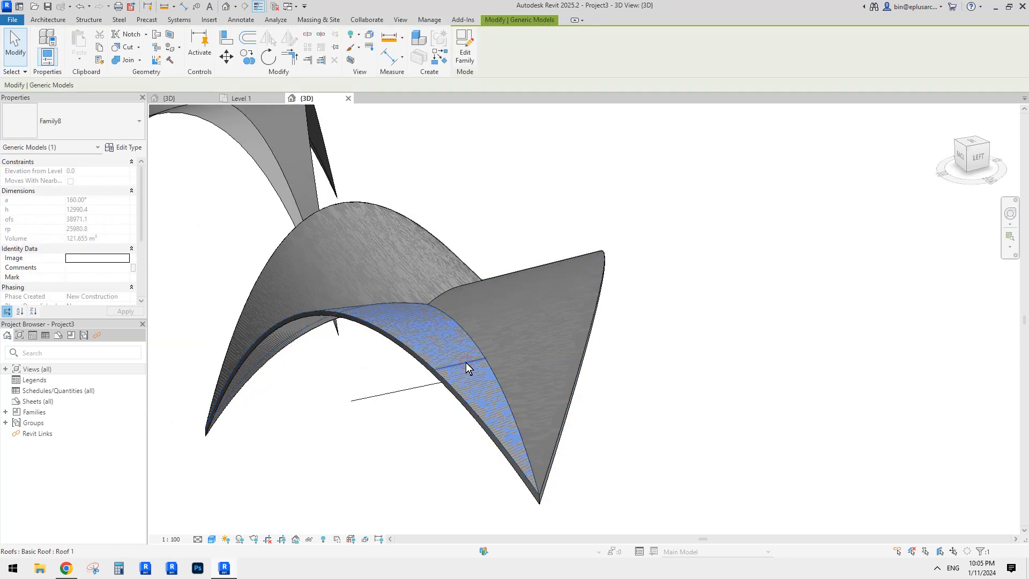
click(465, 367)
key(Escape)
key(Tab)
key(Tab)
key(Tab)
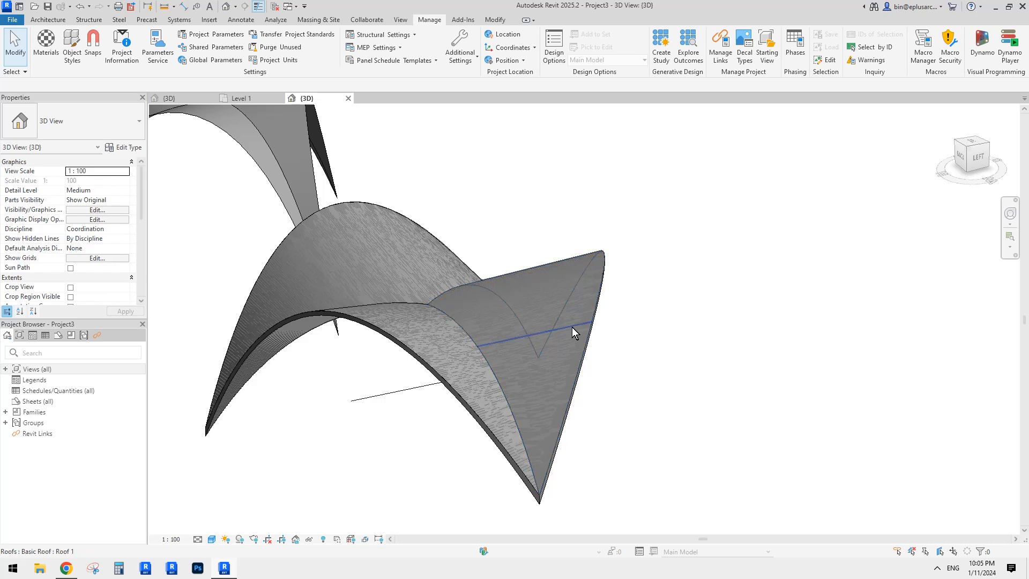
click(589, 304)
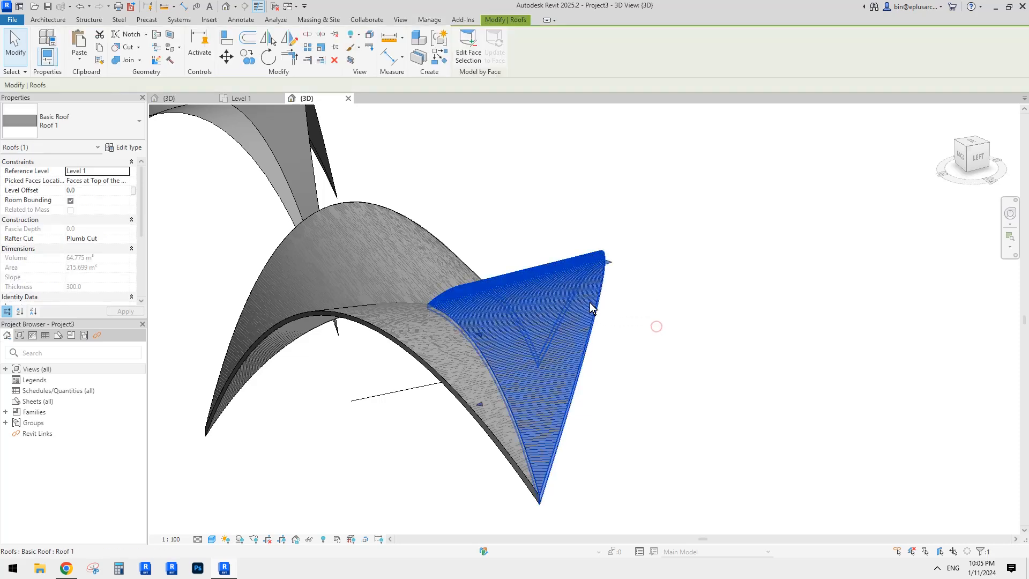
key(Escape)
- Try moving the generic model family away from the roof shells, and undo the move
scroll(643, 321, down, 2)
shift+middle_drag(643, 321, 584, 425)
click(485, 207)
drag(556, 378, 526, 378)
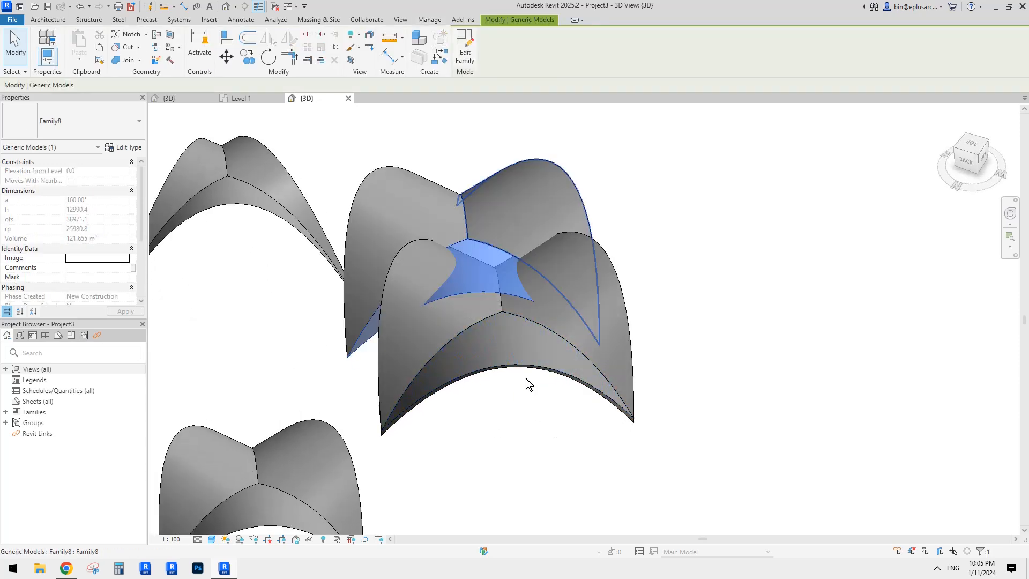
key(ctrl+z)
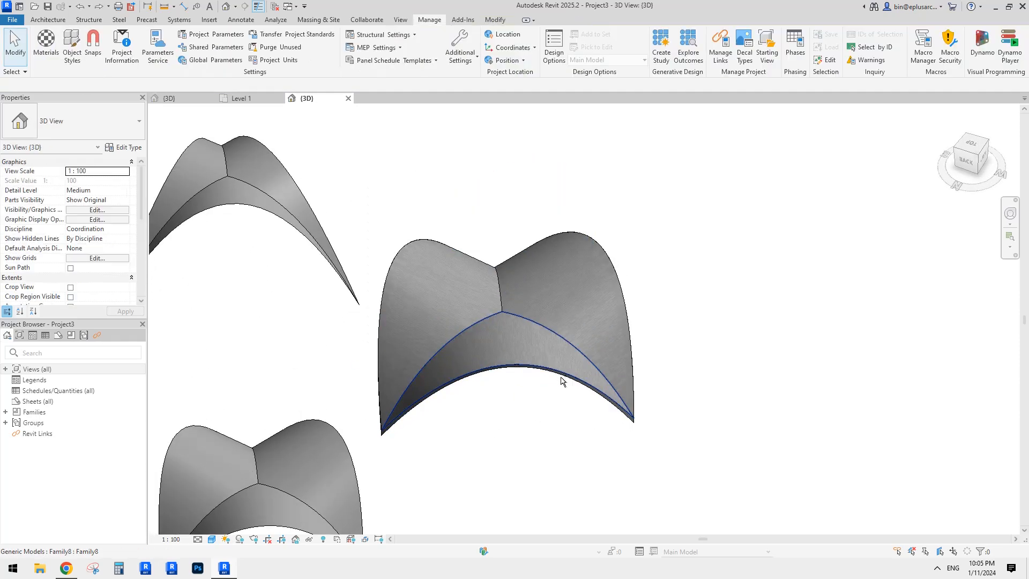
click(539, 351)
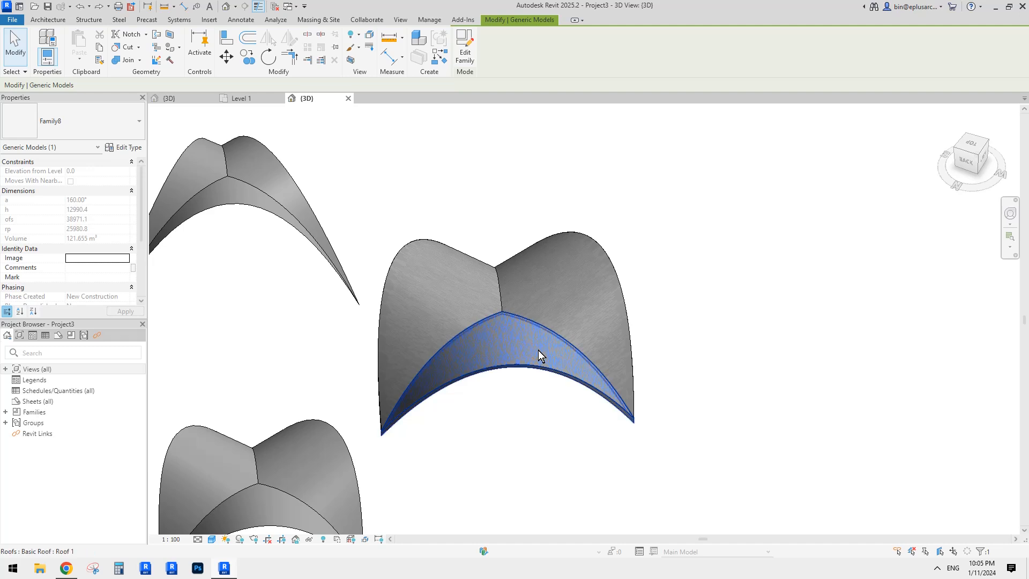
click(550, 403)
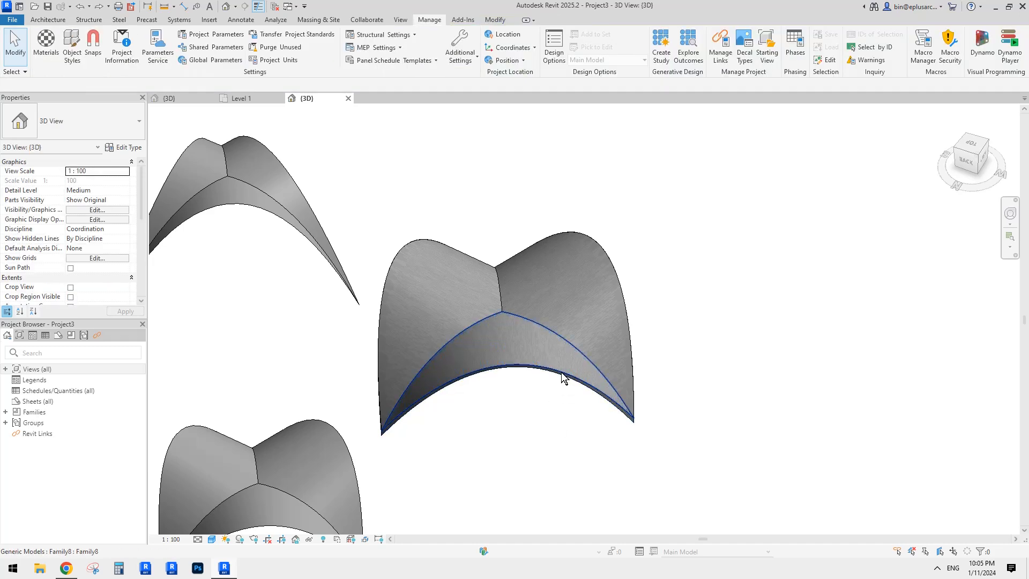
- Examine the edge thickness of the overlapping generic model and roof shells by selecting them from several viewing angles
shift+middle_drag(574, 346, 694, 440)
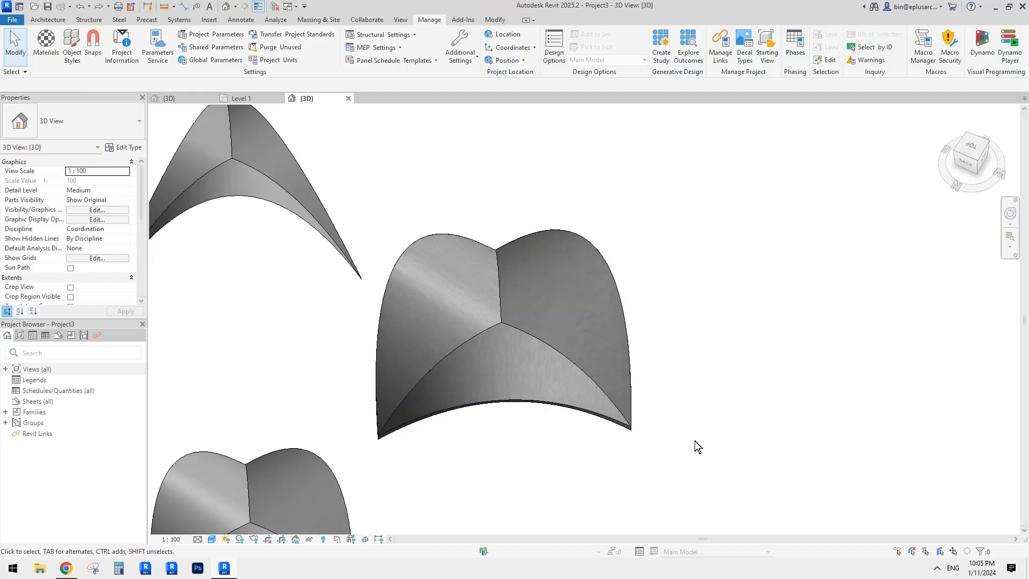
scroll(593, 419, up, 1)
scroll(594, 419, up, 1)
click(631, 429)
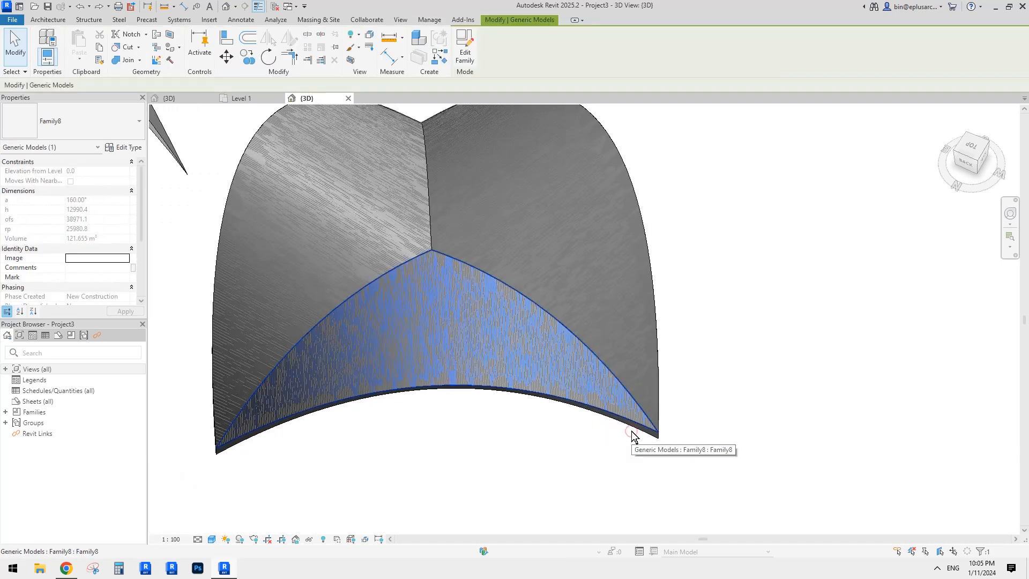
scroll(586, 423, down, 1)
middle_drag(610, 441, 639, 400)
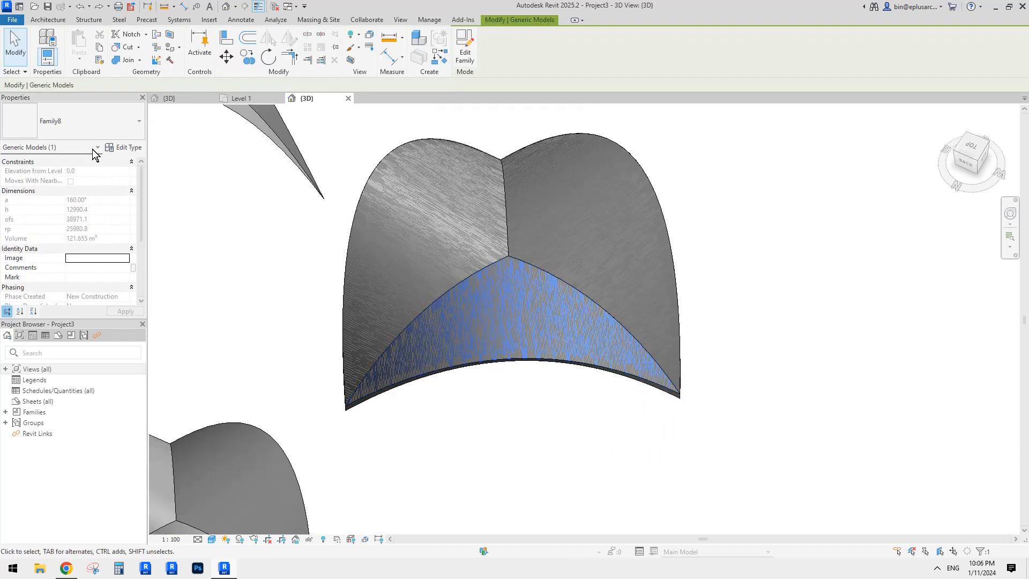
scroll(621, 359, down, 3)
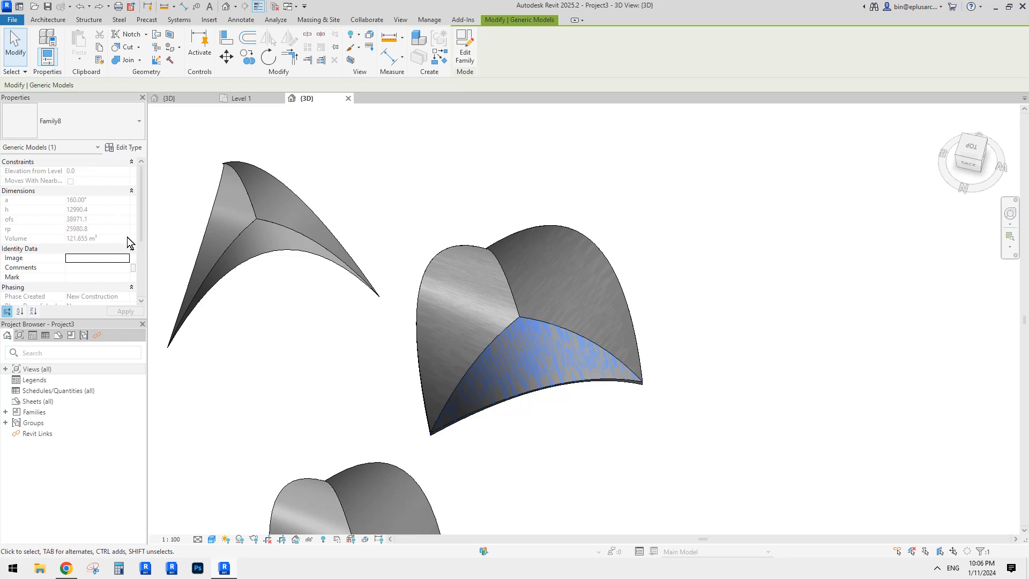
click(591, 401)
click(562, 374)
click(782, 359)
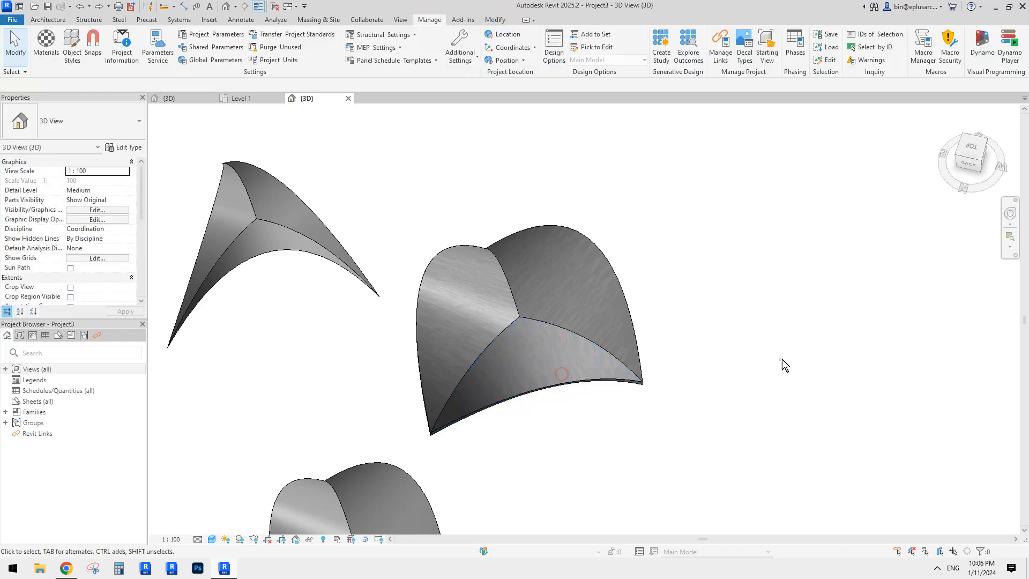
click(569, 331)
key(Escape)
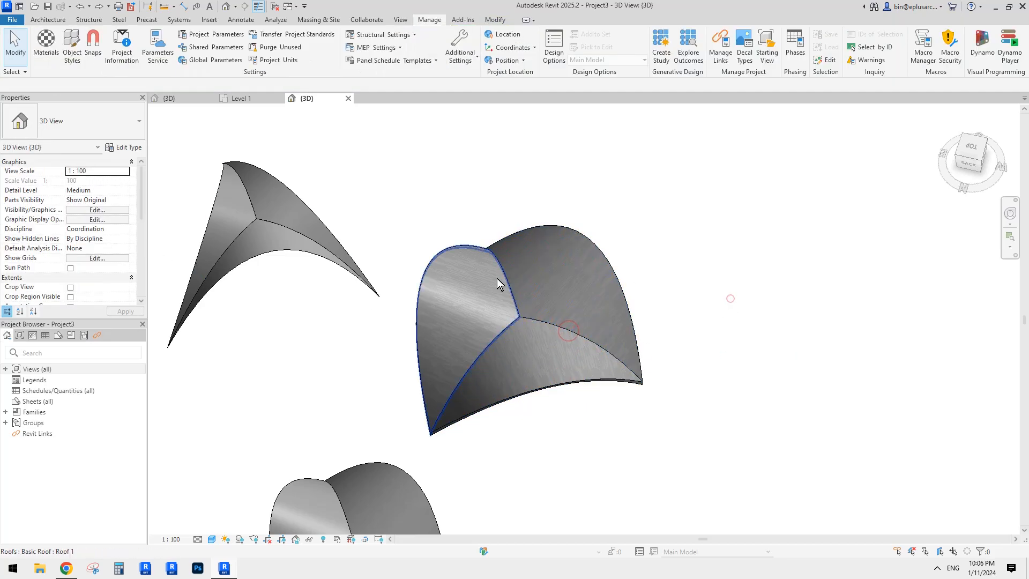
click(420, 289)
key(Escape)
middle_drag(634, 288, 628, 292)
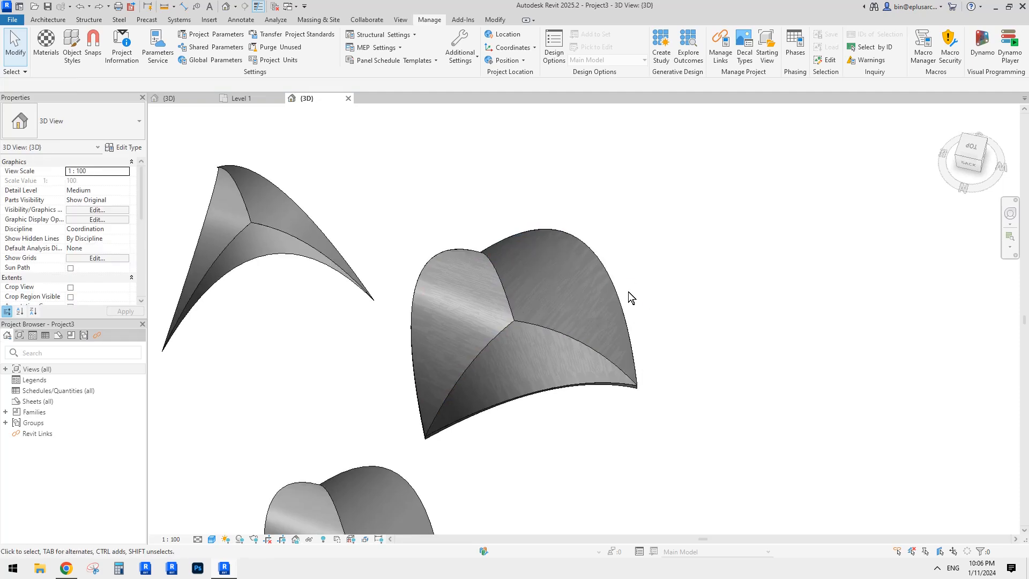
- Select all instances of the Roof 1 roof shells and temporarily hide them in the 3D view
click(609, 286)
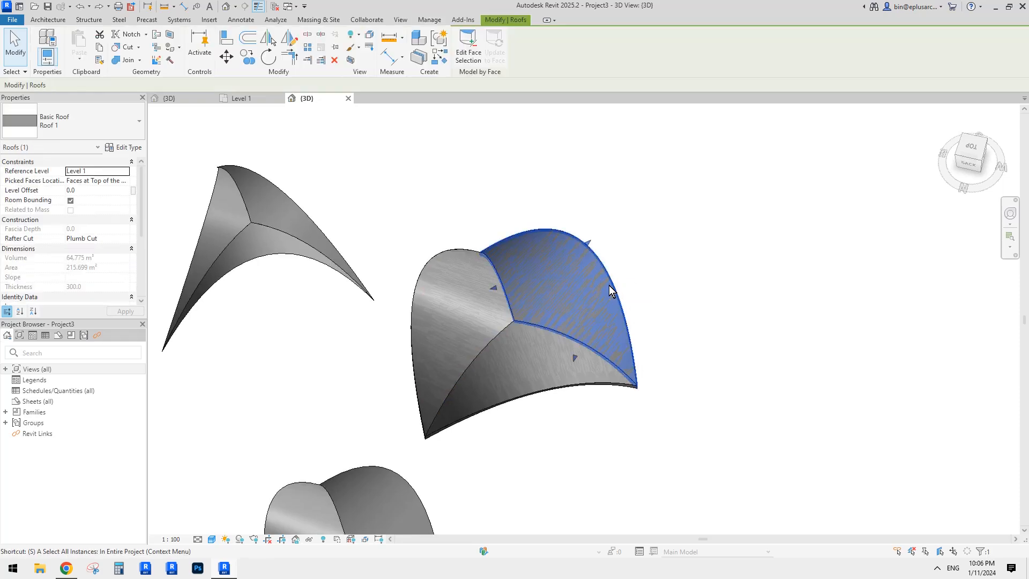
key(h)
key(h)
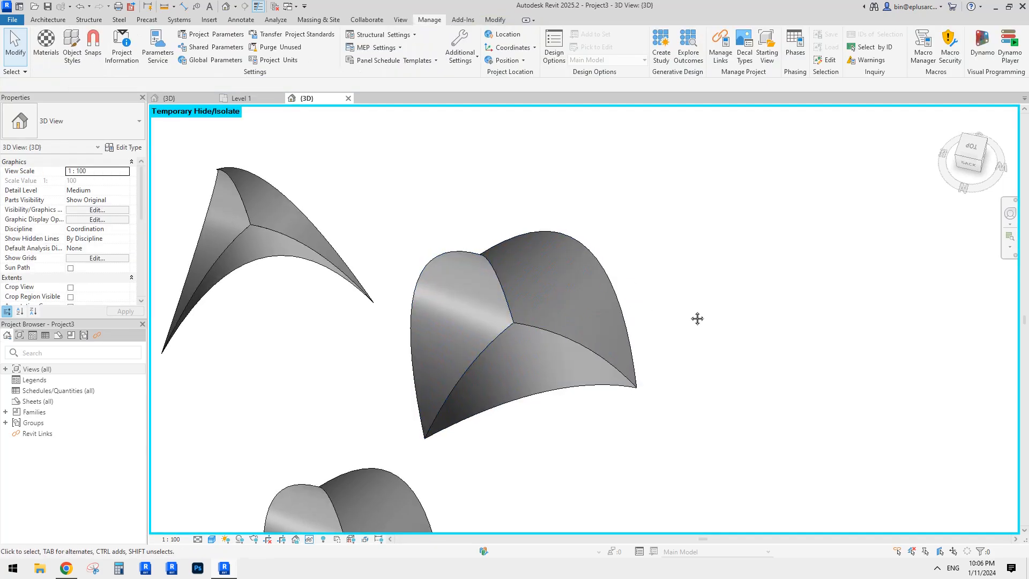
- Examine the generic model family left visible under the hidden roofs by selecting its individual shells
click(593, 319)
click(672, 424)
click(712, 437)
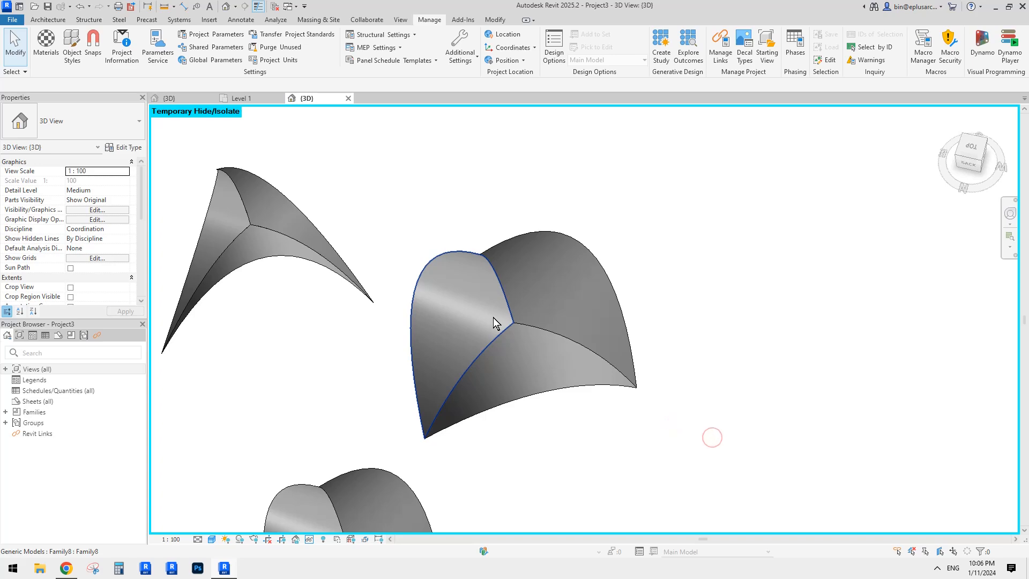
drag(611, 436, 402, 254)
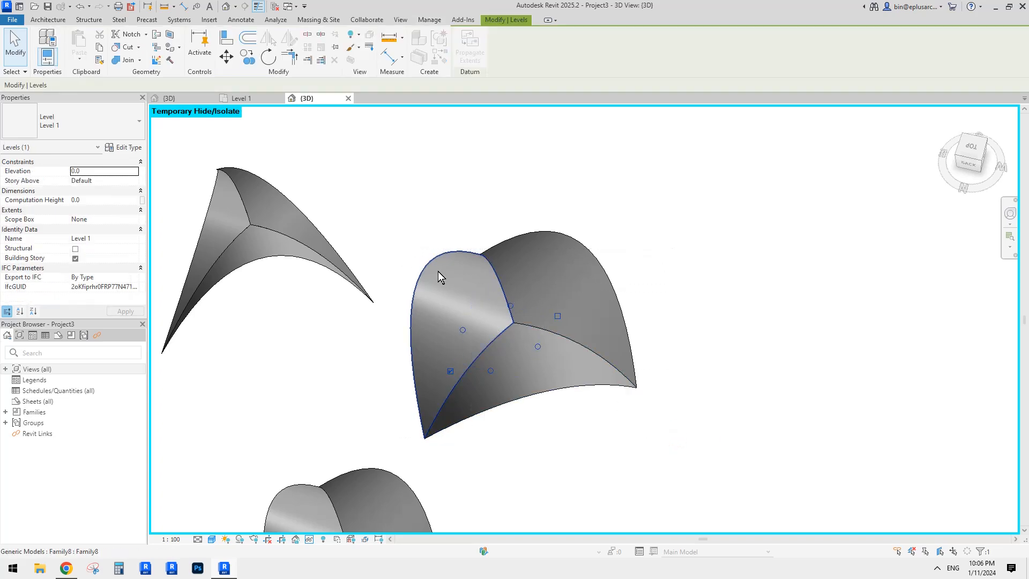
shift+middle_drag(562, 353, 556, 310)
click(482, 294)
click(702, 339)
click(611, 326)
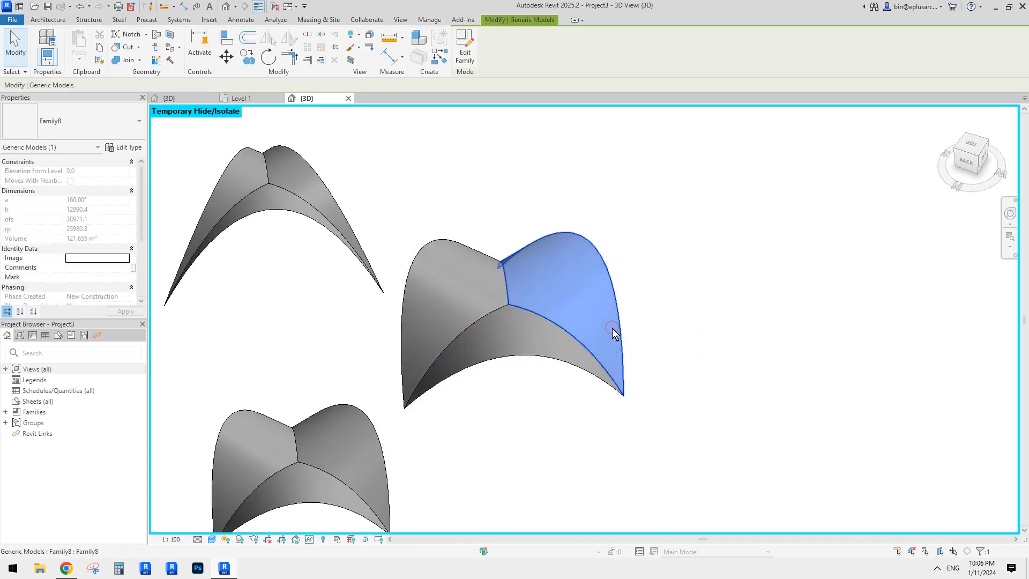
key(Escape)
- Reset the temporary hide to restore the roof shells in the 3D view
scroll(486, 258, down, 1)
middle_drag(486, 259, 546, 300)
key(h)
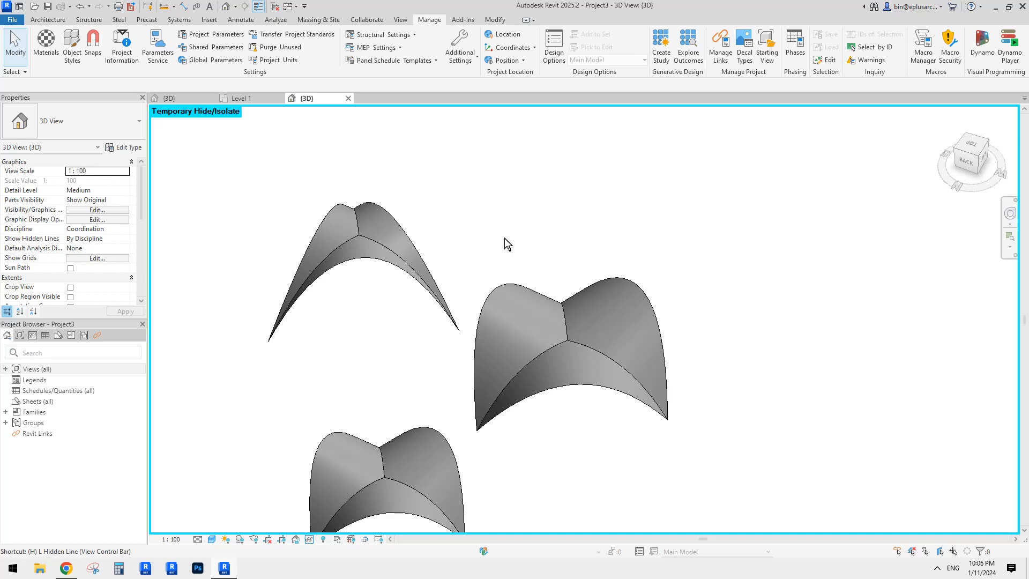
key(r)
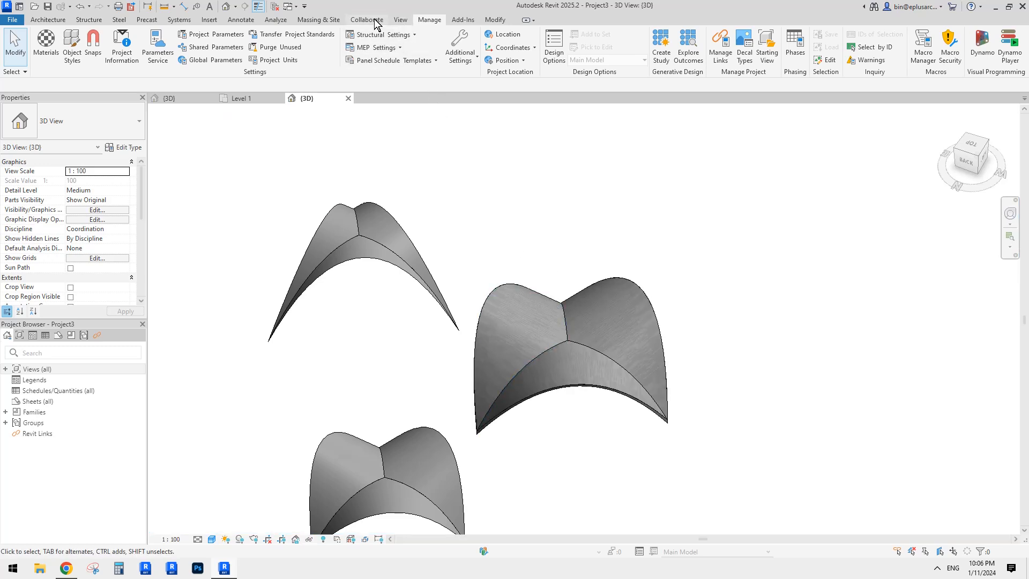
- Show mass forms and floors in the 3D view and select the Family7 mass beneath the roof shells
click(321, 20)
click(69, 40)
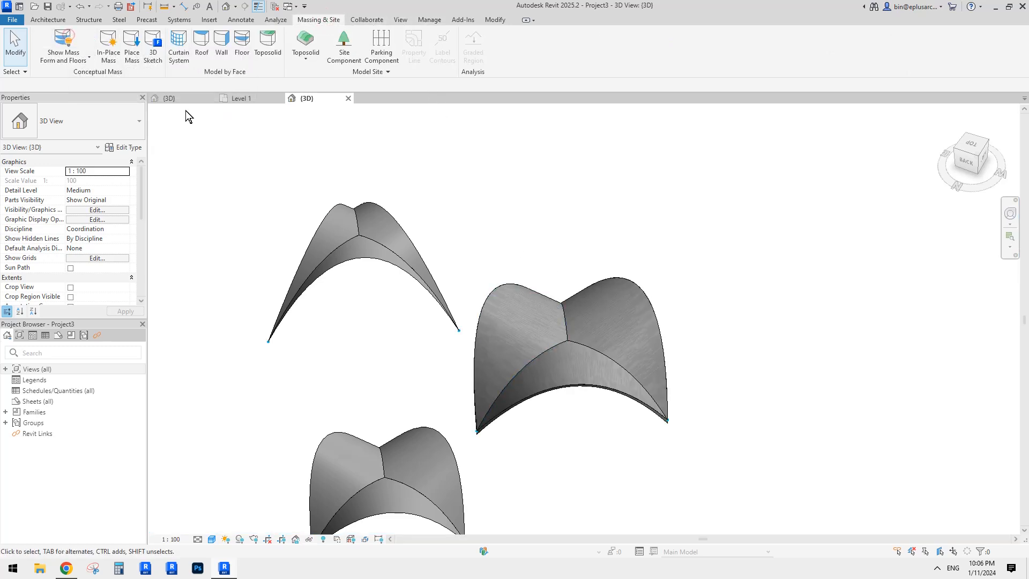
key(Tab)
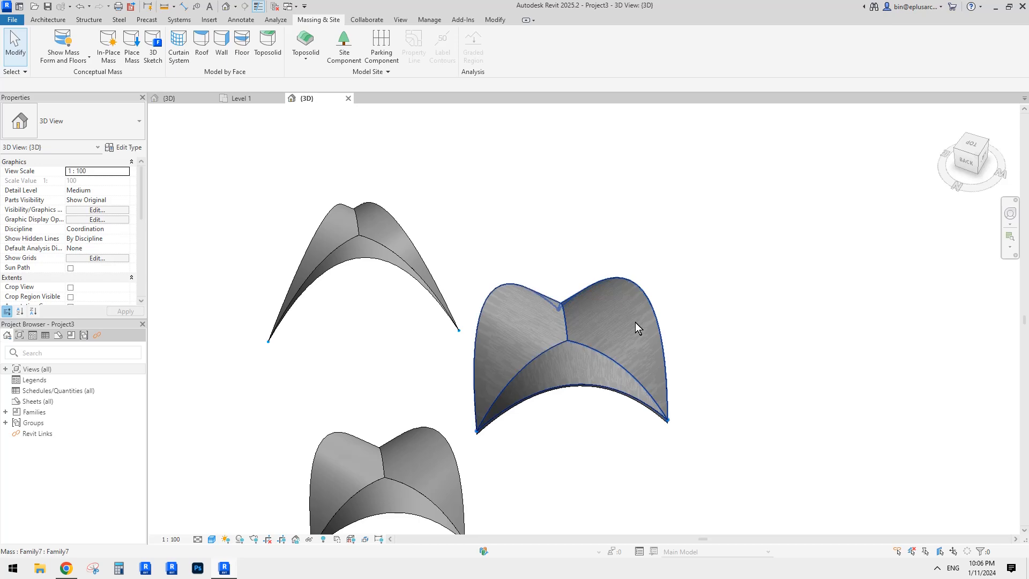
click(635, 322)
shift+middle_drag(635, 322, 658, 272)
scroll(668, 238, up, 1)
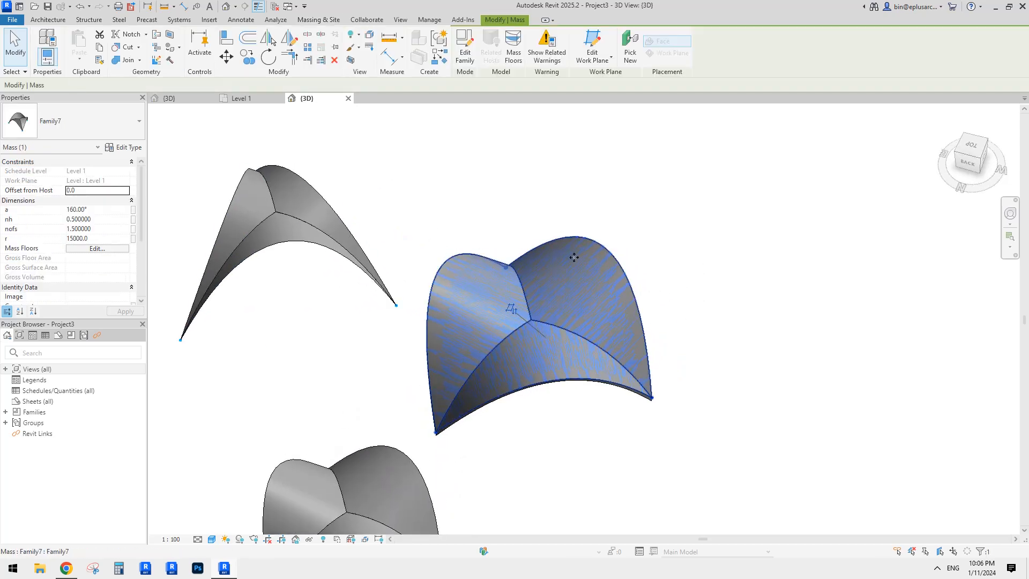
middle_drag(455, 262, 464, 266)
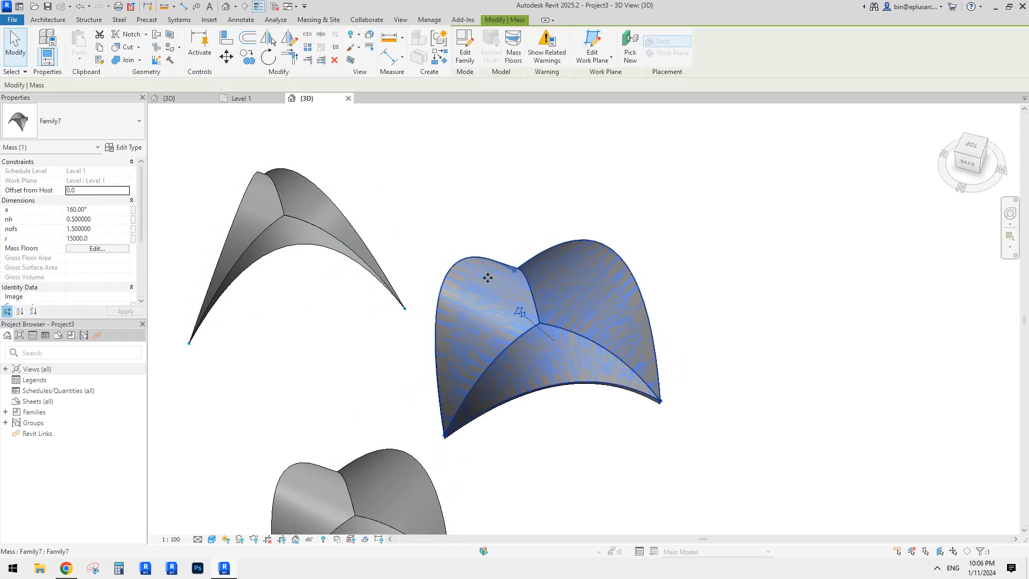
mouse_move(525, 322)
middle_down()
mouse_move(550, 321)
mouse_move(523, 311)
middle_up()
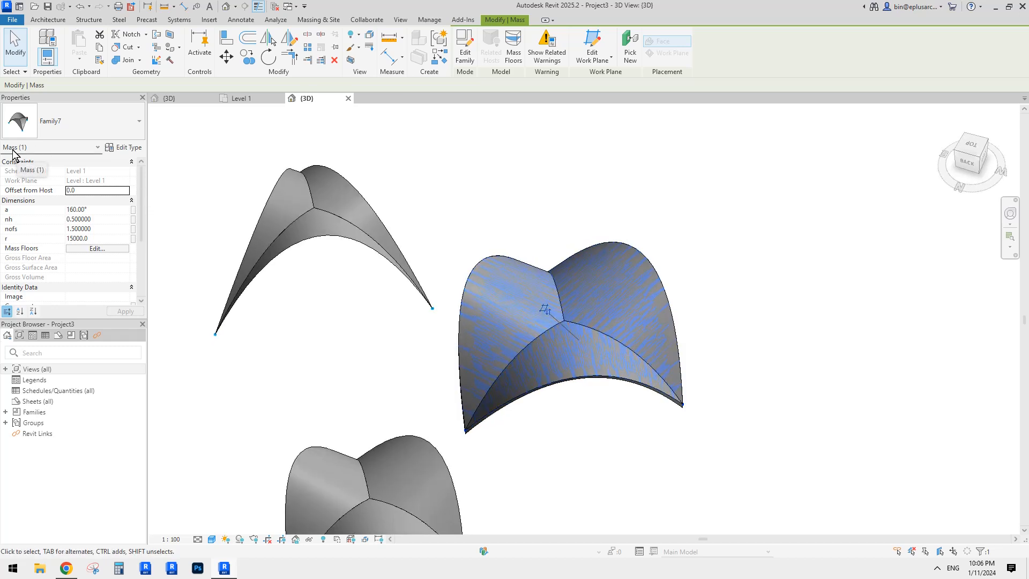
- Select only the roof shell above the front arch and temporarily hide it in the 3D view
click(599, 378)
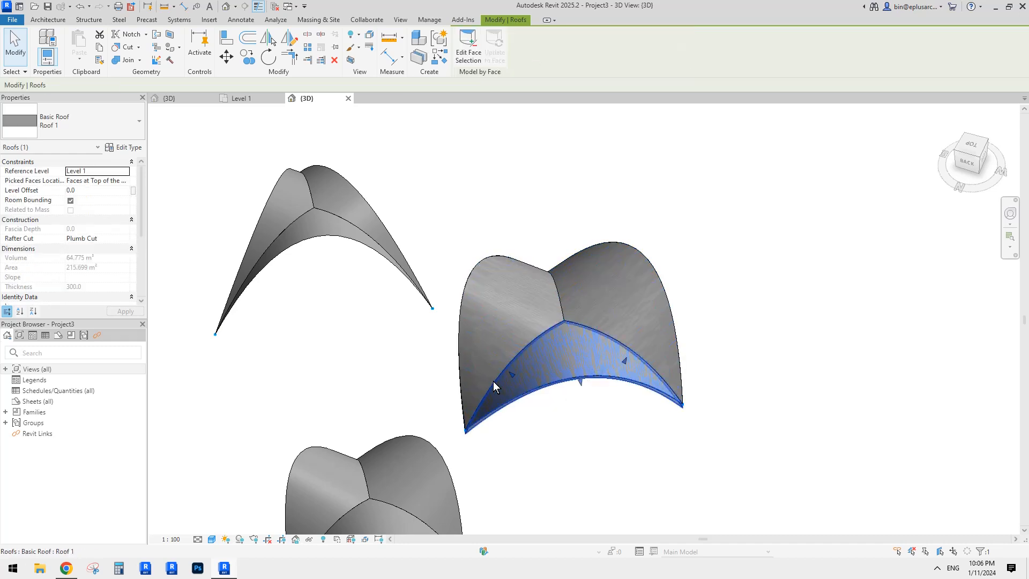
key(h)
key(h)
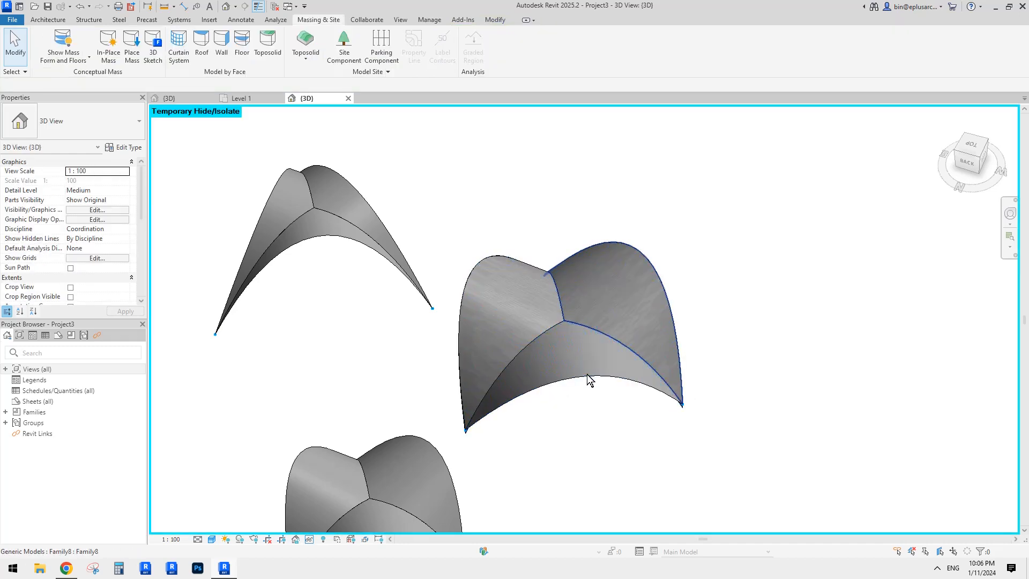
- Examine the generic model shell exposed under the hidden front roof, and reset the temporary hide
click(585, 372)
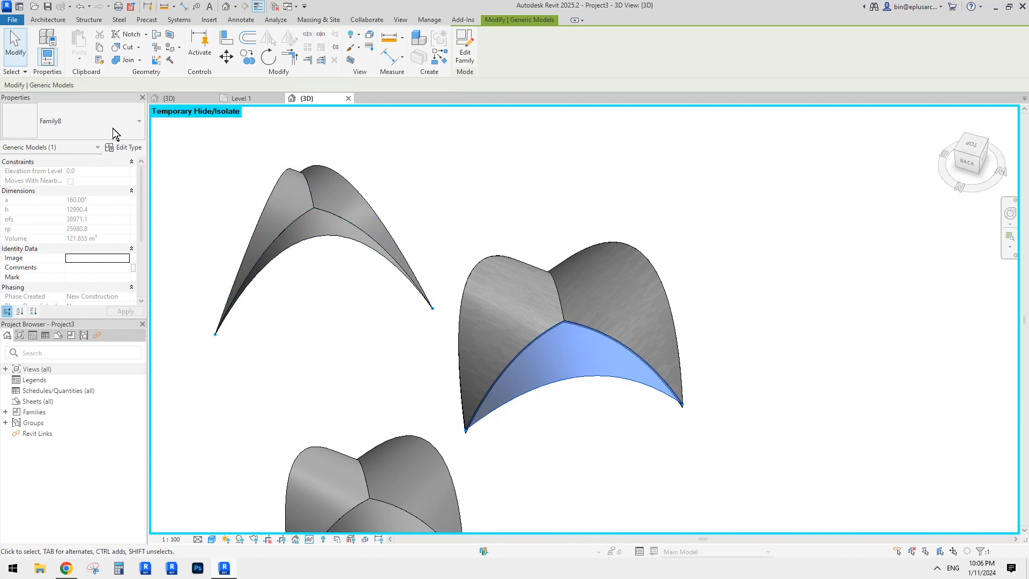
click(600, 393)
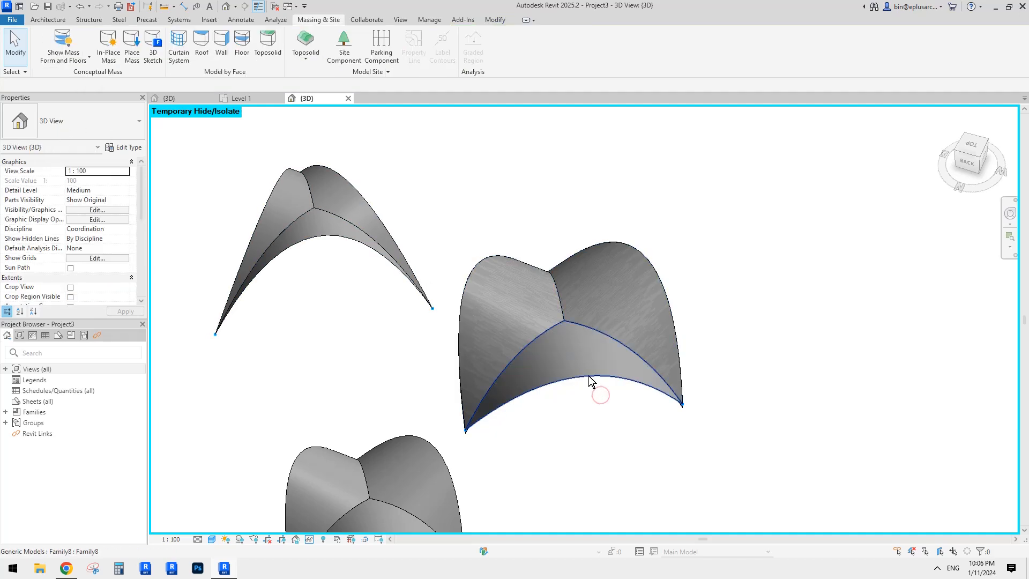
click(547, 359)
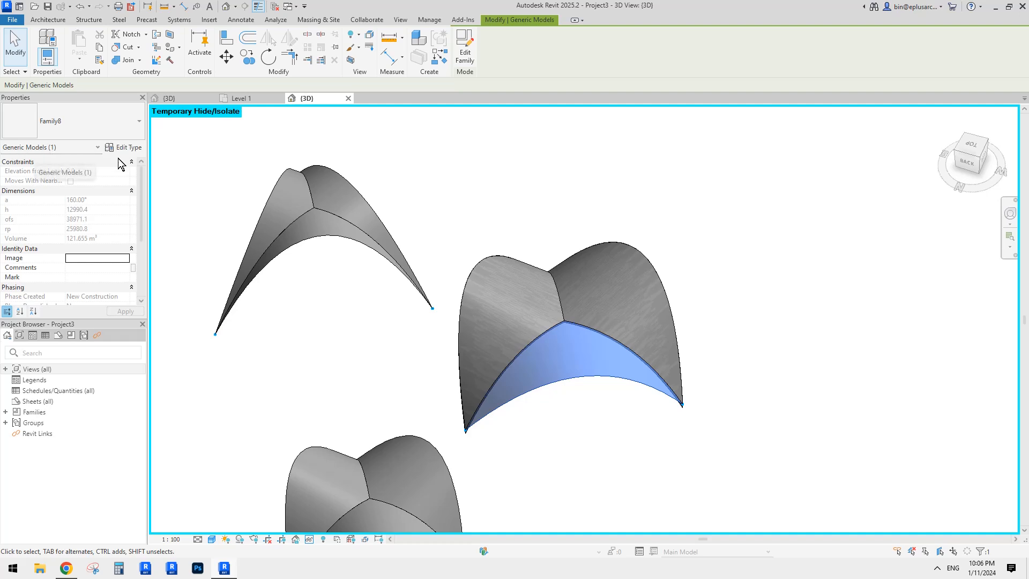
middle_drag(730, 256, 730, 266)
click(705, 255)
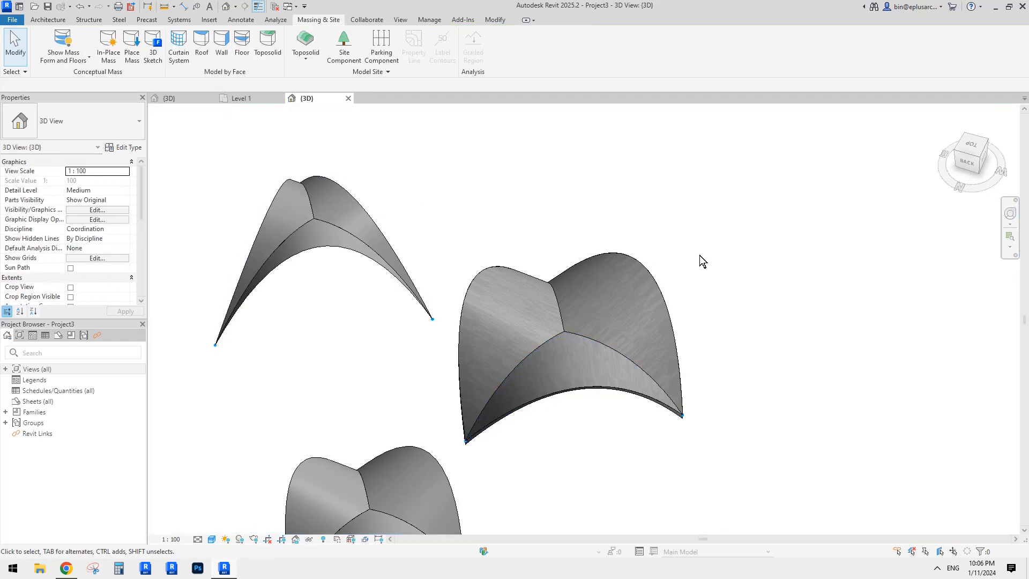
- Select the Family7 mass under the roof shells and copy it about 30000 mm to open space beside the original
scroll(643, 311, down, 2)
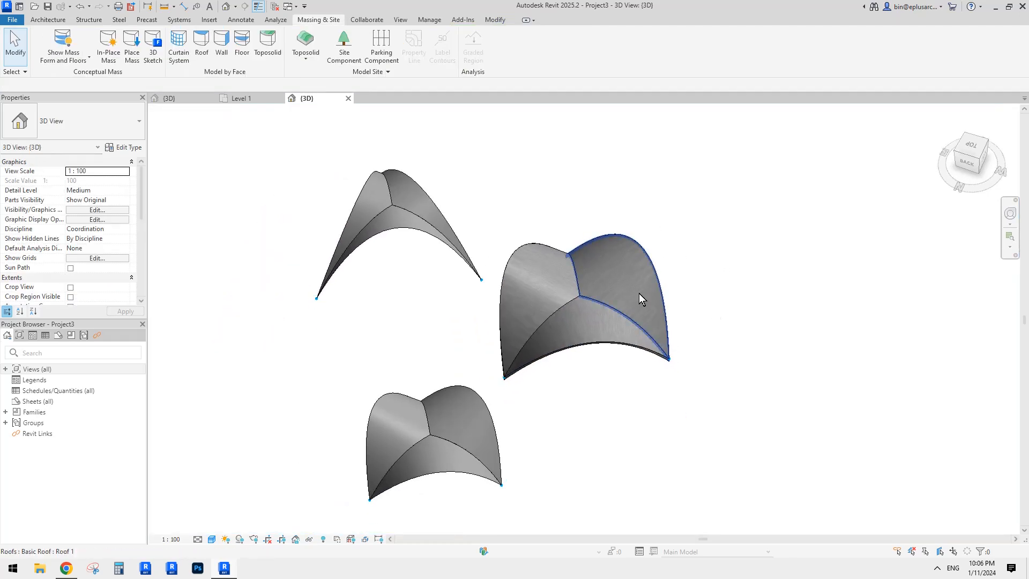
key(Tab)
click(638, 294)
shift+middle_drag(612, 321, 381, 220)
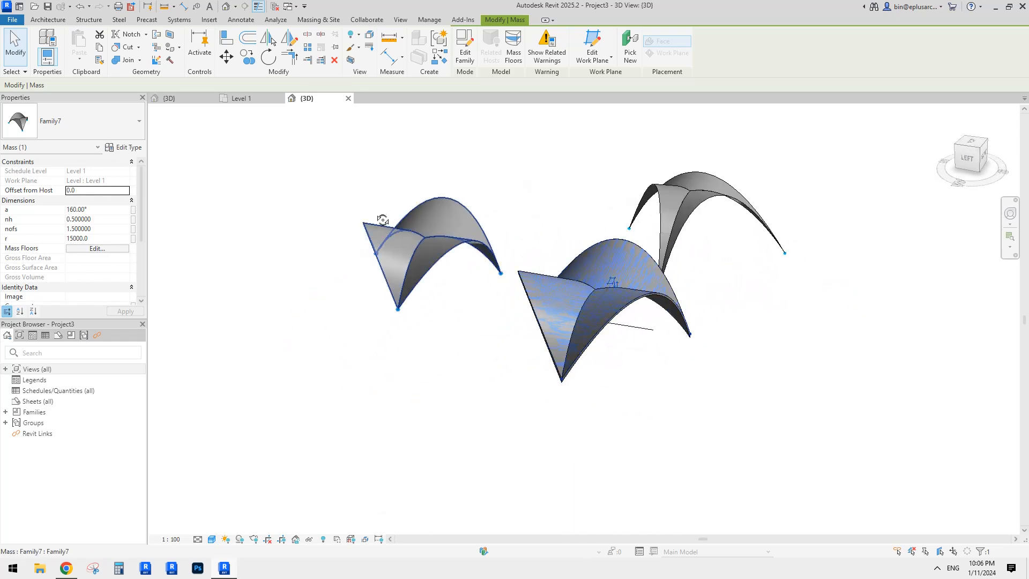
middle_drag(676, 316, 612, 304)
key(c)
key(o)
click(594, 336)
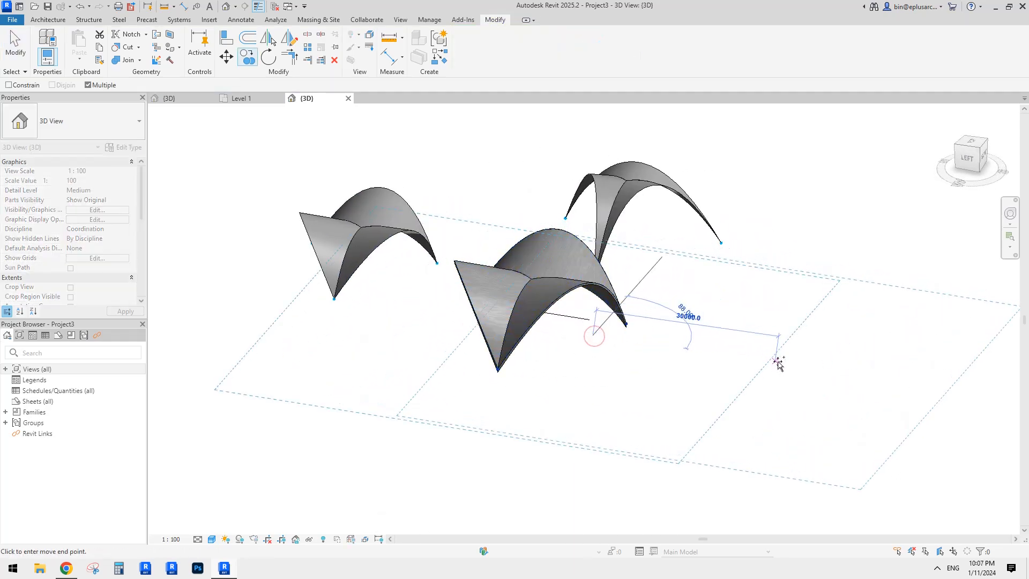
click(721, 347)
- Select the copied Family7 mass and move it farther away from the roof-covered shells
scroll(712, 356, up, 3)
click(622, 295)
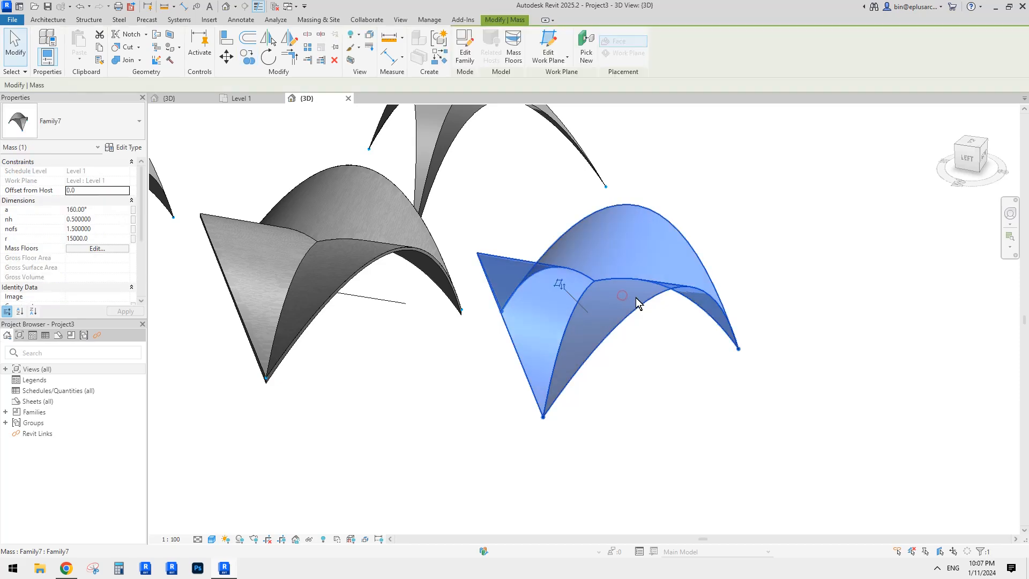
shift+middle_drag(635, 298, 675, 308)
middle_drag(585, 306, 636, 324)
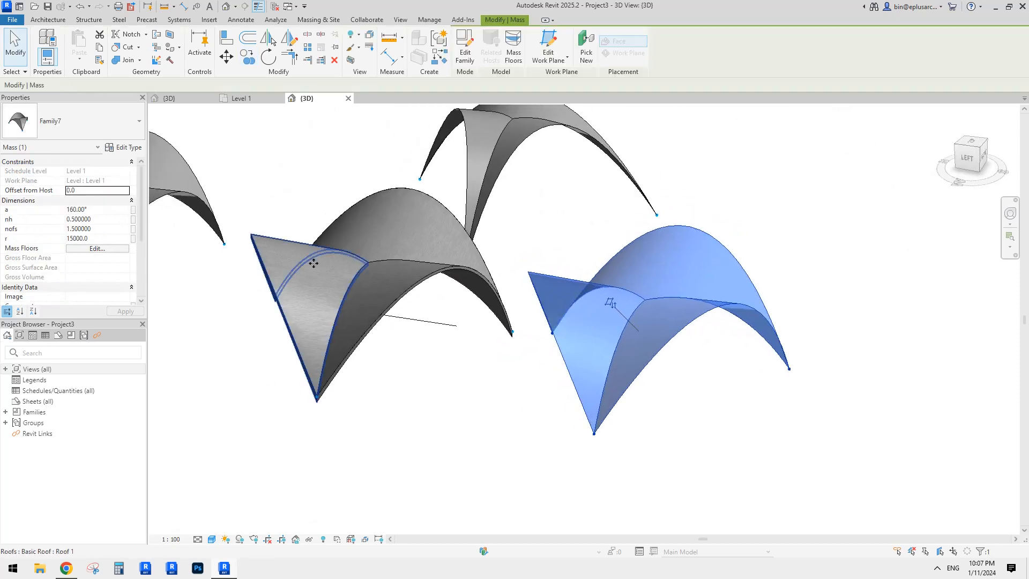
middle_drag(707, 324, 709, 332)
shift+middle_drag(559, 304, 689, 294)
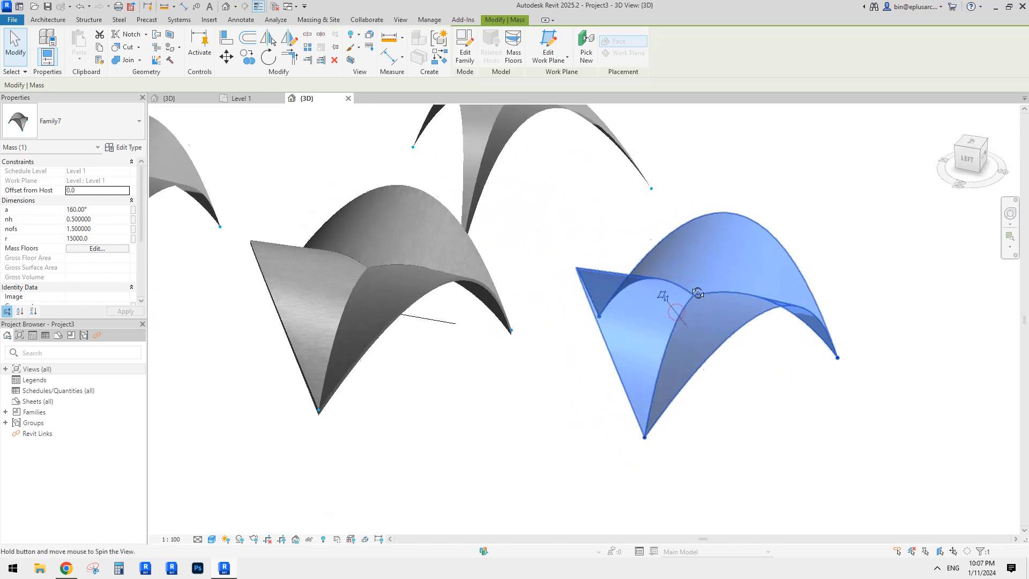
click(842, 227)
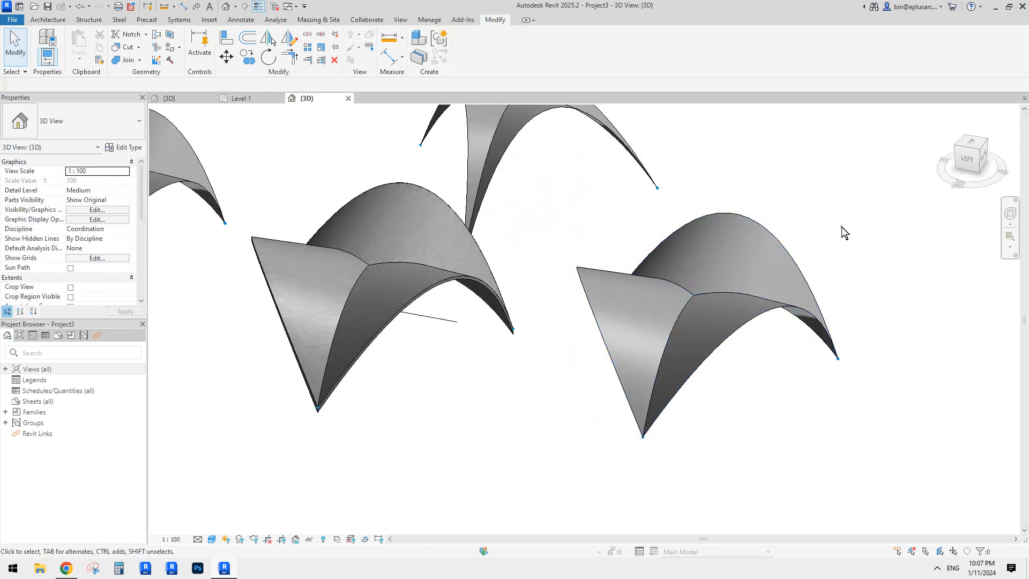
- Set the r parameter of the copied Family7 mass to 10000
click(749, 260)
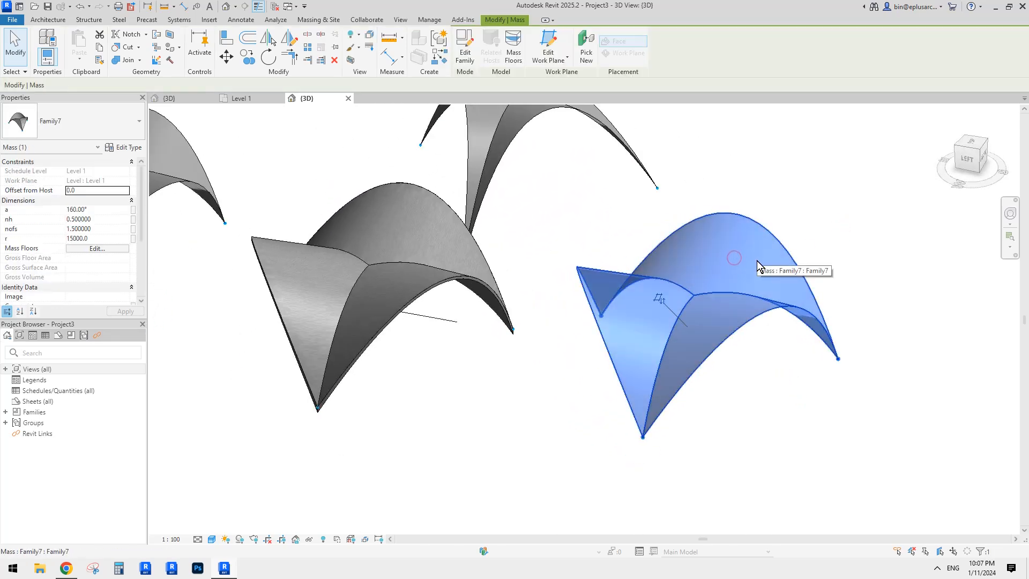
click(108, 239)
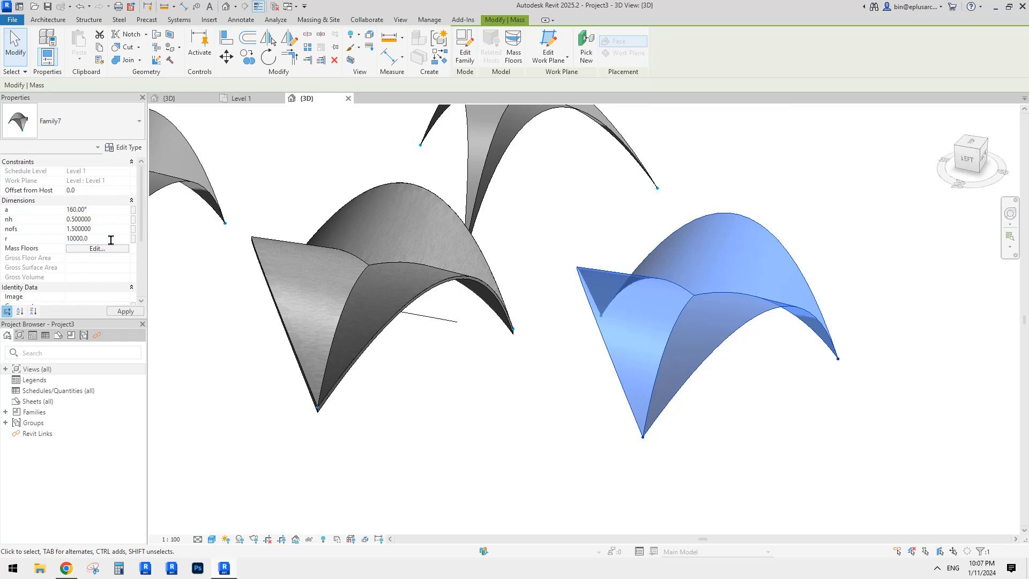
shift+middle_drag(654, 271, 662, 313)
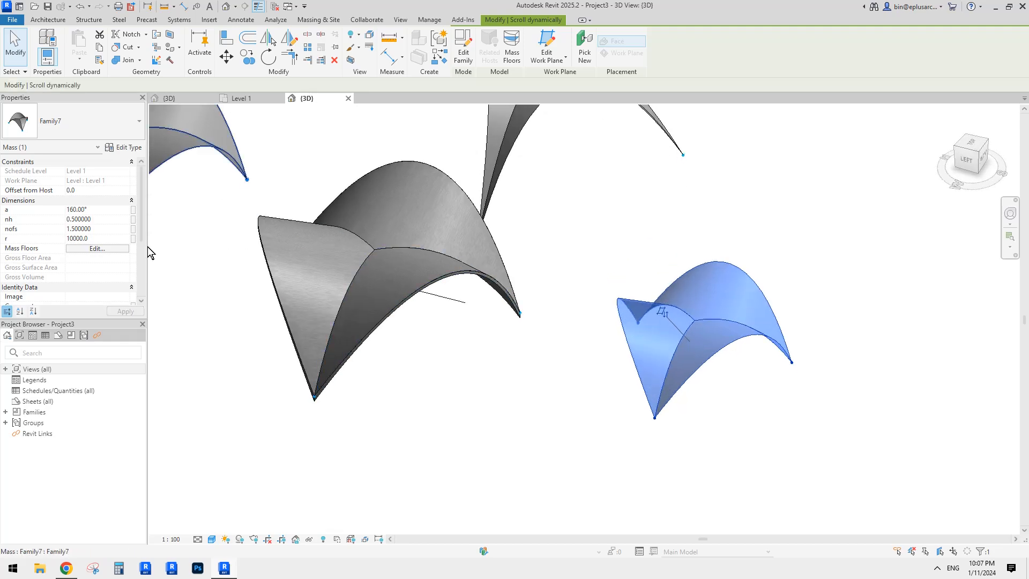
- Deselect the copied Family7 mass and examine the shell variants together from above
click(104, 229)
key(Escape)
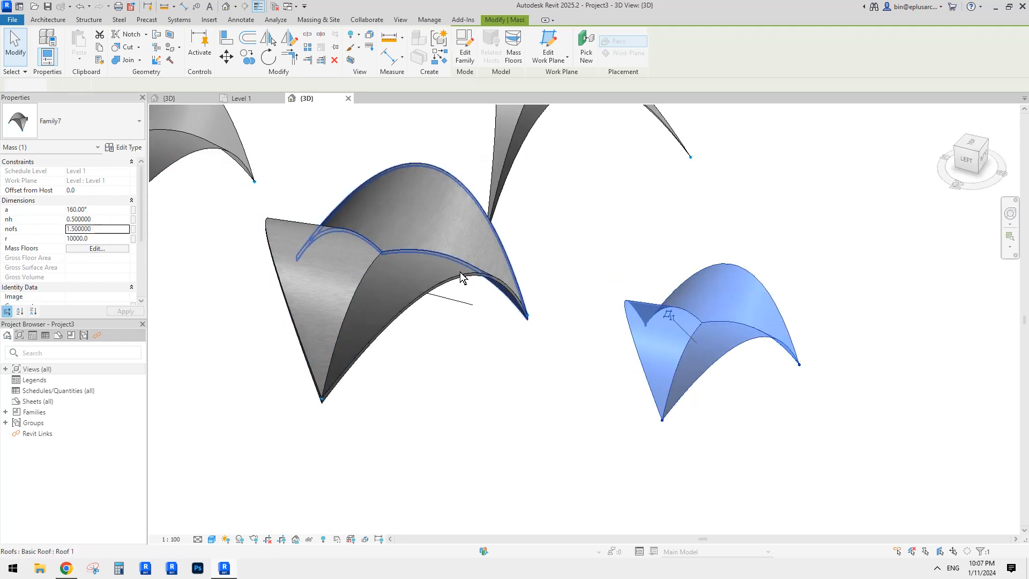
shift+middle_drag(462, 278, 552, 375)
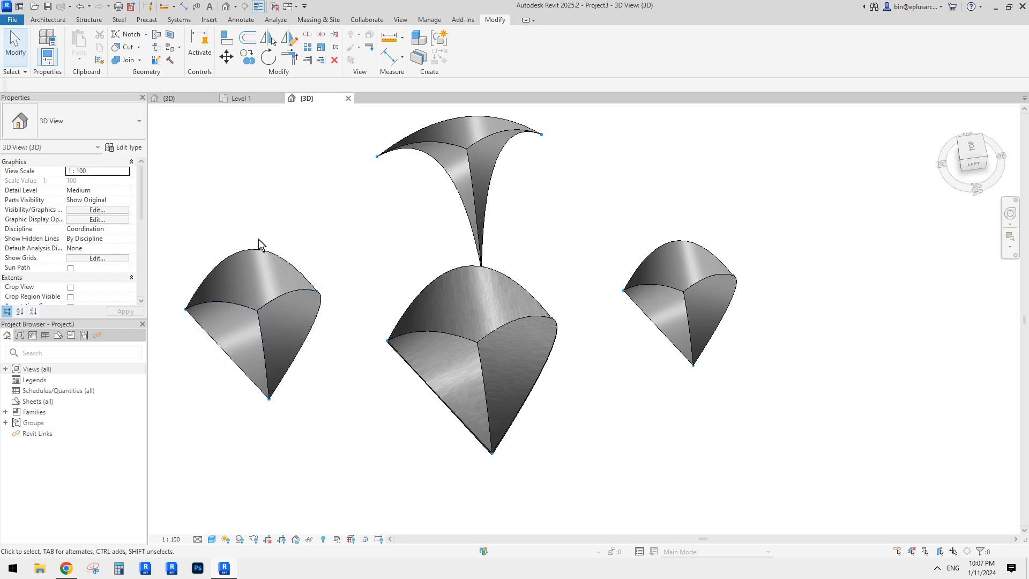
- In the Family7 family's 3D view, set the base circle's divided path to 5 nodes and inspect the shells around it
click(236, 99)
click(189, 98)
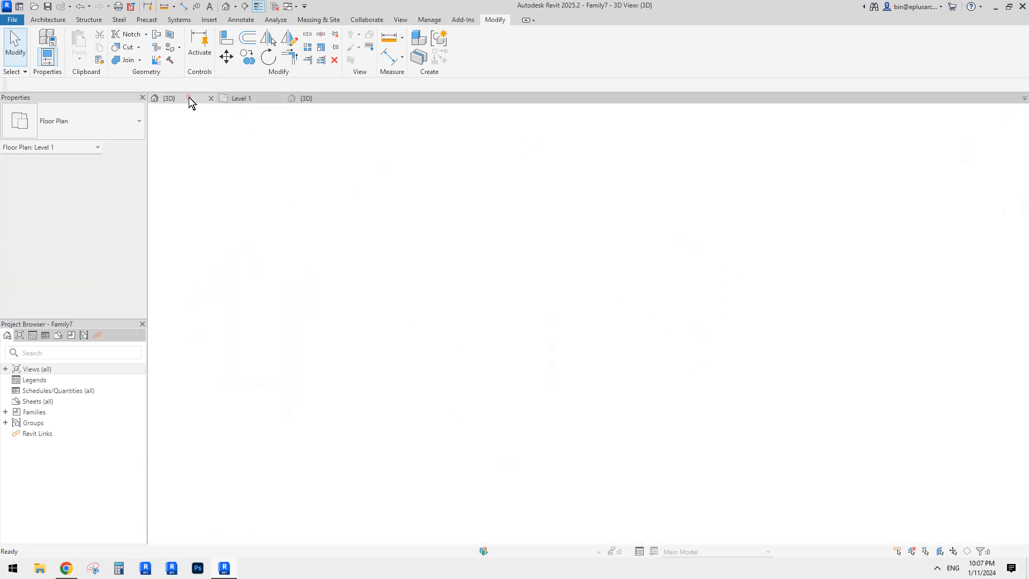
mouse_move(665, 352)
shift+middle_down()
mouse_move(676, 327)
mouse_move(659, 361)
mouse_move(655, 354)
shift+middle_up()
click(678, 317)
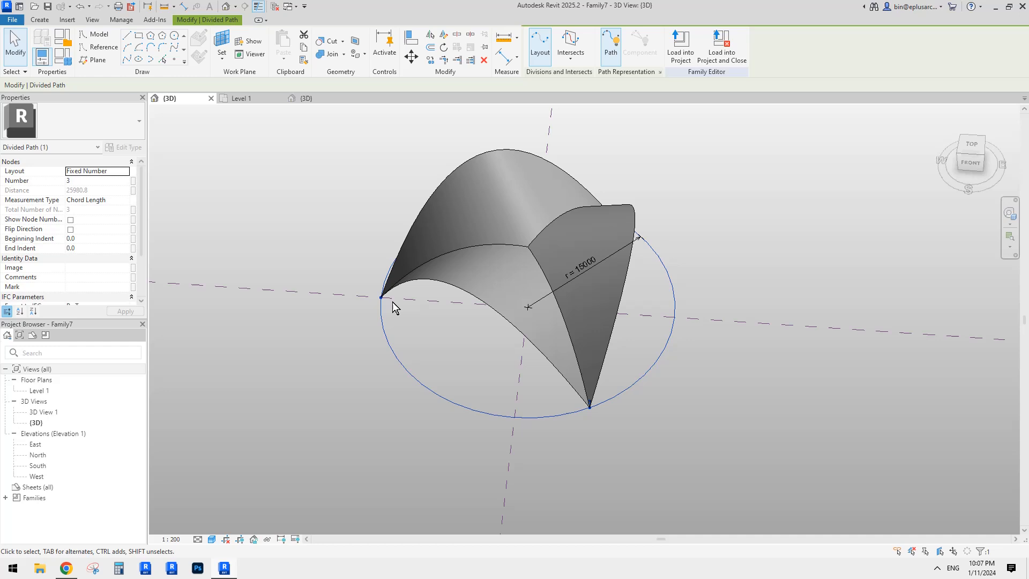
click(100, 182)
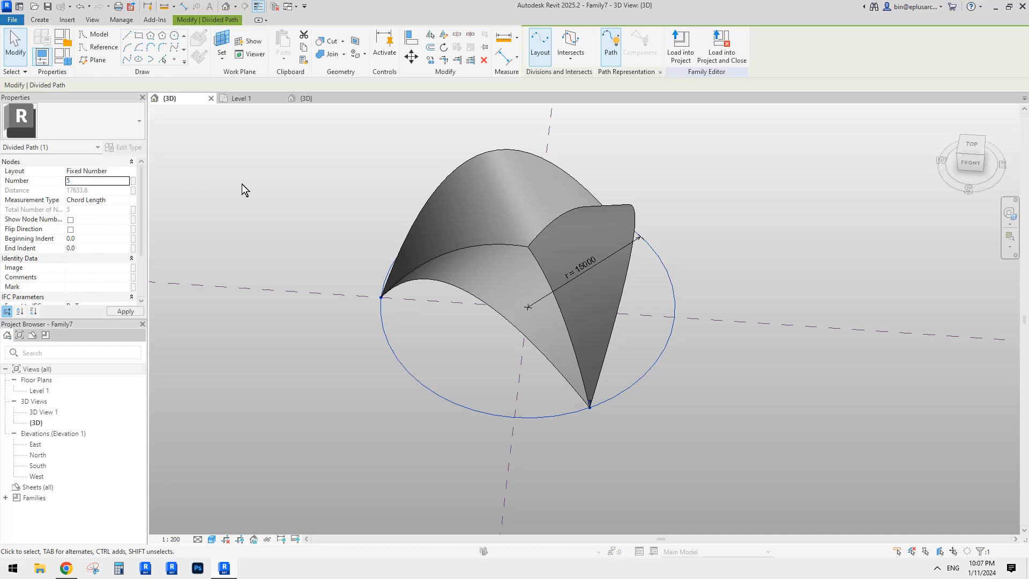
shift+middle_drag(401, 214, 680, 292)
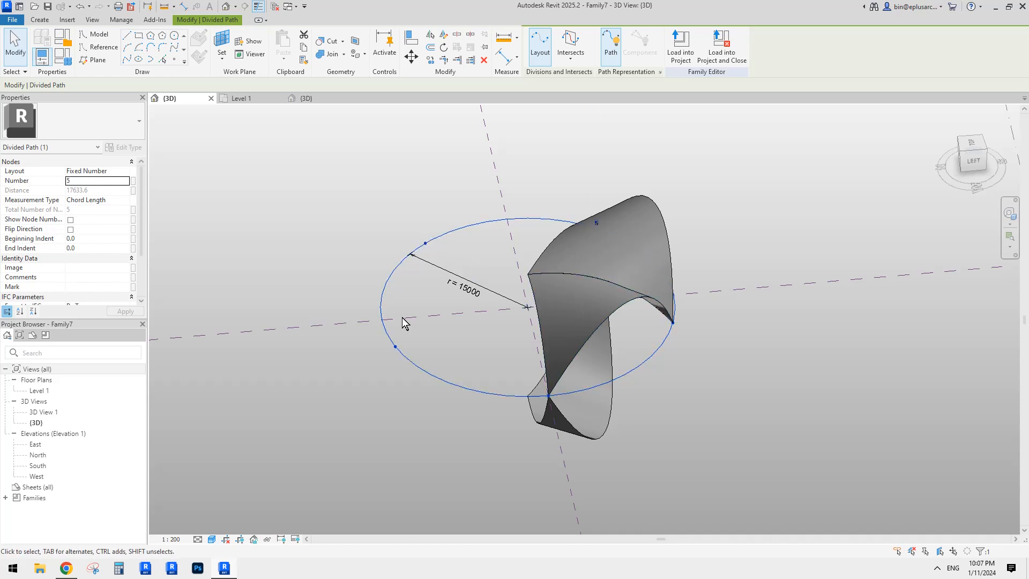
shift+middle_drag(489, 338, 535, 354)
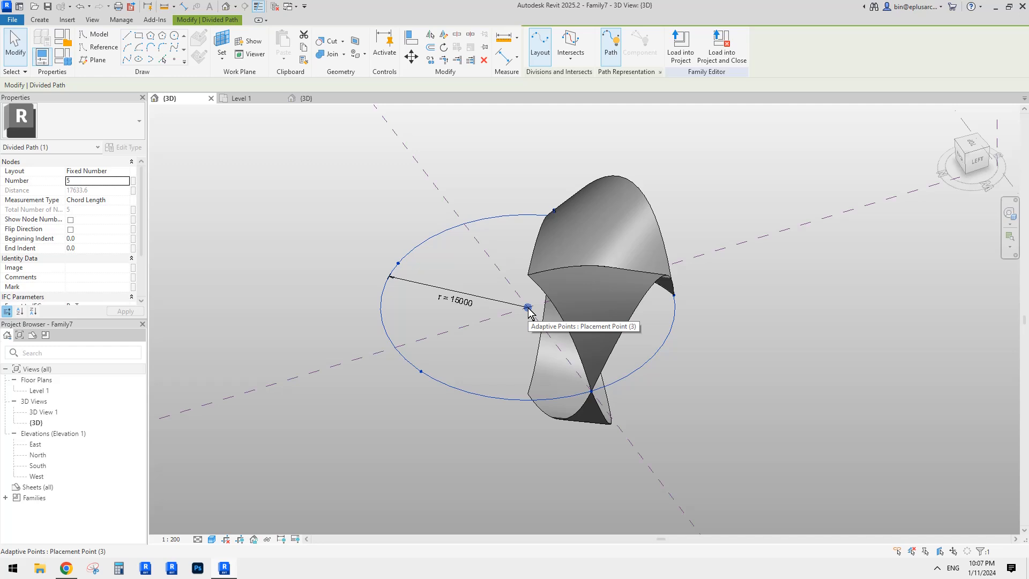
shift+middle_drag(529, 309, 651, 314)
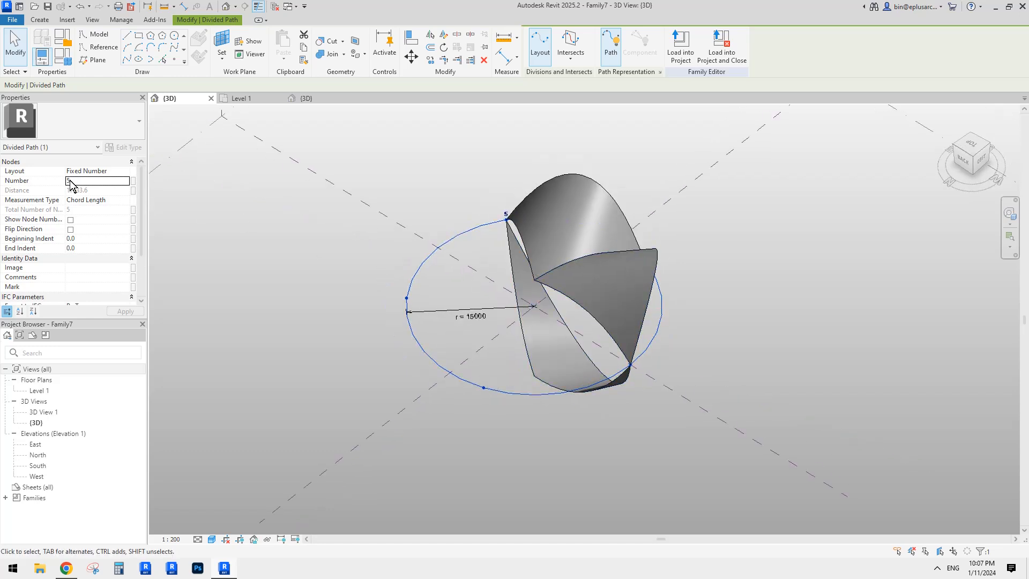
- Return to the Project3 3D view and compare the roof-covered shells with the surrounding mass copies from several angles
click(310, 101)
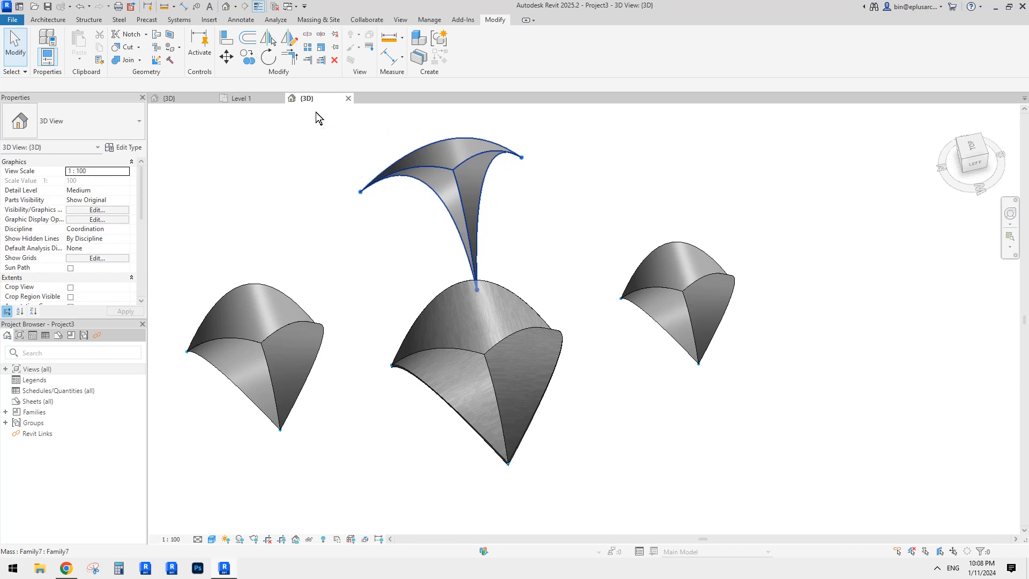
shift+middle_drag(596, 290, 554, 330)
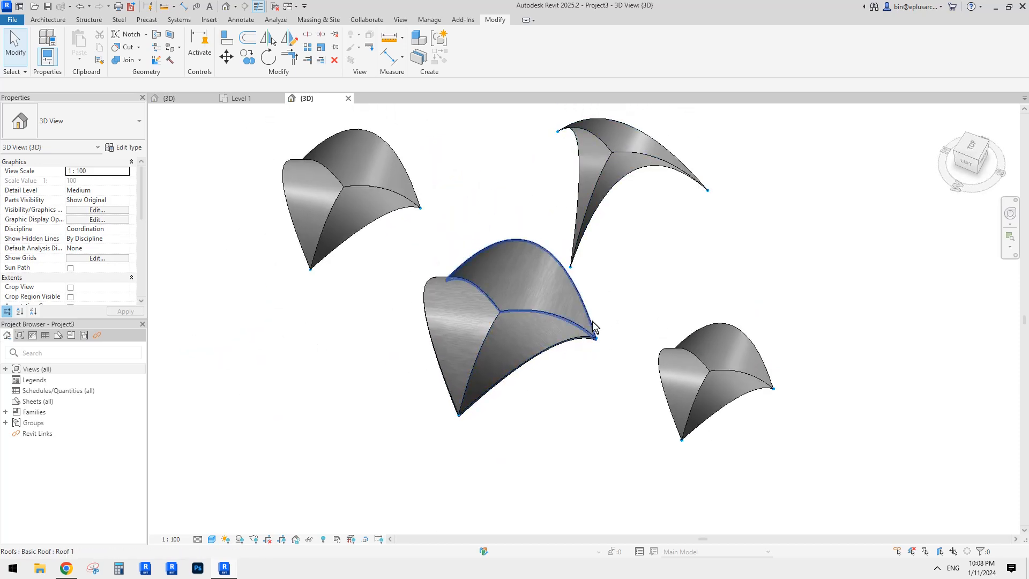
scroll(649, 337, up, 2)
middle_drag(495, 286, 542, 344)
click(542, 344)
shift+middle_drag(669, 246, 650, 294)
click(733, 332)
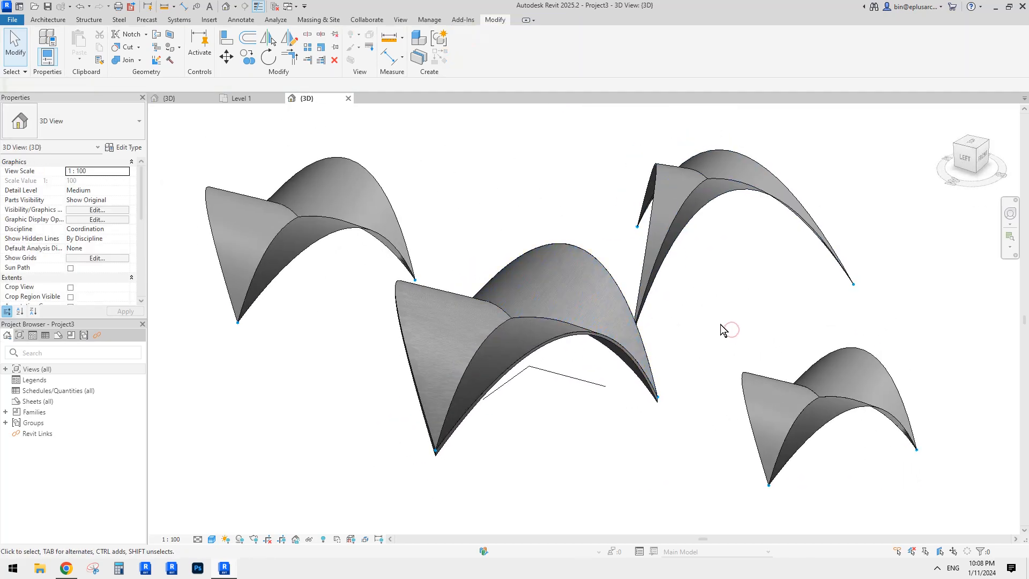
scroll(724, 328, up, 2)
mouse_move(711, 333)
middle_down()
mouse_move(724, 345)
mouse_move(725, 330)
mouse_move(744, 337)
mouse_move(466, 305)
mouse_move(492, 319)
mouse_move(585, 328)
mouse_move(575, 354)
middle_up()
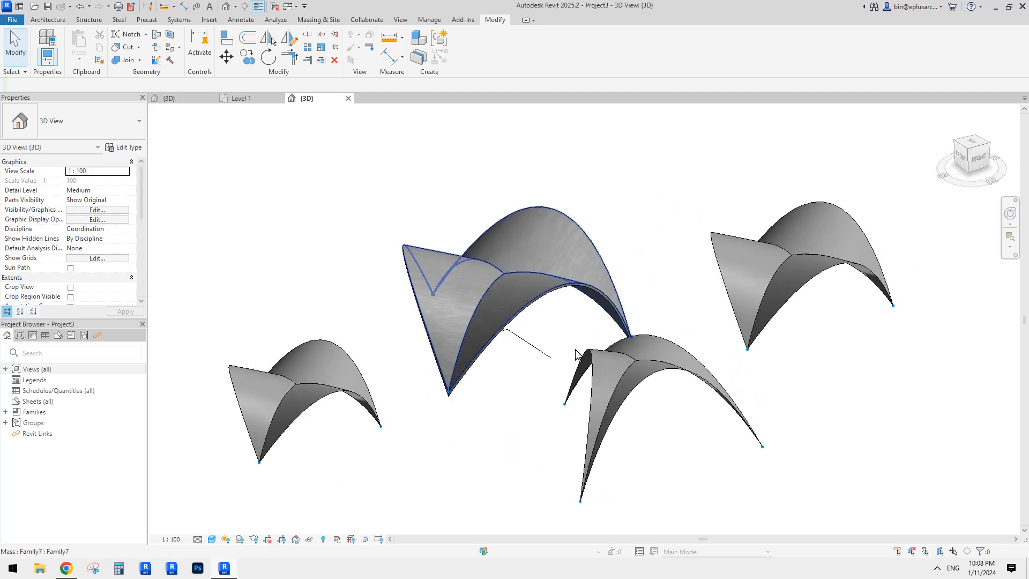